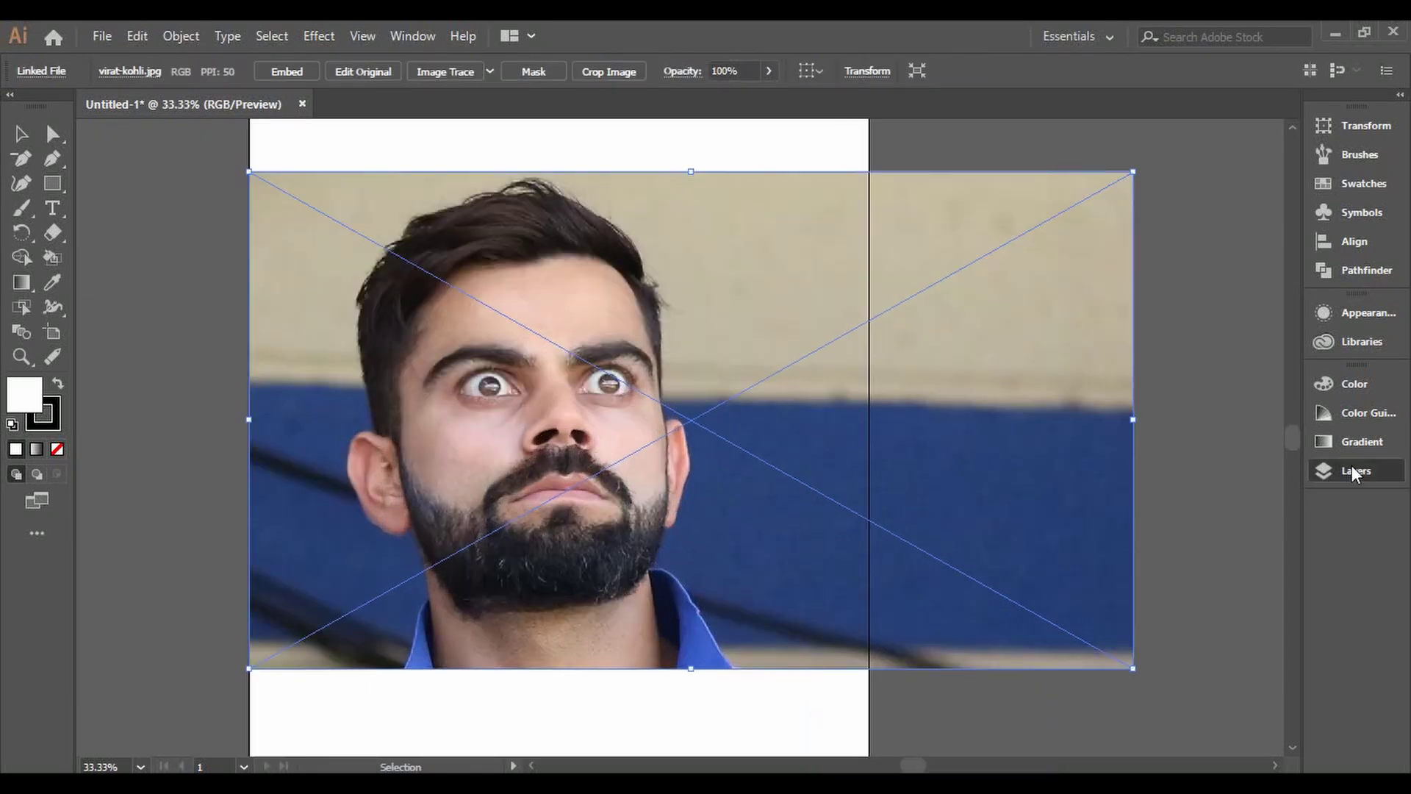
Fade the reference photo to about 74% opacity and pencil a closed outline of the left eye
left_click(768, 71)
left_click_drag(769, 96, 745, 97)
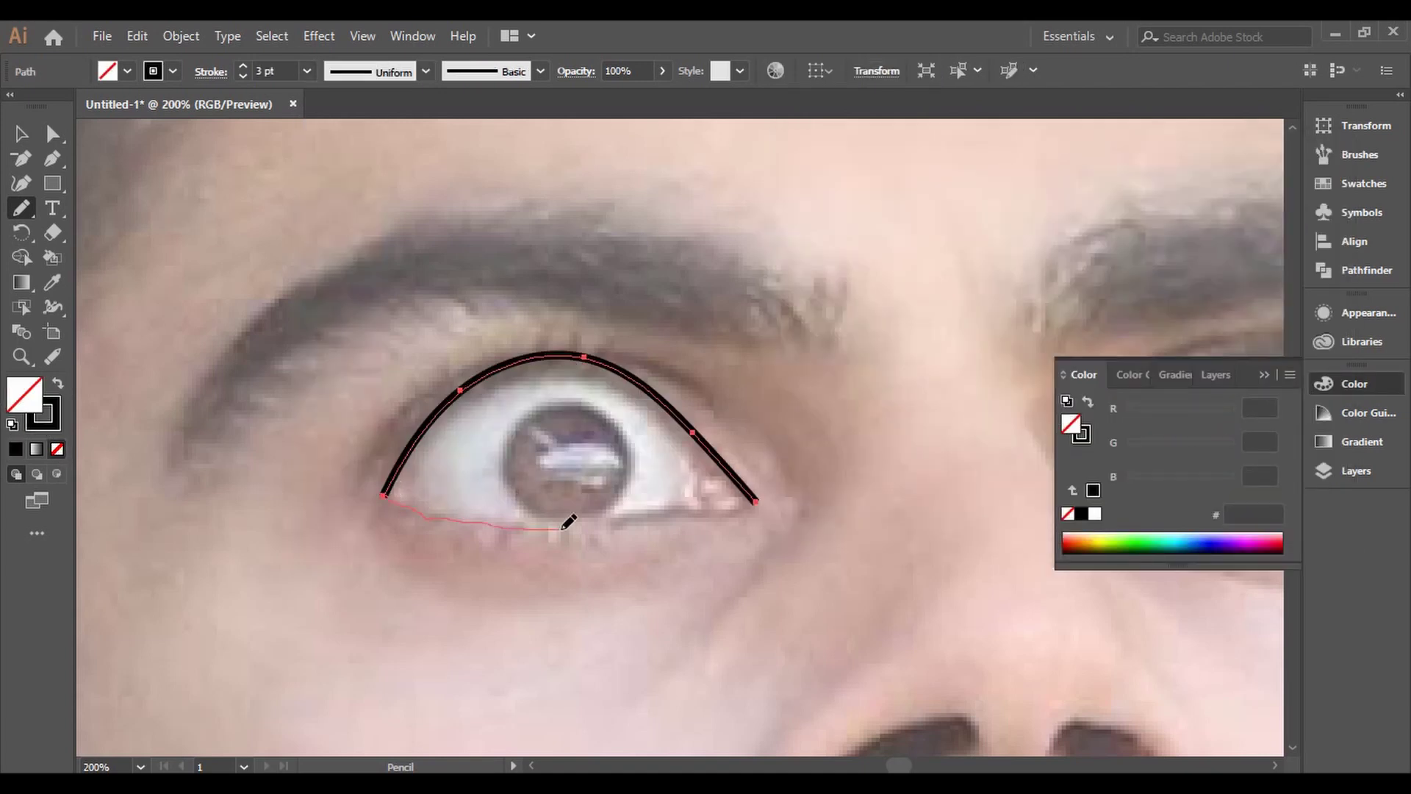
left_click_drag(765, 491, 757, 502)
mouse_move(412, 411)
left_mouse_down()
mouse_move(592, 360)
mouse_move(691, 430)
left_mouse_up()
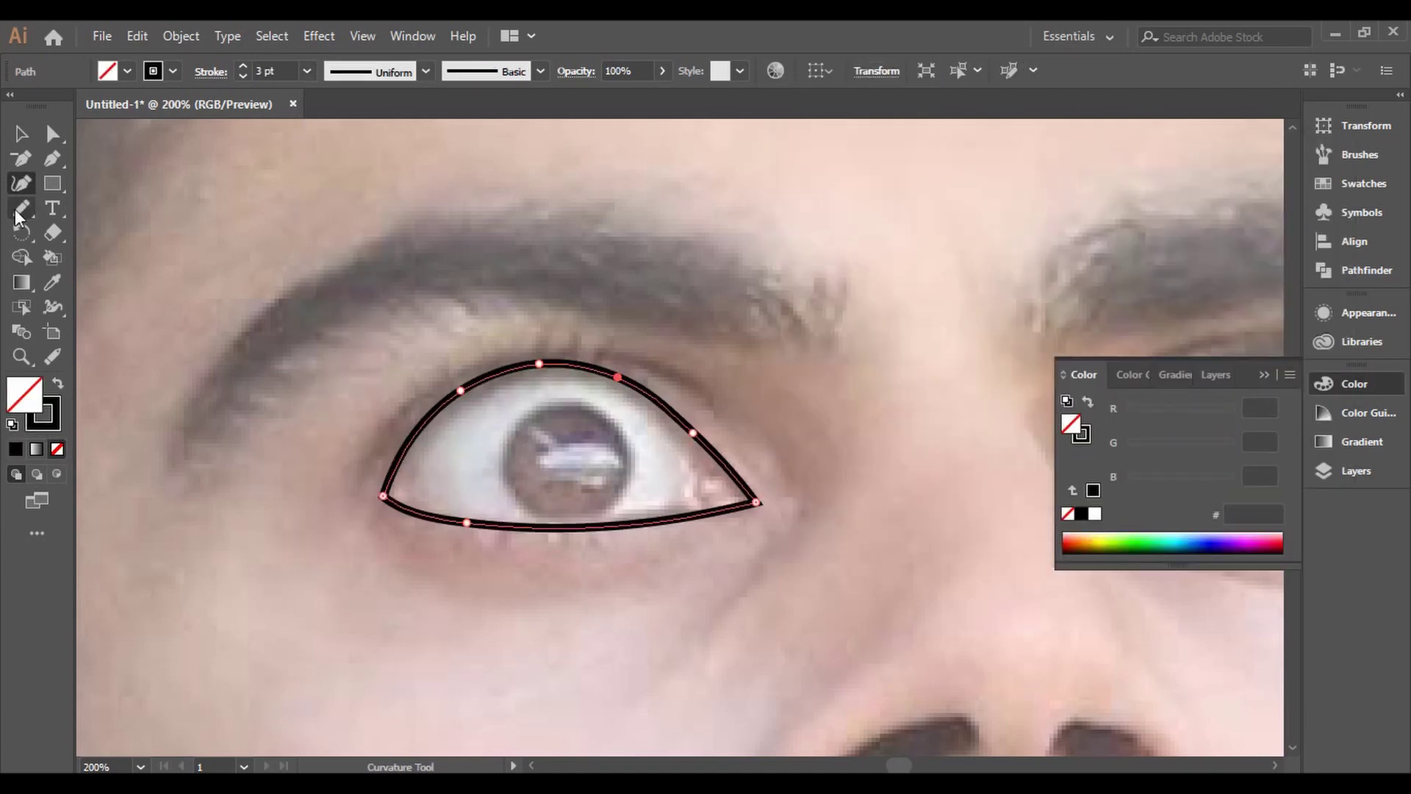
Draw the upper-lid arc, refine it with the Curvature tool, and add an ellipse over the iris
left_click_drag(360, 487, 407, 428)
left_click_drag(680, 362, 720, 427)
key("shift+grave")
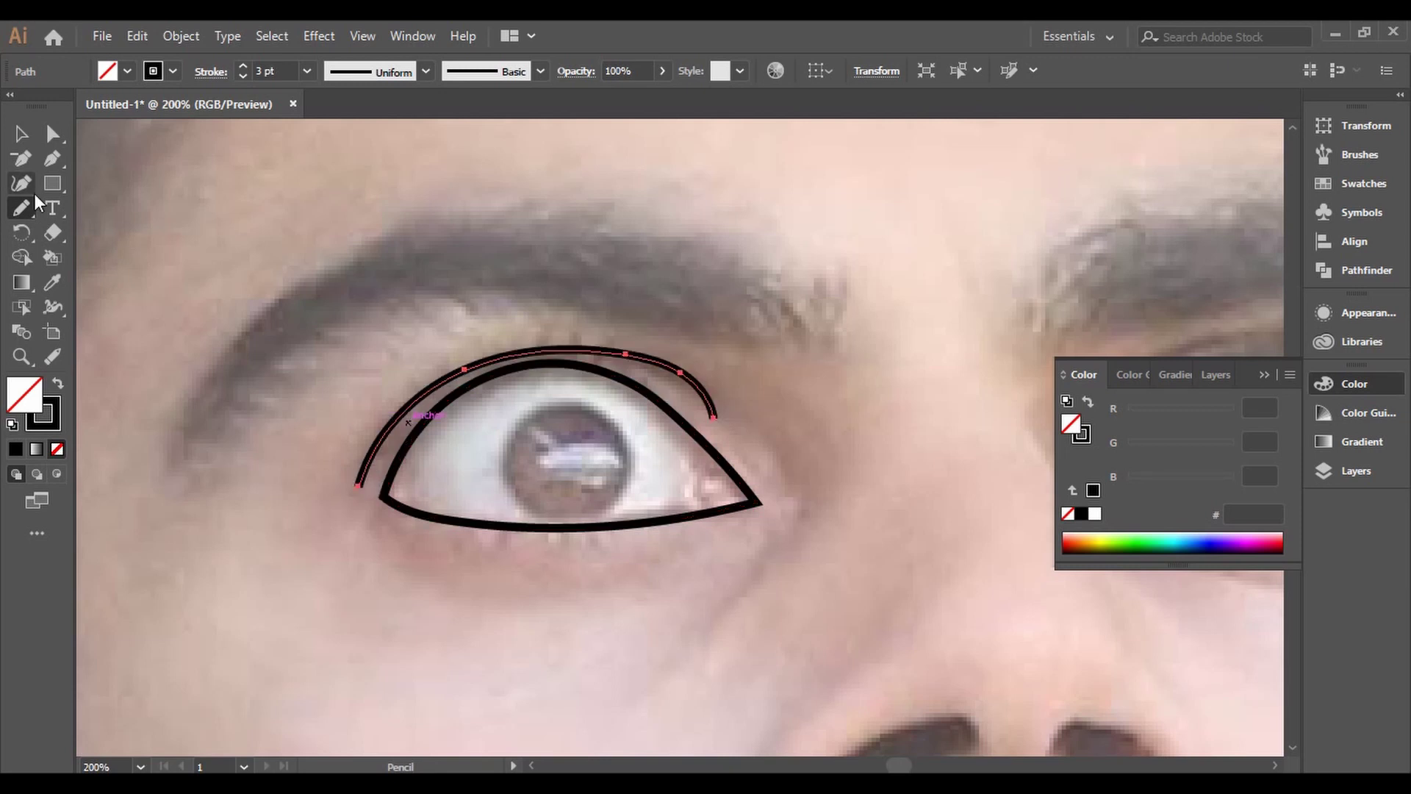
left_click_drag(593, 360, 596, 348)
left_click(384, 267, "ctrl")
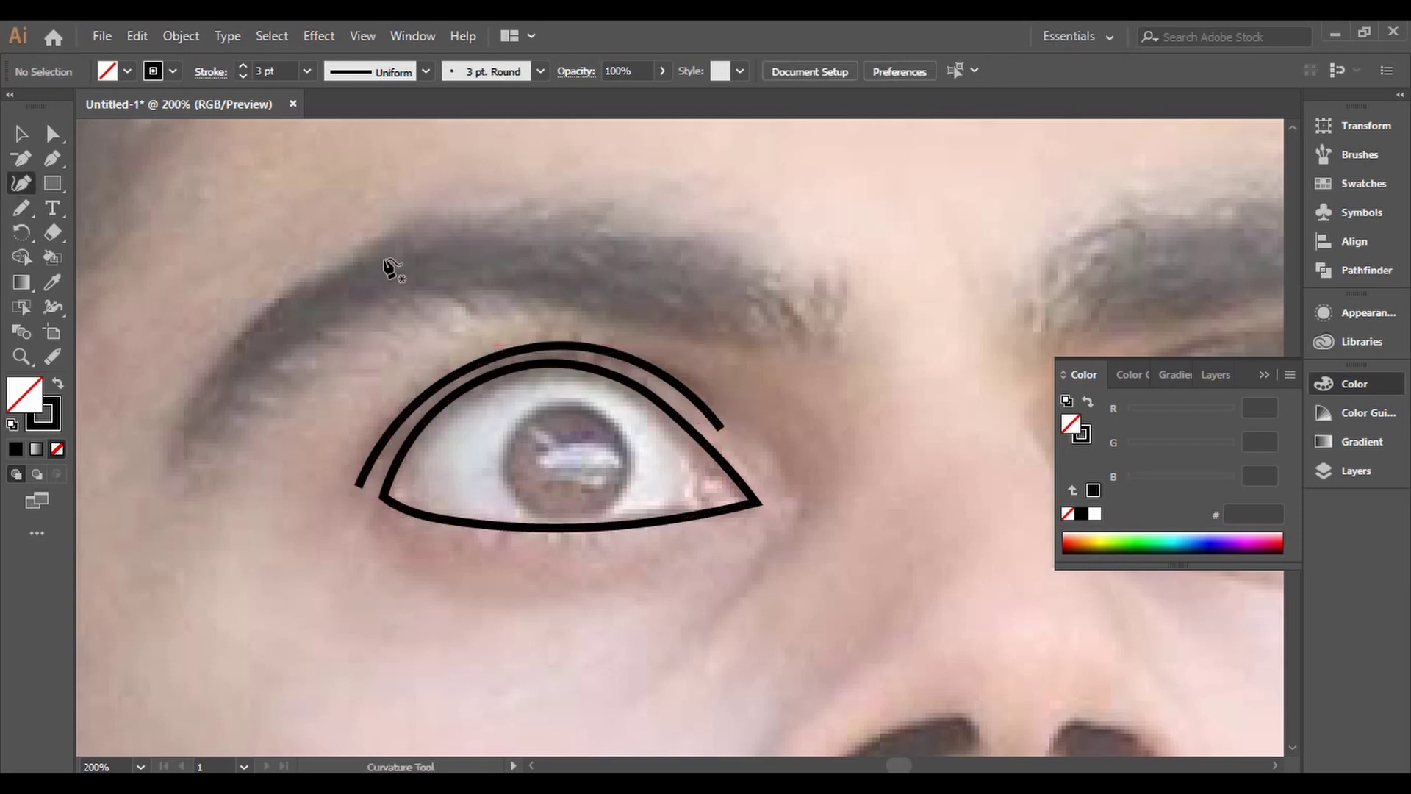
left_click_drag(52, 183, 97, 208)
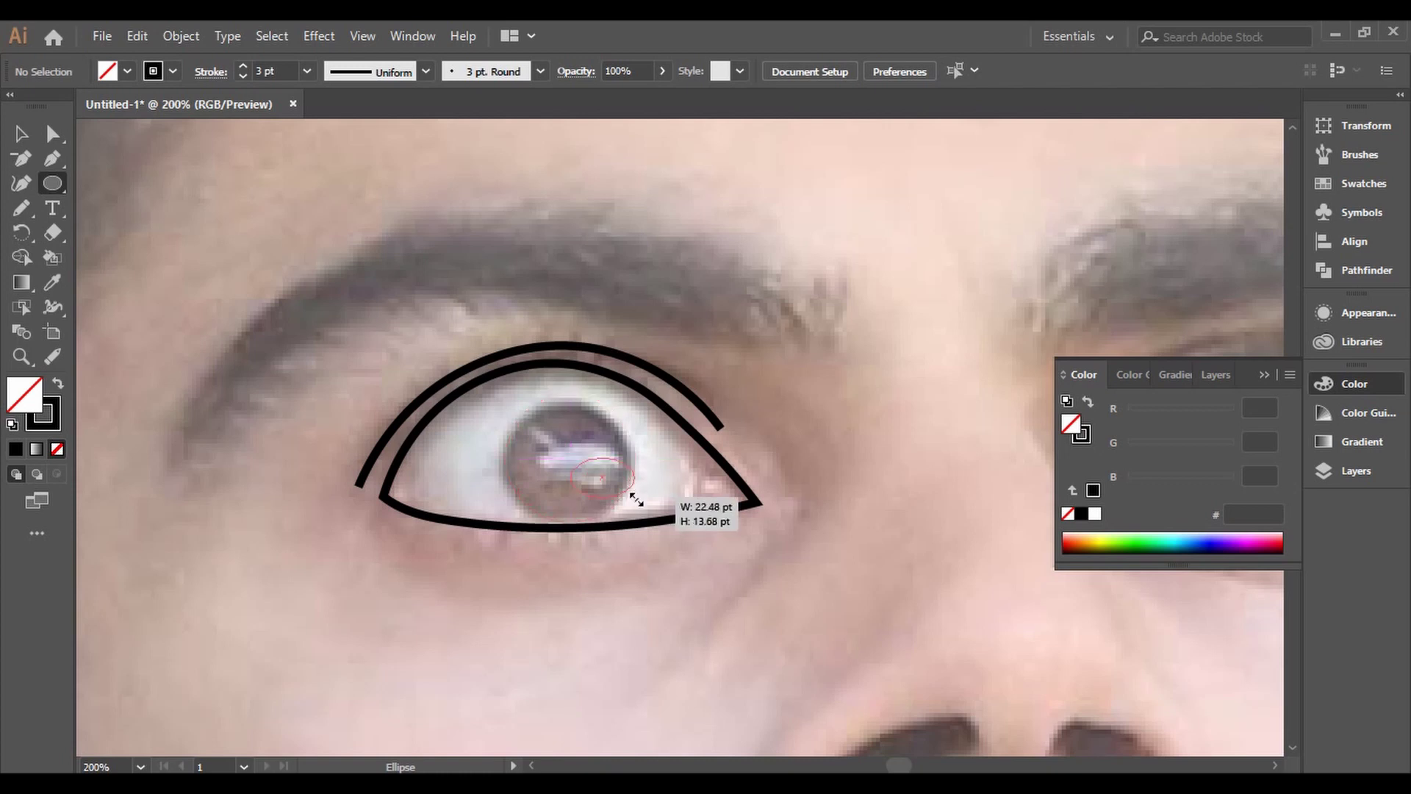
left_click_drag(566, 458, 632, 524)
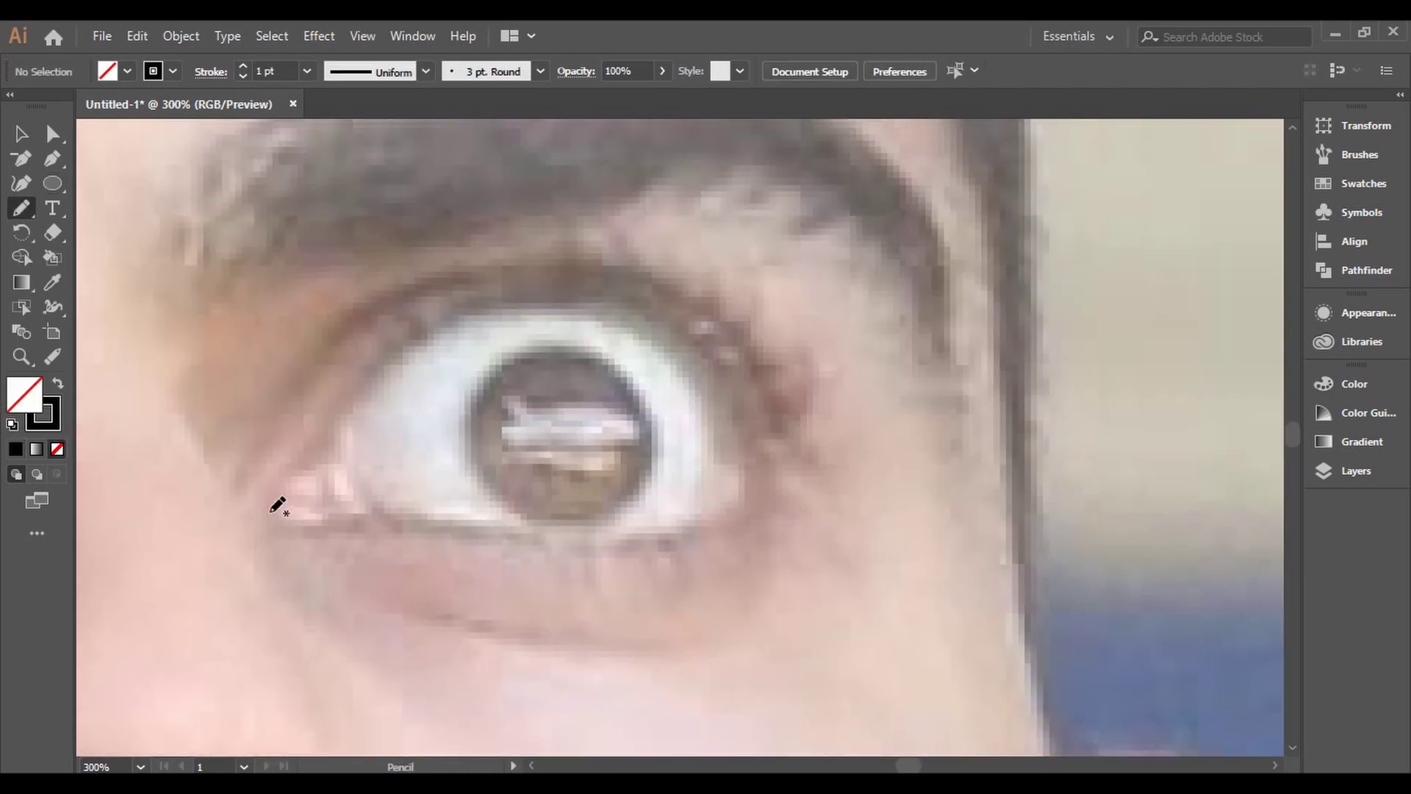
Pencil the closed right-eye outline and the upper-lid arc above it
left_click_drag(761, 449, 761, 459)
left_click_drag(266, 510, 297, 507)
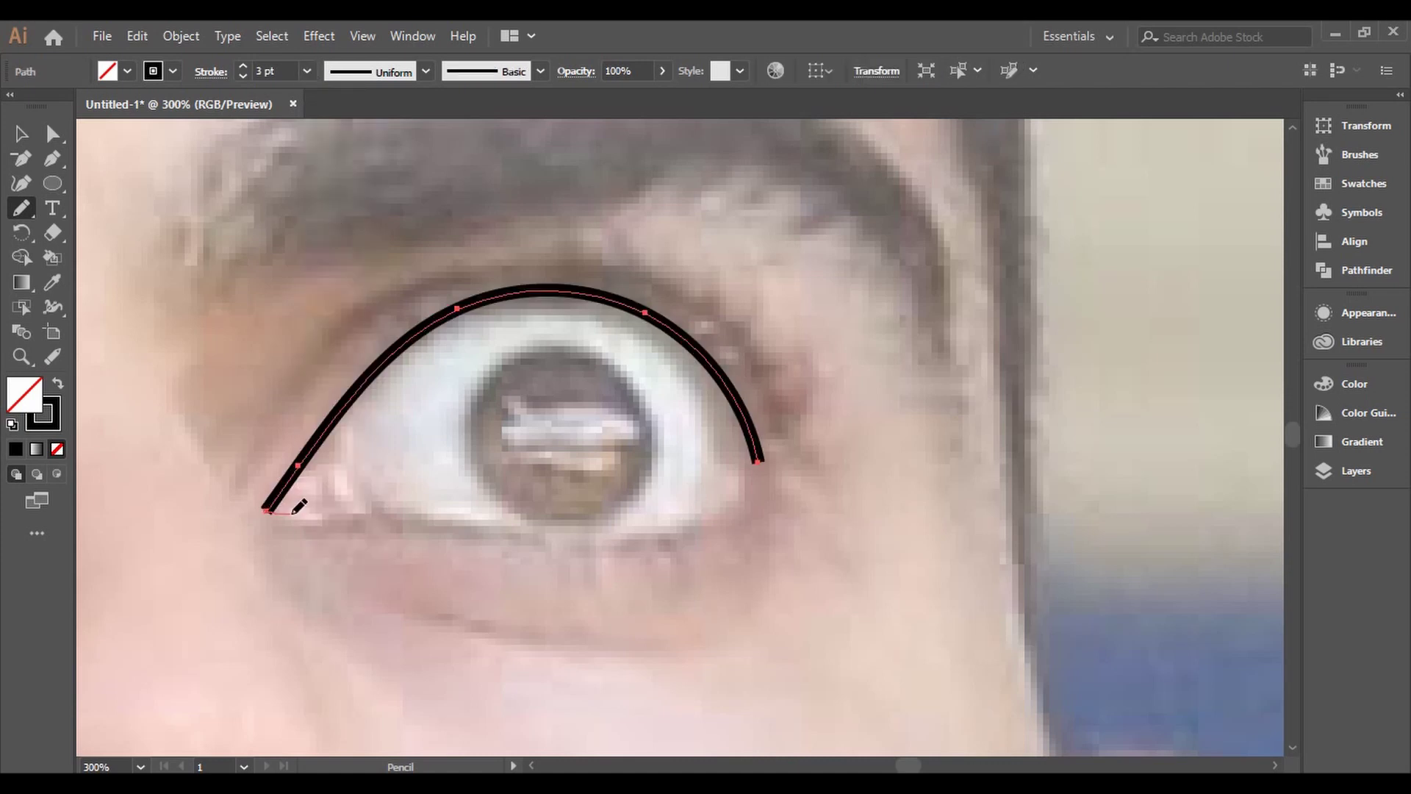
left_click_drag(621, 530, 757, 462)
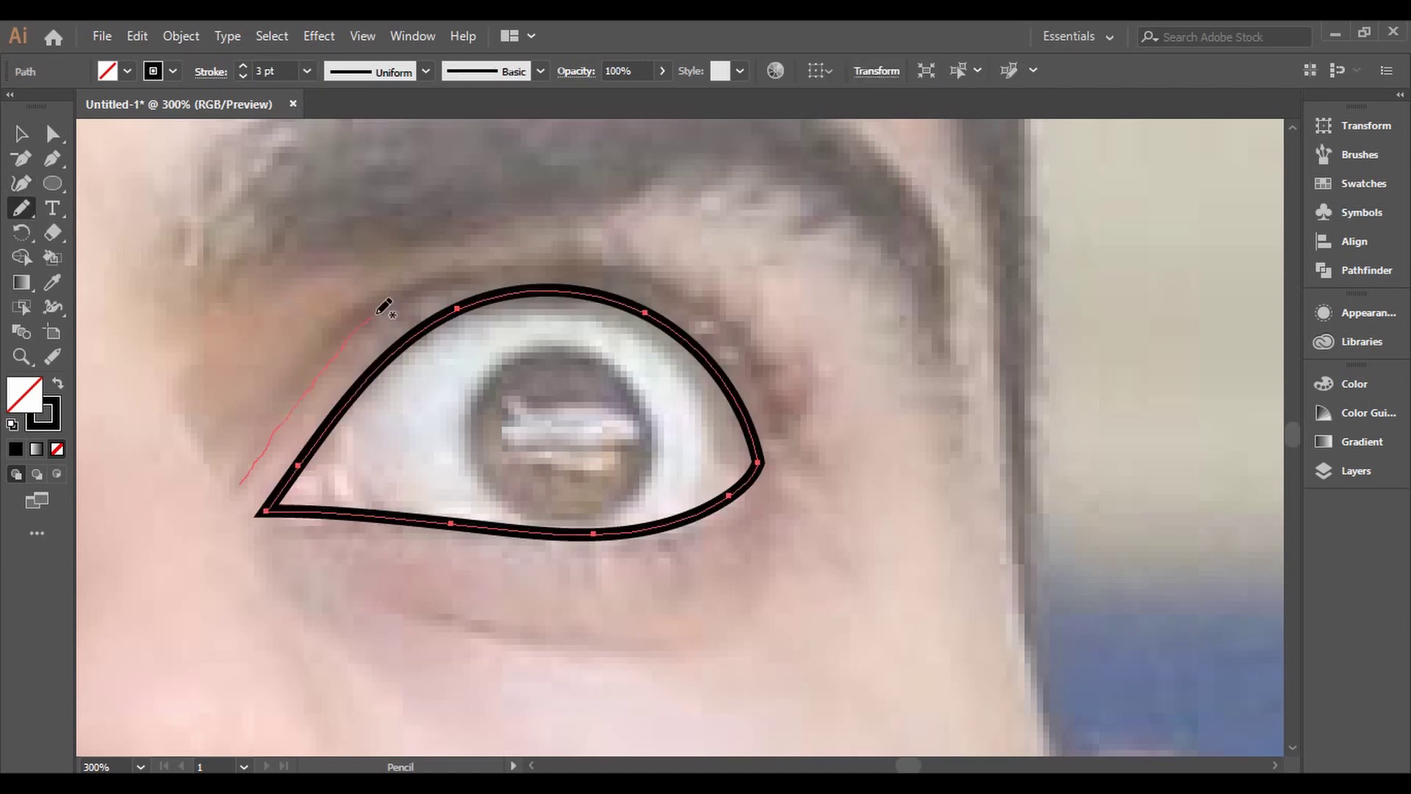
left_click_drag(722, 315, 787, 426)
left_click(21, 183)
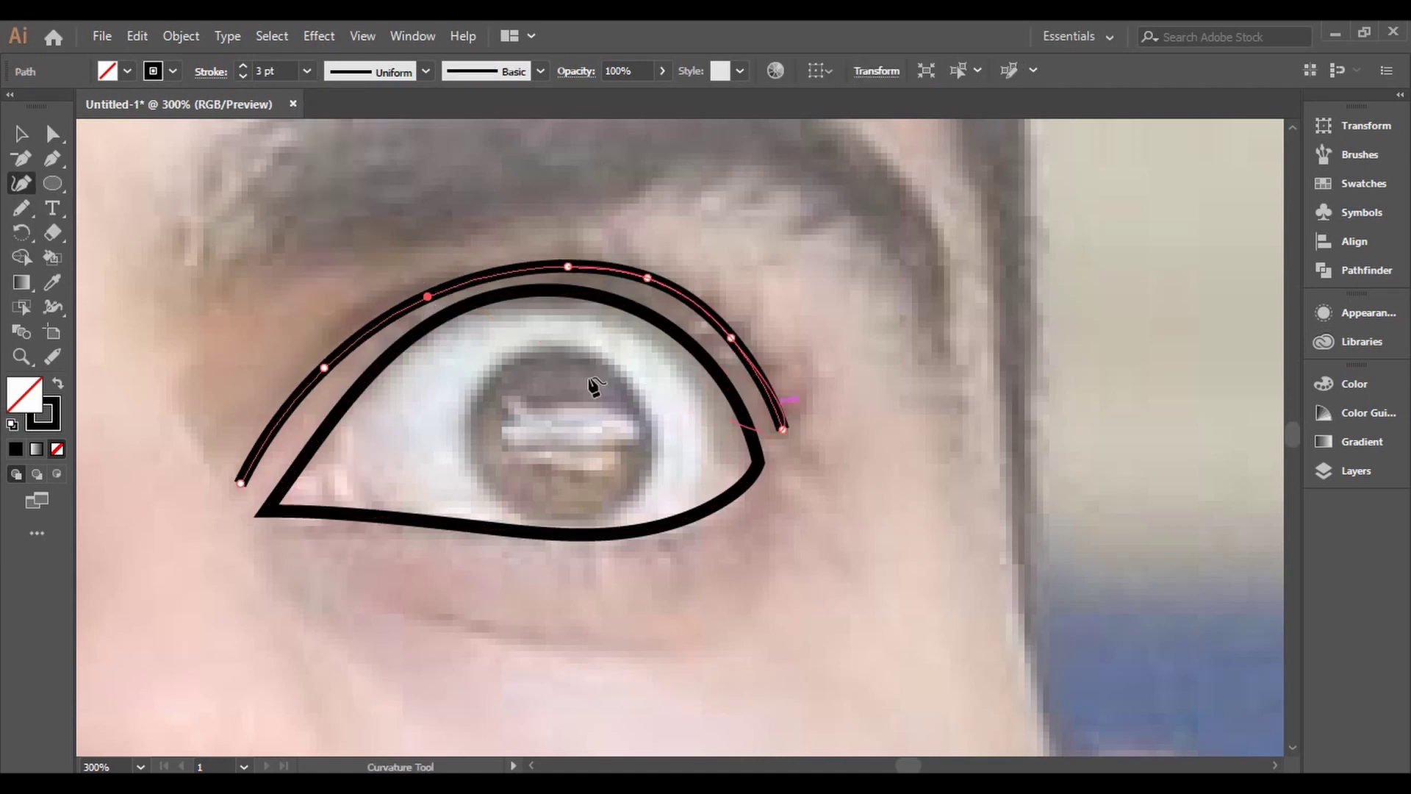
Draw a circle over the right iris and give it a solid black fill
key("ctrl+shift+a")
left_click(52, 183)
left_click_drag(472, 343, 657, 527)
left_click(58, 383)
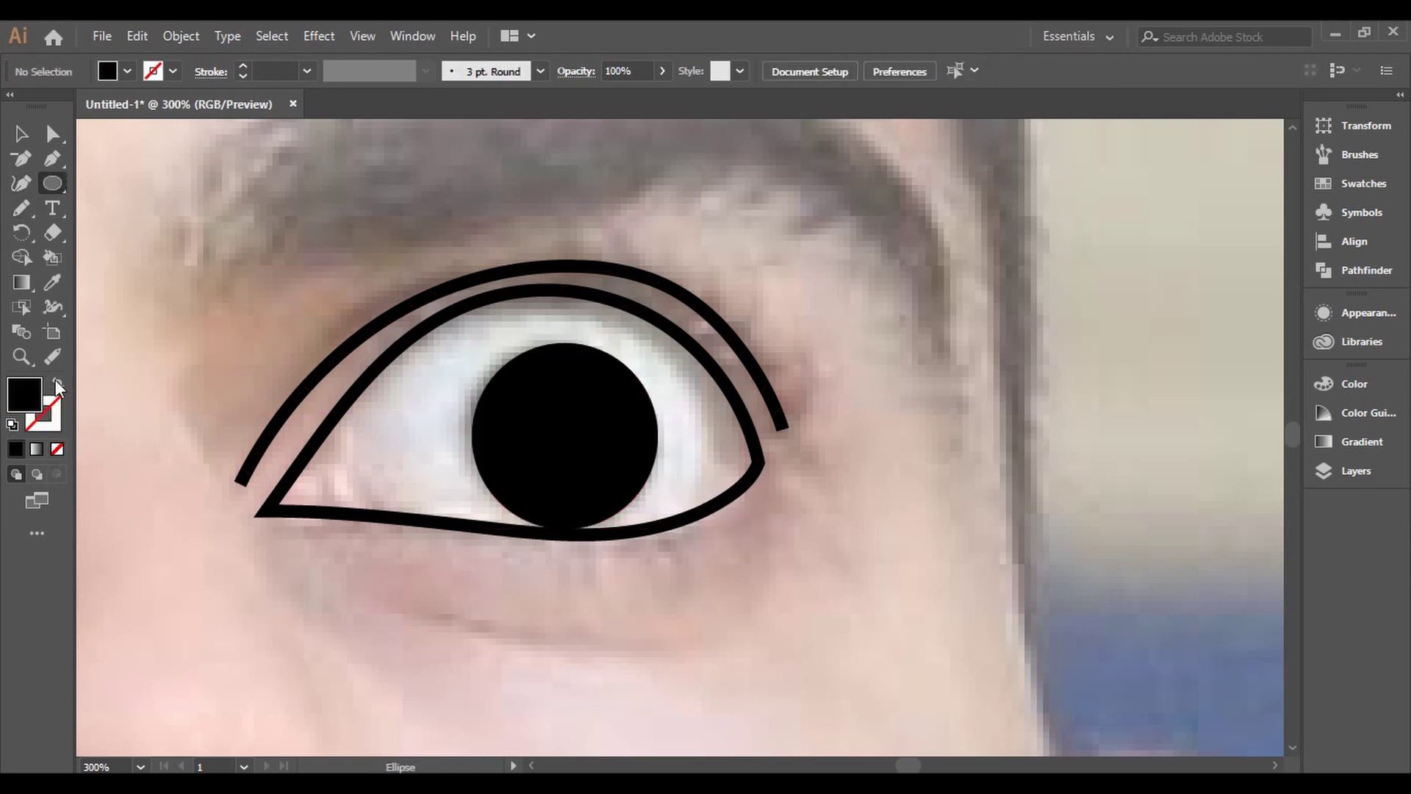
key("ctrl+shift+a")
scroll(298, 193, "down", 3)
scroll(451, 297, "up", 4)
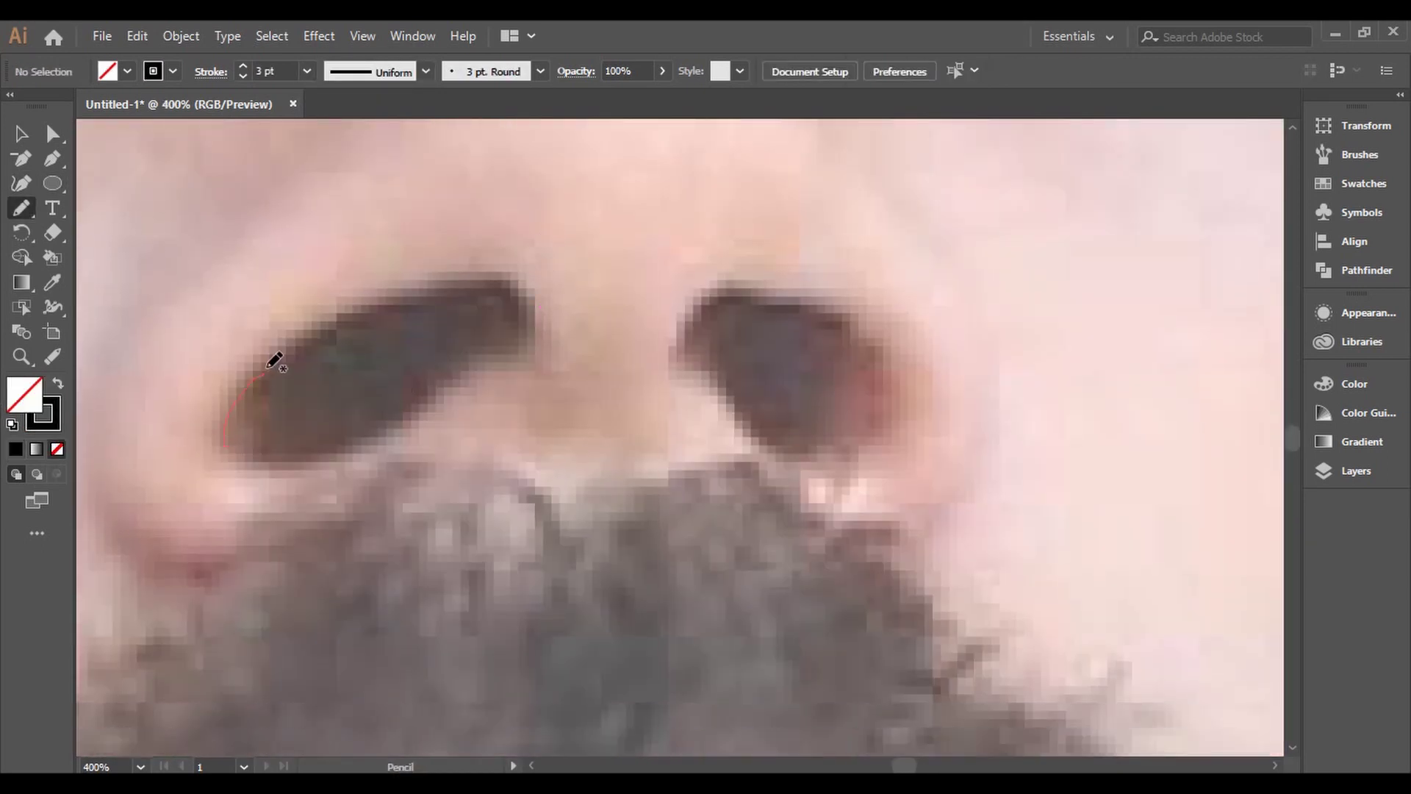
Outline the left and right nostrils as closed pencil shapes
left_click_drag(243, 450, 230, 442)
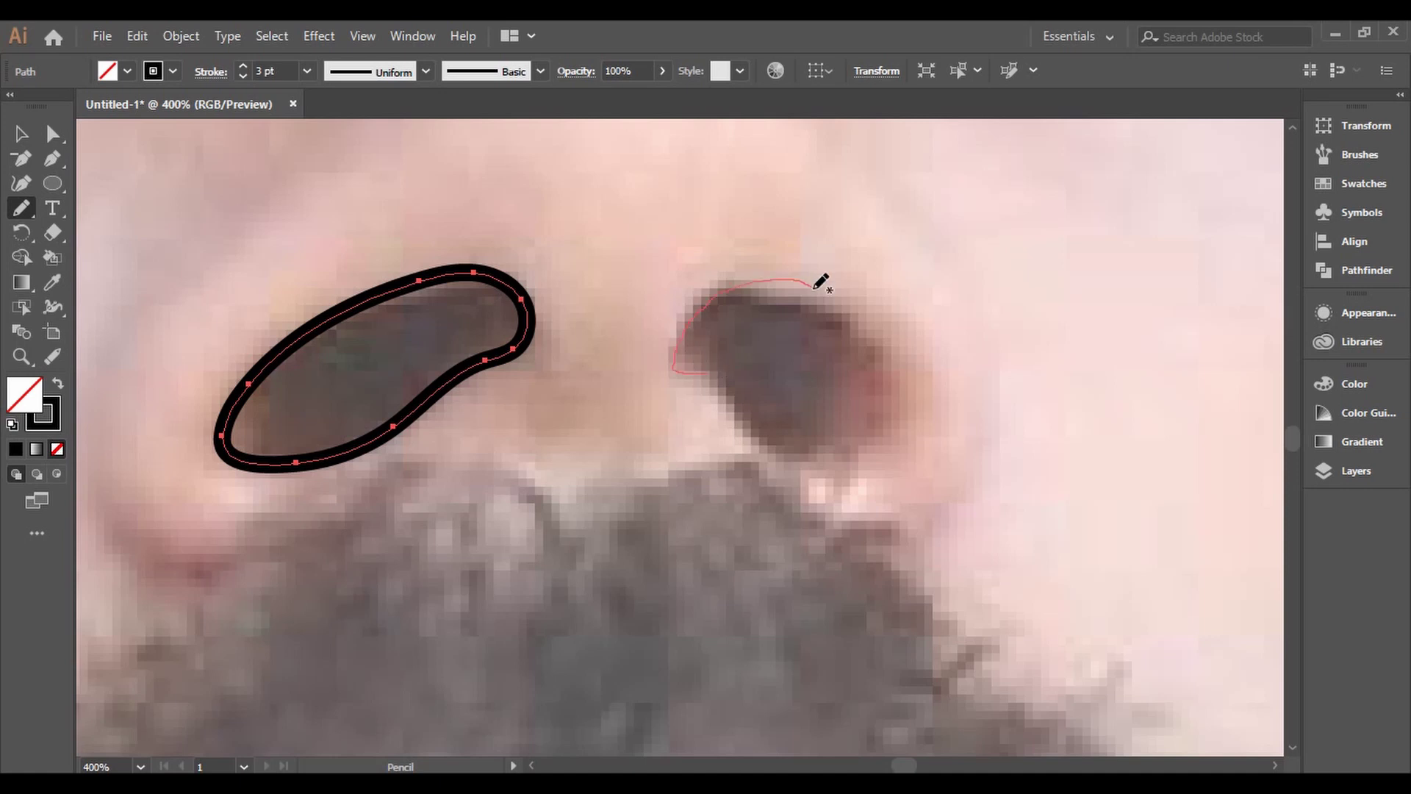
mouse_move(775, 441)
left_mouse_down()
mouse_move(706, 382)
mouse_move(744, 279)
left_mouse_up()
key("ctrl+z")
left_click_drag(699, 365, 673, 356)
scroll(542, 252, "down", 3)
scroll(555, 419, "up", 3)
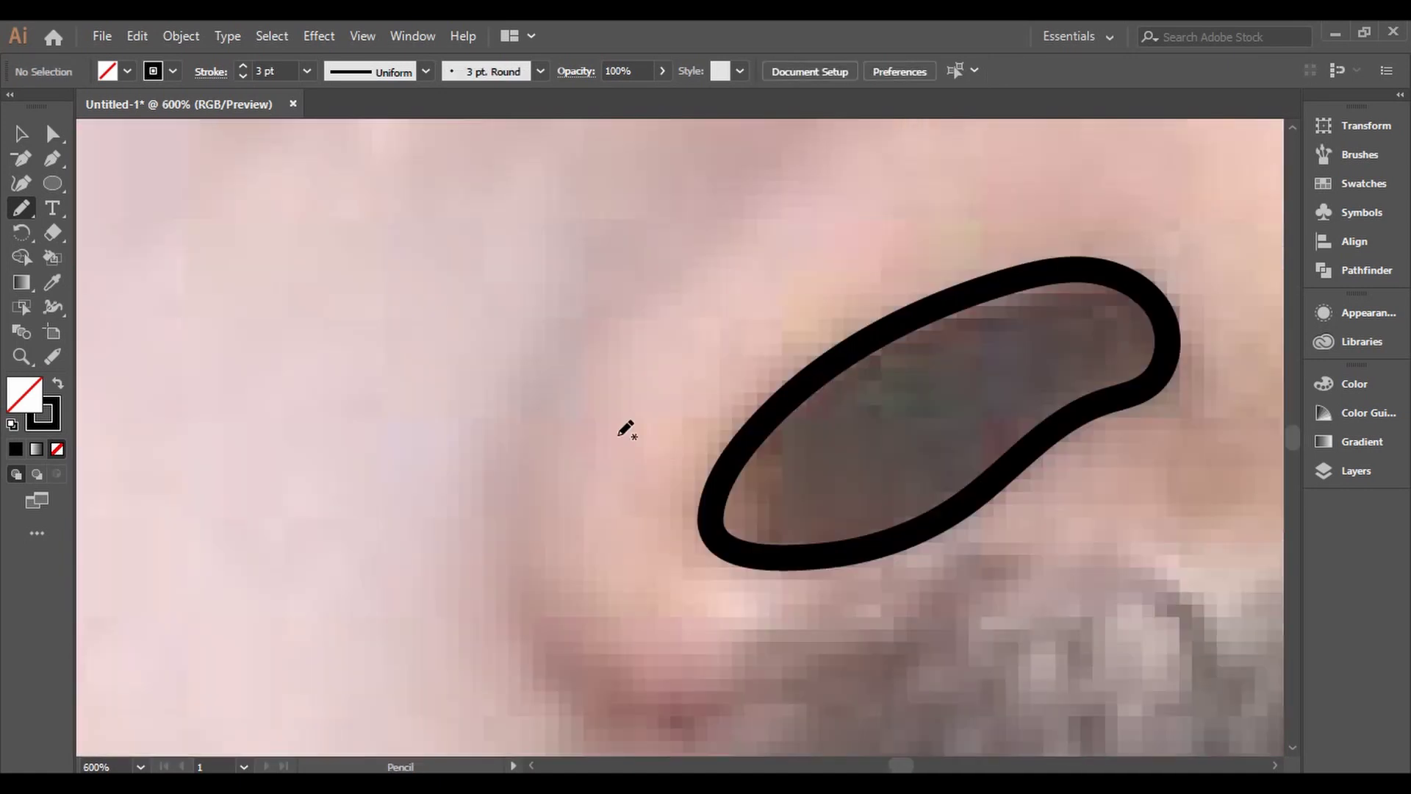
scroll(627, 428, "down", 1)
Pencil curves along the left and right sides of the nose
left_click_drag(688, 470, 698, 467)
left_click_drag(809, 435, 302, 480)
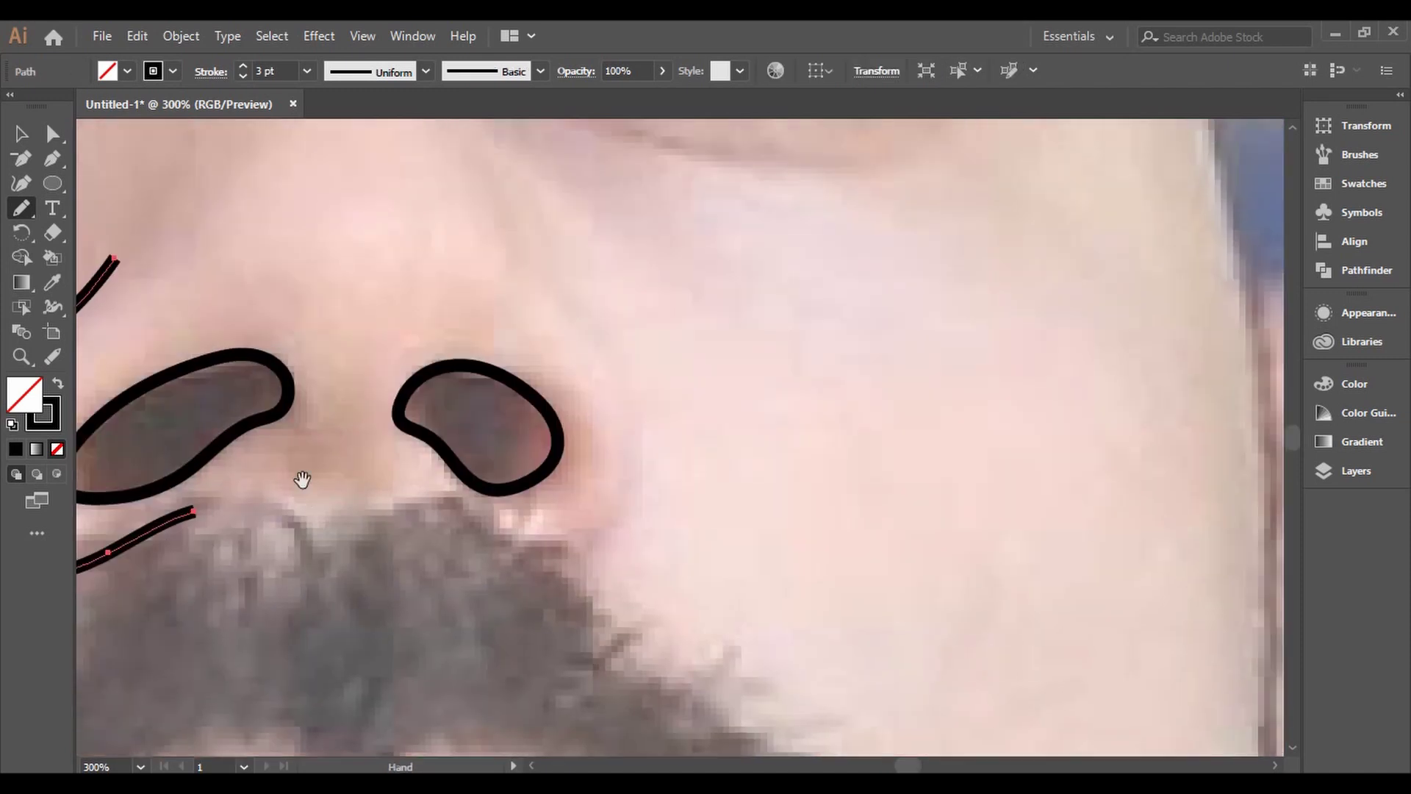
left_click_drag(637, 452, 531, 545)
key("shift+grave")
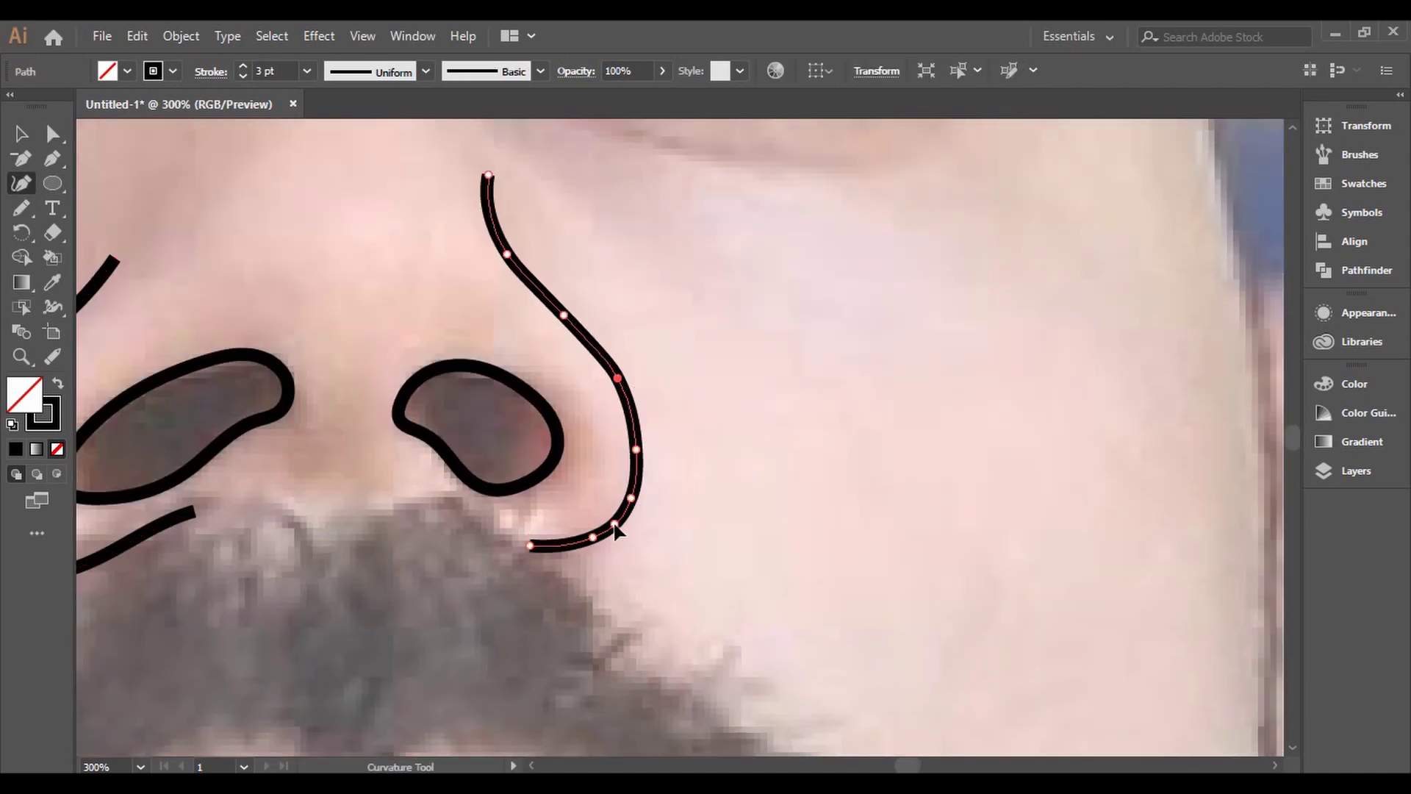
left_click(696, 476, "ctrl")
left_click_drag(665, 315, 692, 486)
Select the nose-side curve and left nostril shape to refine them with the Curvature tool
left_click(504, 346)
scroll(640, 372, "down", 3)
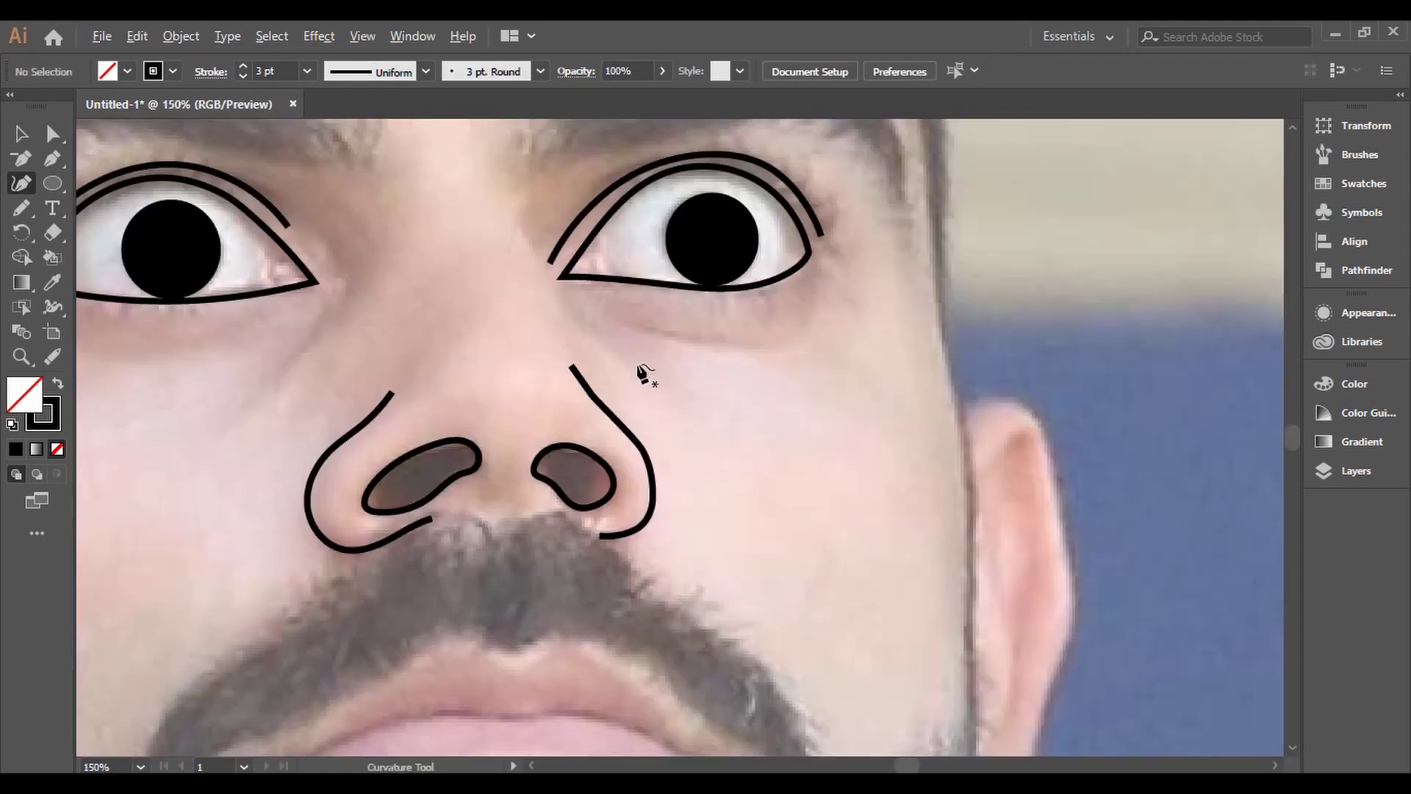
scroll(624, 558, "up", 3)
left_click(655, 447, "ctrl")
scroll(654, 447, "down", 3)
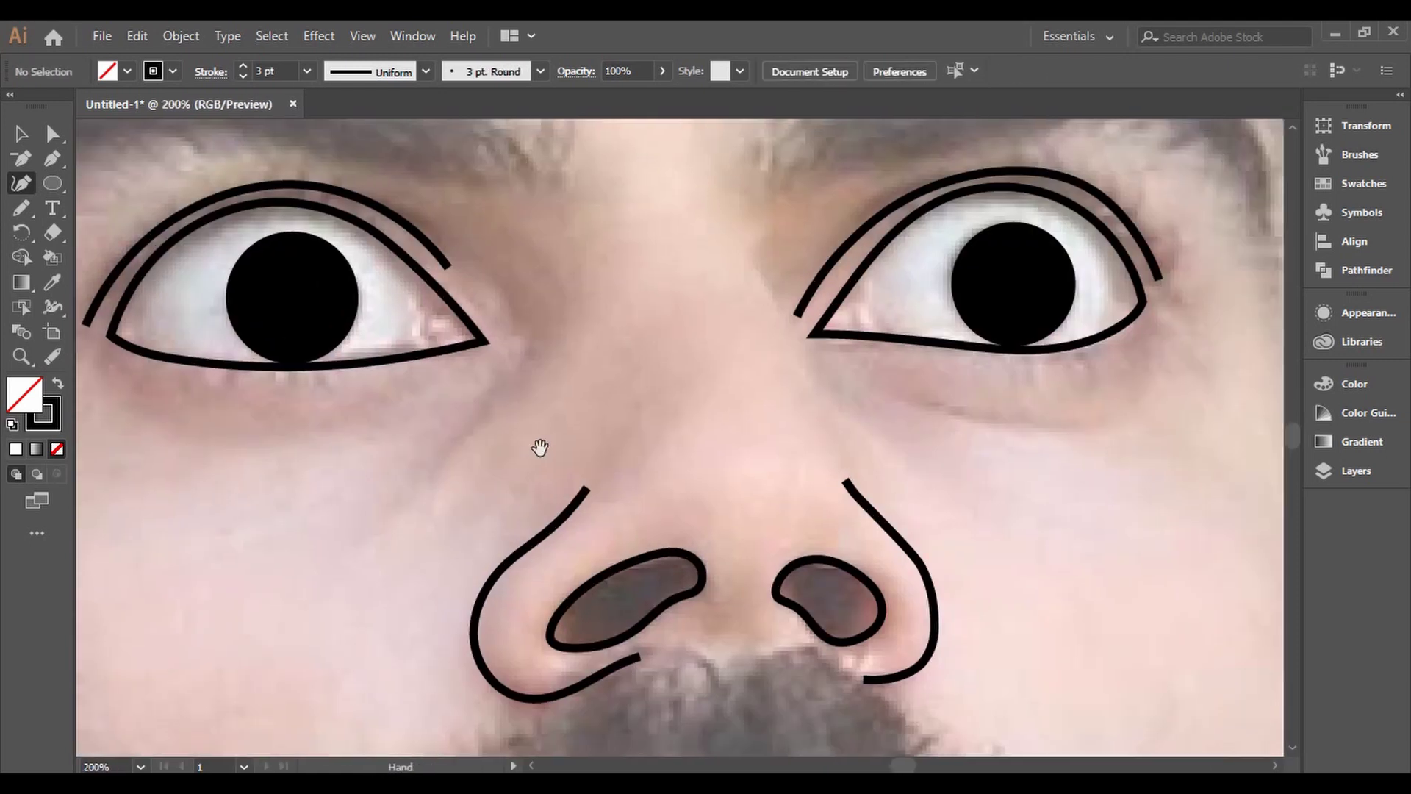
scroll(566, 378, "up", 3)
left_click(567, 378)
scroll(649, 396, "down", 2)
scroll(650, 395, "up", 2)
Pencil a tear-duct curve inside the left eye's inner corner
key("b")
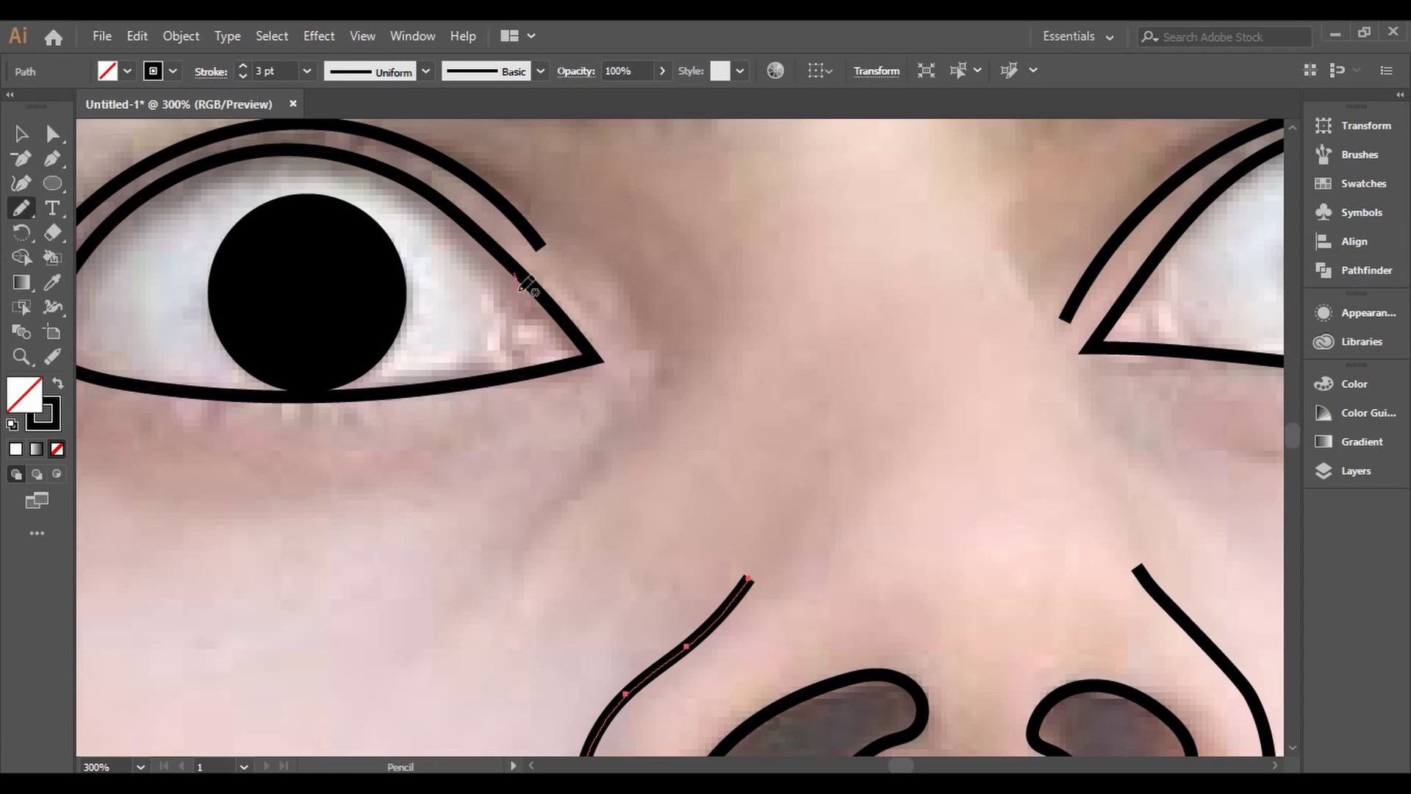
left_click_drag(107, 374, 554, 403)
scroll(554, 403, "up", 2)
left_click_drag(441, 293, 513, 447)
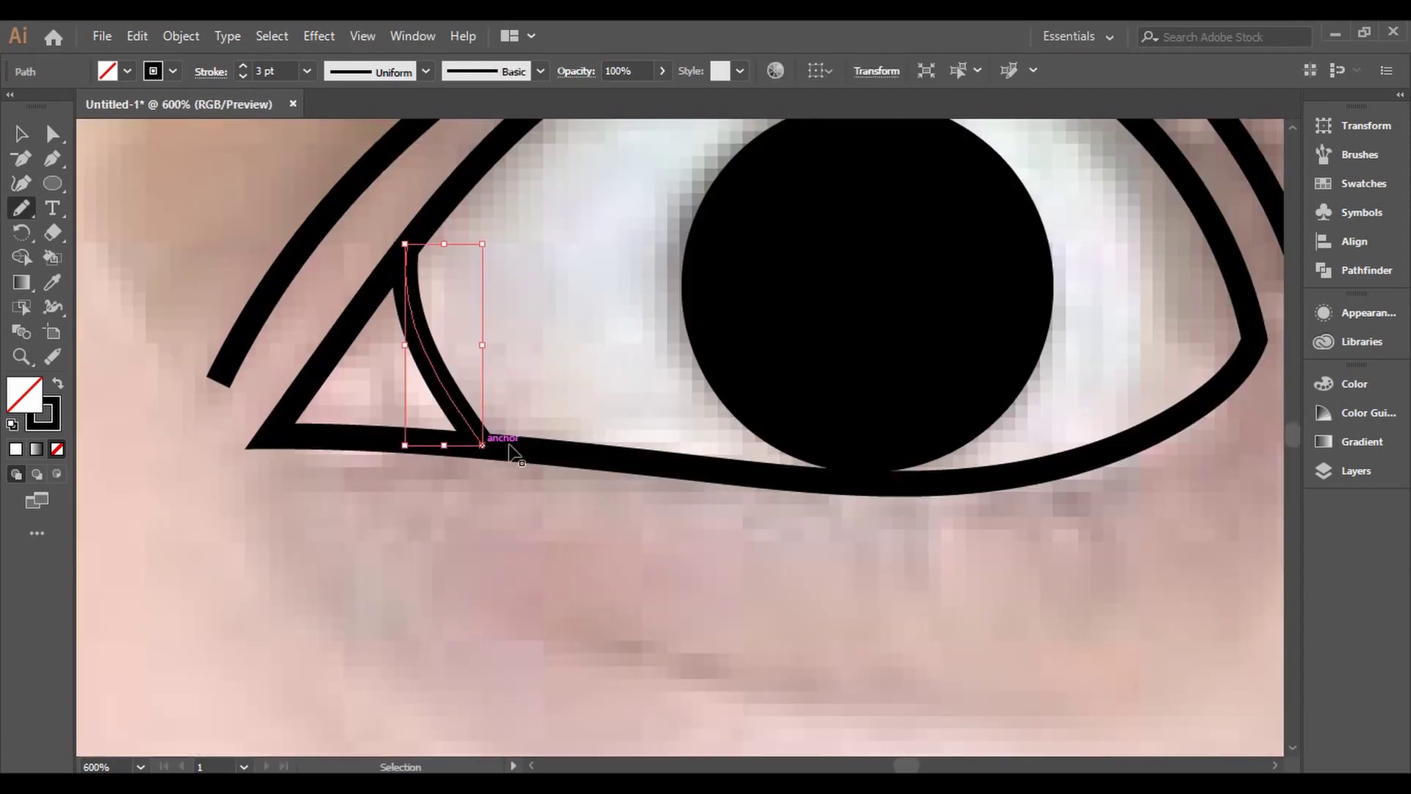
scroll(513, 451, "down", 3)
scroll(235, 365, "up", 3)
Draw an arc under the eye, undoing a stray line toward the nose
left_click_drag(557, 491, 652, 467)
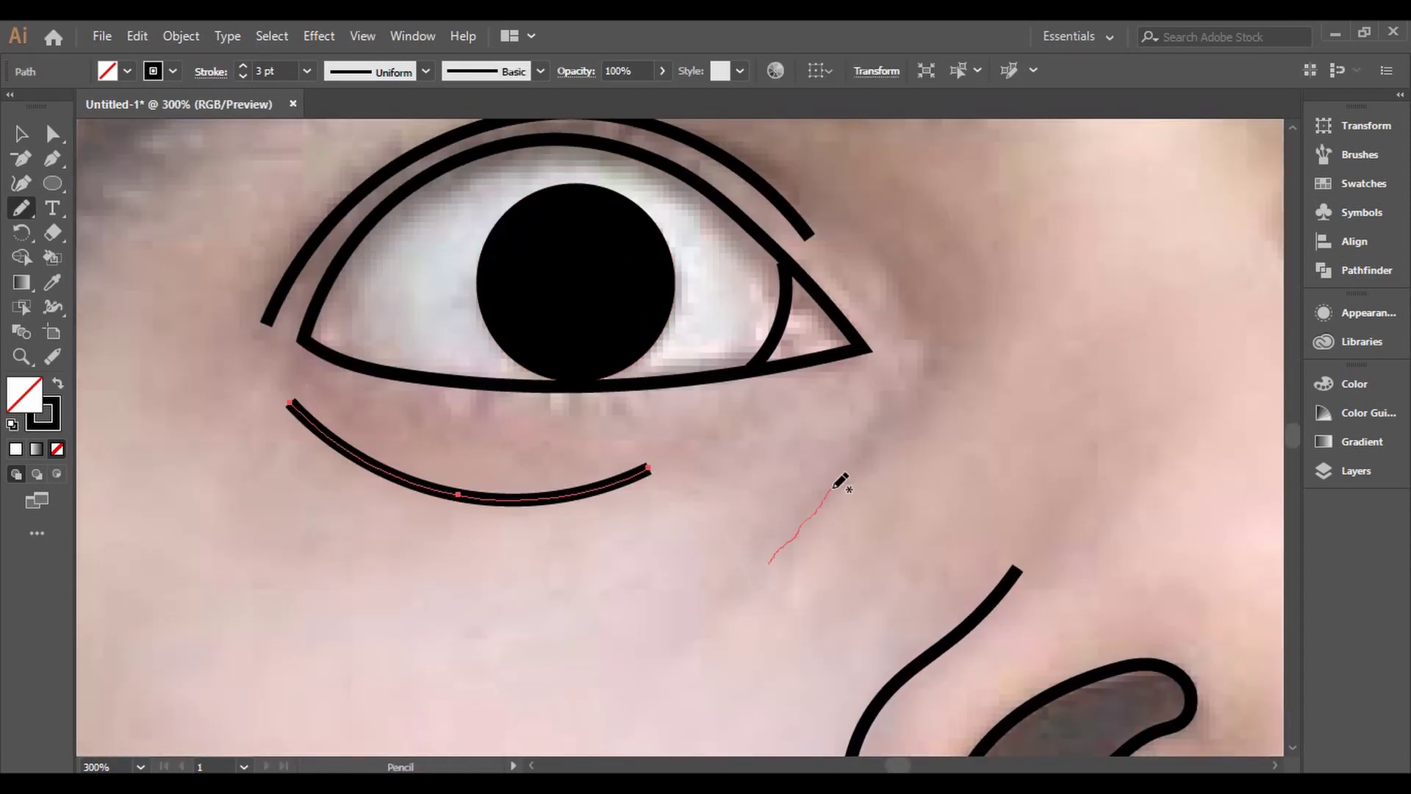
left_click_drag(772, 561, 852, 227)
scroll(719, 404, "down", 3)
key("ctrl+z")
scroll(625, 460, "up", 2)
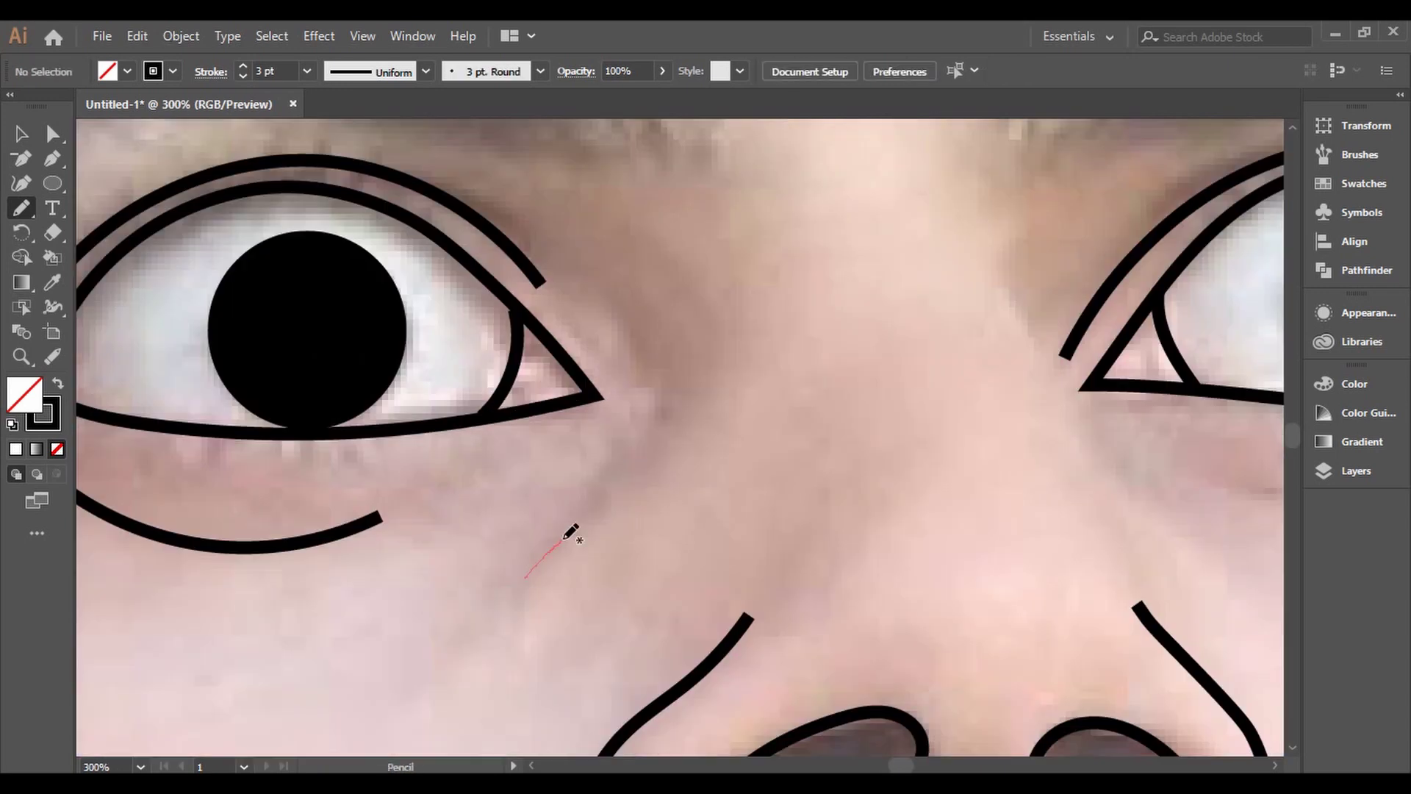
Draw the crease line running down beside the nose
left_click_drag(523, 577, 661, 378)
scroll(441, 430, "up", 1)
left_click_drag(785, 484, 786, 484)
scroll(340, 400, "down", 3)
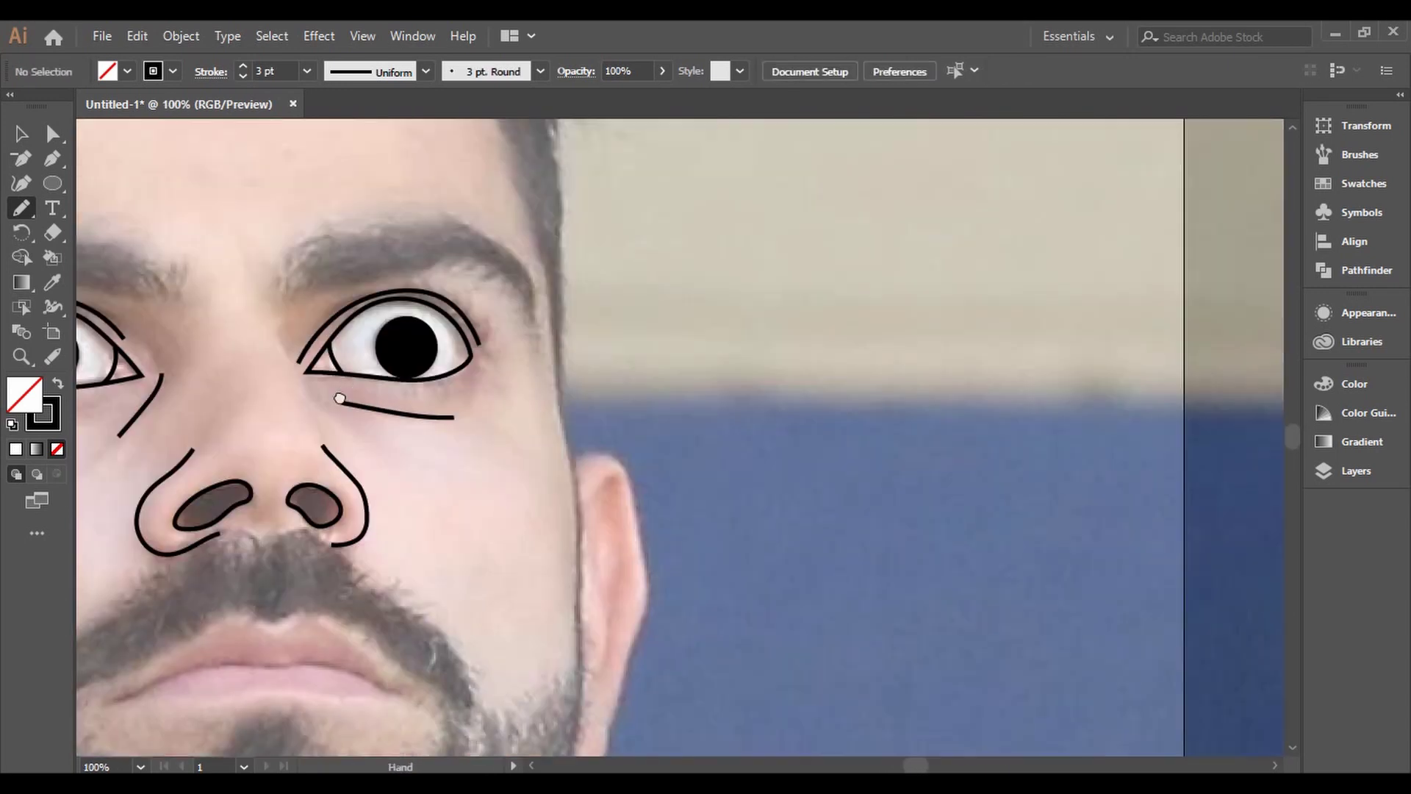
scroll(235, 557, "up", 1)
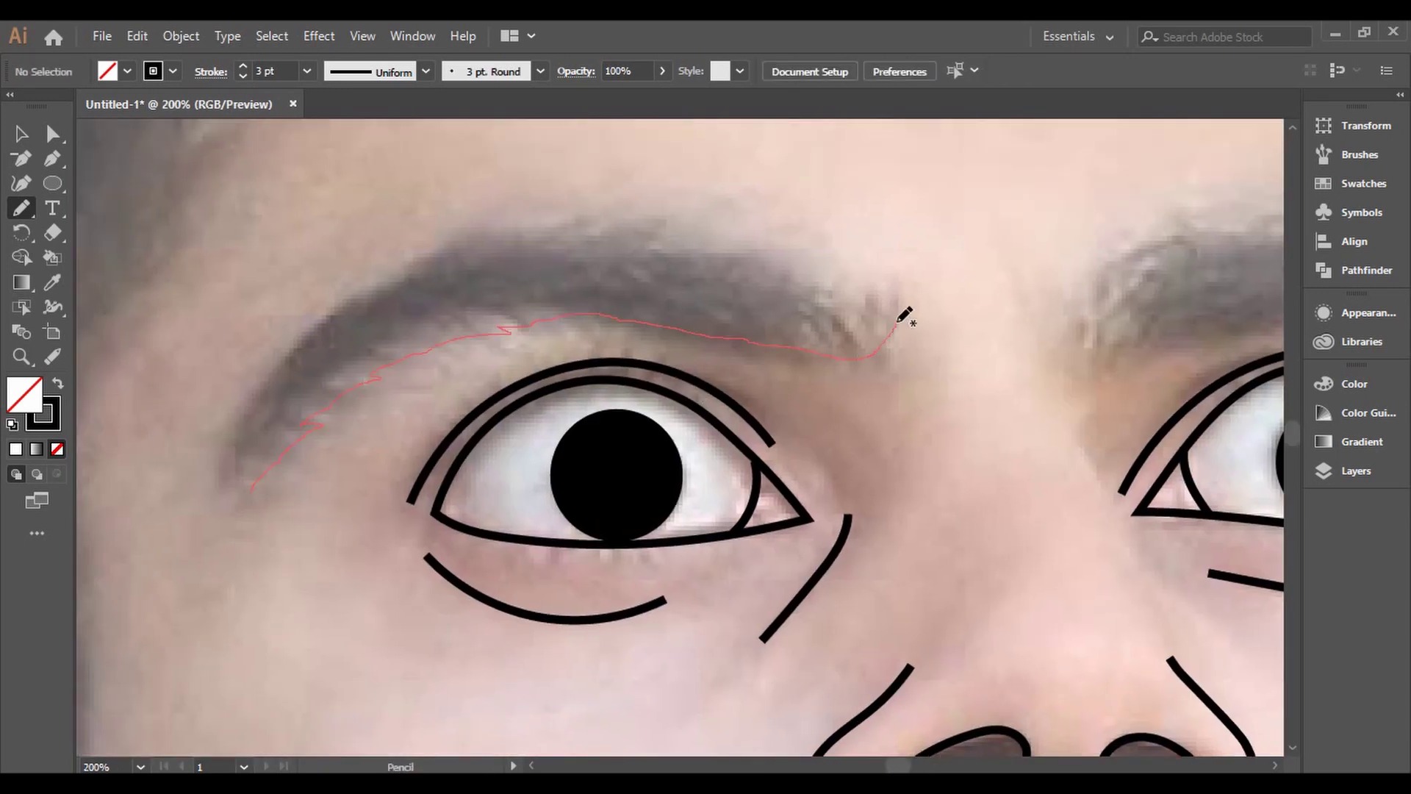
Pencil the outline of the left eyebrow
left_click_drag(235, 419, 234, 422)
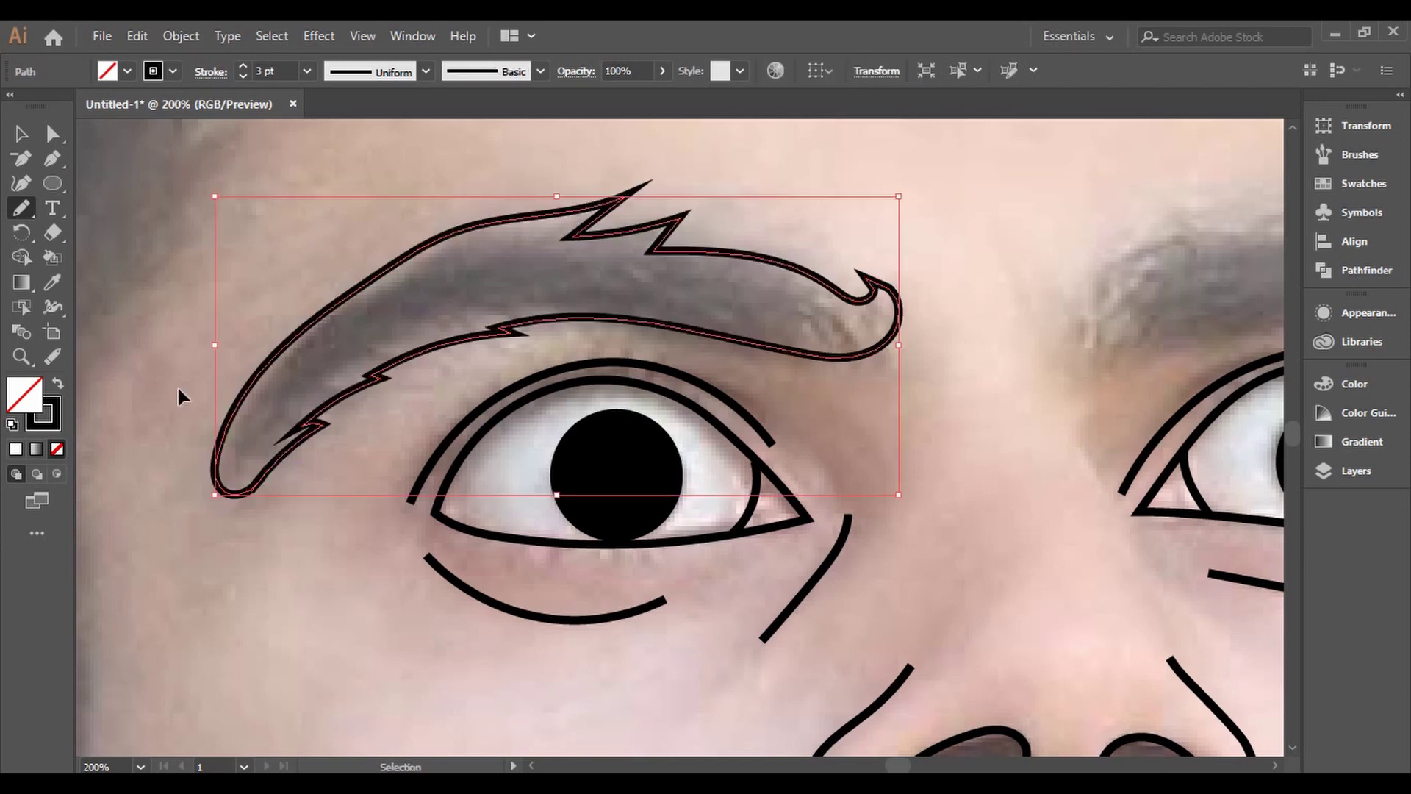
key("shift+asciitilde")
key("ctrl+shift+a")
scroll(621, 298, "up", 1)
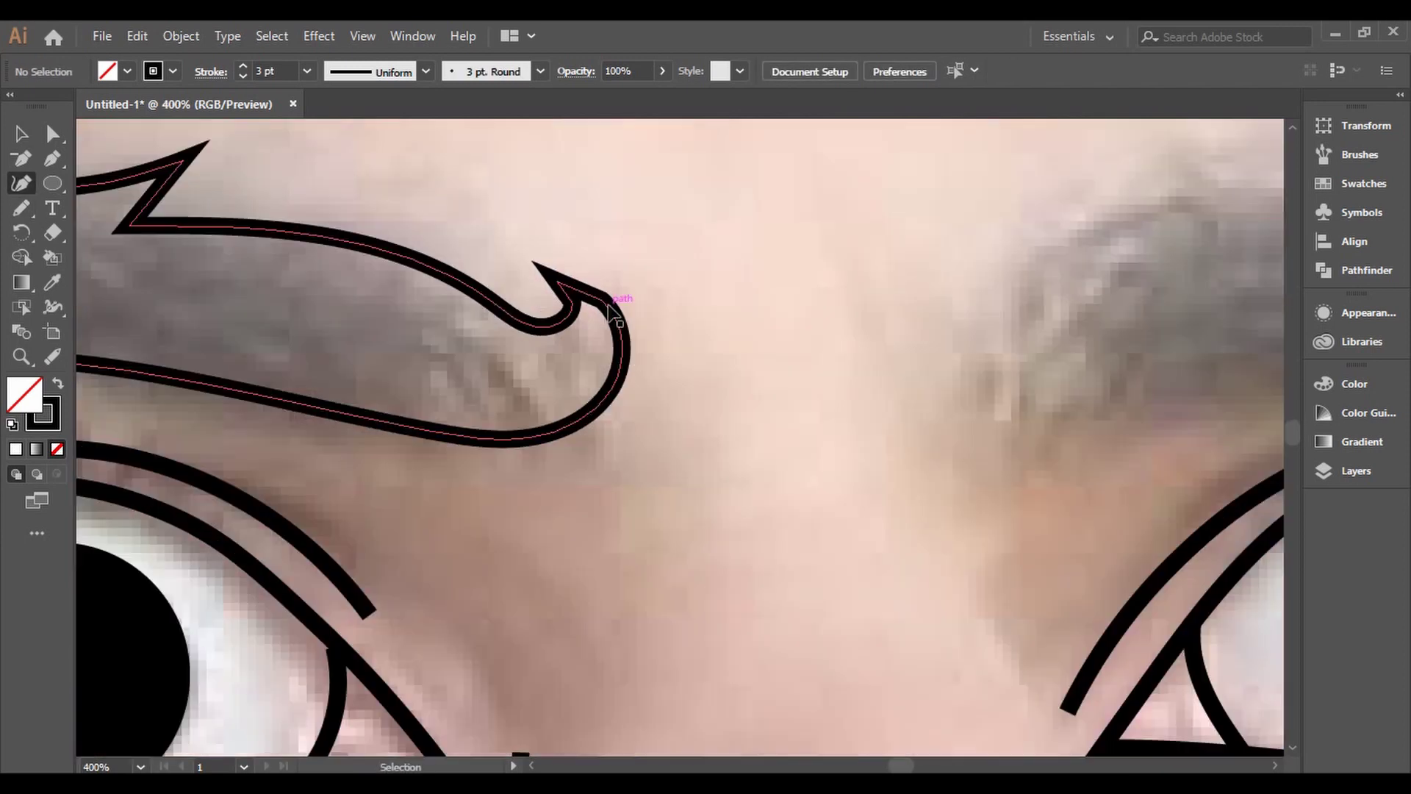
Add an anchor and reshape the left eyebrow's tip with the Curvature tool
left_click(551, 309)
left_click(422, 267)
left_click_drag(360, 253, 382, 268)
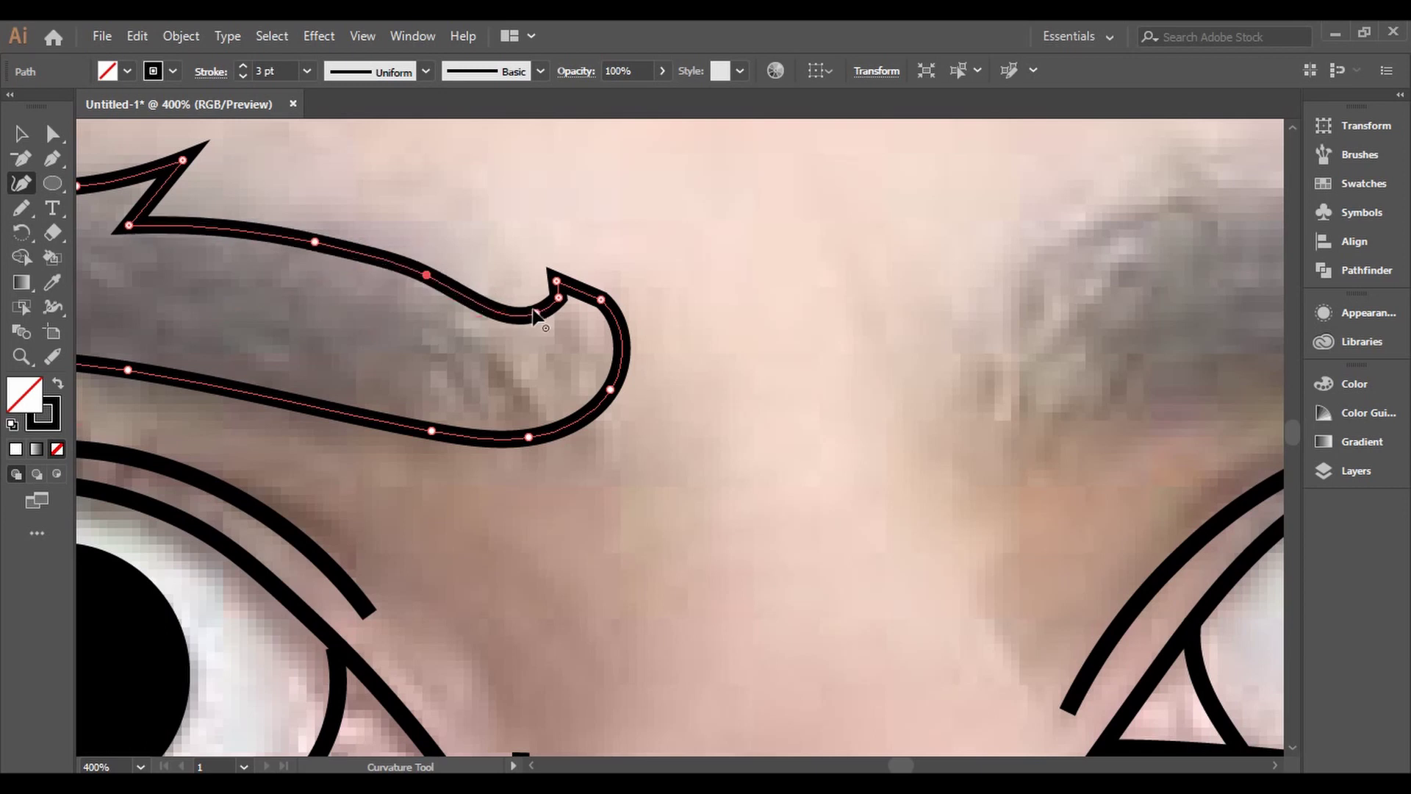
key("ctrl+shift+a")
scroll(536, 353, "down", 5)
scroll(566, 349, "up", 2)
scroll(562, 349, "up", 1)
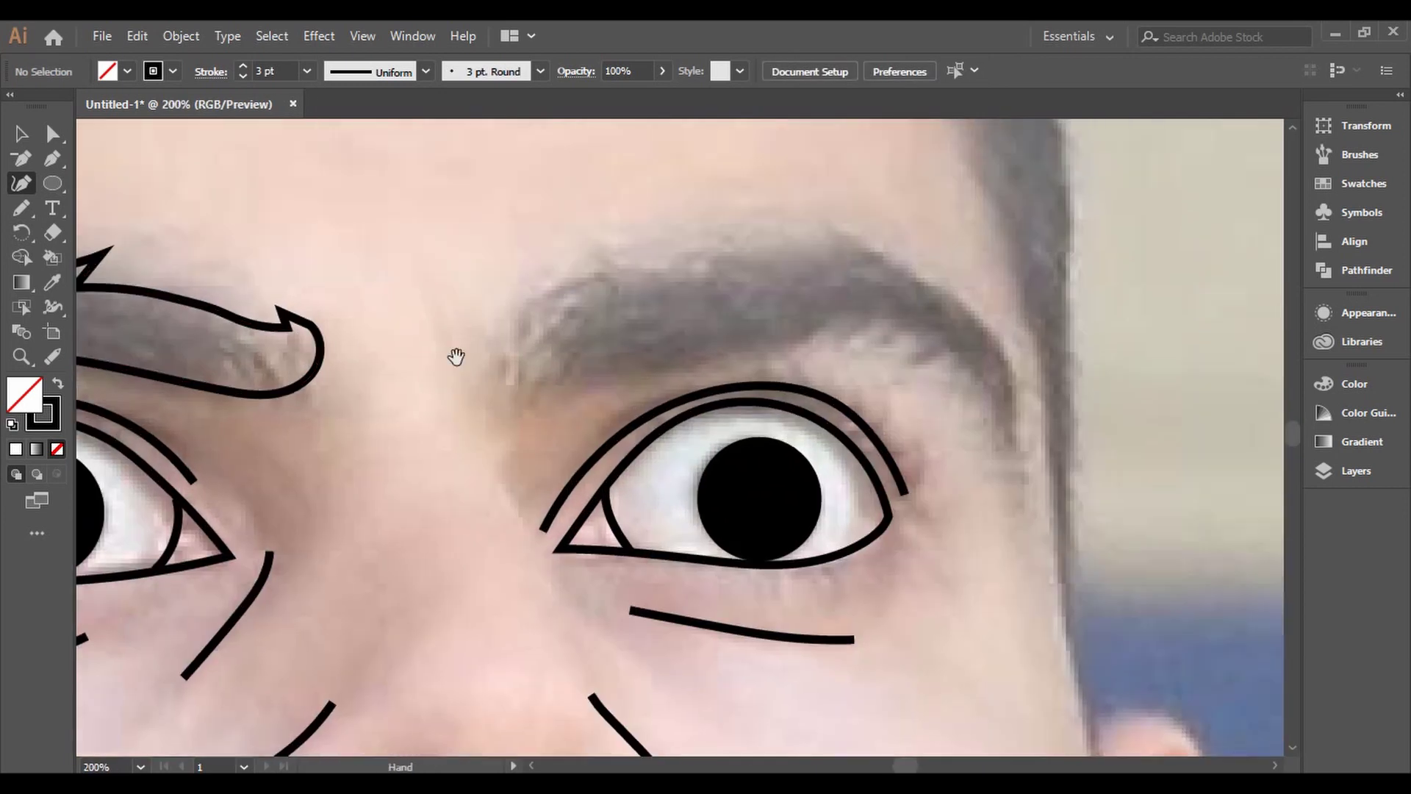
key("n")
scroll(591, 452, "up", 1)
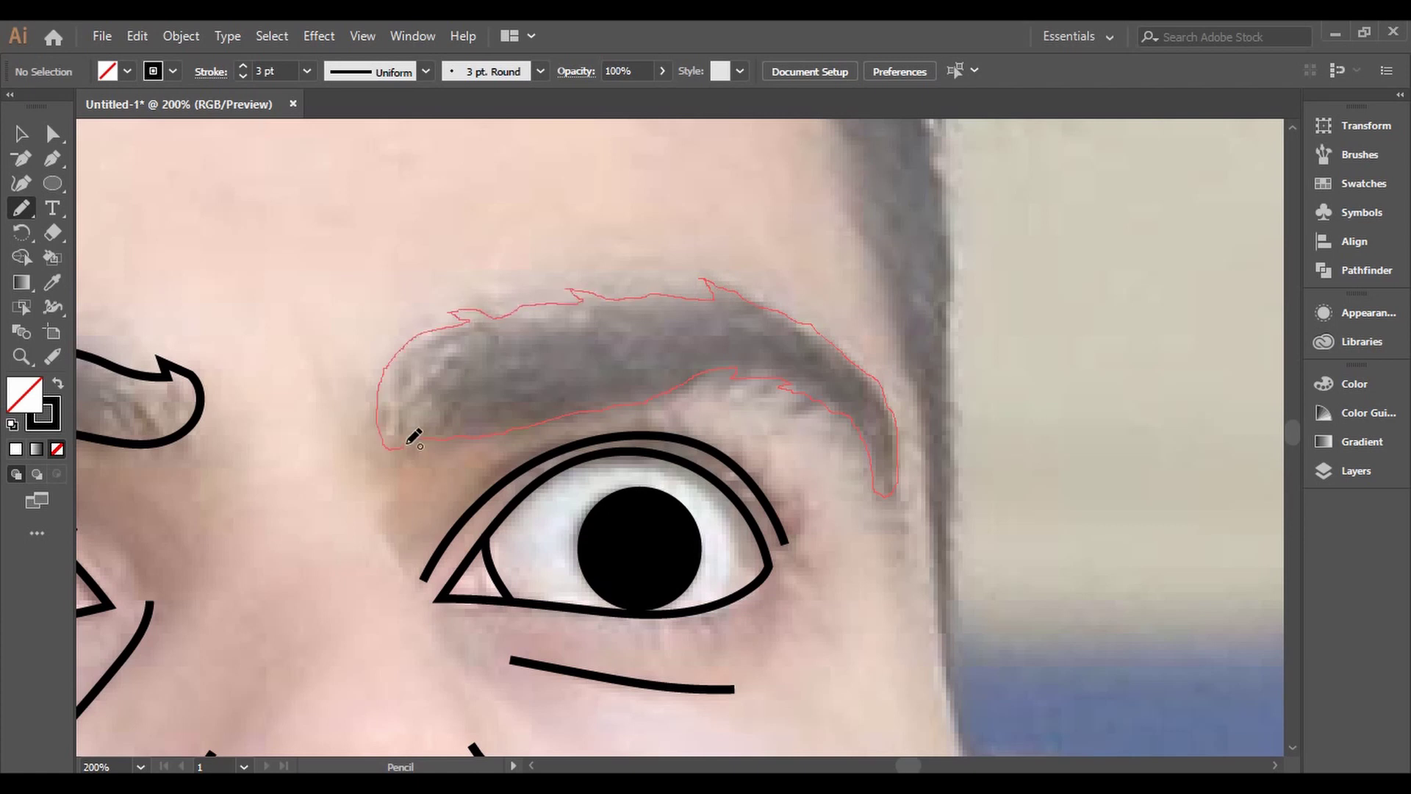
Trace the right eyebrow outline and reshape a notch in it
left_click_drag(414, 438, 386, 445)
key("shift+asciitilde")
scroll(561, 384, "up", 2)
left_click_drag(687, 403, 692, 430)
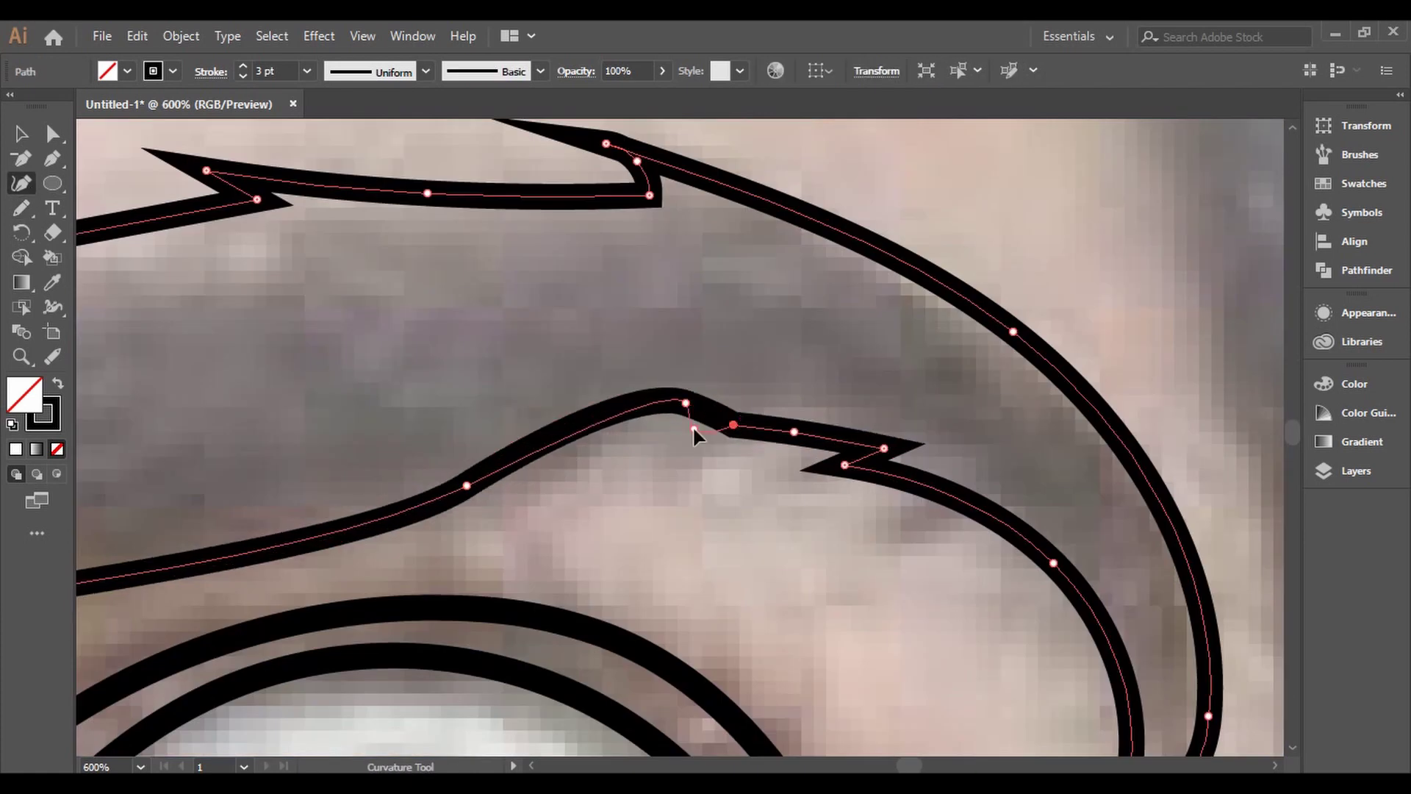
scroll(841, 324, "down", 3)
scroll(842, 324, "down", 2)
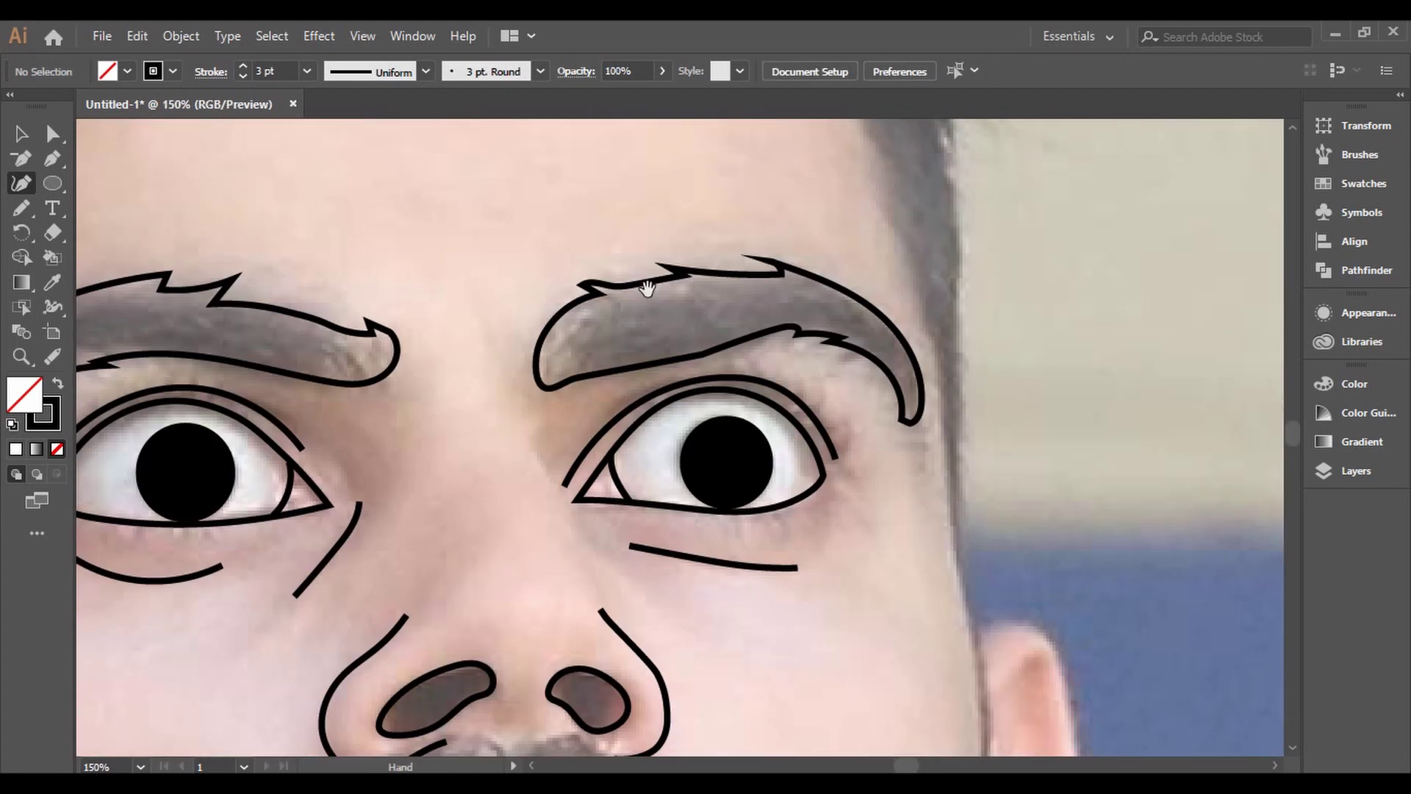
Give both eyebrows a solid black fill
left_click(646, 287)
key("shift+x")
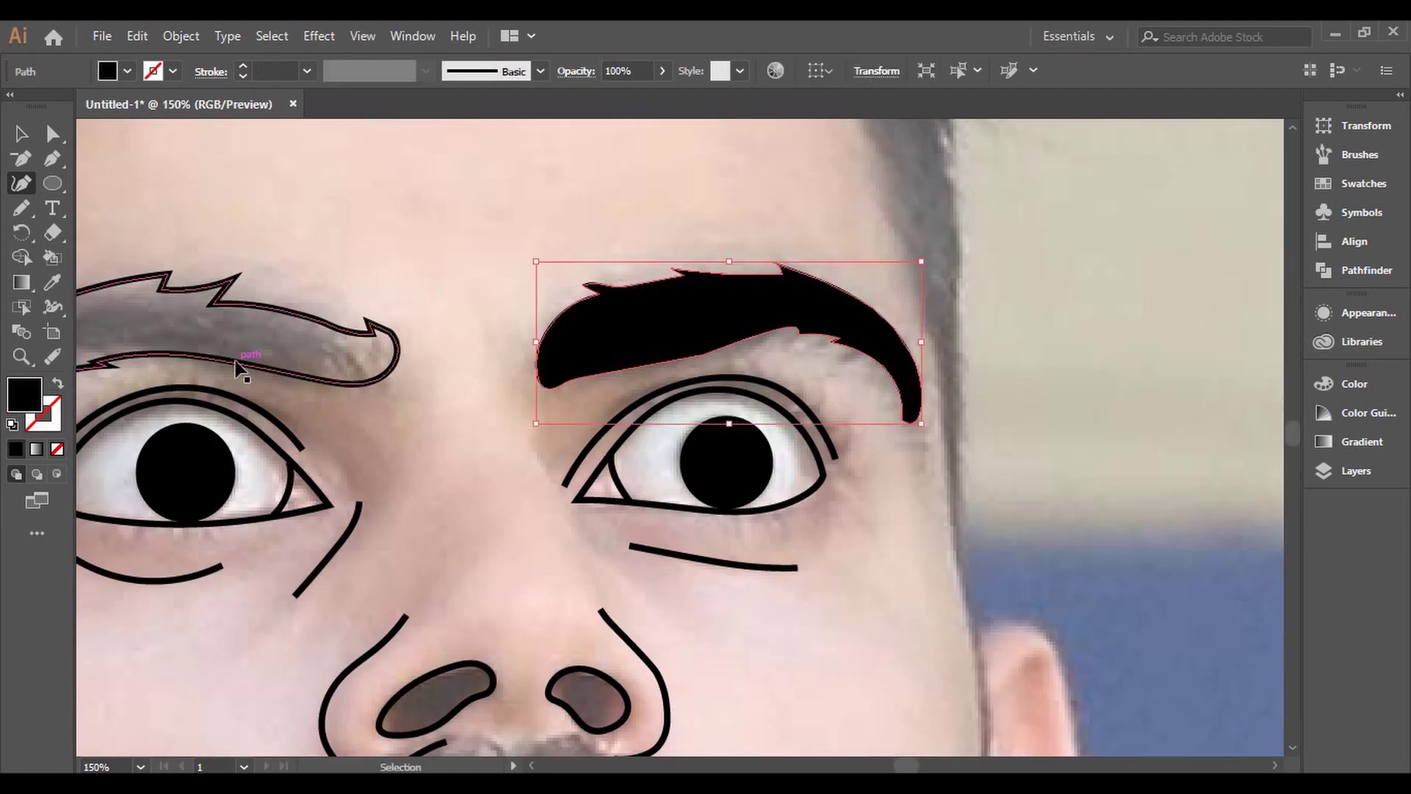
left_click(236, 369)
key("shift+x")
scroll(494, 283, "up", 2)
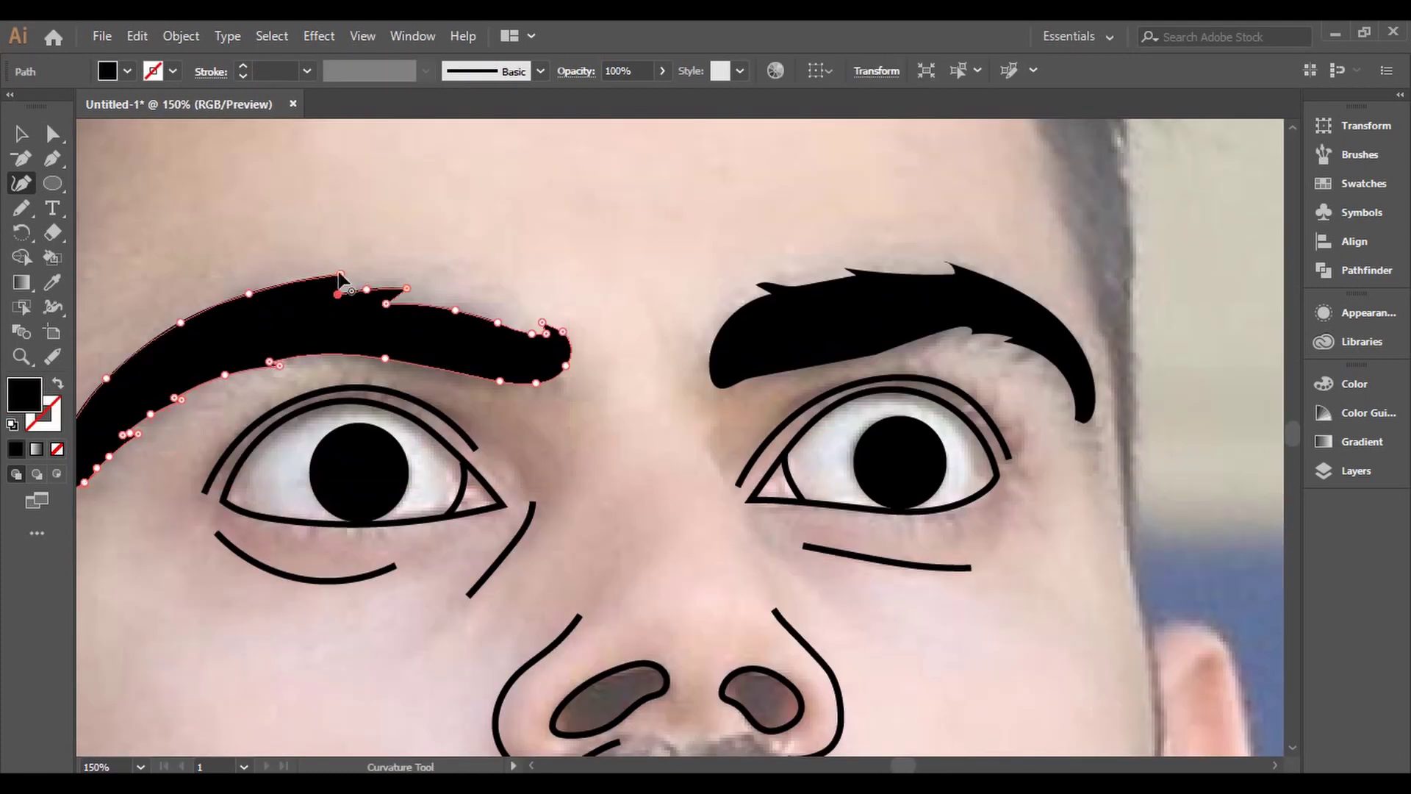
key("ctrl+shift+a")
key("n")
scroll(520, 361, "down", 2)
scroll(674, 463, "up", 3)
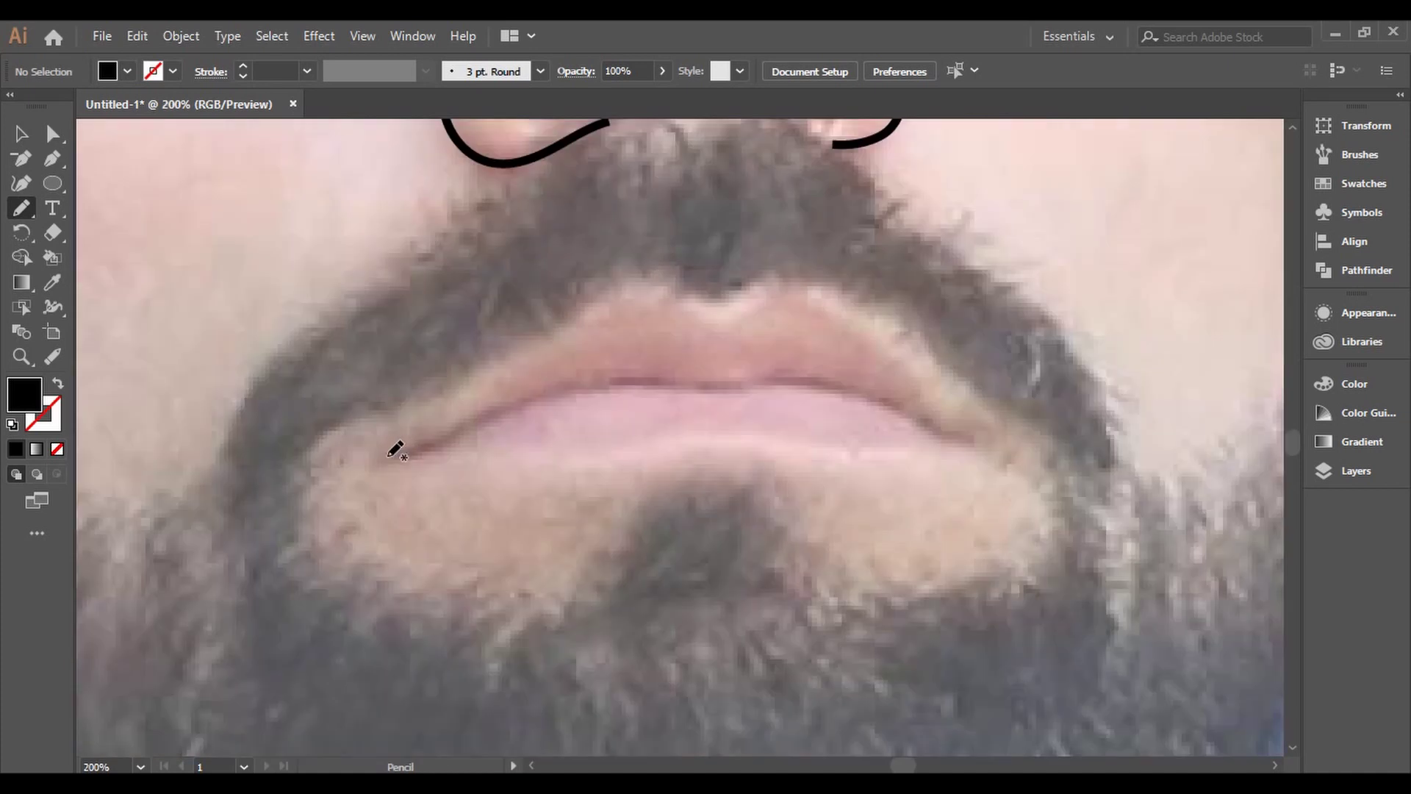
Undo the black-filled lip attempt and switch to an unfilled 3 pt black stroke
left_click_drag(891, 328, 970, 434)
key("ctrl+z")
key("shift+x")
left_click(306, 71)
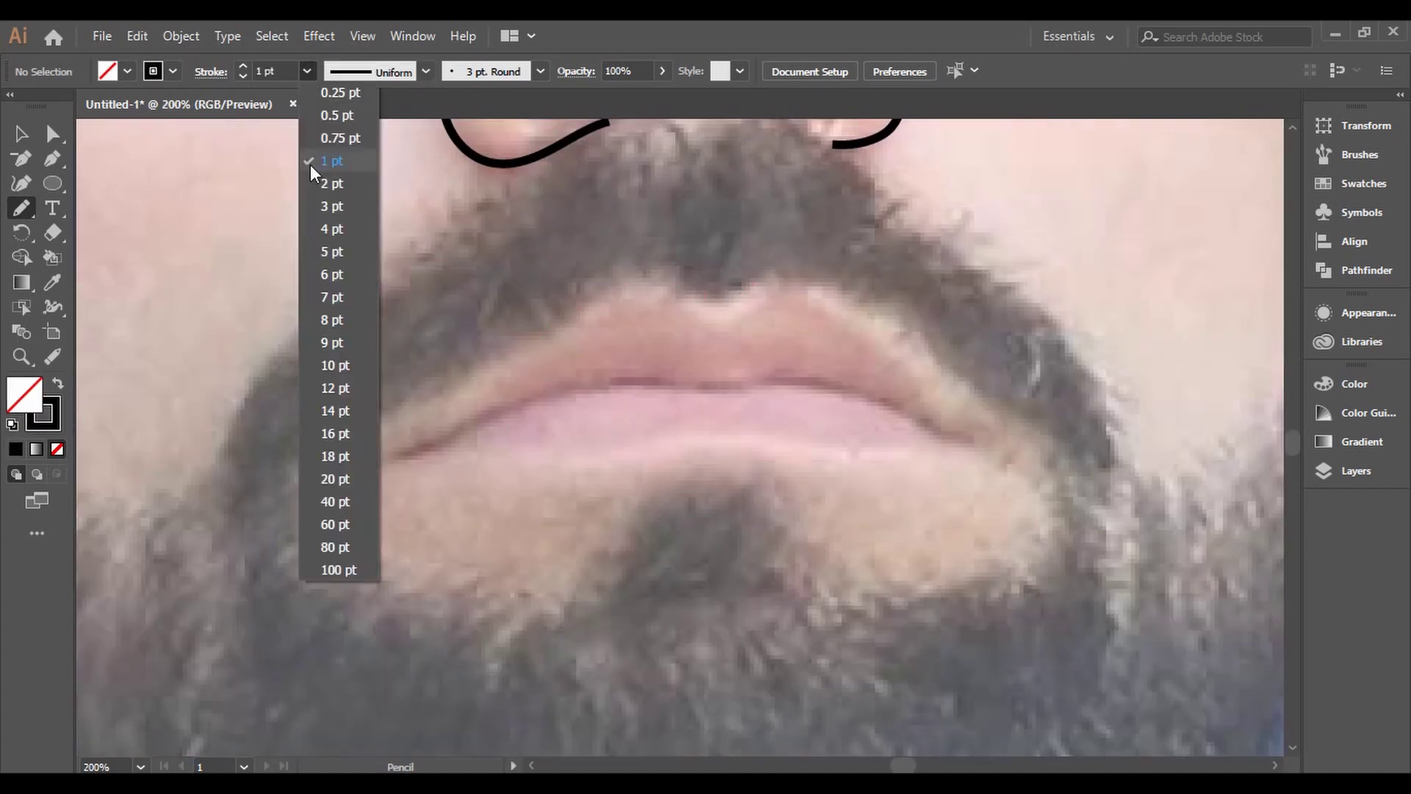
left_click(330, 208)
Trace the outer lip outline and the line between upper and lower lip
left_click_drag(387, 457, 446, 410)
mouse_move(890, 339)
left_mouse_down()
mouse_move(970, 441)
mouse_move(395, 443)
left_mouse_up()
key("ctrl+z")
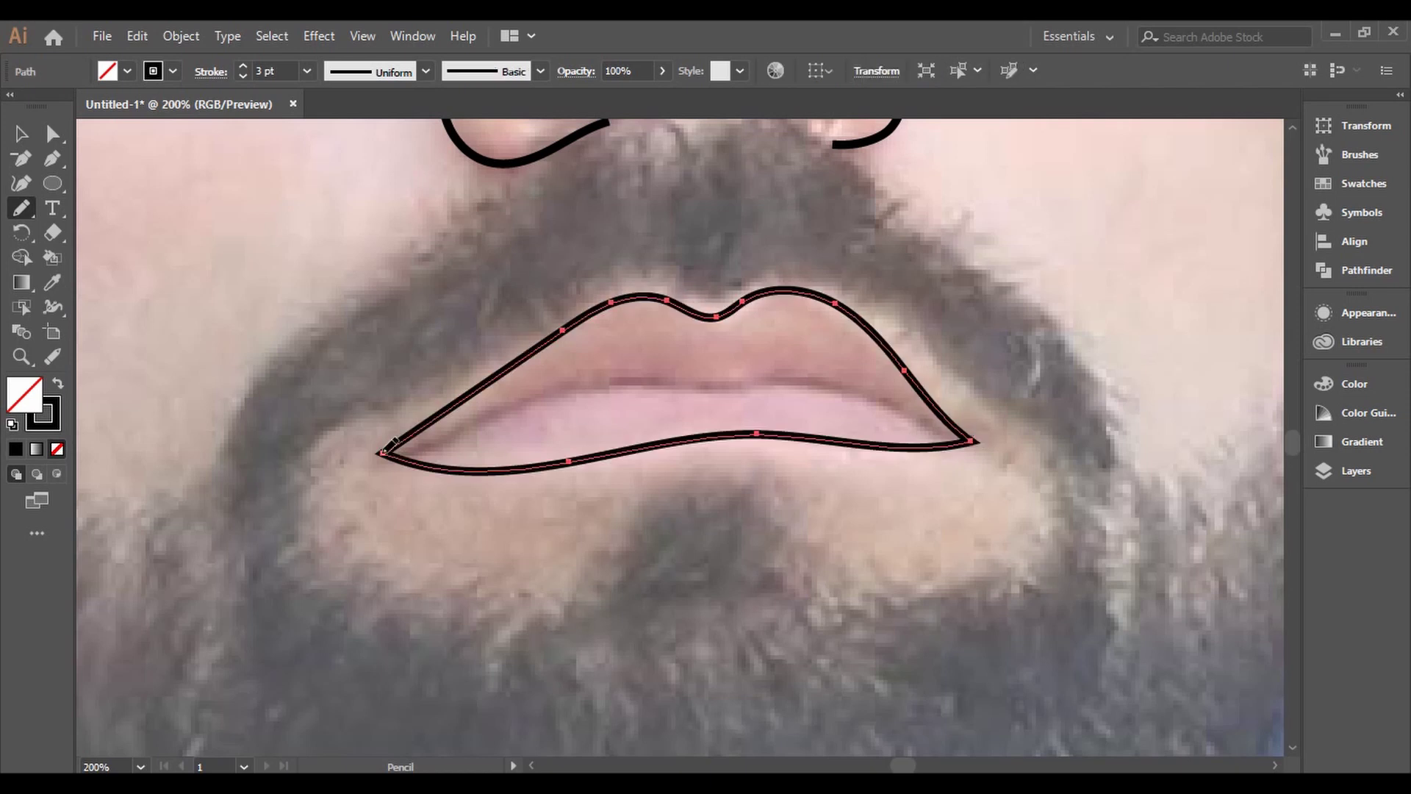
left_click_drag(903, 396, 904, 397)
left_click_drag(384, 452, 412, 449)
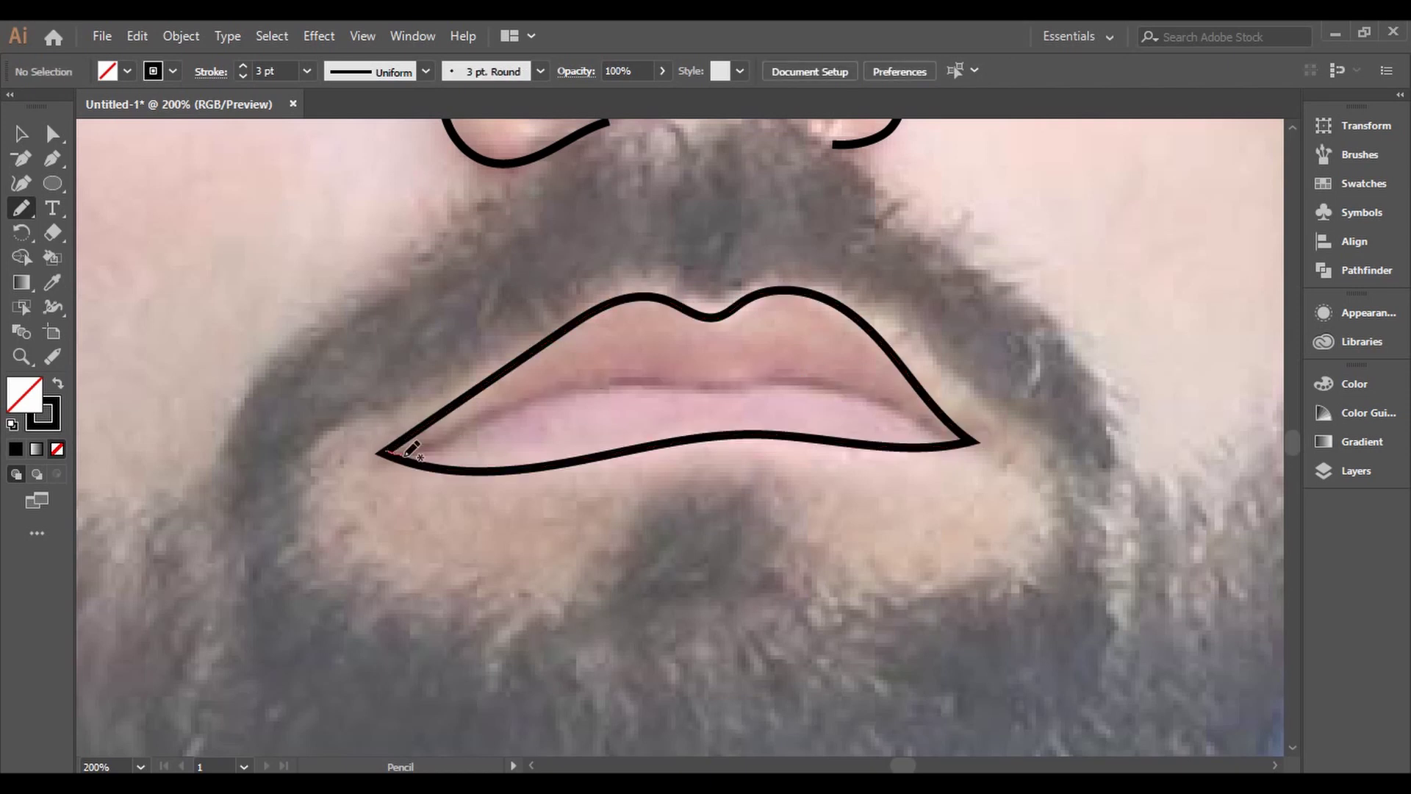
left_click_drag(912, 406, 963, 439)
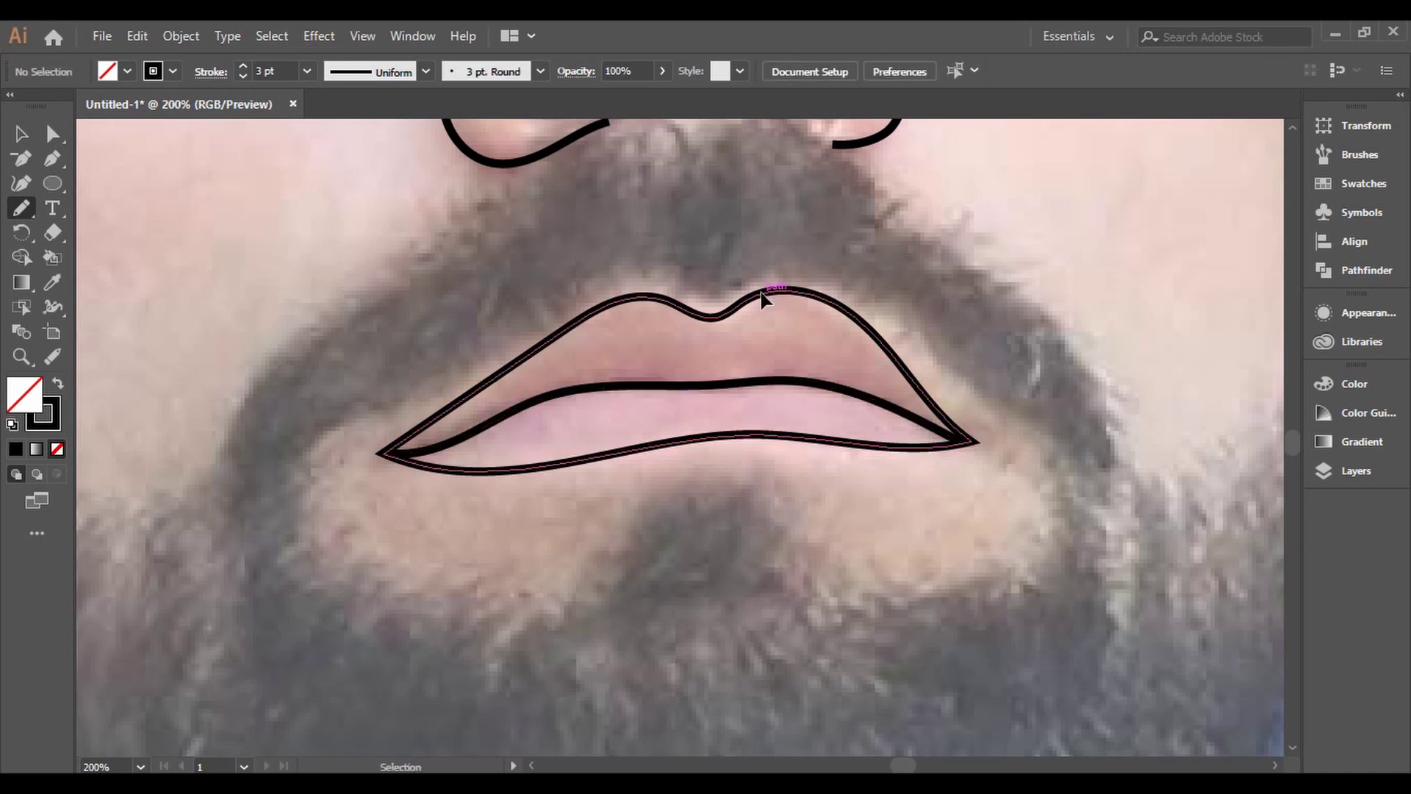
Make the upper-lip dip a sharp corner and reshape the lip's right peak
key("shift+grave")
scroll(772, 331, "up", 4)
left_click(508, 378)
double_click(507, 379)
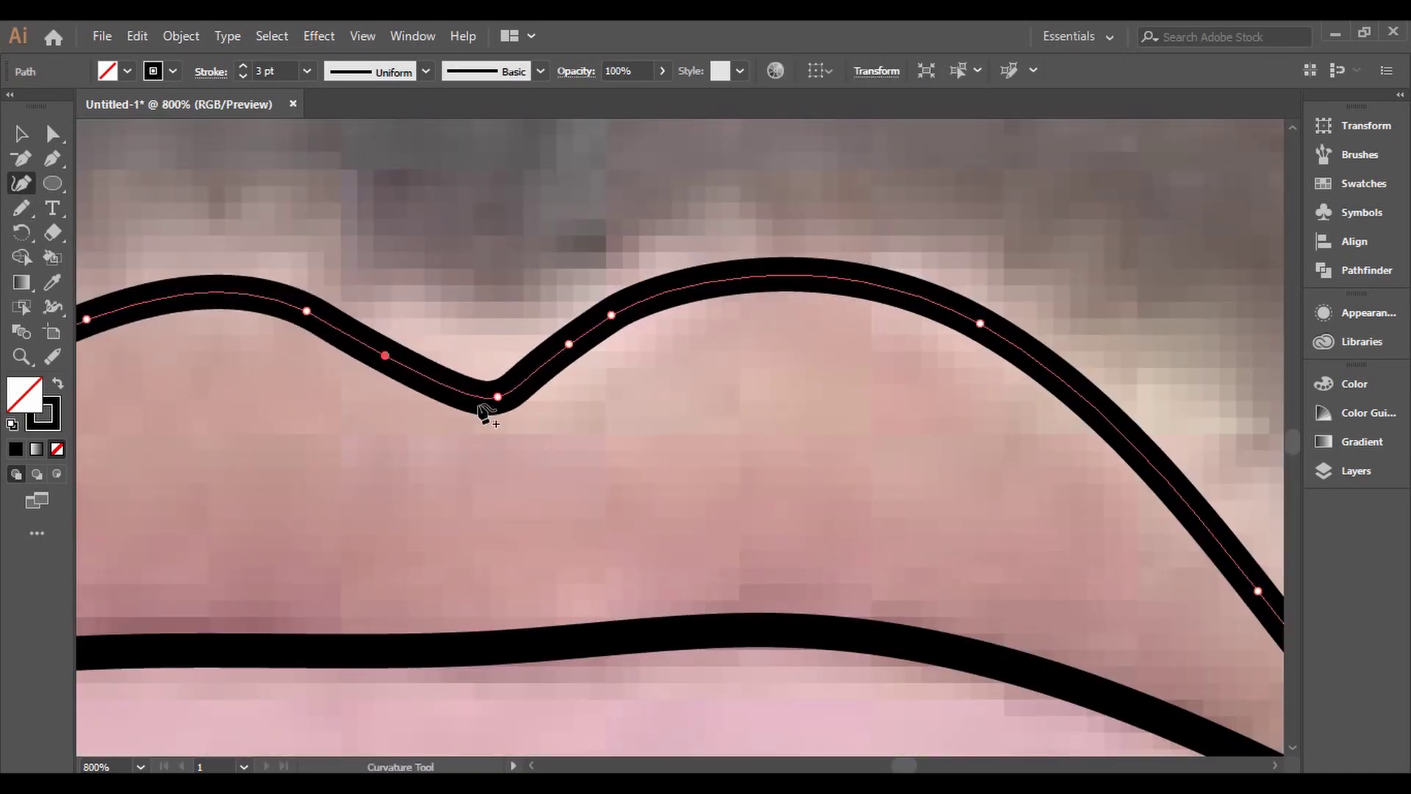
scroll(601, 308, "down", 4)
scroll(601, 309, "up", 2)
left_click_drag(673, 287, 652, 286)
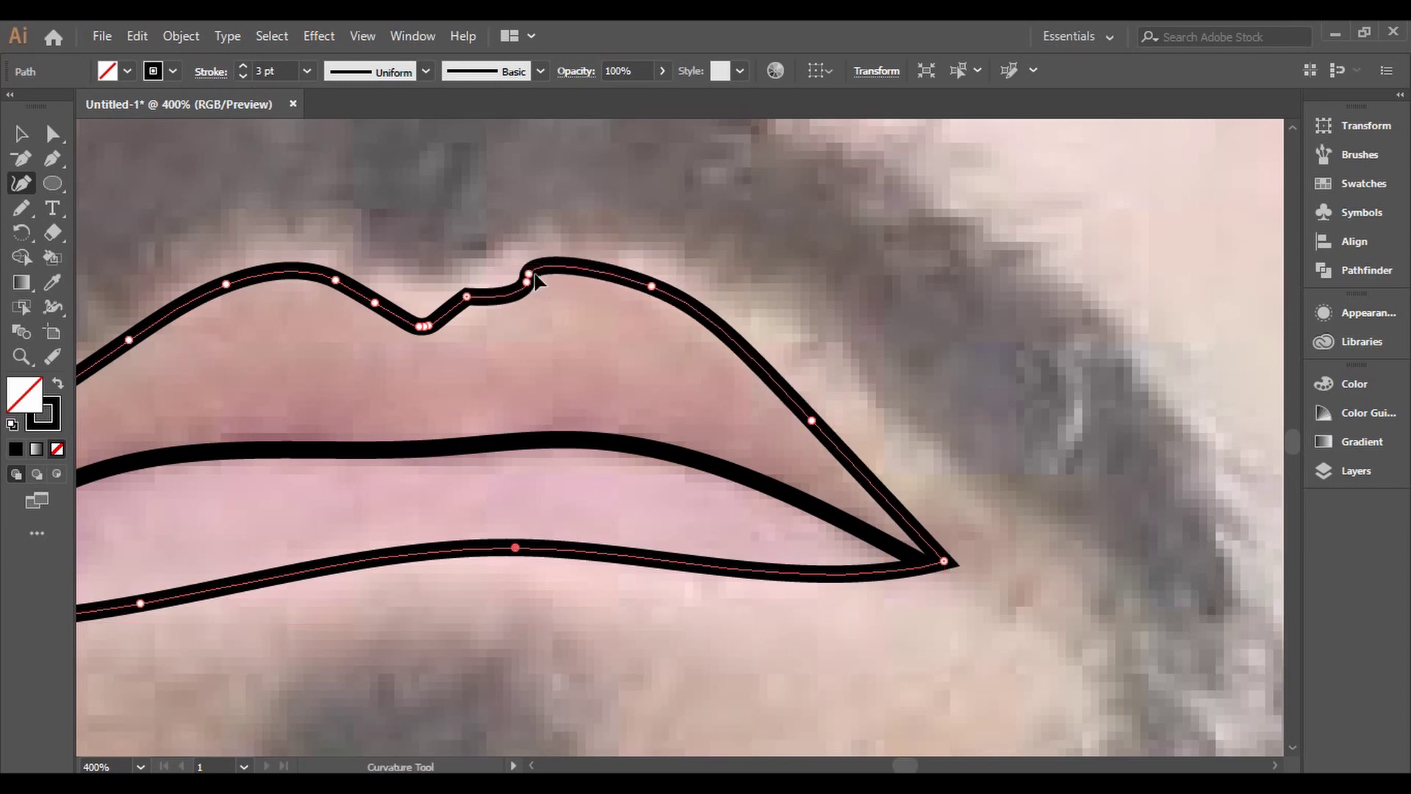
left_click_drag(466, 296, 474, 290)
key("ctrl+shift+a")
scroll(614, 294, "down", 3)
scroll(658, 449, "up", 5)
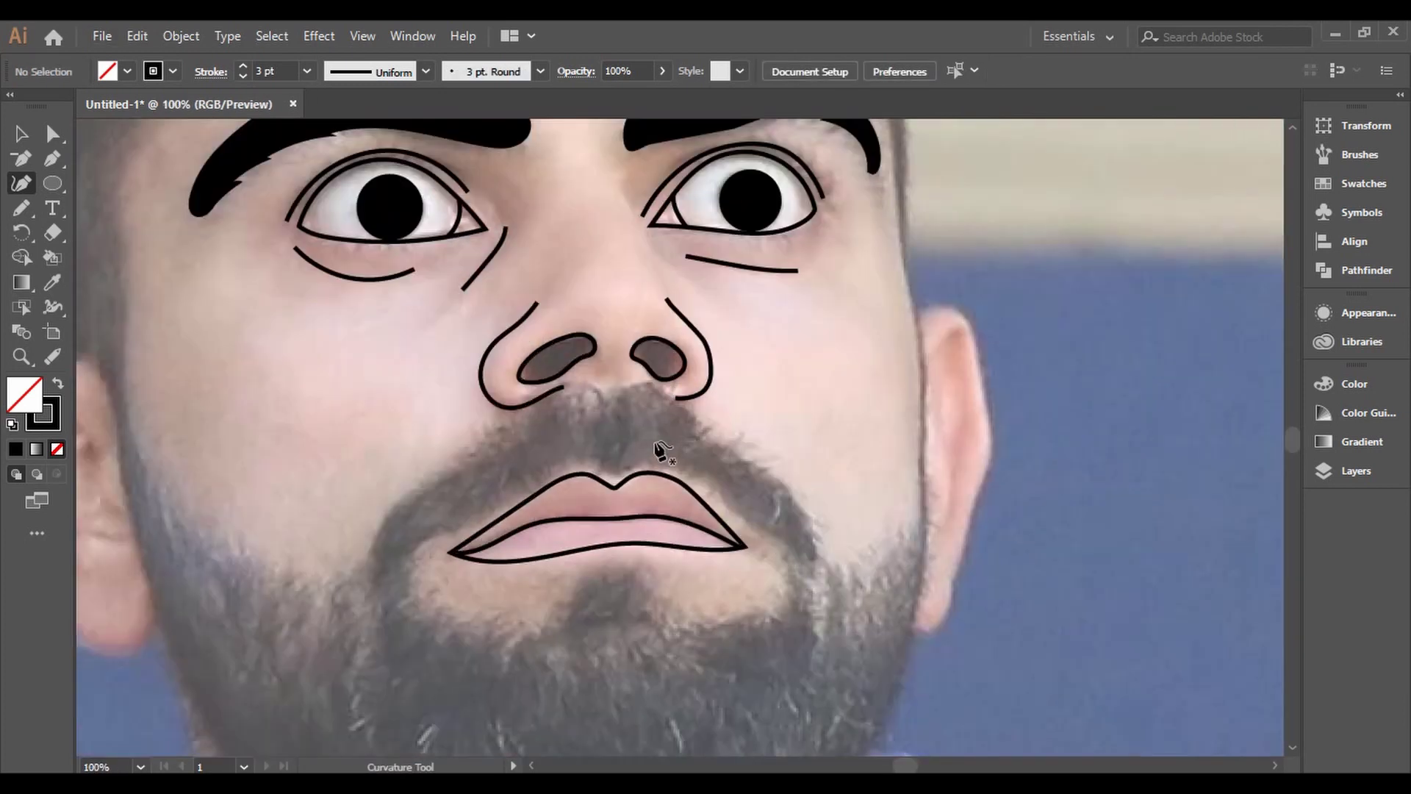
scroll(198, 229, "down", 5)
Trace the face outline from the ear around the bearded jaw
key("n")
scroll(212, 259, "down", 1)
scroll(212, 259, "up", 1)
left_click_drag(170, 210, 207, 213)
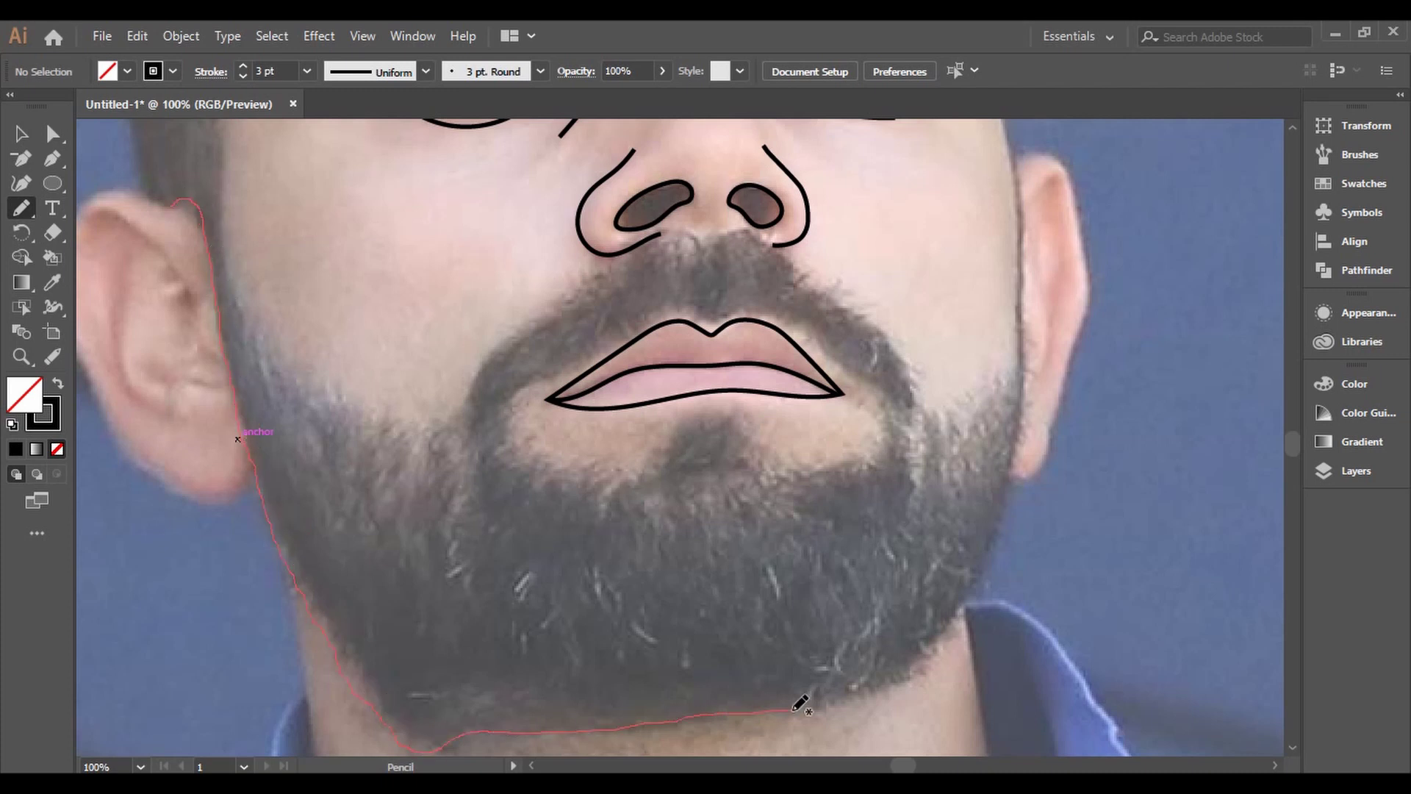
left_click_drag(1033, 227, 1019, 142)
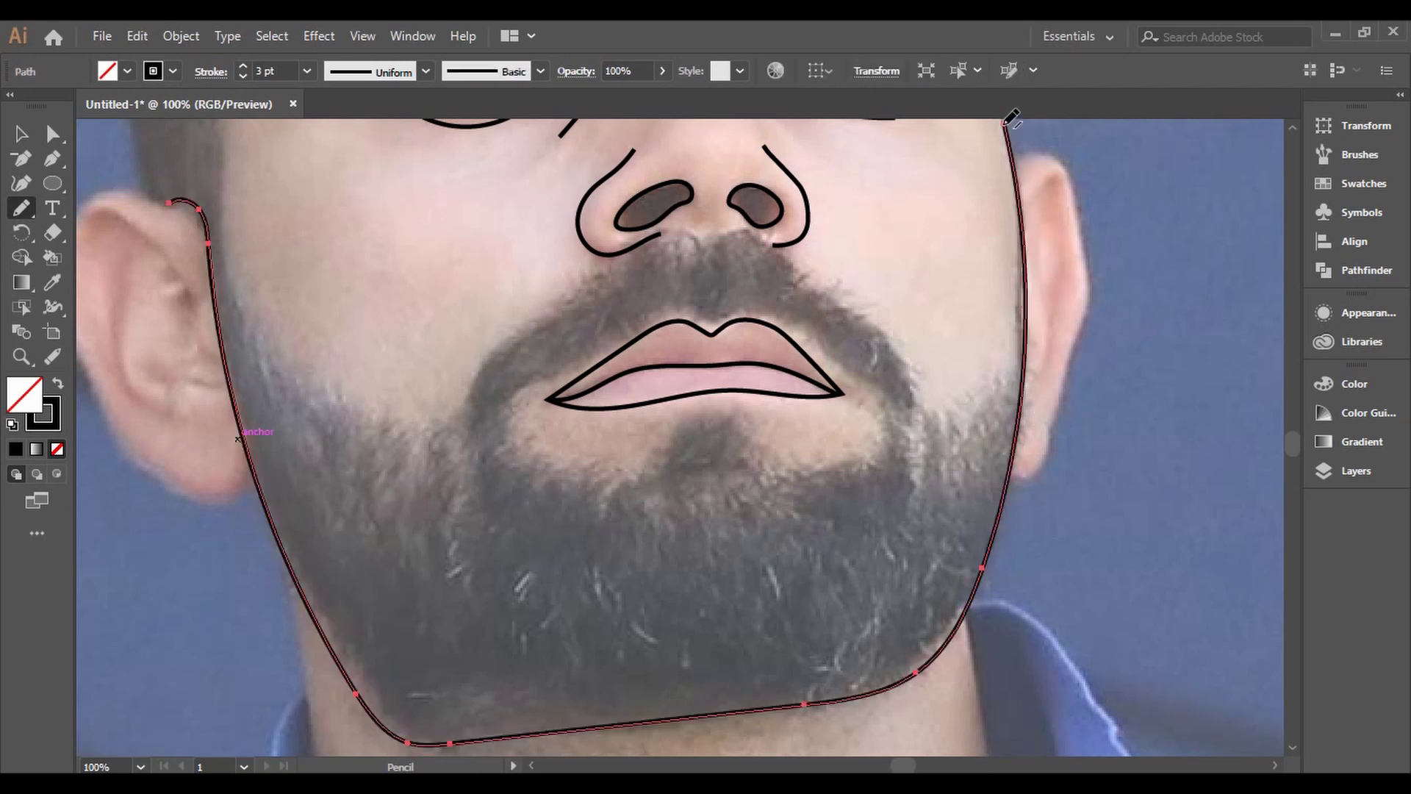
Continue the outline across the forehead hairline and down the left cheek
scroll(919, 331, "up", 10)
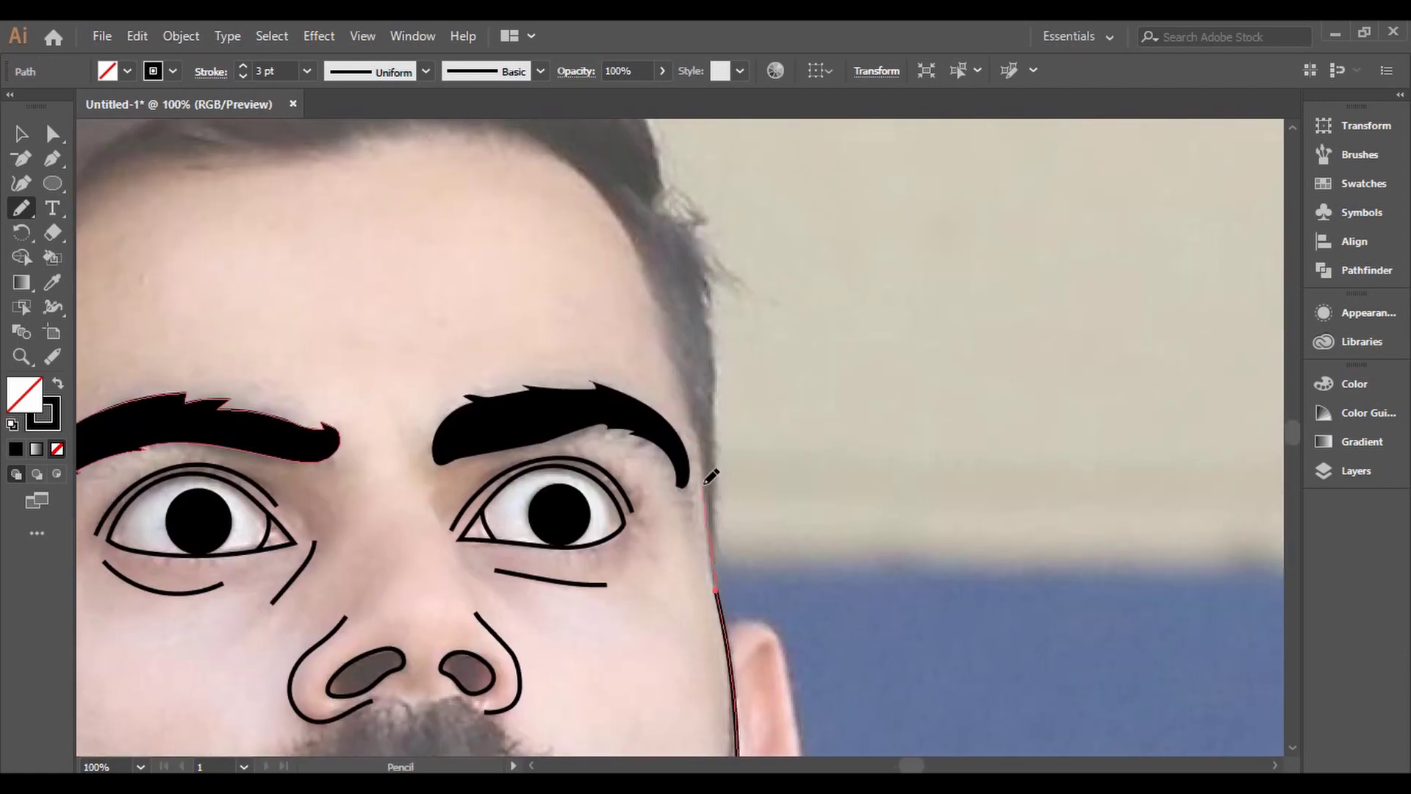
left_click_drag(544, 127, 782, 263)
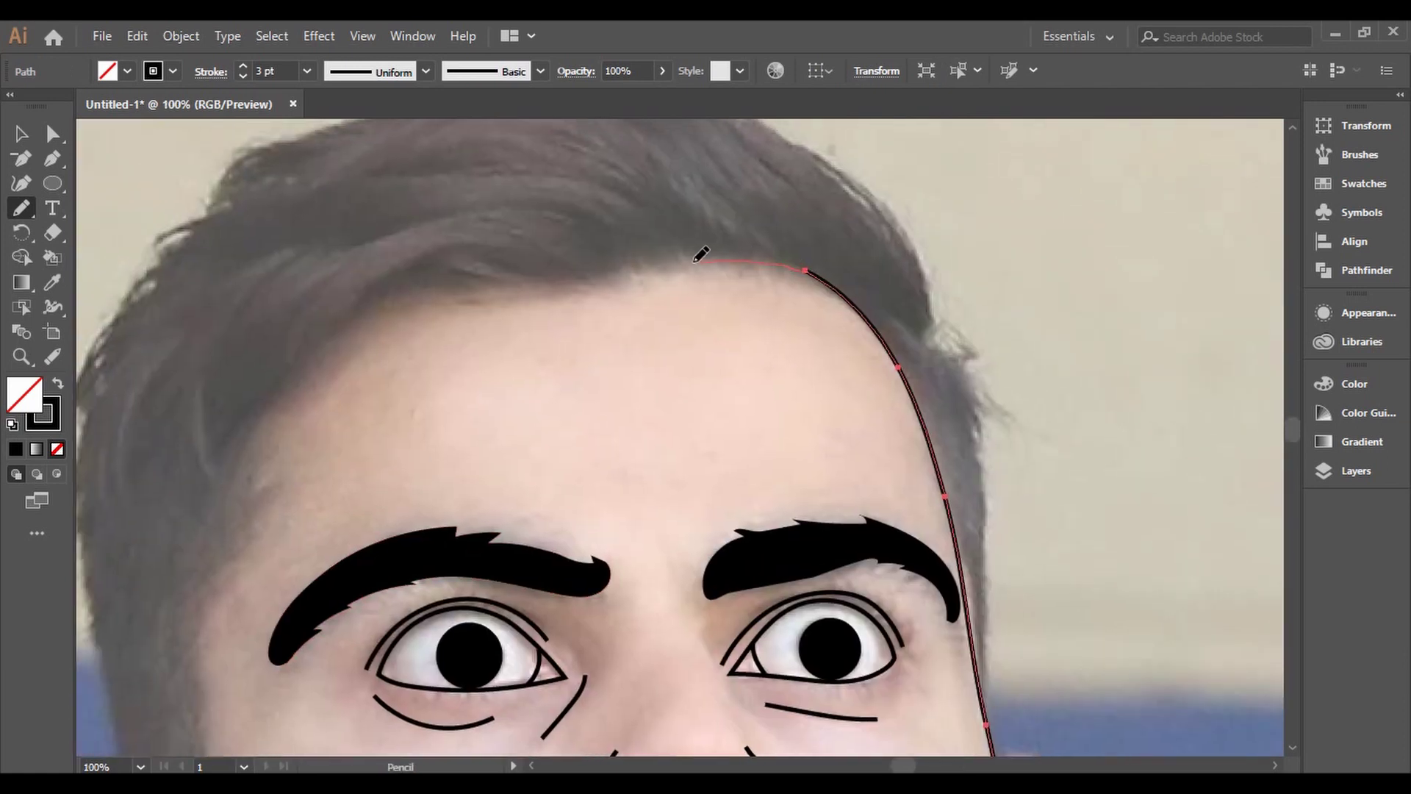
left_click_drag(212, 585, 208, 680)
scroll(208, 679, "down", 5)
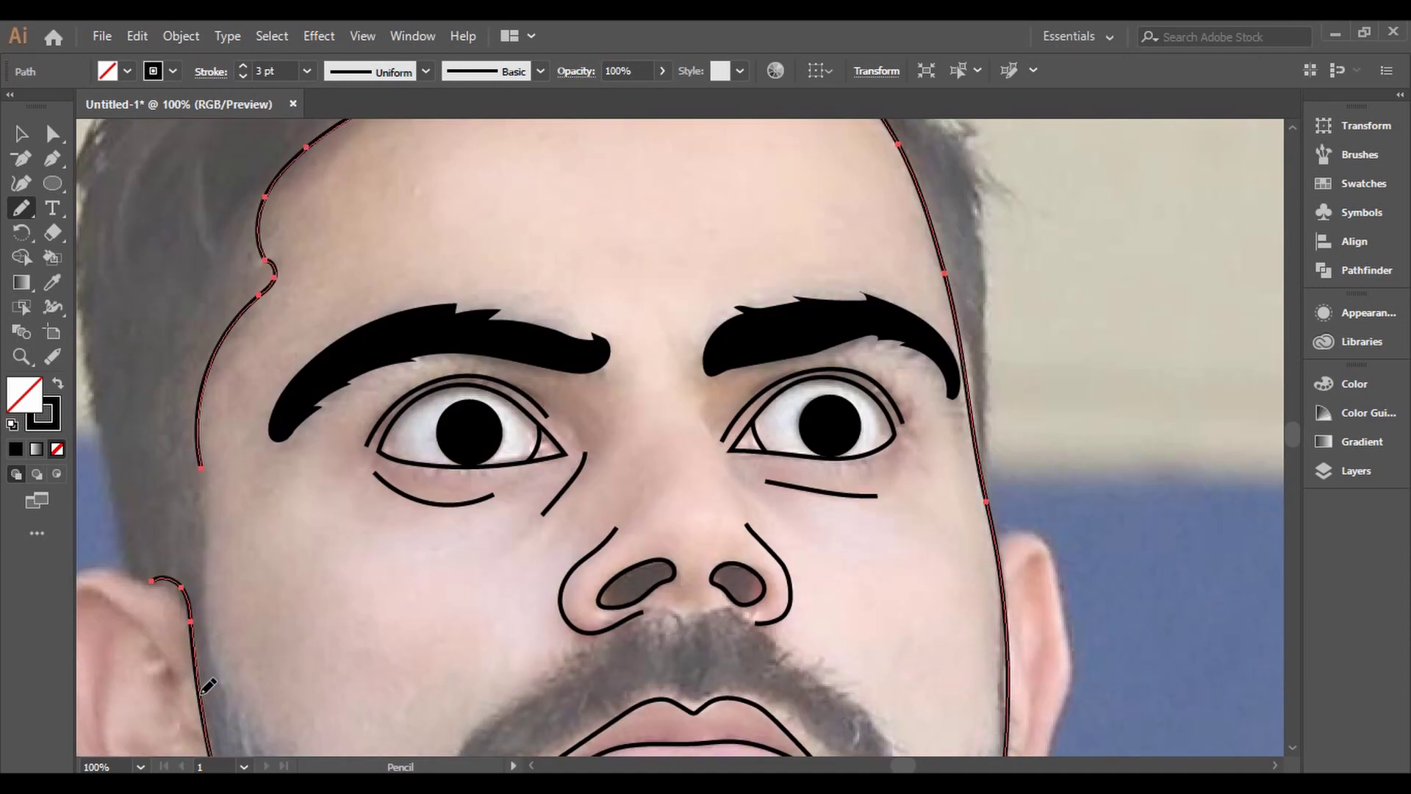
left_click_drag(208, 364, 210, 393)
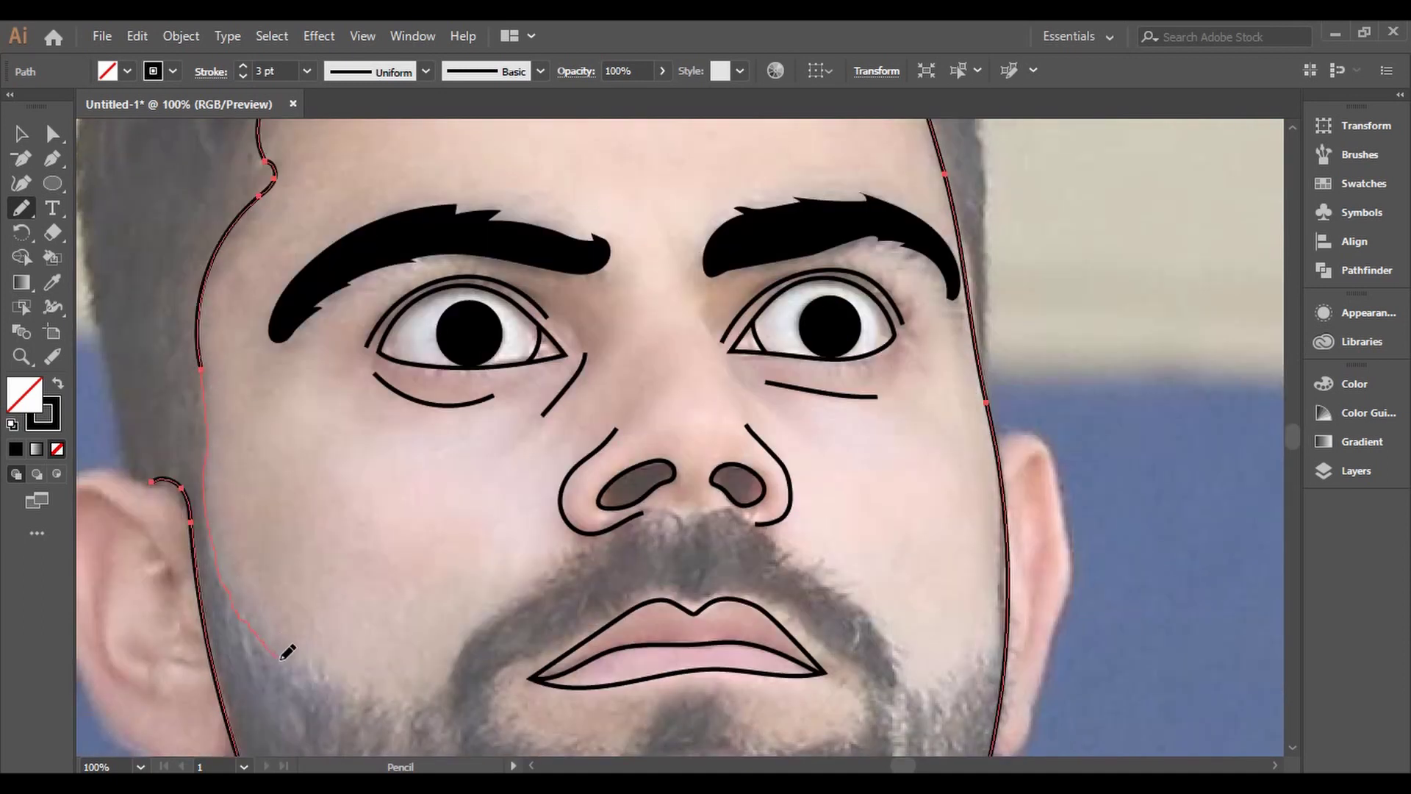
scroll(425, 702, "down", 4)
key("ctrl+plus")
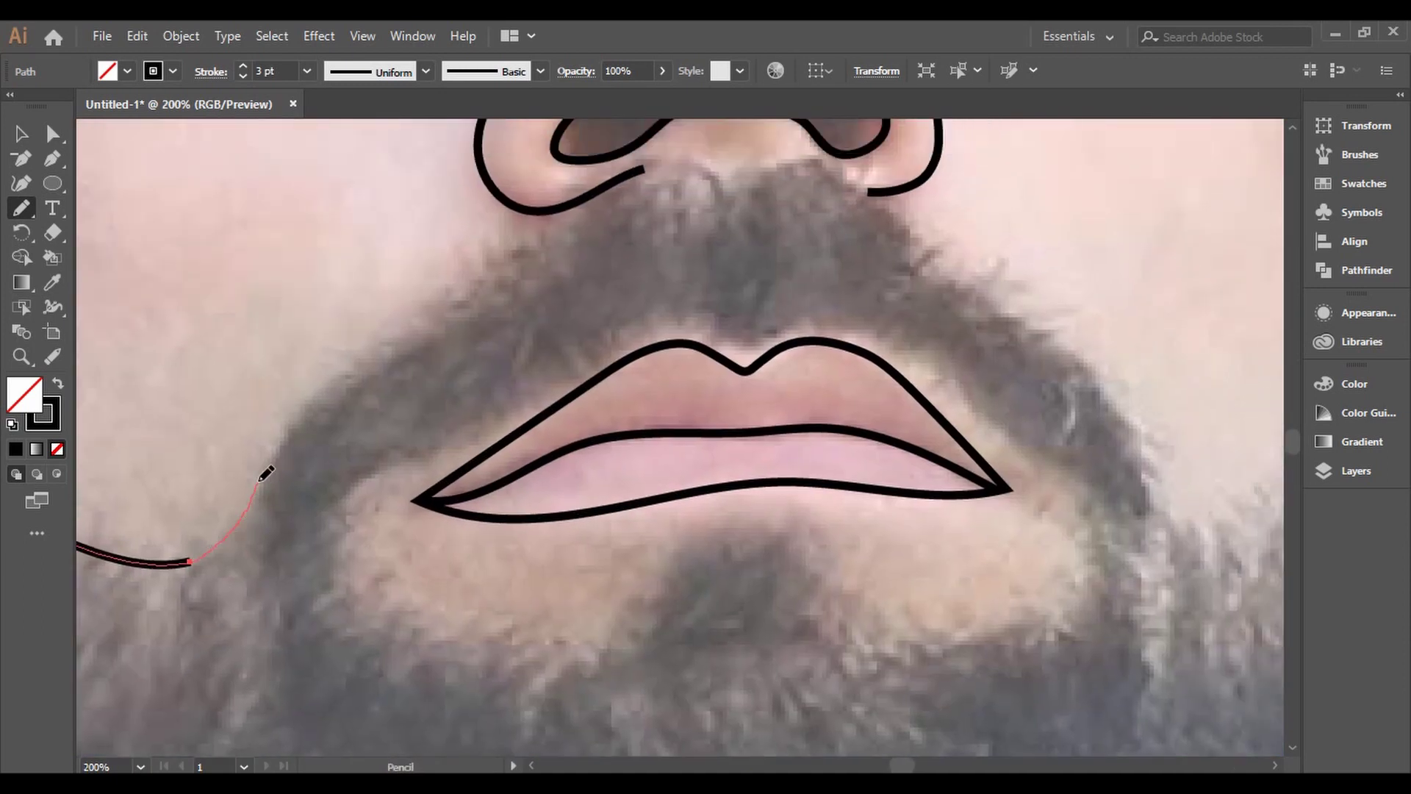
Pencil-draw the beard and mustache top edge from the left cheek under the nose to the right jaw
left_click_drag(493, 283, 637, 172)
scroll(546, 372, "up", 3)
scroll(545, 373, "left", 3)
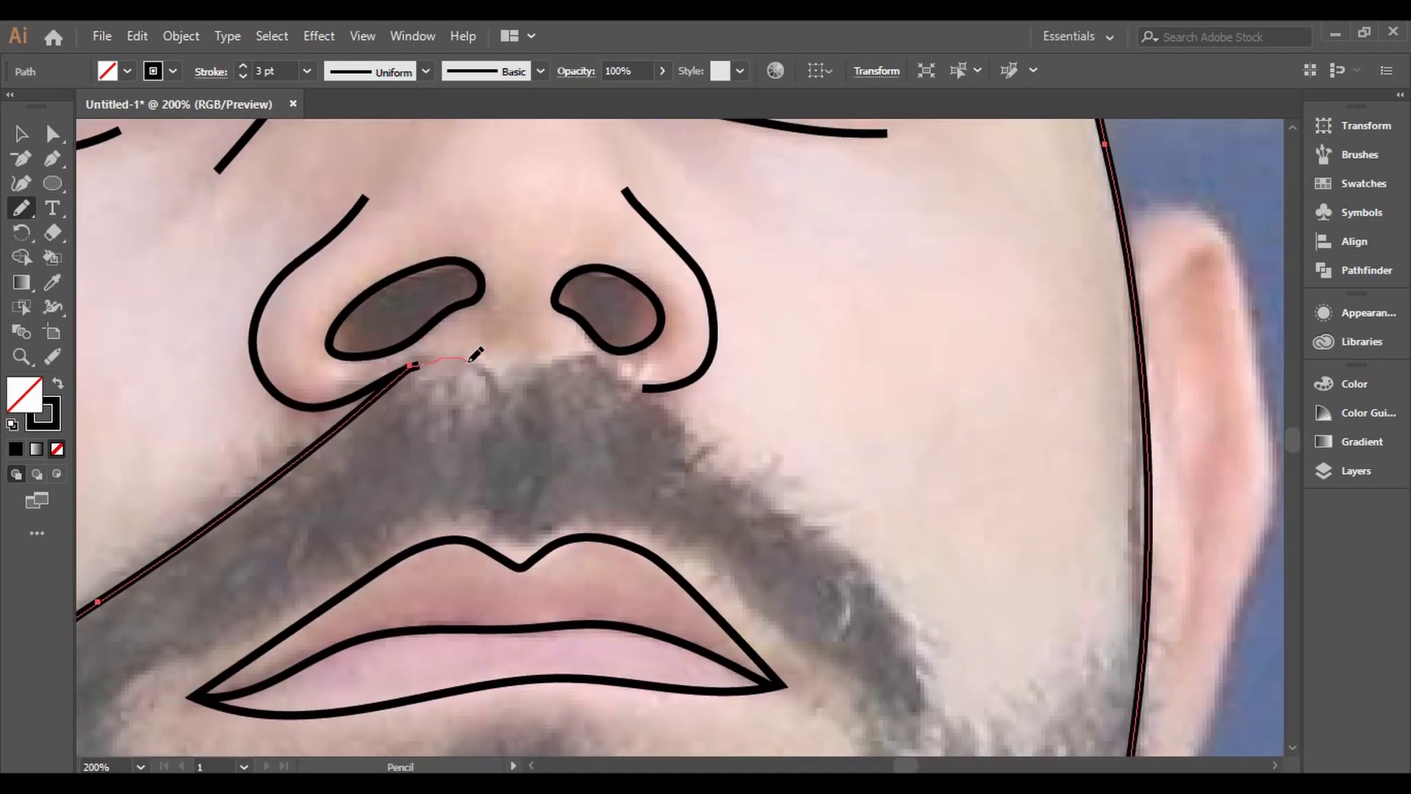
left_click_drag(812, 507, 880, 572)
scroll(1055, 404, "down", 2)
scroll(1055, 404, "right", 4)
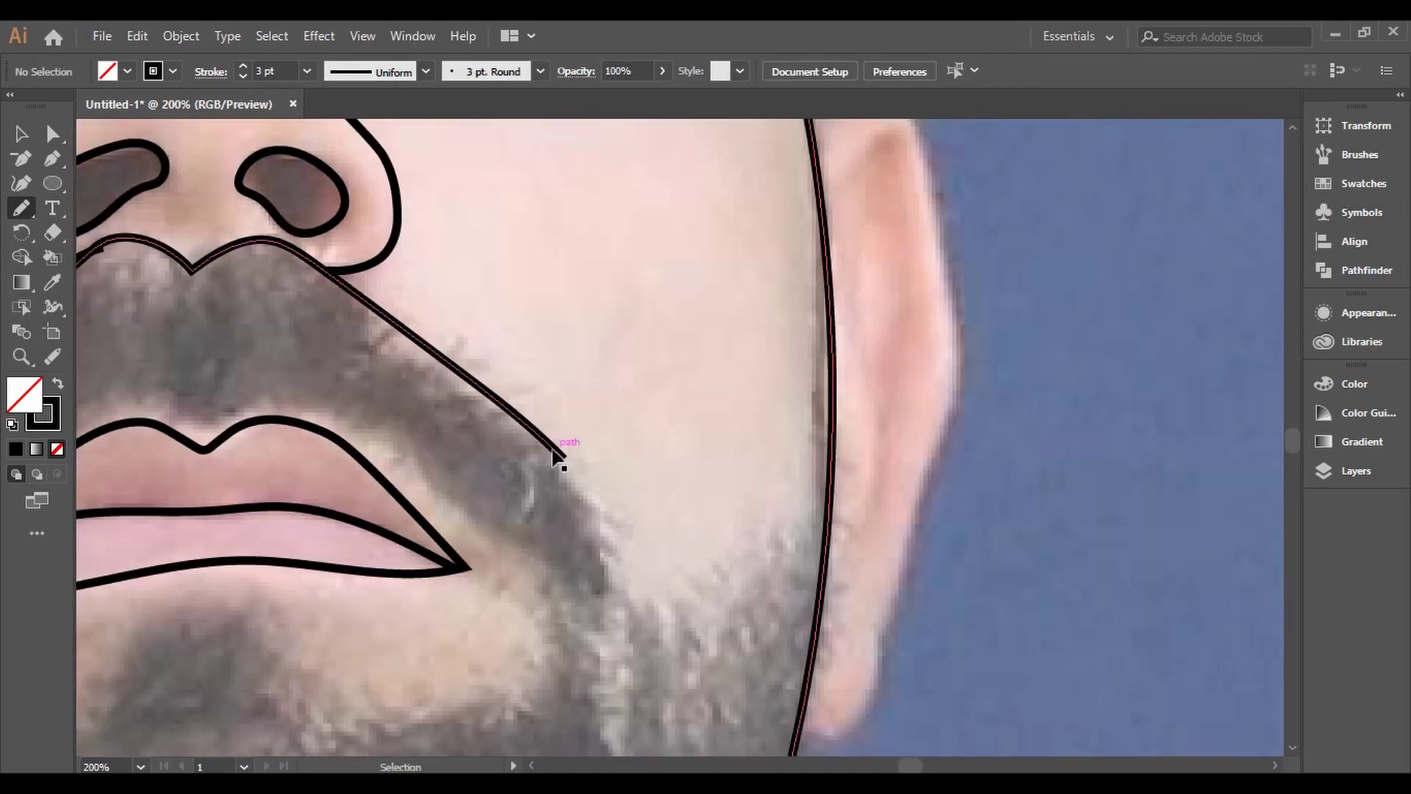
left_click_drag(564, 458, 608, 493)
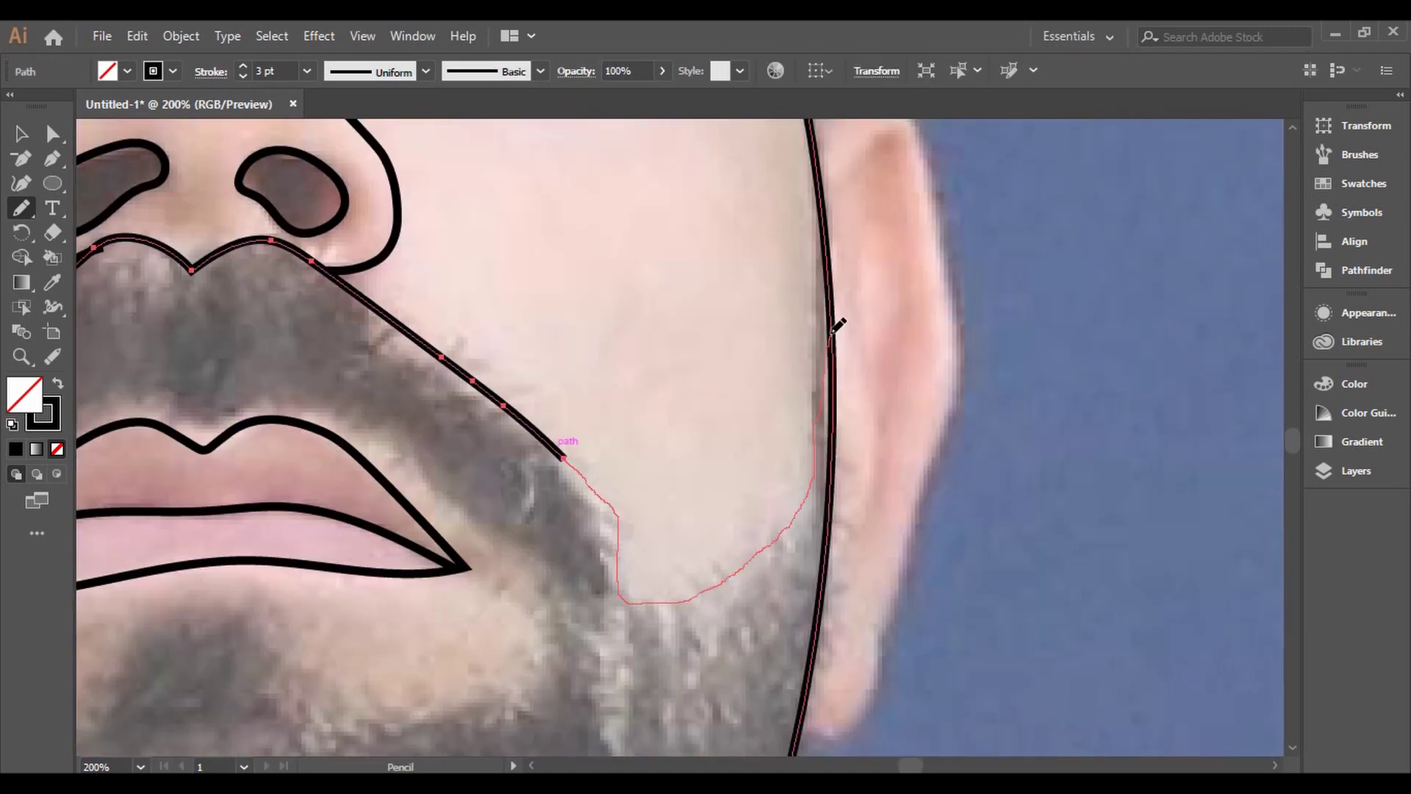
left_click_drag(835, 327, 835, 328)
scroll(873, 331, "up", 5)
Smooth the beard outline's jaw and nose joins with the Curvature tool, then deselect it
key("shift+asciitilde")
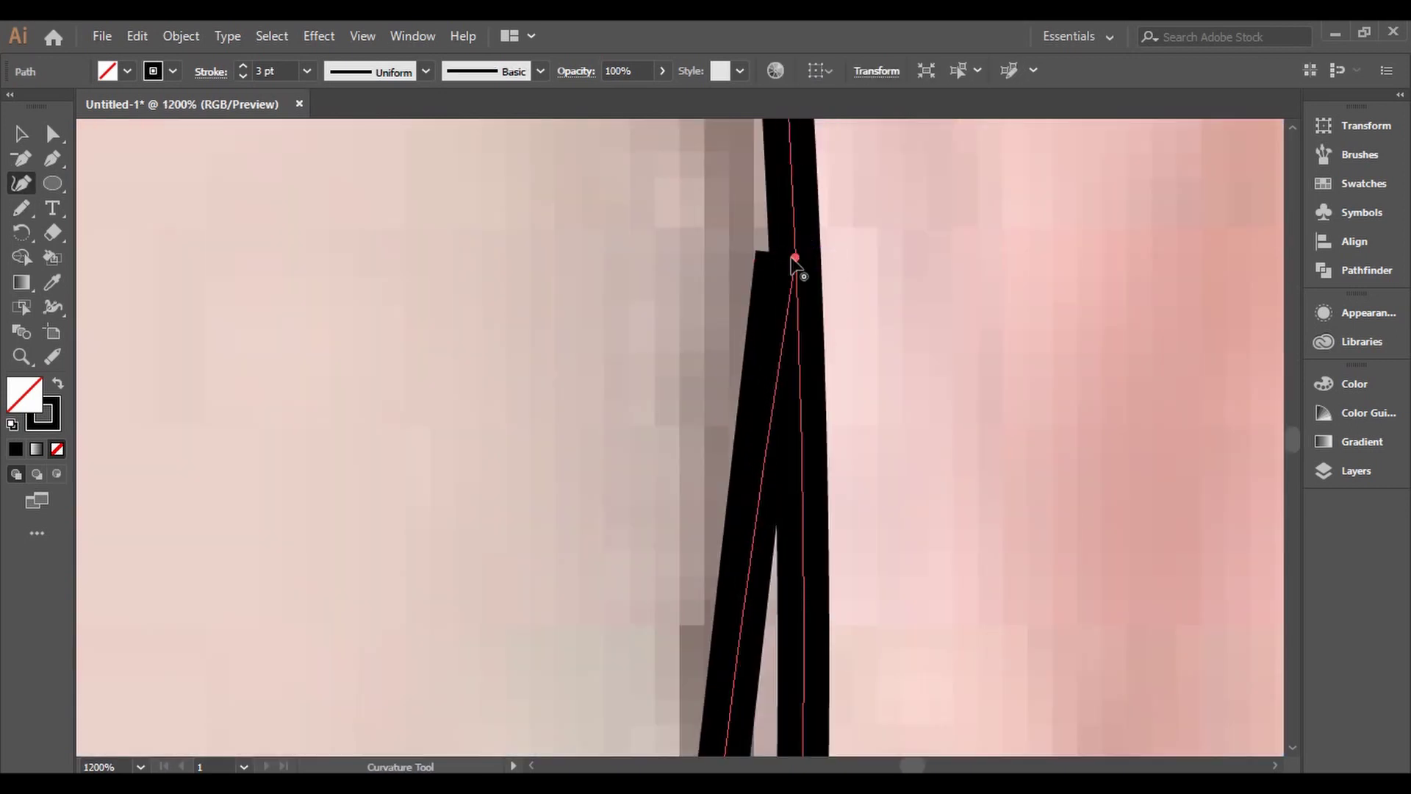
scroll(794, 258, "down", 5)
left_click(590, 504)
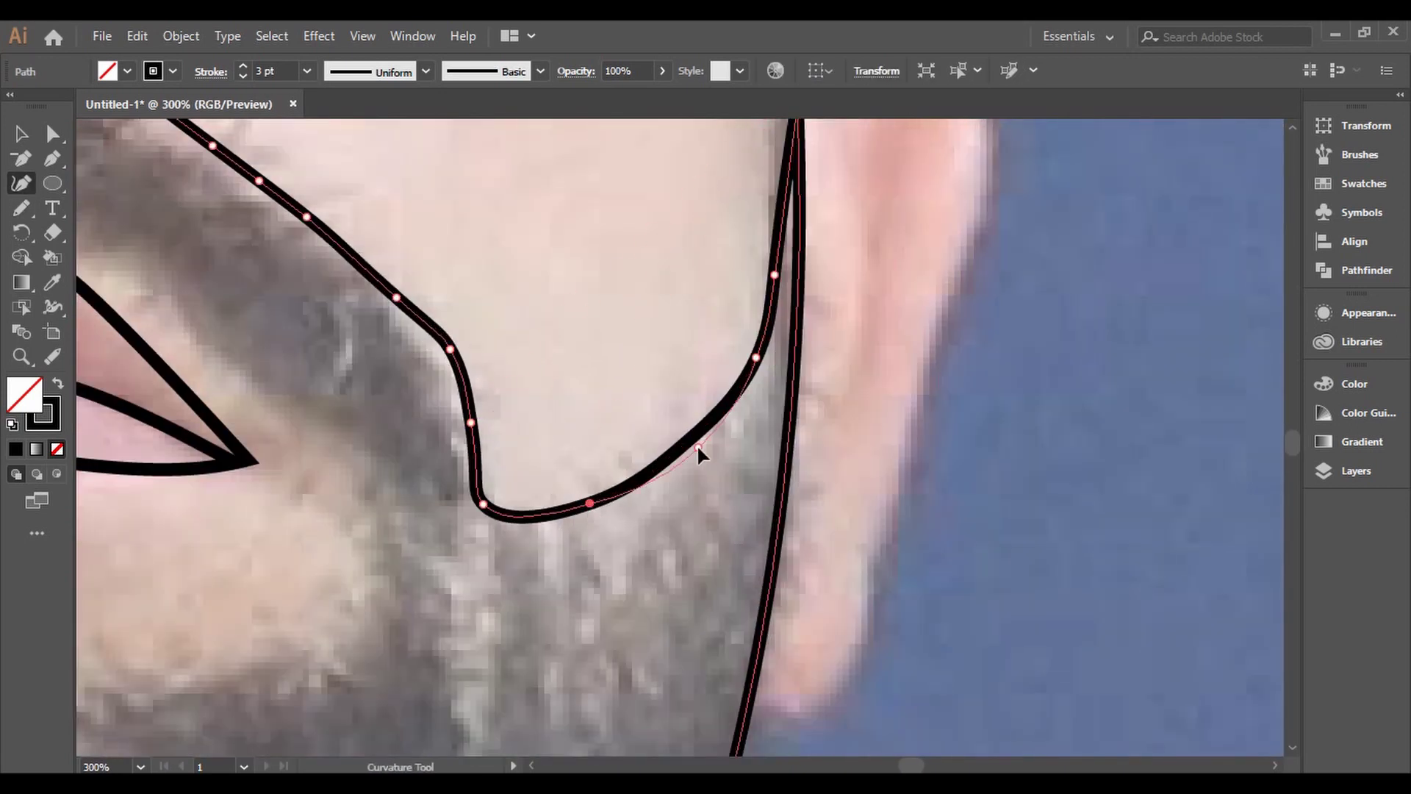
scroll(698, 448, "down", 3)
scroll(699, 356, "up", 6)
left_click(687, 318)
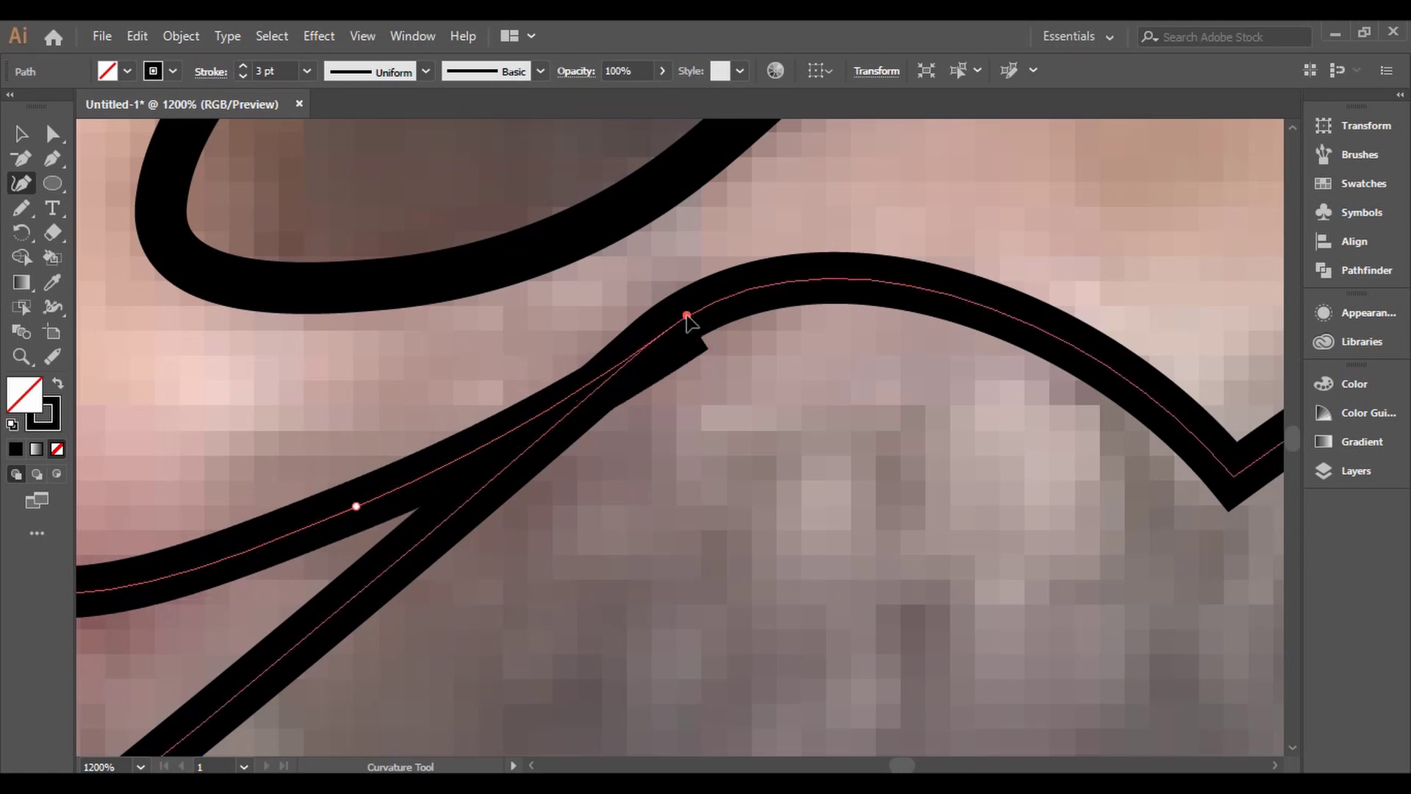
scroll(702, 352, "down", 4)
scroll(735, 434, "down", 2)
scroll(743, 485, "up", 3)
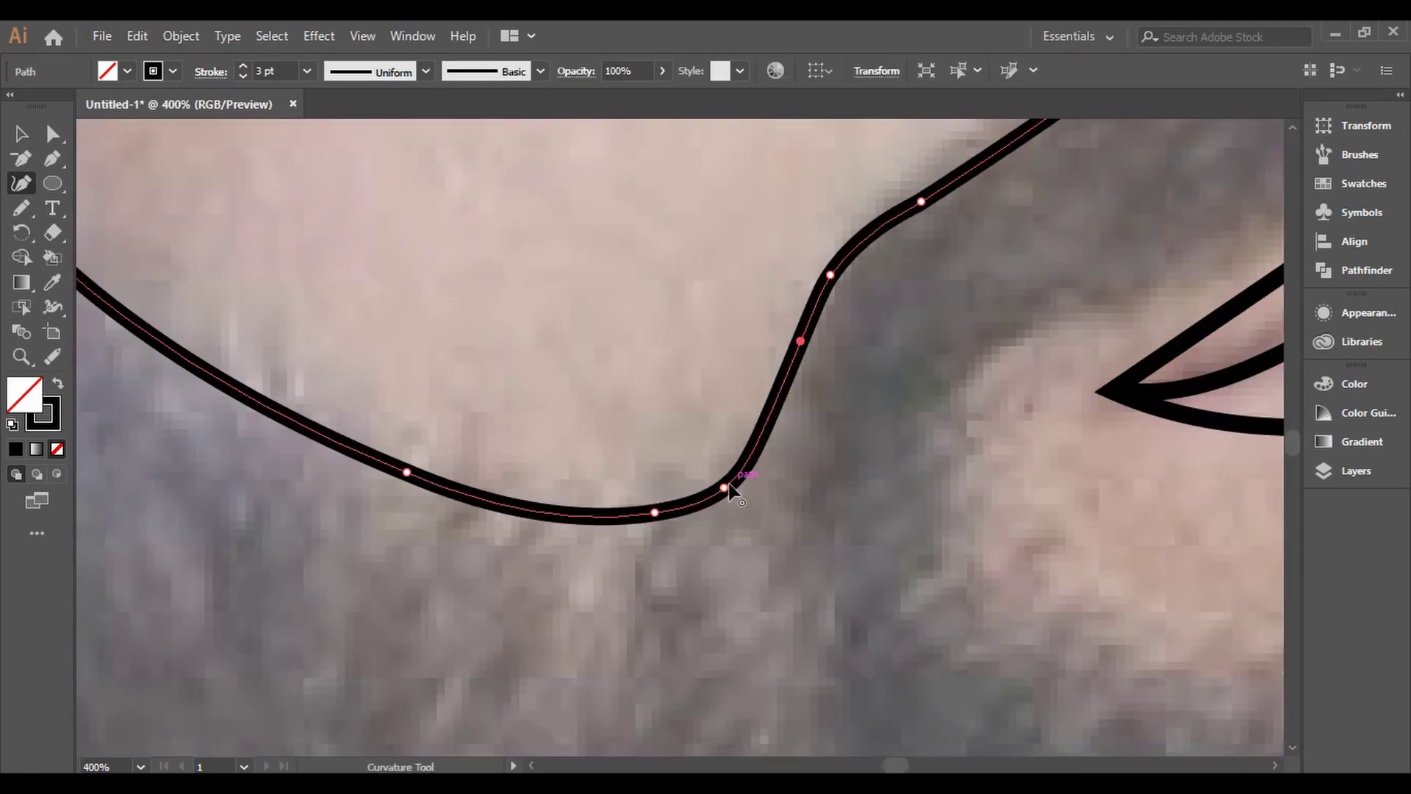
key("ctrl+shift+a")
scroll(730, 488, "down", 3)
scroll(620, 444, "down", 4)
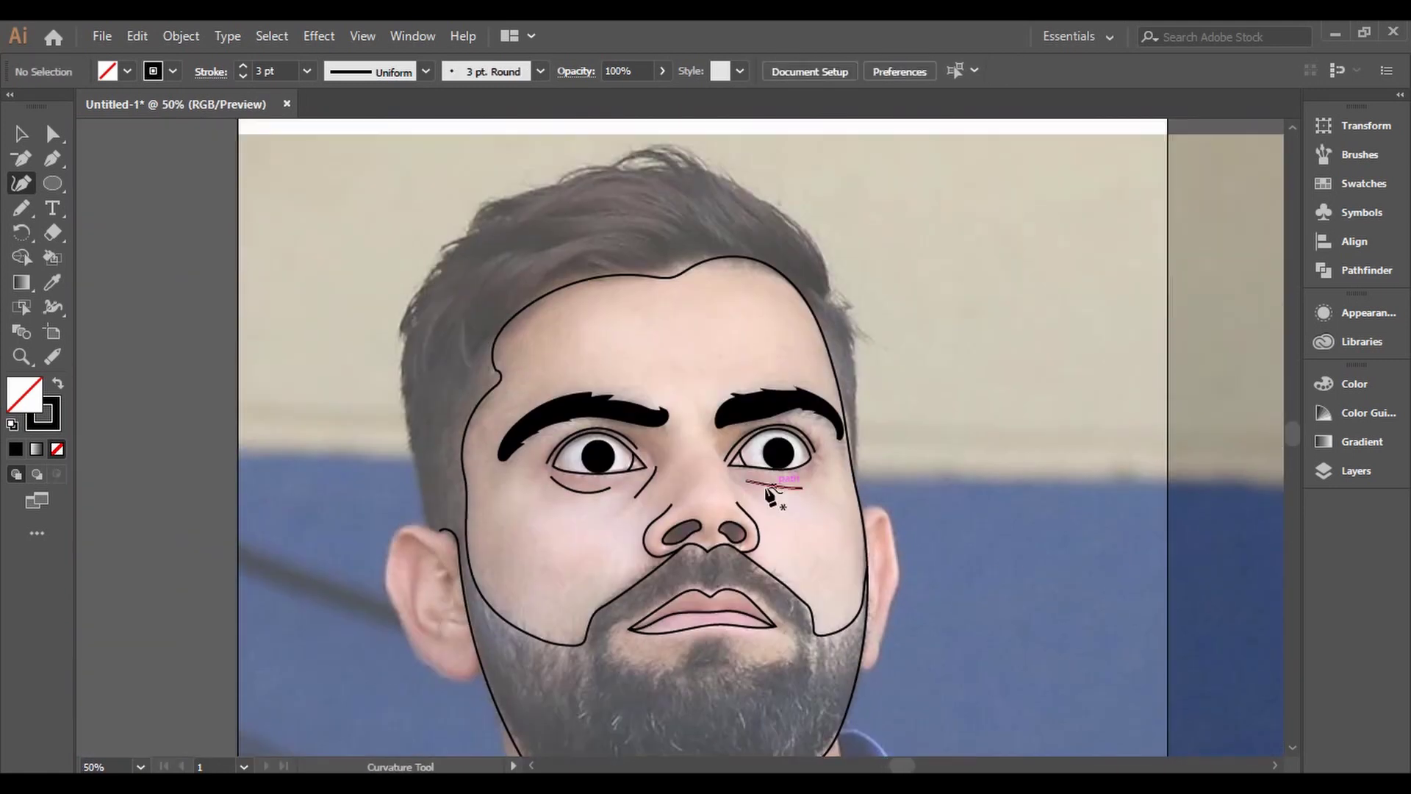
scroll(768, 496, "up", 3)
scroll(372, 488, "up", 2)
Trace the left ear's outline freehand and deselect it
key("n")
scroll(436, 345, "down", 1)
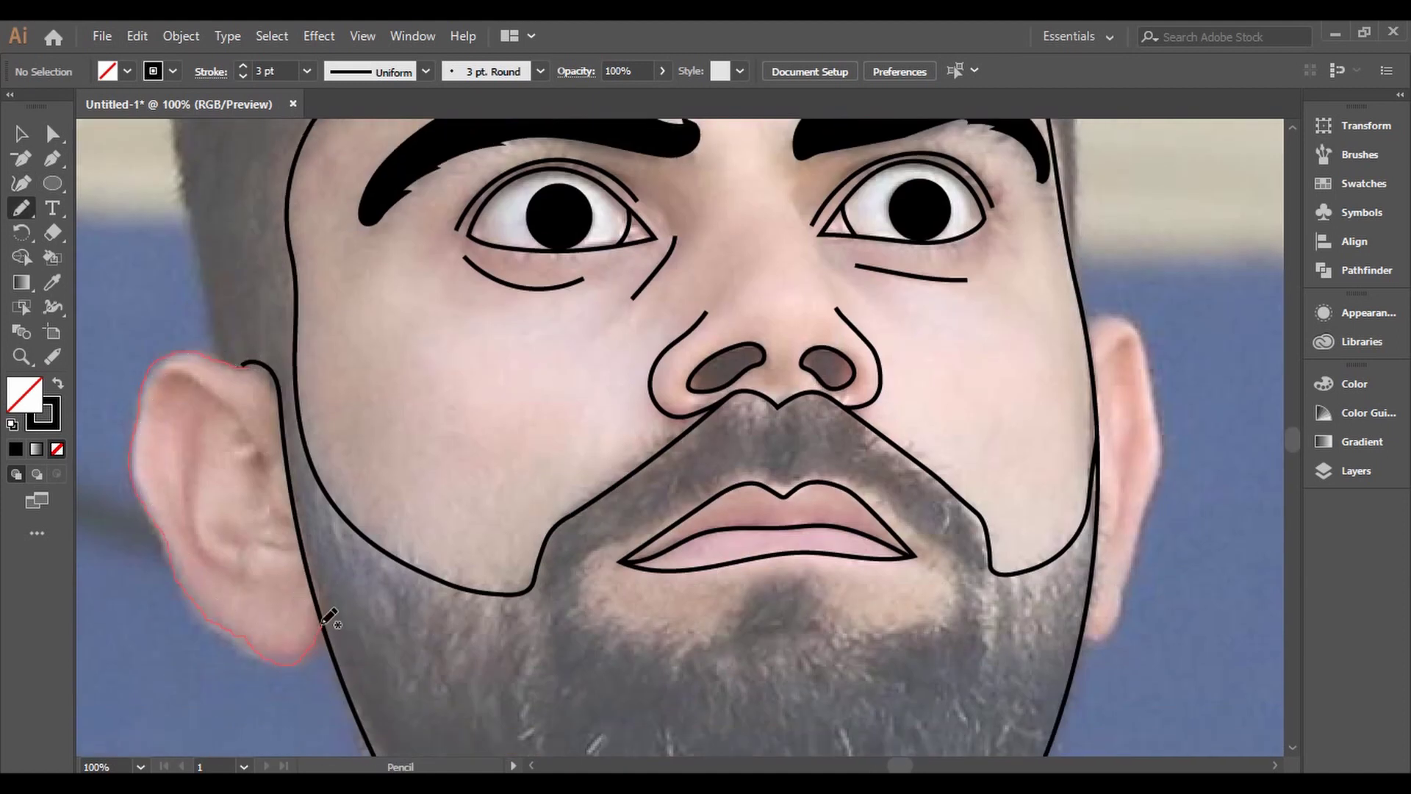
left_click_drag(328, 618, 324, 627)
scroll(419, 608, "up", 2)
scroll(353, 514, "up", 2)
key("ctrl+shift+a")
scroll(214, 523, "down", 6)
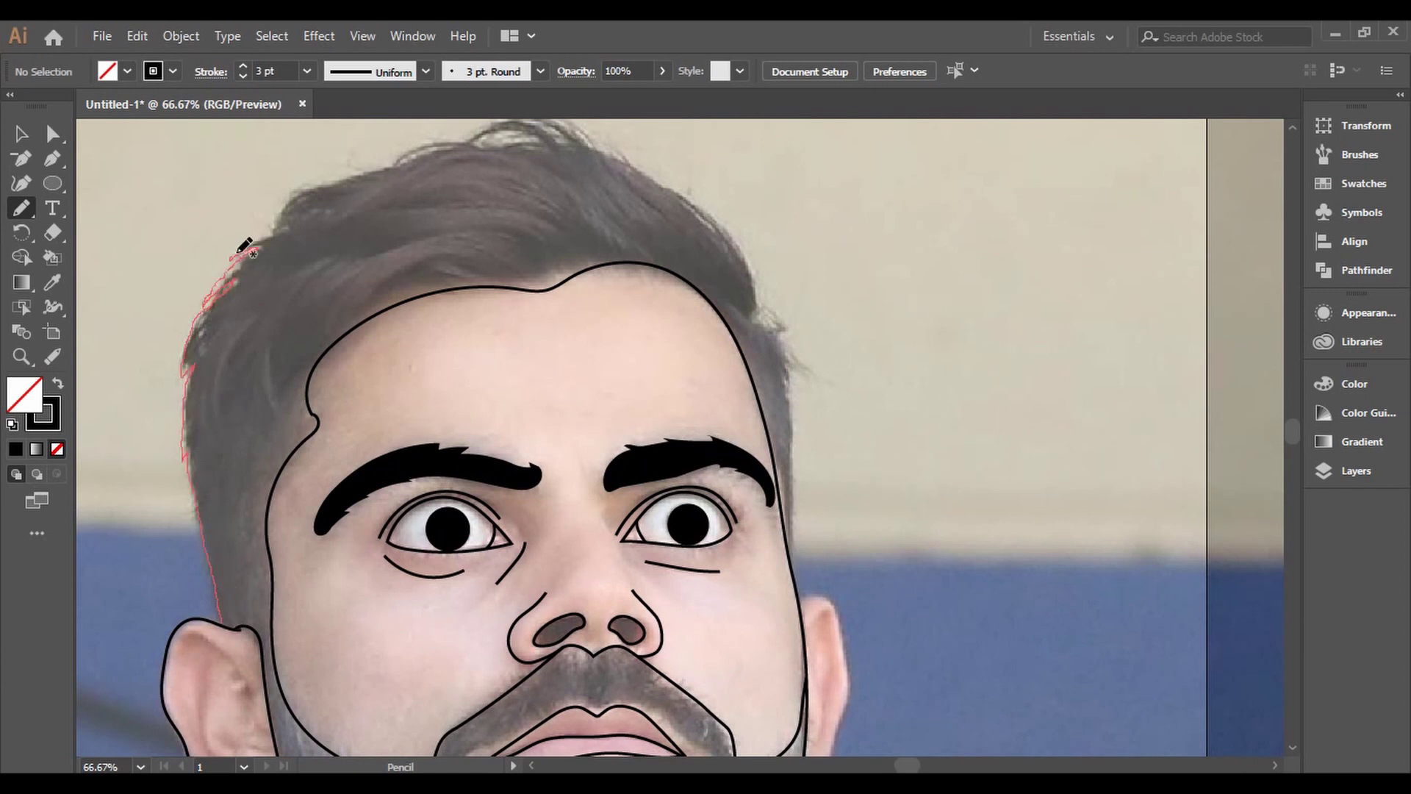
Draw the curled hair strands at the crown, redoing the curls that went wrong
left_click_drag(471, 135, 535, 134)
scroll(551, 132, "up", 1)
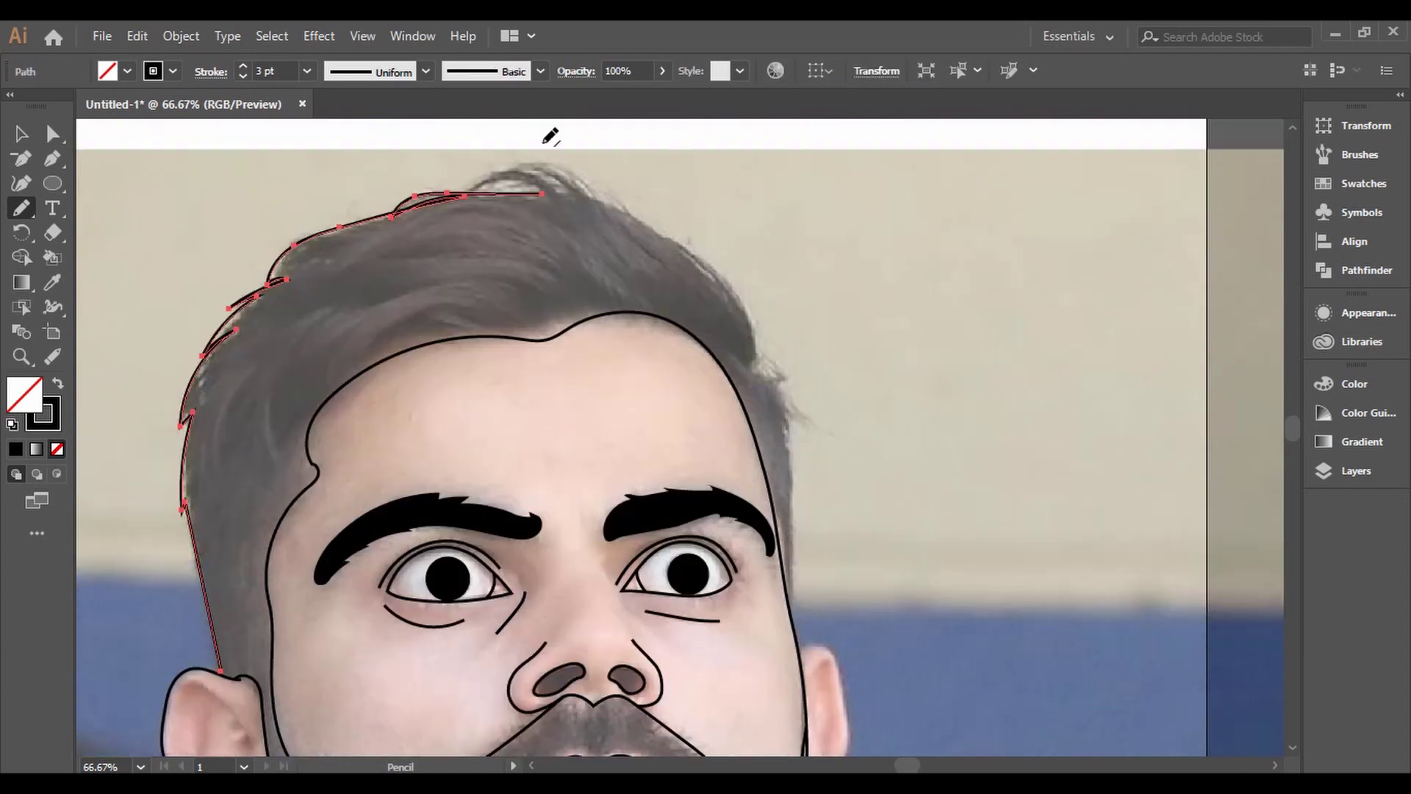
scroll(624, 350, "up", 3)
left_click_drag(638, 294, 618, 287)
key("ctrl+z")
left_click_drag(547, 245, 546, 246)
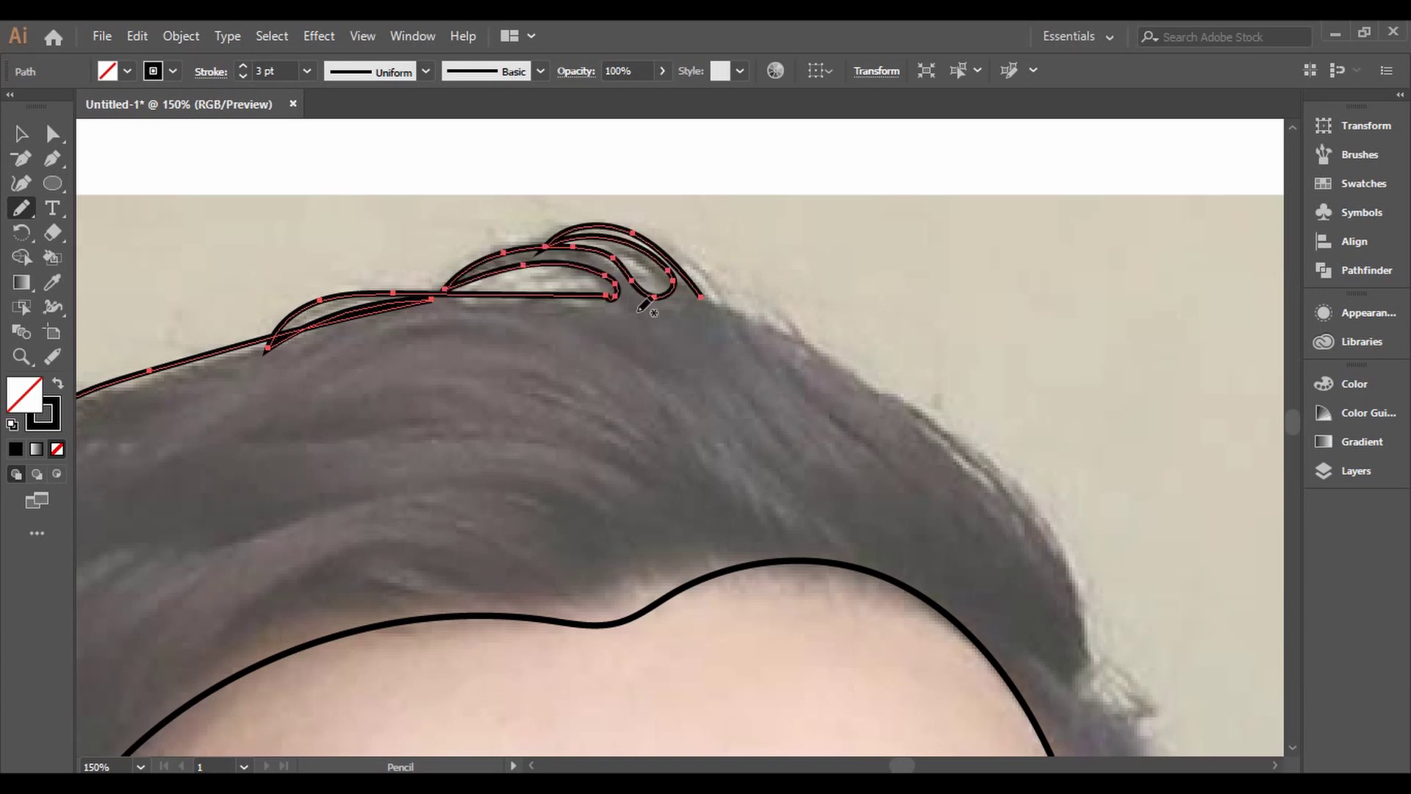
key("ctrl+z")
left_click_drag(607, 295, 586, 270)
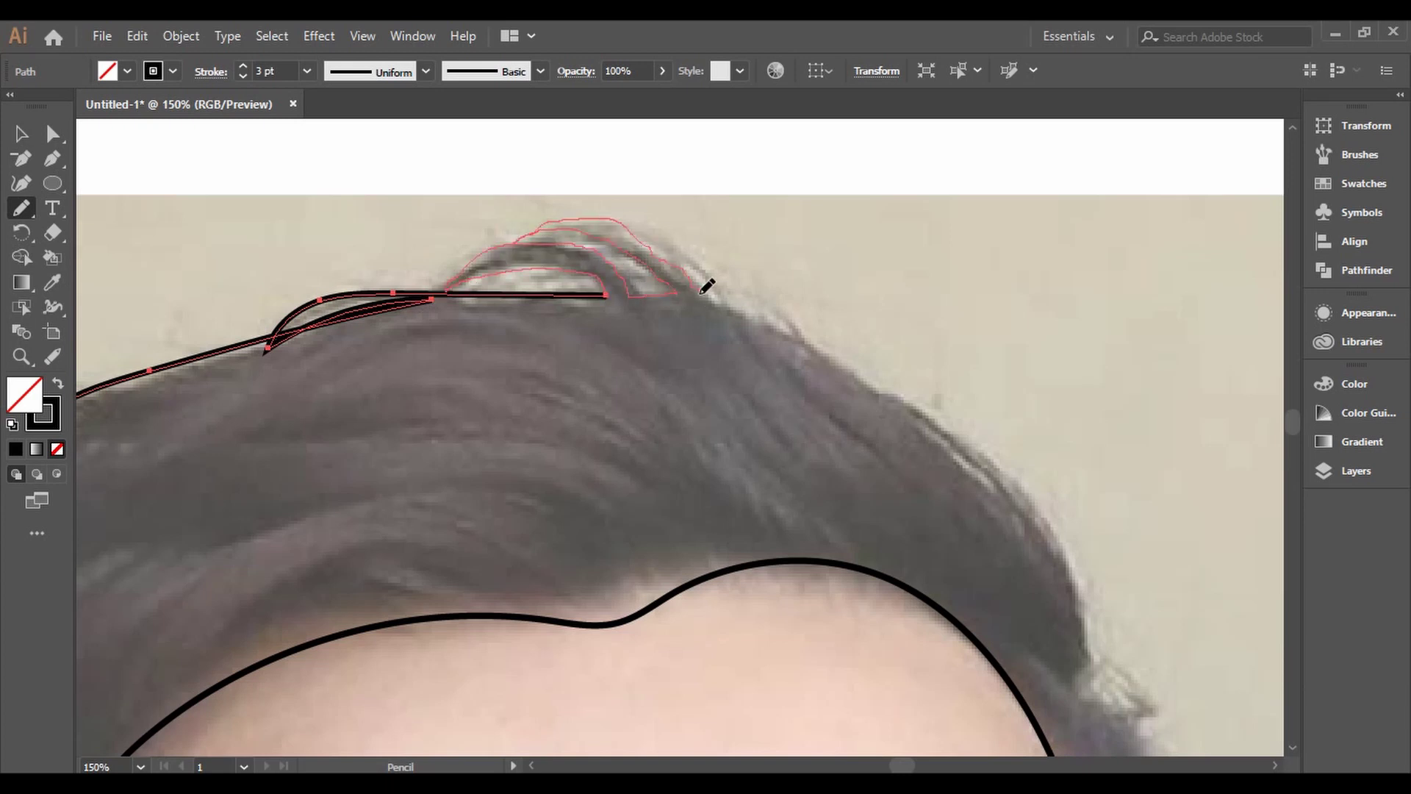
left_click_drag(706, 287, 705, 287)
key("ctrl+minus")
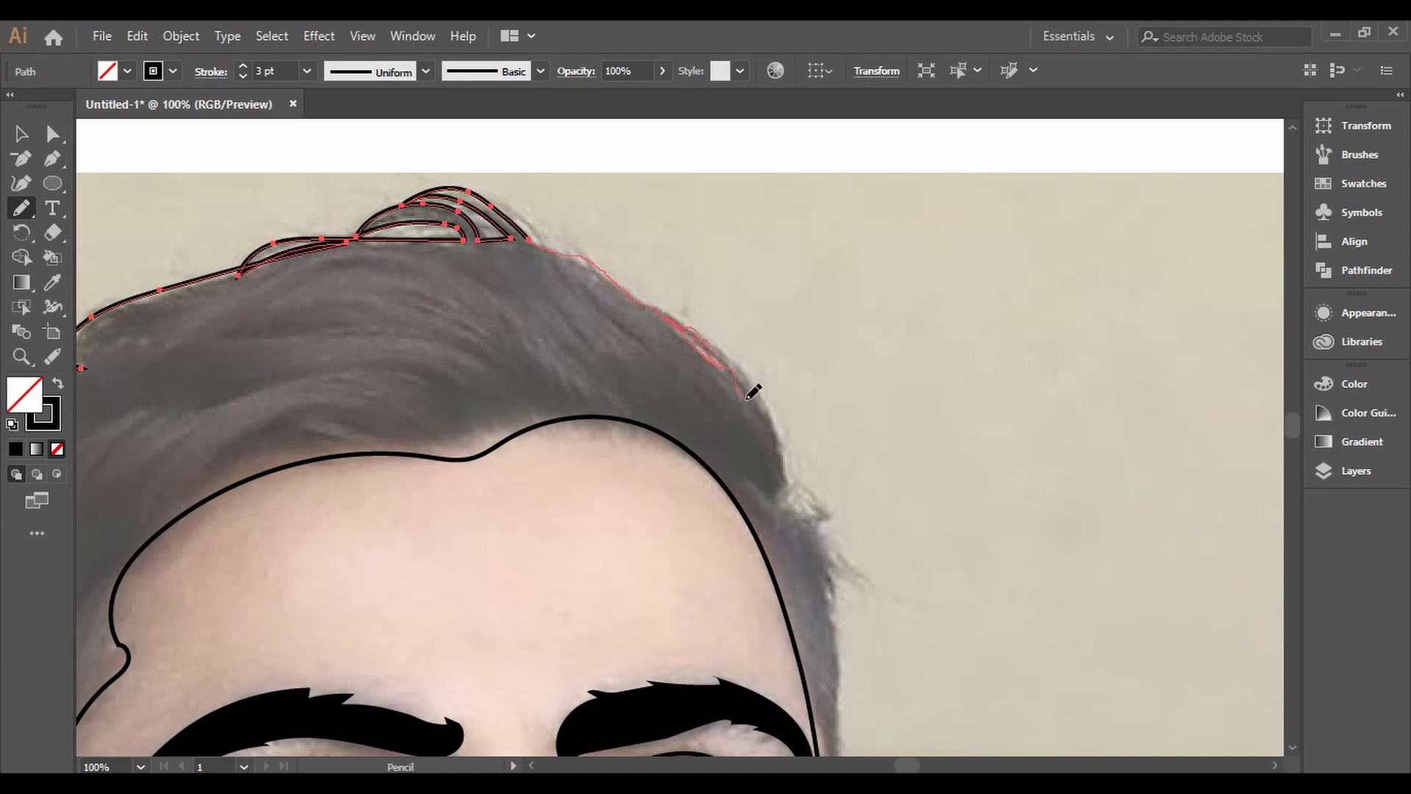
Trace the hair outline down the right side toward the ear and refine it with curvature points
mouse_move(752, 393)
left_mouse_down()
mouse_move(785, 425)
mouse_move(564, 256)
left_mouse_up()
key("ctrl+z")
left_click_drag(563, 331, 590, 336)
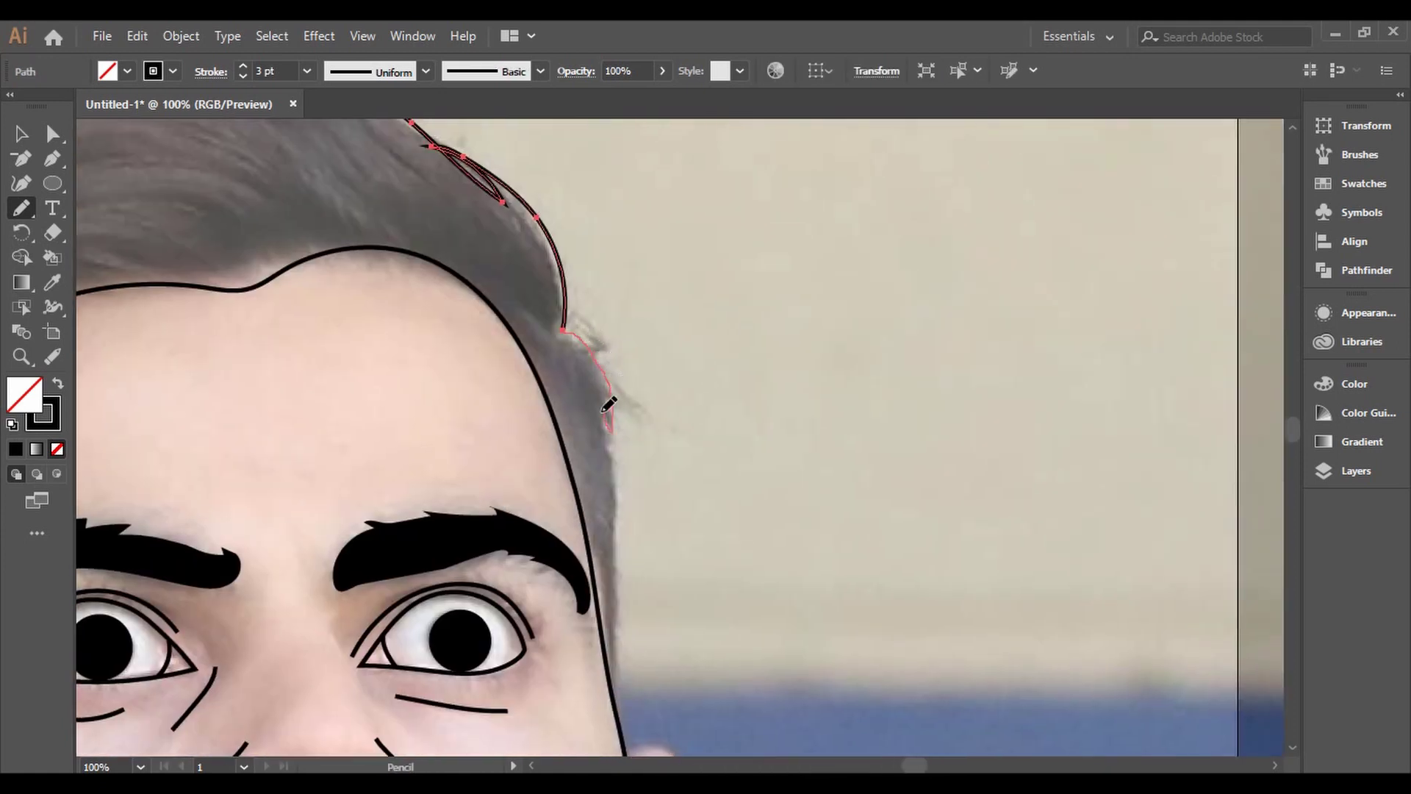
left_click_drag(618, 630, 662, 676)
key("ctrl+plus")
key("shift+asciitilde")
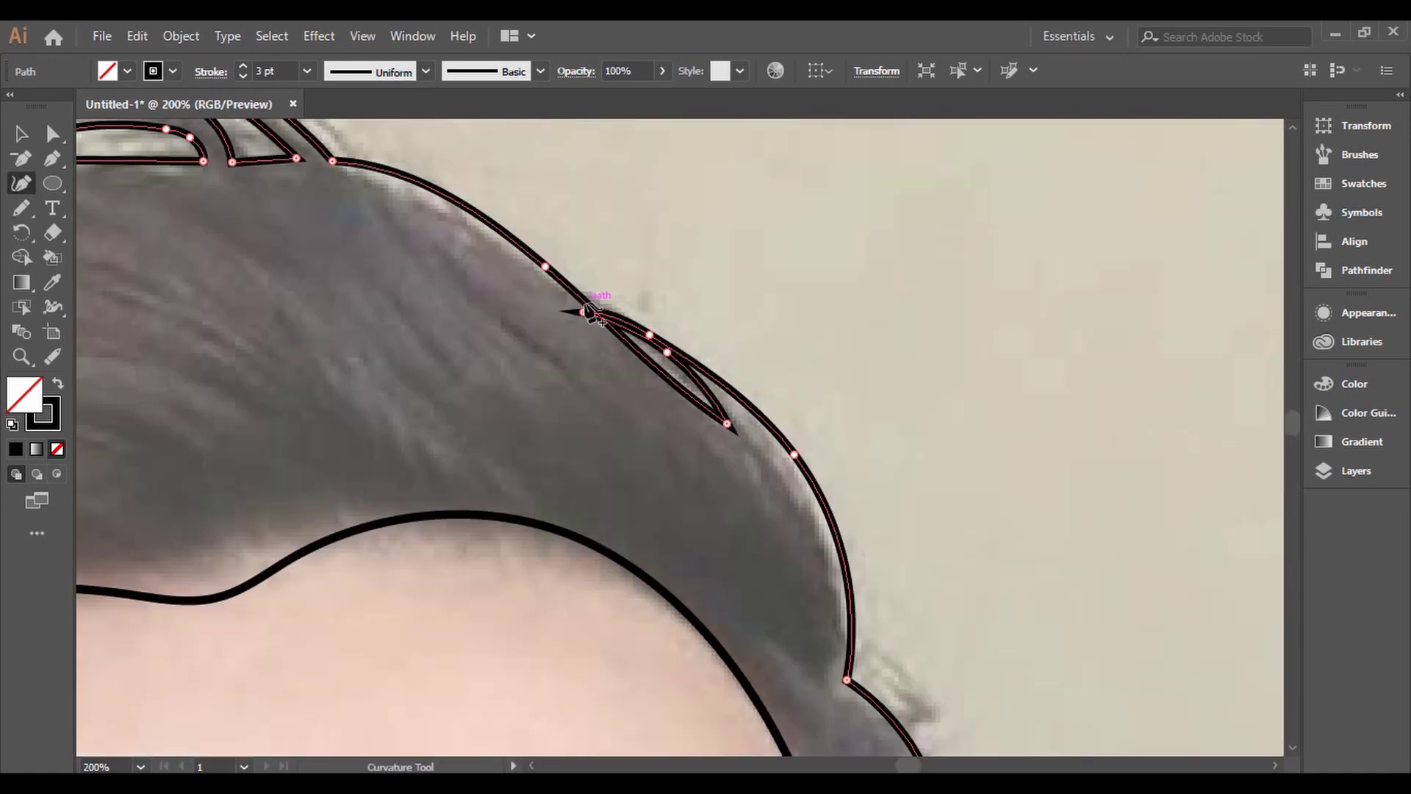
left_click(588, 313)
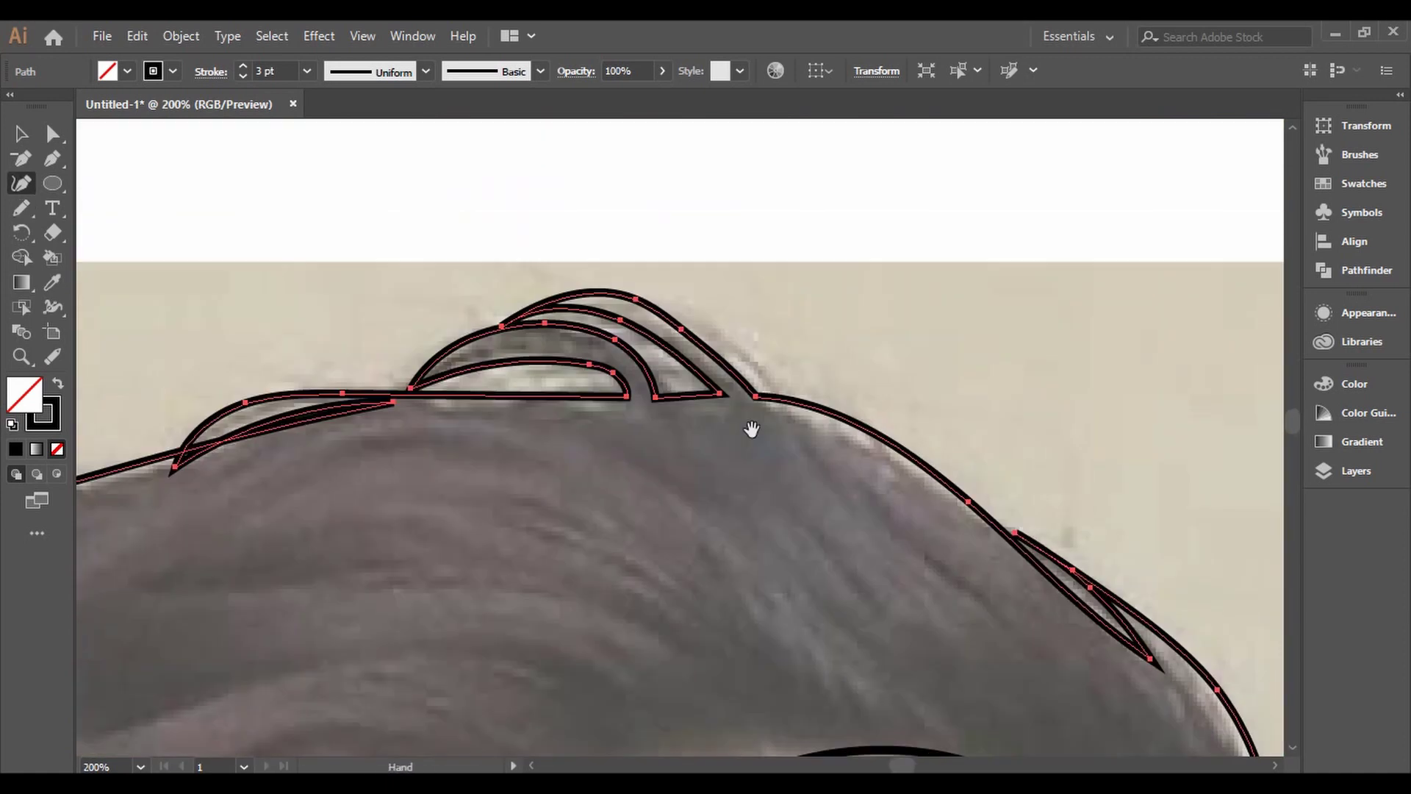
scroll(750, 429, "up", 5)
scroll(682, 507, "left", 5)
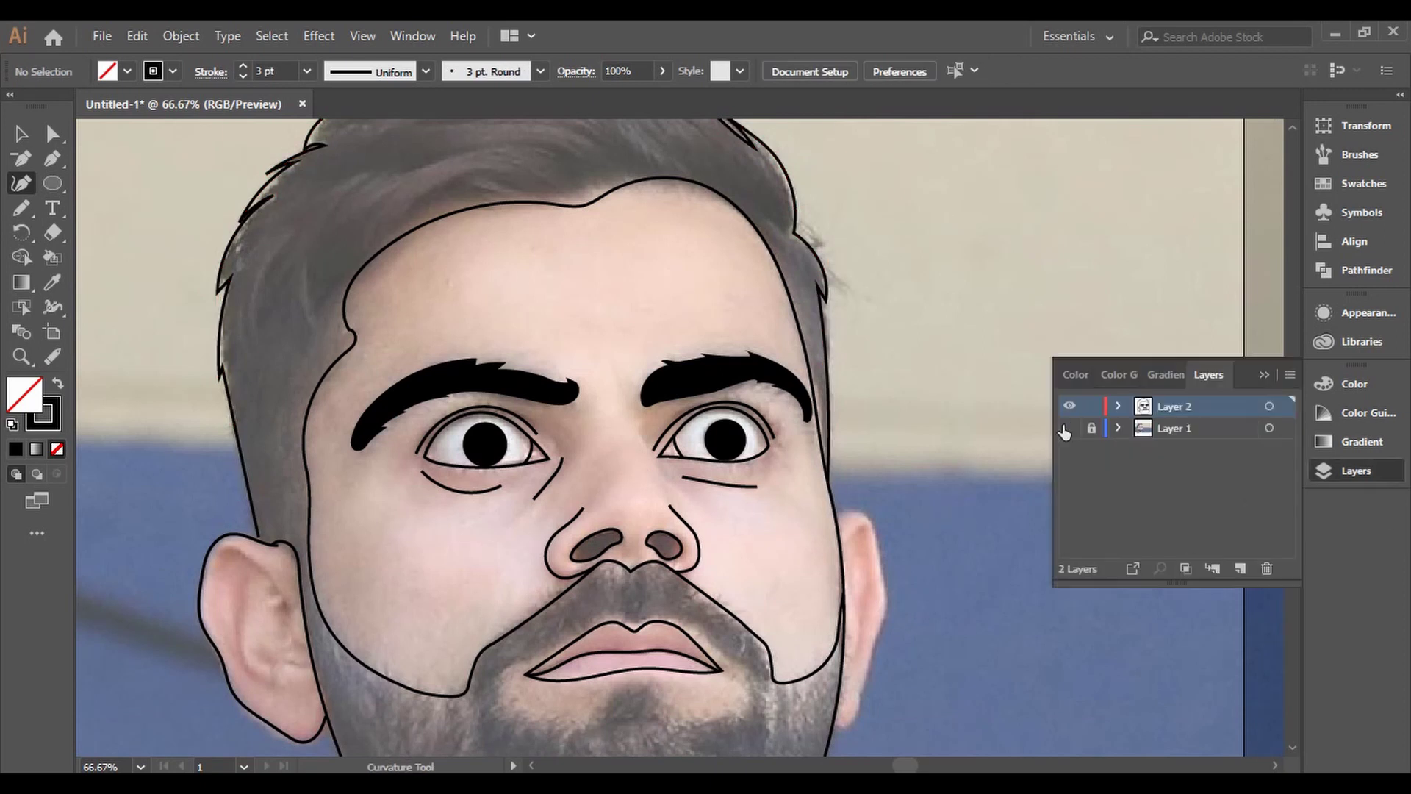
Draw two frown creases between the eyebrows freehand
key("n")
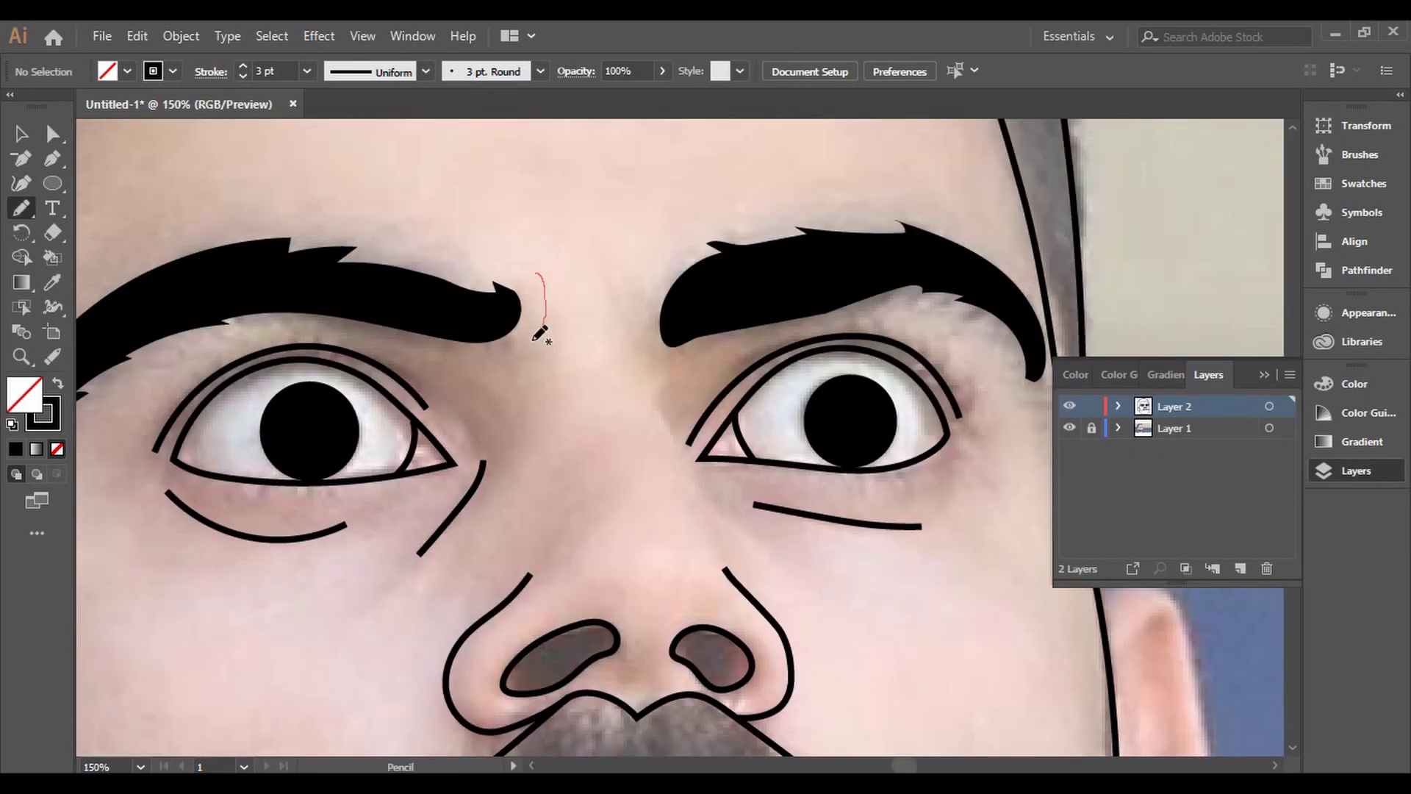
left_click_drag(539, 334, 527, 346)
left_click_drag(603, 263, 656, 355)
Trace the lighter patch beneath the lower lip and close its outline
key("shift+grave")
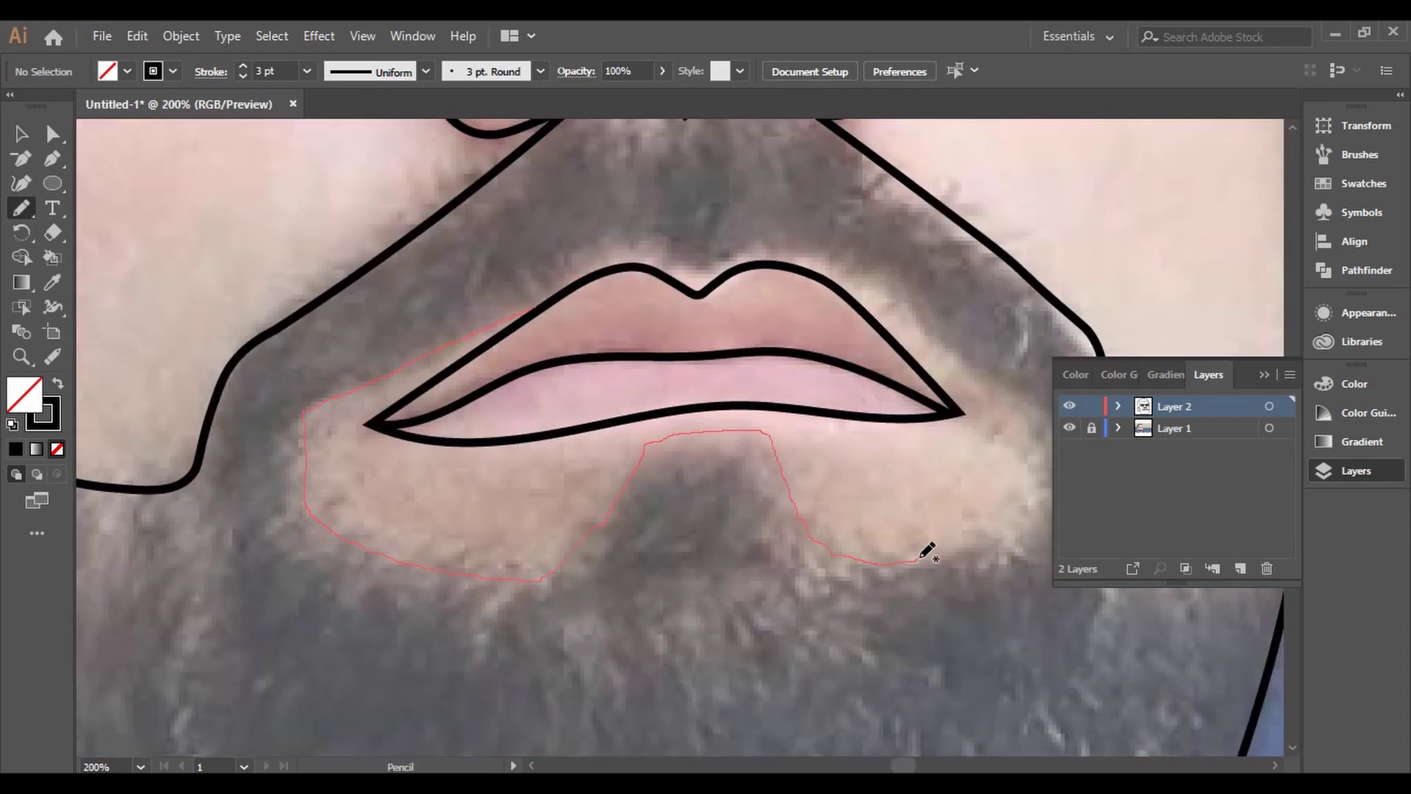
left_click_drag(980, 378, 985, 386)
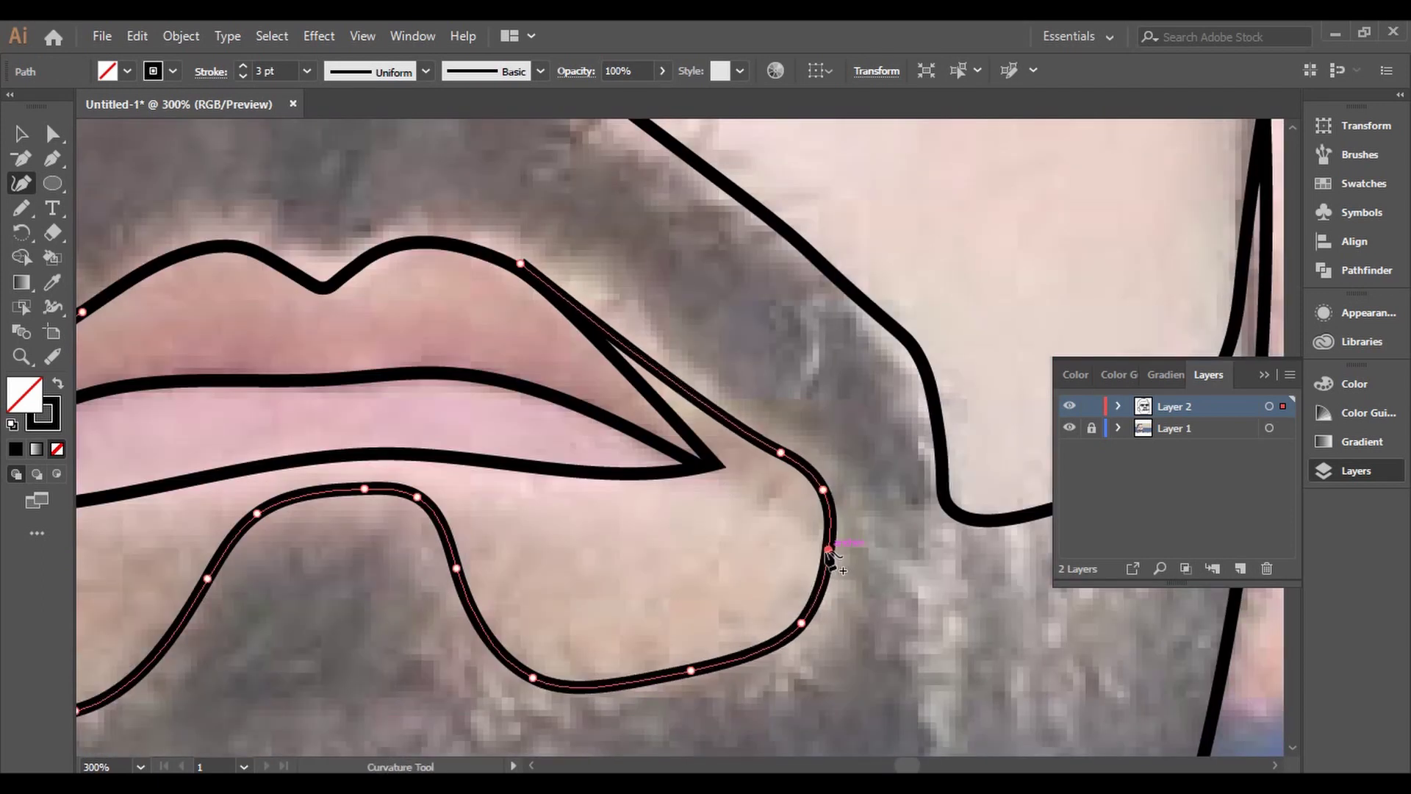
left_click(785, 645)
key("ctrl+minus")
key("ctrl+minus")
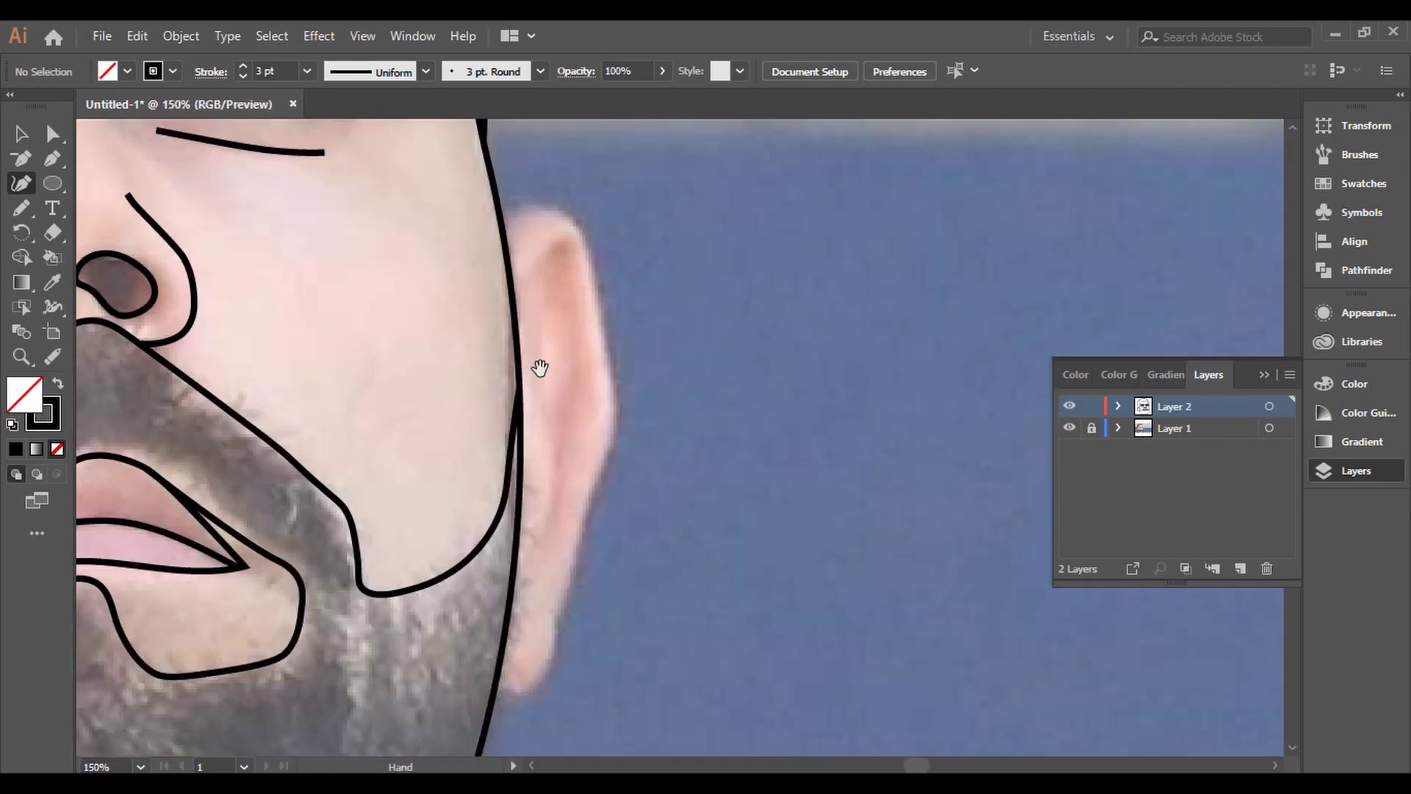
Trace the right ear's outer edge and two inner folds, then deselect
left_click_drag(539, 368, 519, 350)
key("n")
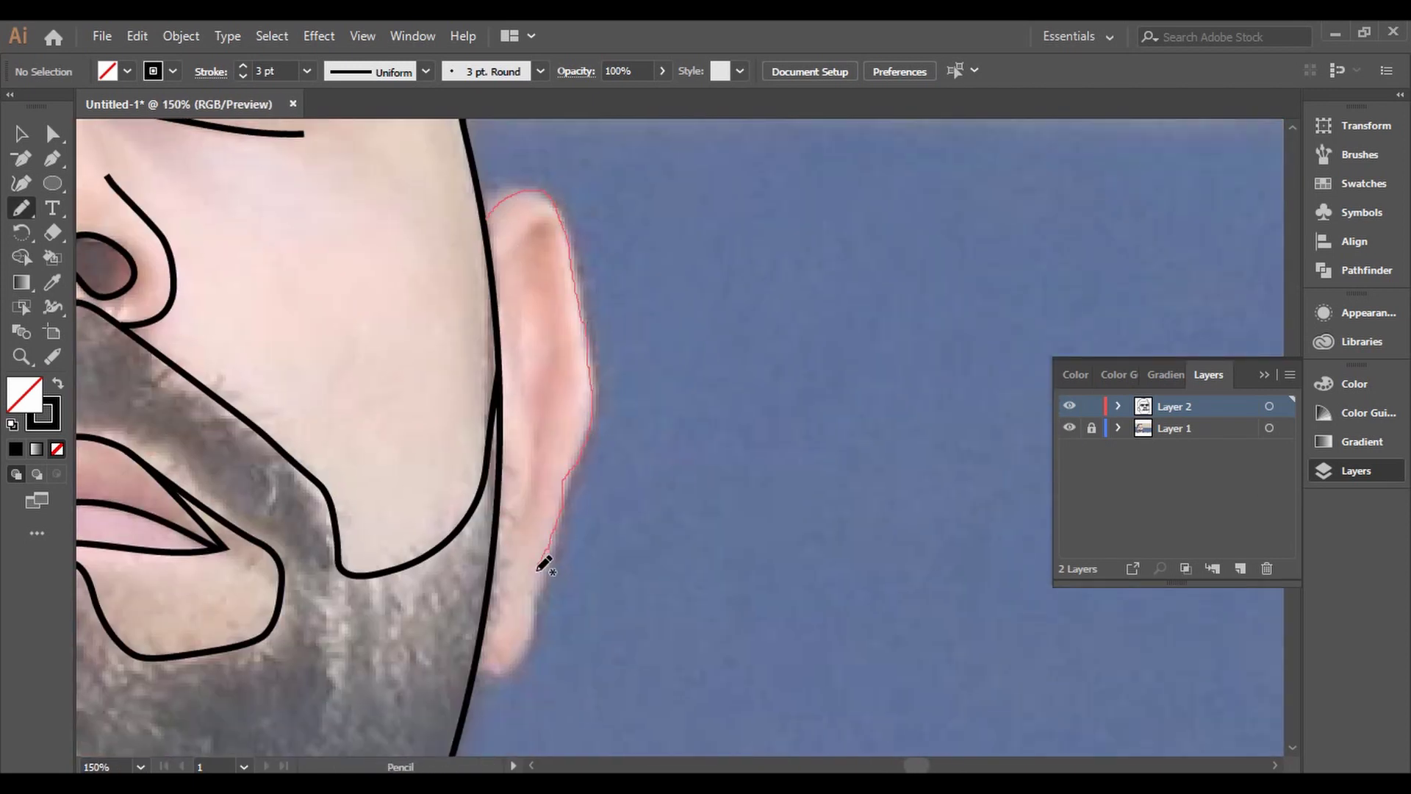
left_click_drag(479, 673, 478, 674)
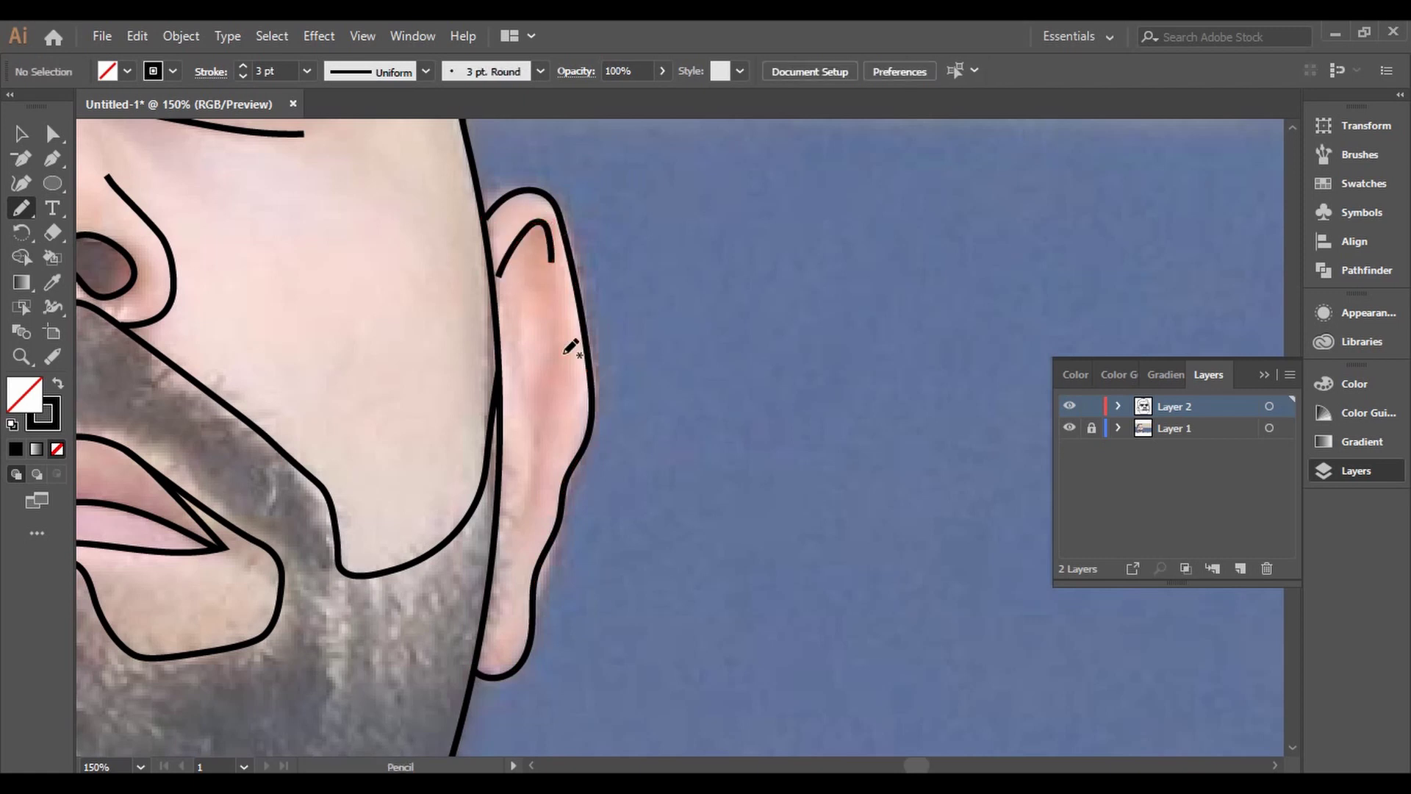
left_click_drag(536, 414, 531, 441)
left_click_drag(531, 370, 517, 519)
key("ctrl+shift+a")
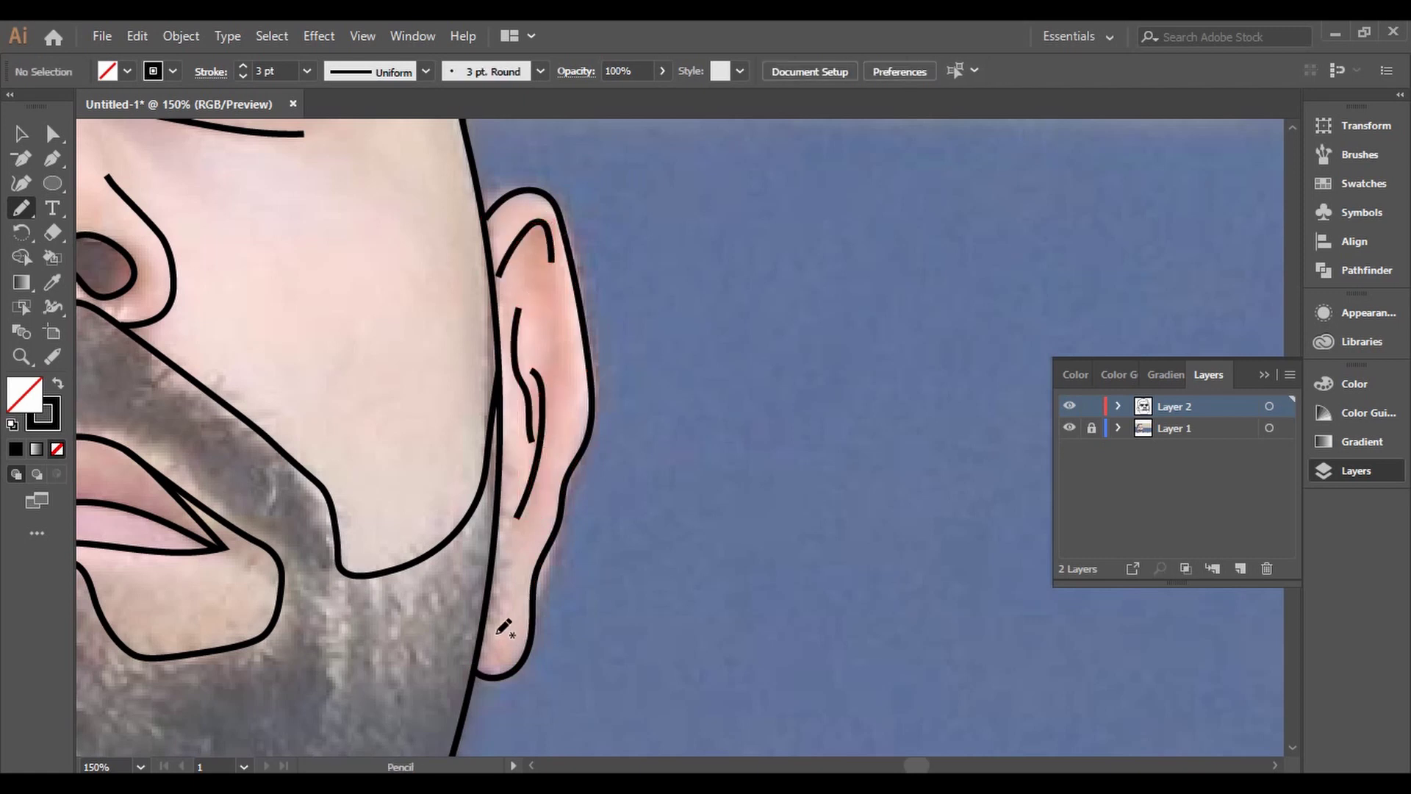
Draw the upper rim curve and another fold inside the left ear
scroll(680, 438, "left", 5)
scroll(680, 438, "left", 5)
scroll(678, 383, "up", 1)
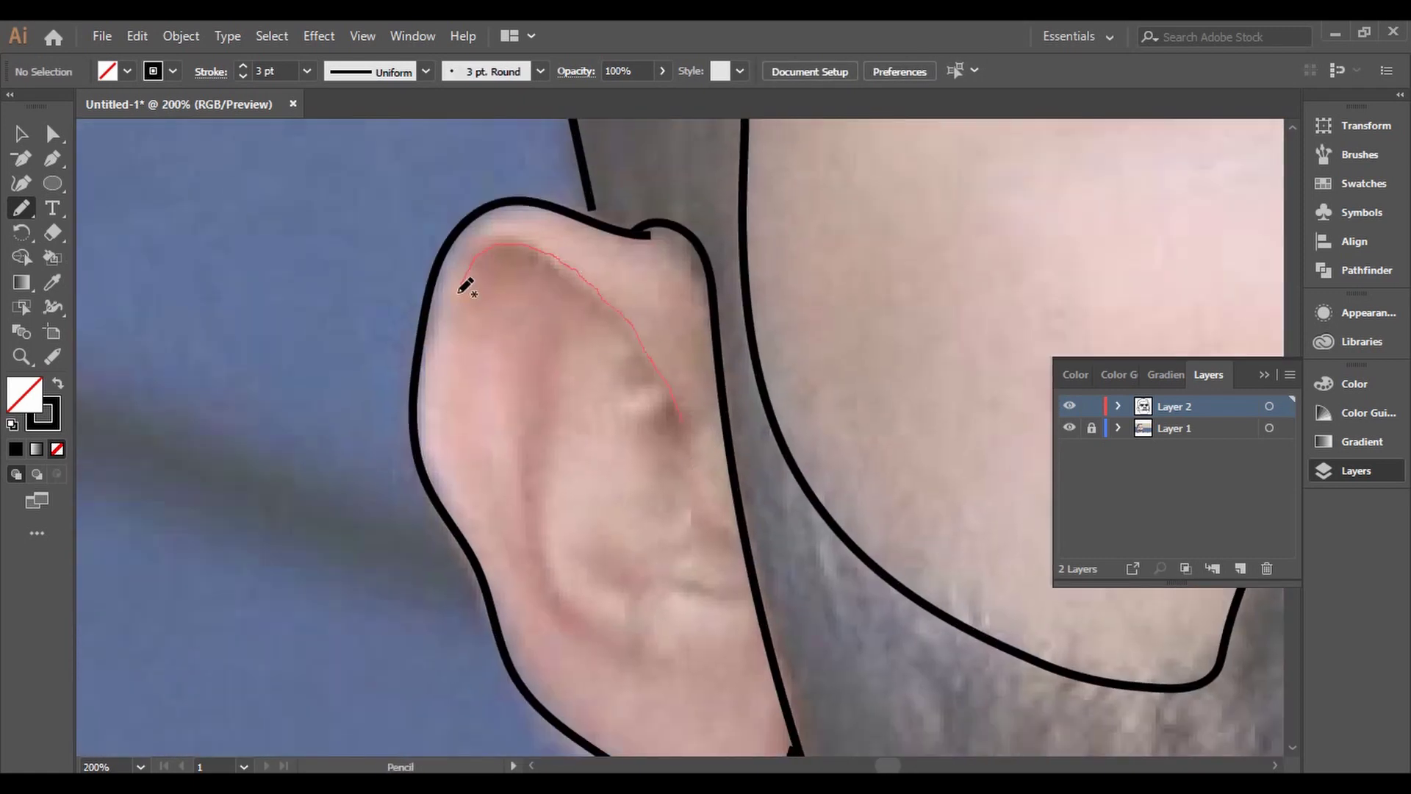
left_click_drag(465, 287, 457, 298)
mouse_move(537, 359)
left_mouse_down()
mouse_move(595, 607)
mouse_move(638, 626)
left_mouse_up()
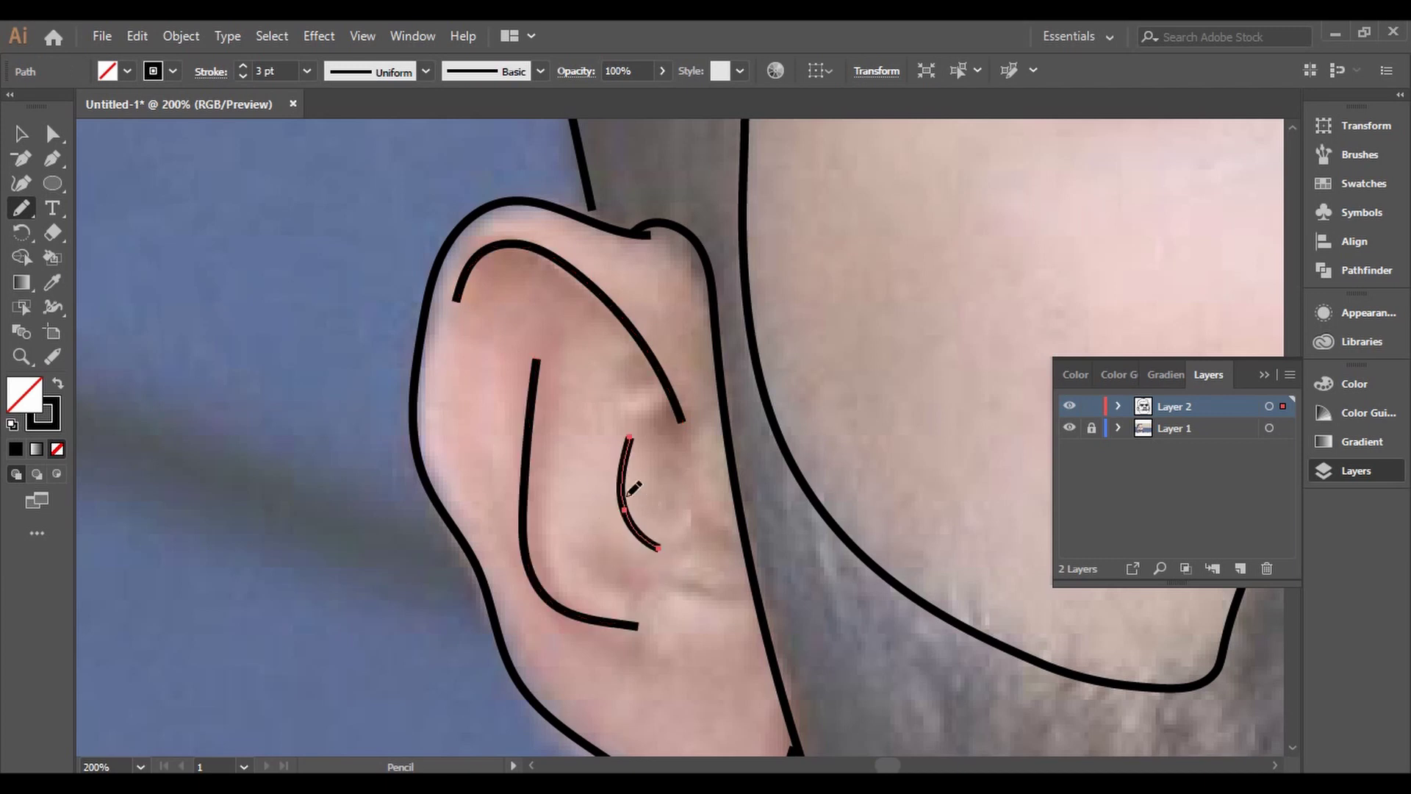
key("ctrl+shift+a")
left_click_drag(627, 435, 651, 596)
scroll(478, 509, "down", 5)
scroll(478, 509, "up", 4)
scroll(478, 509, "down", 5)
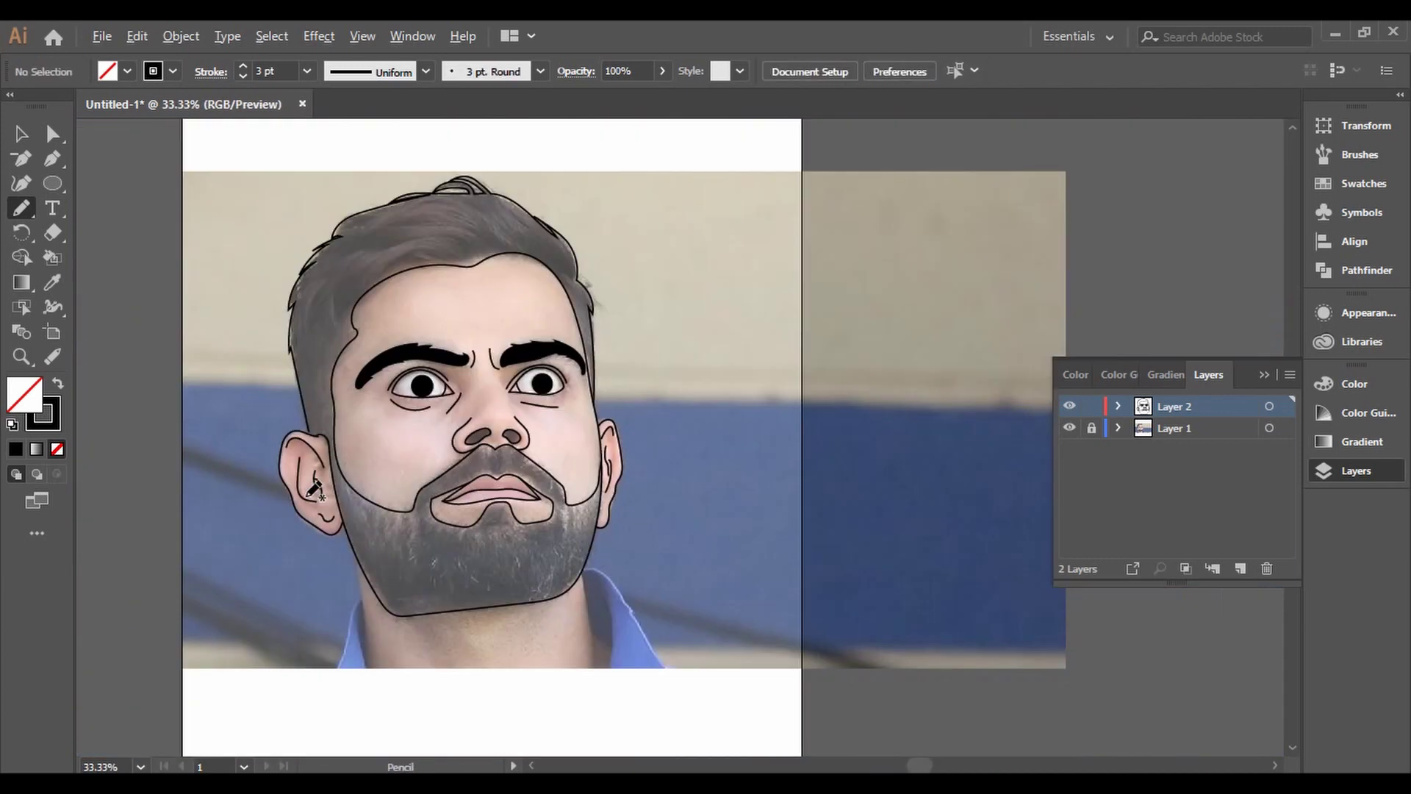
scroll(381, 397, "up", 4)
scroll(441, 400, "up", 2)
Trim the top of the left nostril line by redrawing over it with the Pencil
left_click(22, 185)
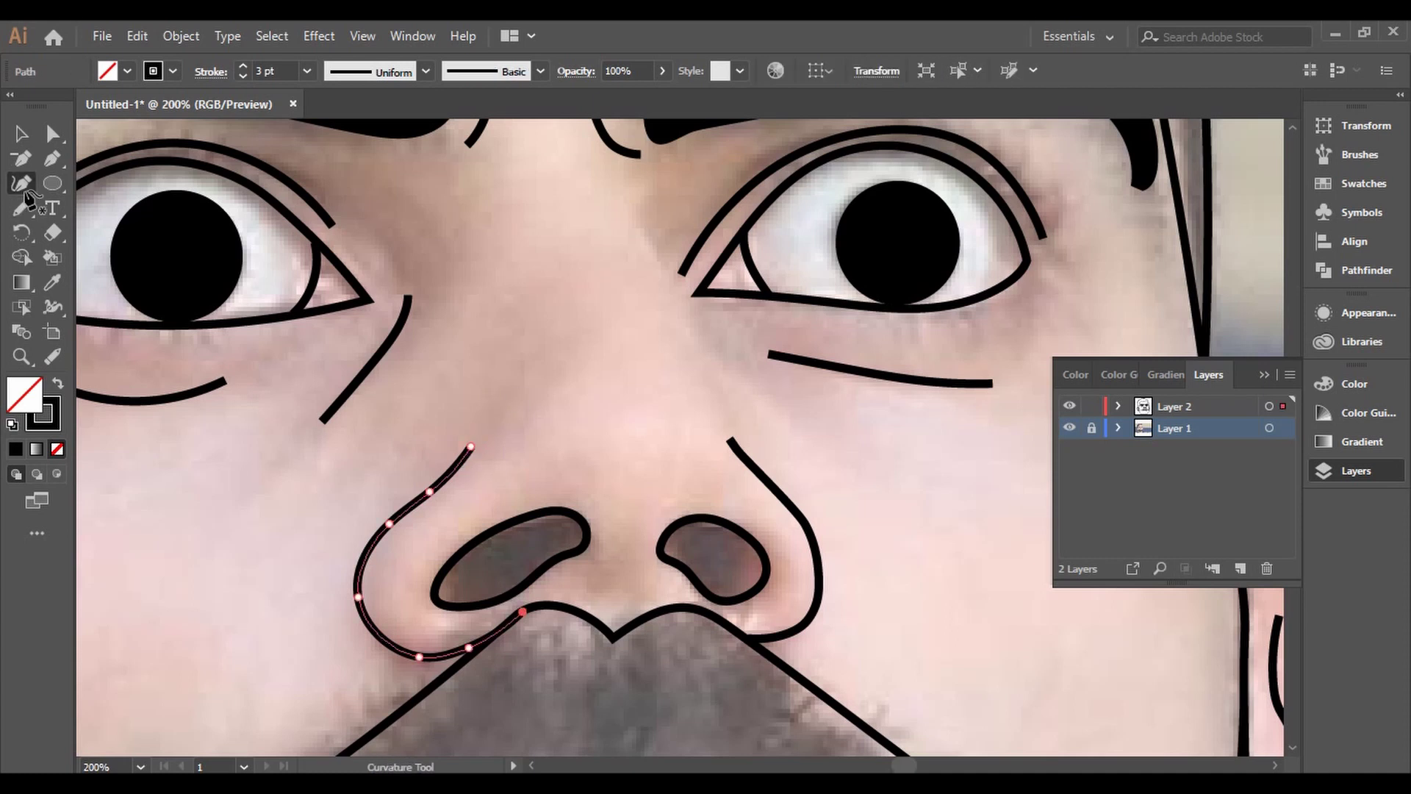
key("n")
scroll(456, 474, "down", 5)
scroll(456, 474, "up", 3)
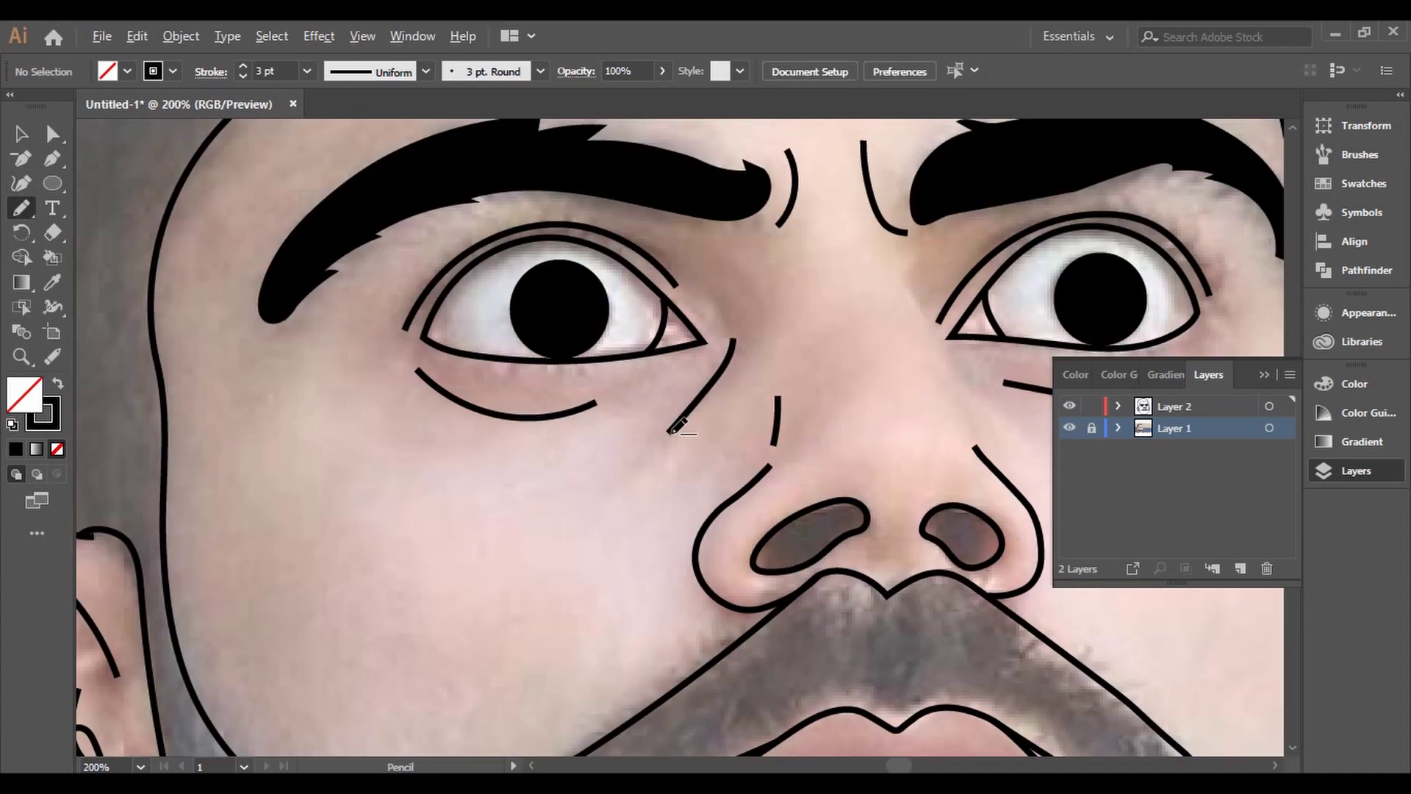
scroll(455, 474, "up", 3)
left_click_drag(610, 524, 632, 506)
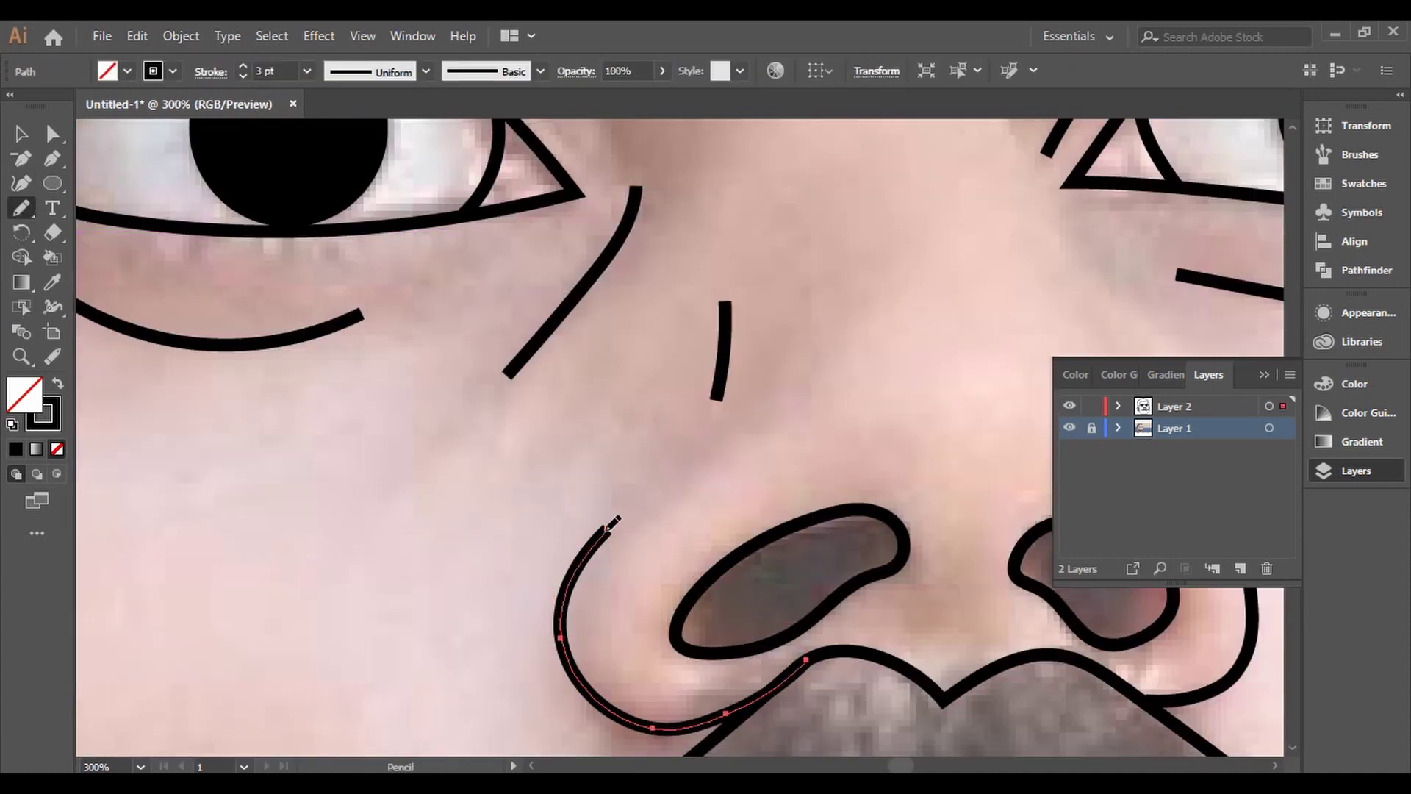
left_click(684, 427, "ctrl")
Remove the stray stroke beside the nose and draw a crease at the right eye's inner corner
key("ctrl+z")
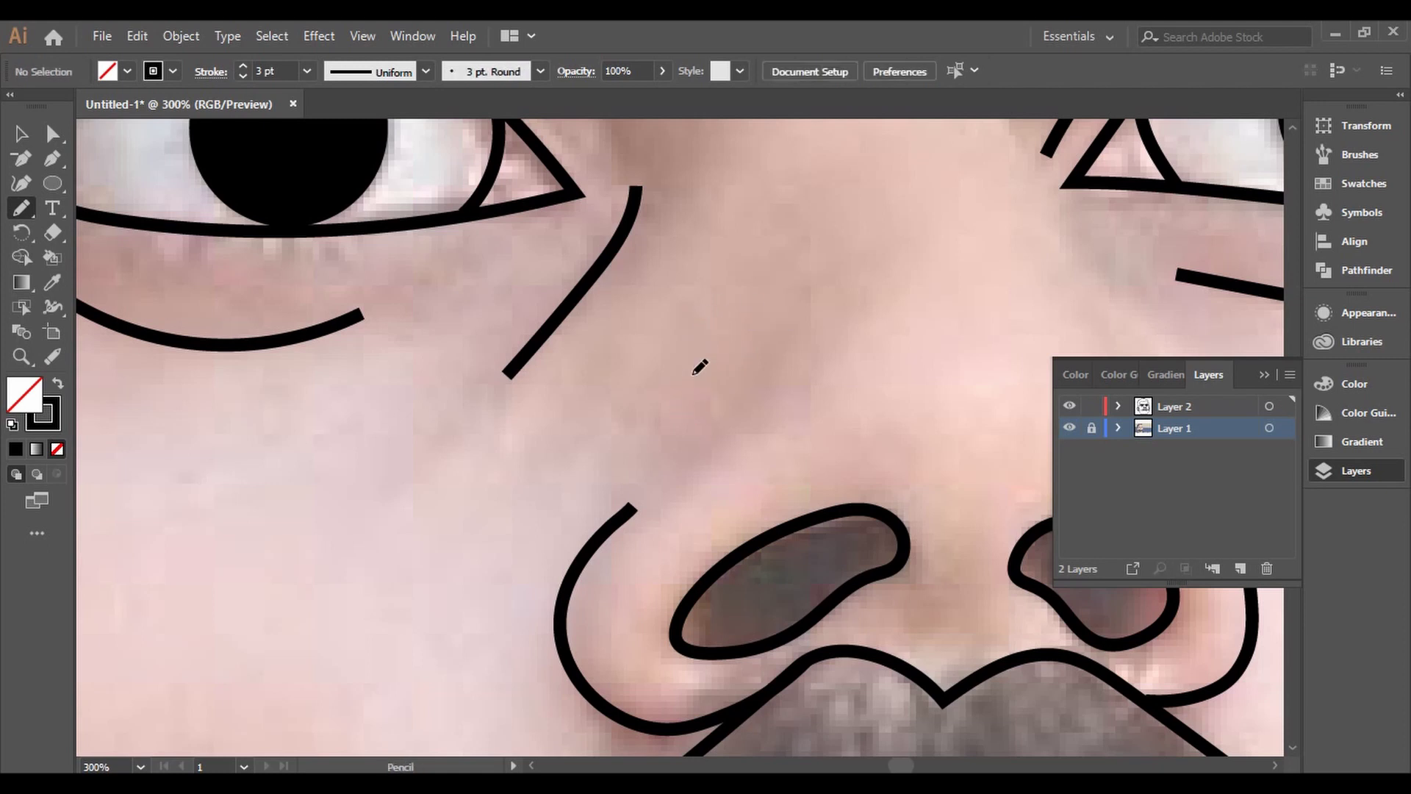
scroll(709, 425, "down", 3)
left_click_drag(709, 425, 558, 481)
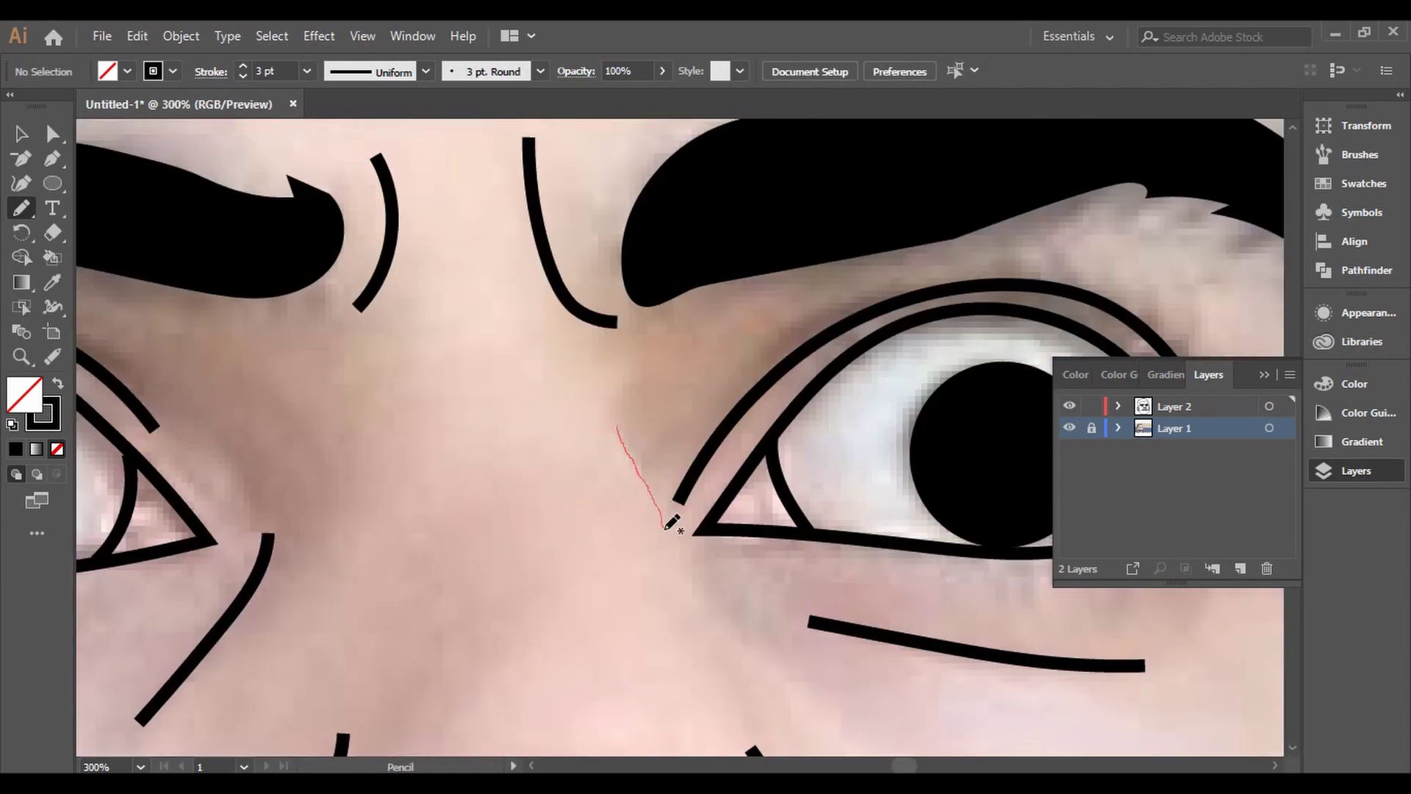
left_click_drag(671, 522, 684, 577)
scroll(684, 577, "down", 5)
scroll(696, 384, "up", 5)
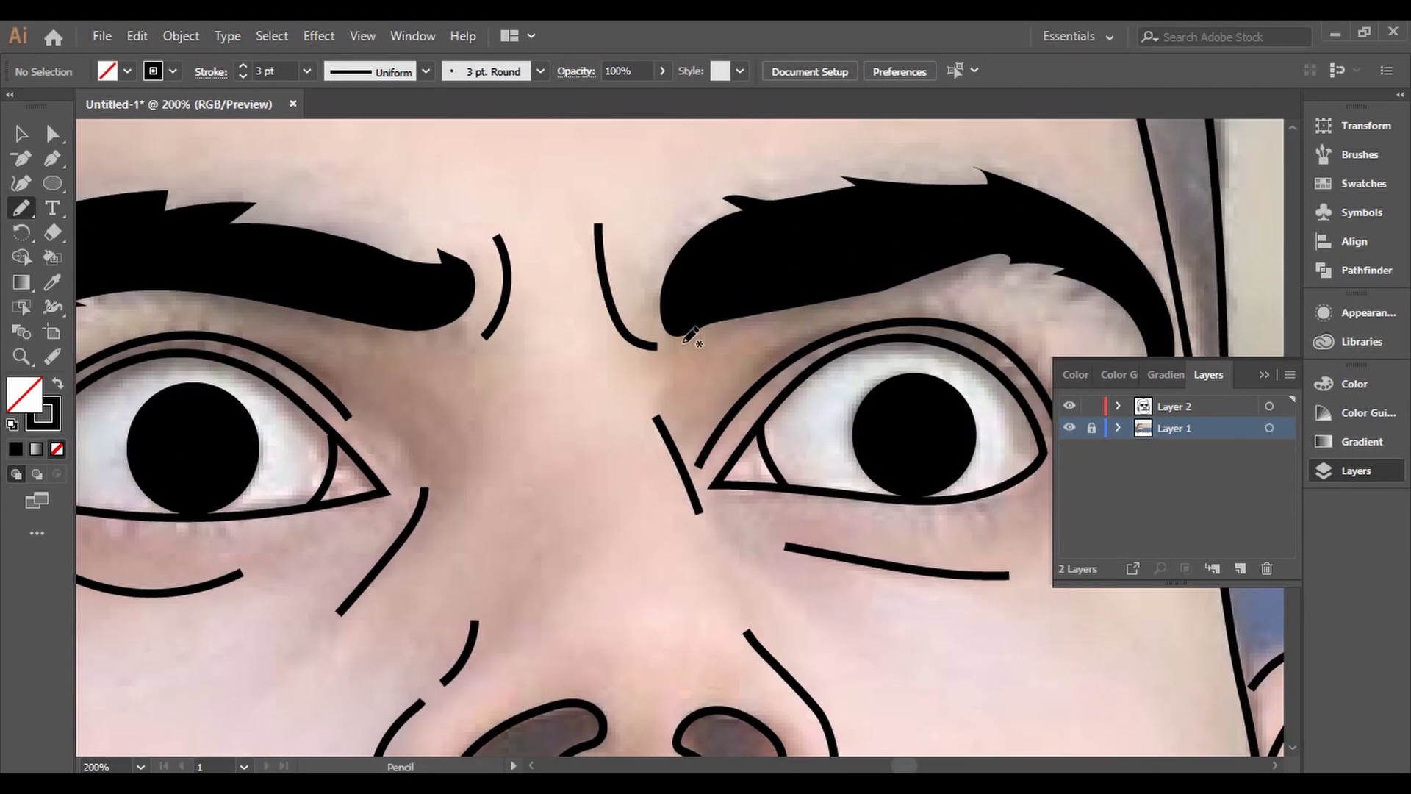
scroll(691, 336, "down", 4)
scroll(671, 554, "up", 3)
scroll(671, 555, "down", 3)
Make the drawing layer active, add a detail stroke near the left ear, and deselect
left_click(1167, 406)
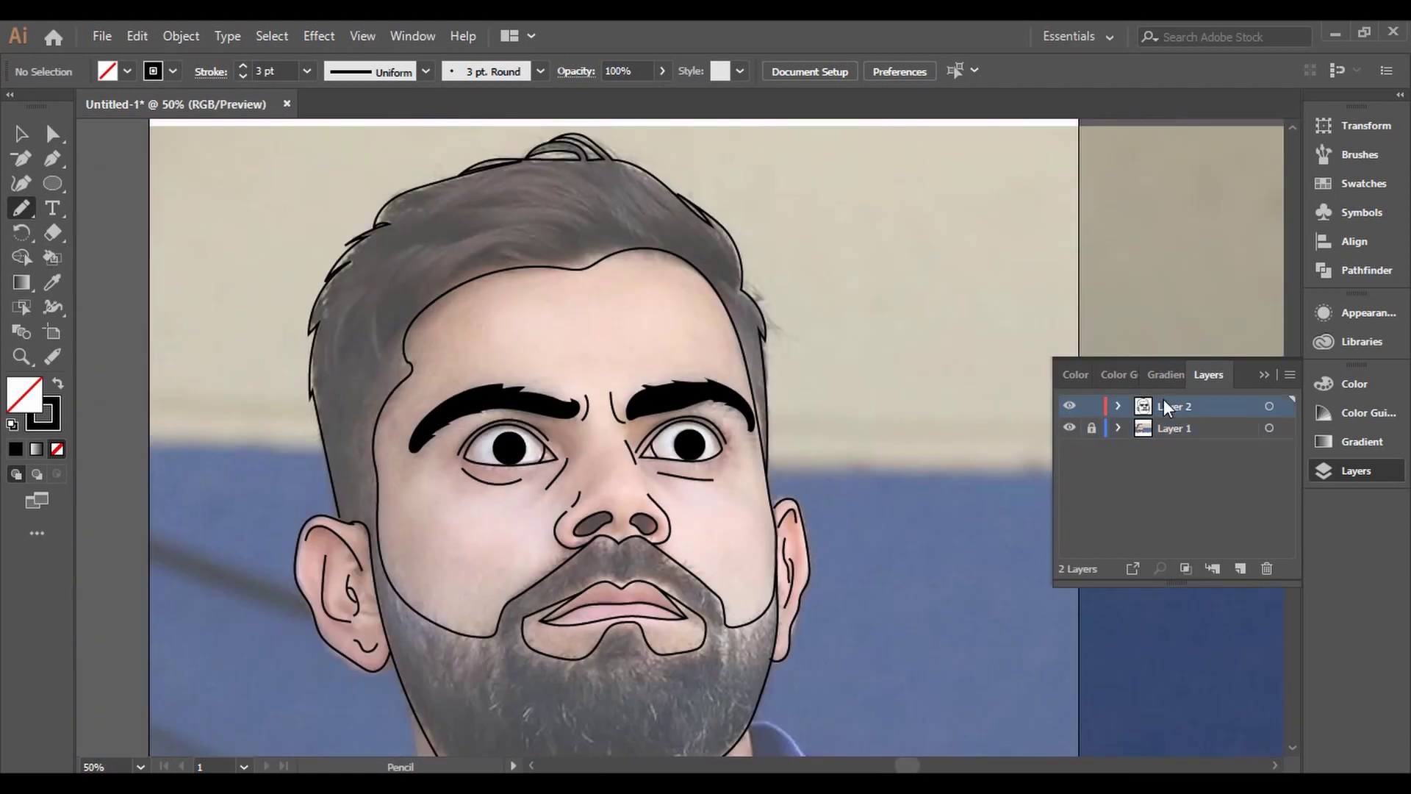
scroll(352, 474, "up", 7)
left_click_drag(436, 574, 470, 595)
scroll(627, 431, "down", 3)
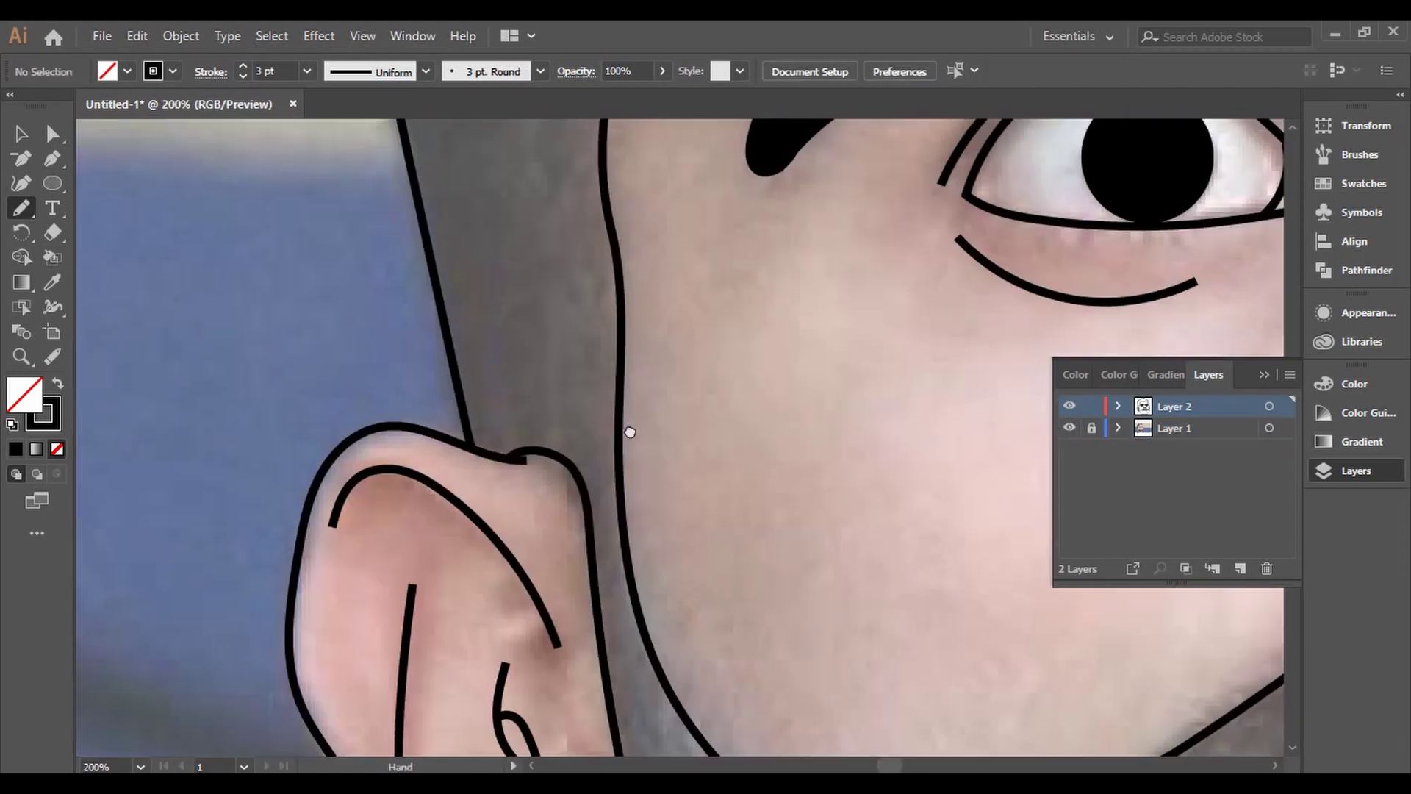
scroll(493, 460, "up", 4)
scroll(576, 377, "down", 4)
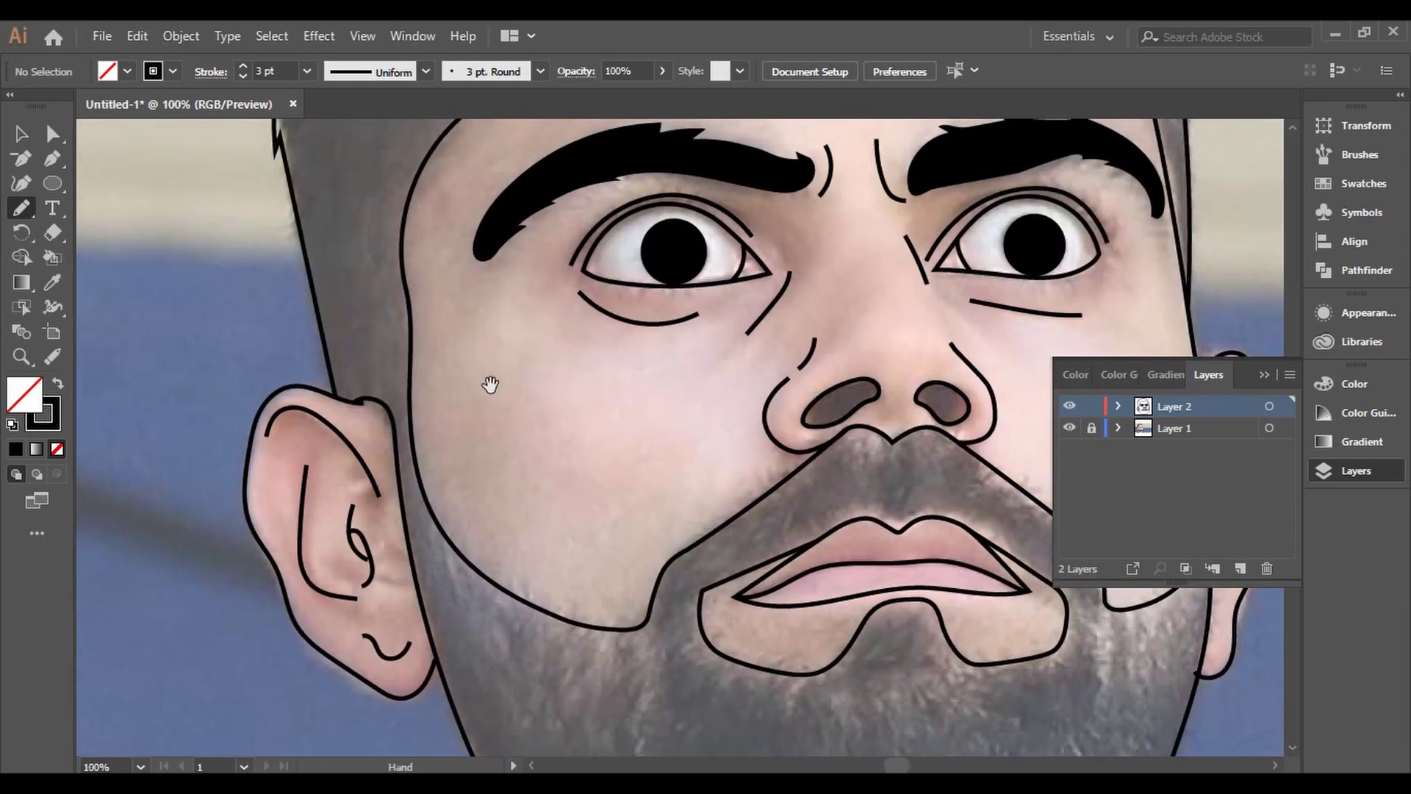
scroll(662, 412, "down", 2)
scroll(751, 447, "up", 4)
scroll(751, 447, "up", 2)
scroll(583, 457, "down", 4)
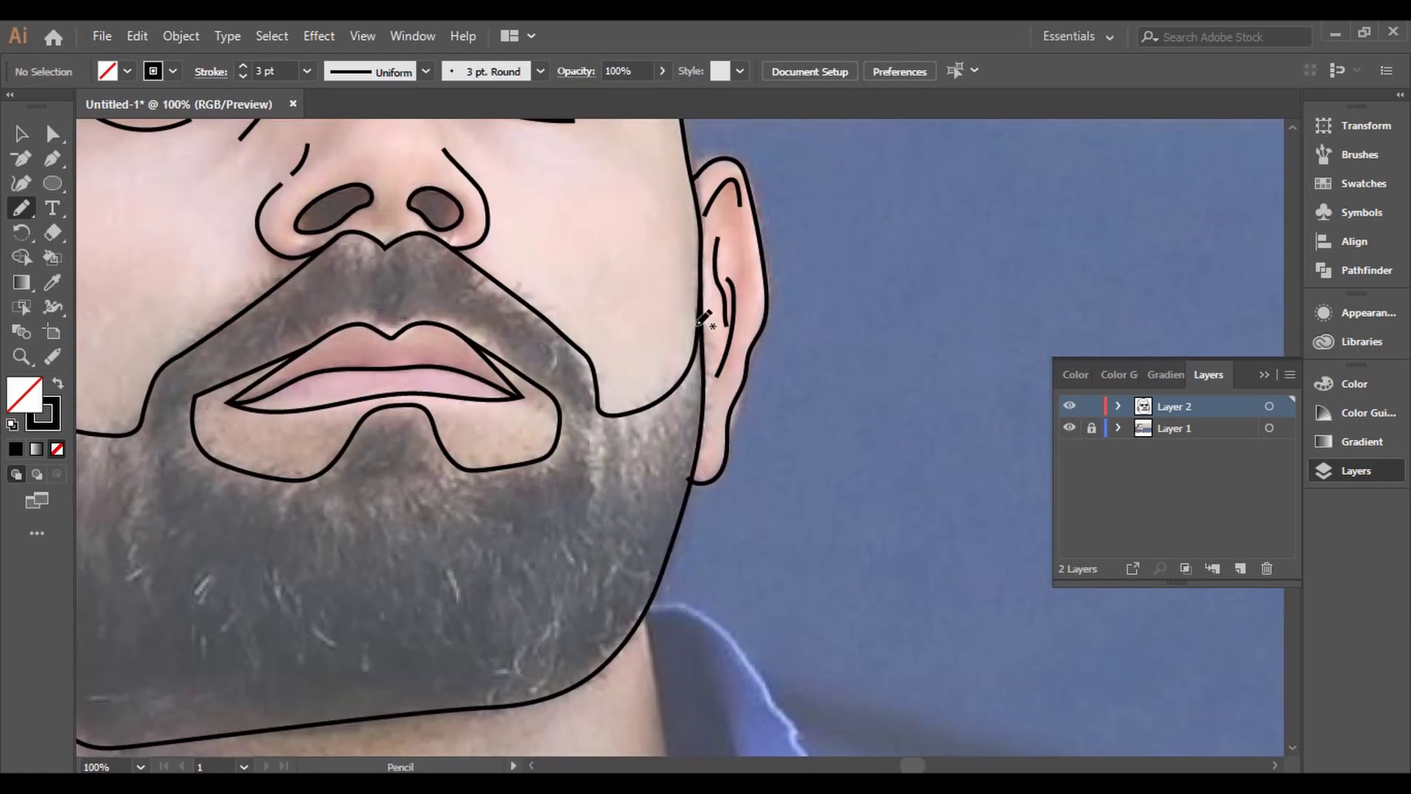
scroll(708, 315, "up", 5)
key("Escape")
scroll(699, 296, "down", 5)
Pencil the neck line and both shirt-collar edges below the beard
scroll(788, 356, "down", 3)
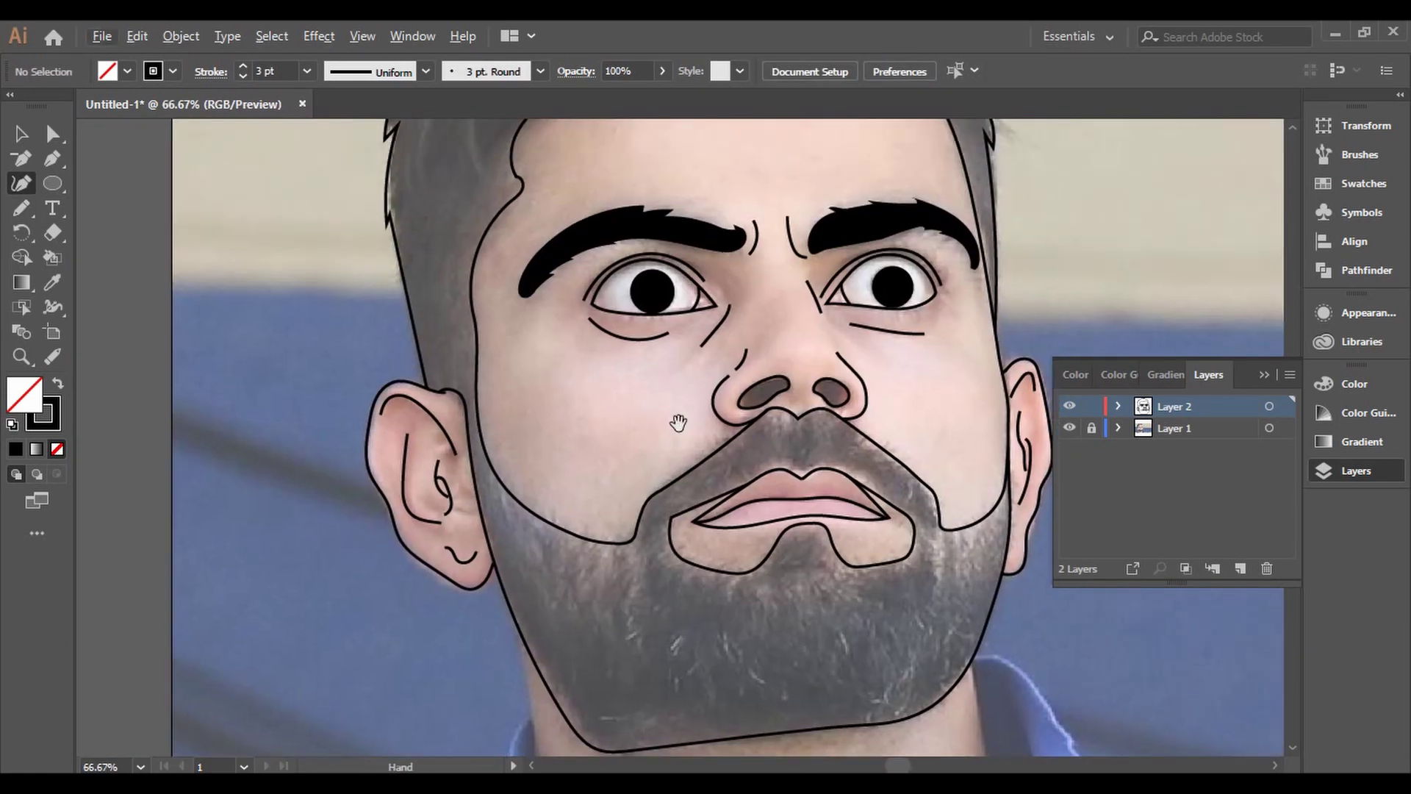
scroll(735, 368, "down", 2)
left_click(228, 36)
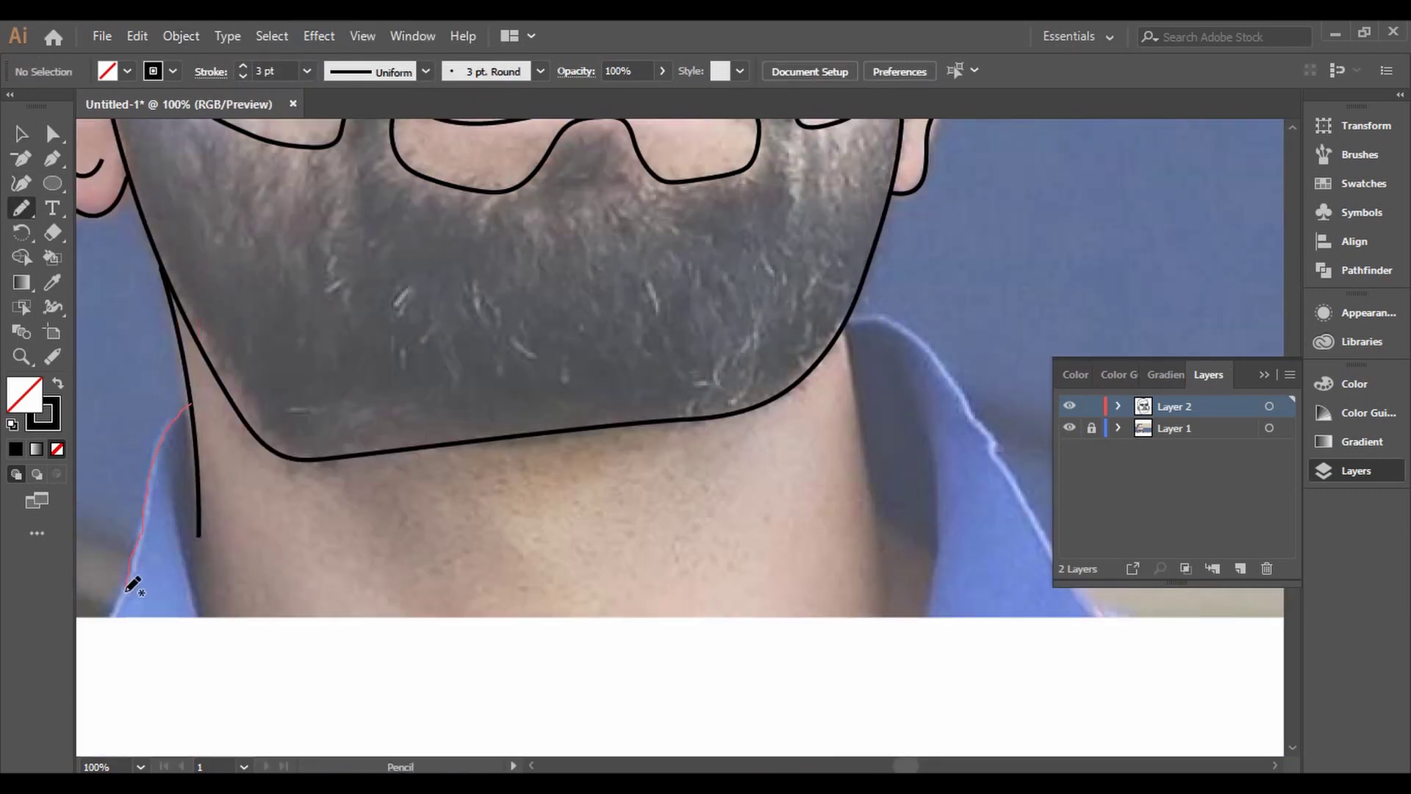
scroll(493, 506, "up", 2)
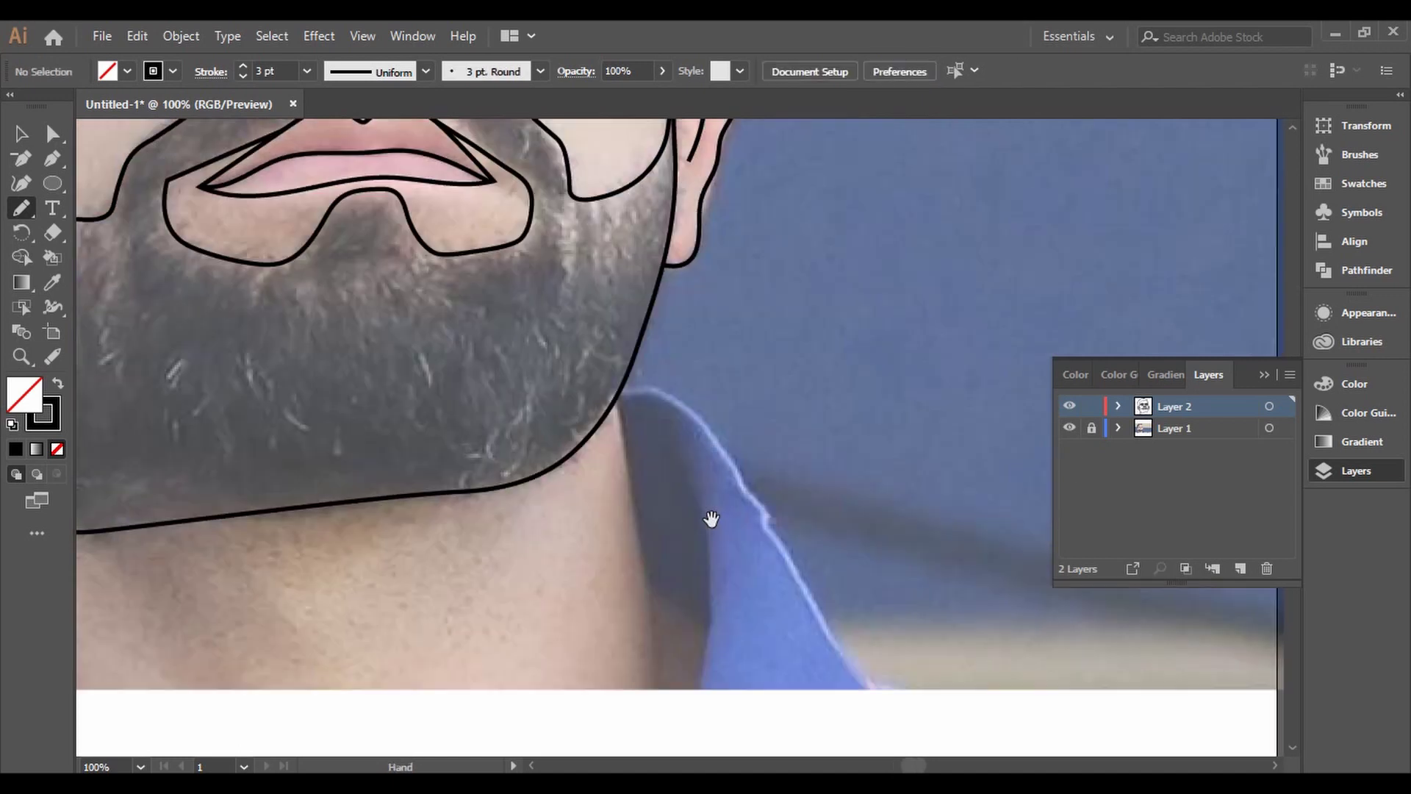
left_click_drag(712, 519, 562, 243)
left_click_drag(598, 498, 611, 632)
left_click_drag(603, 523, 679, 614)
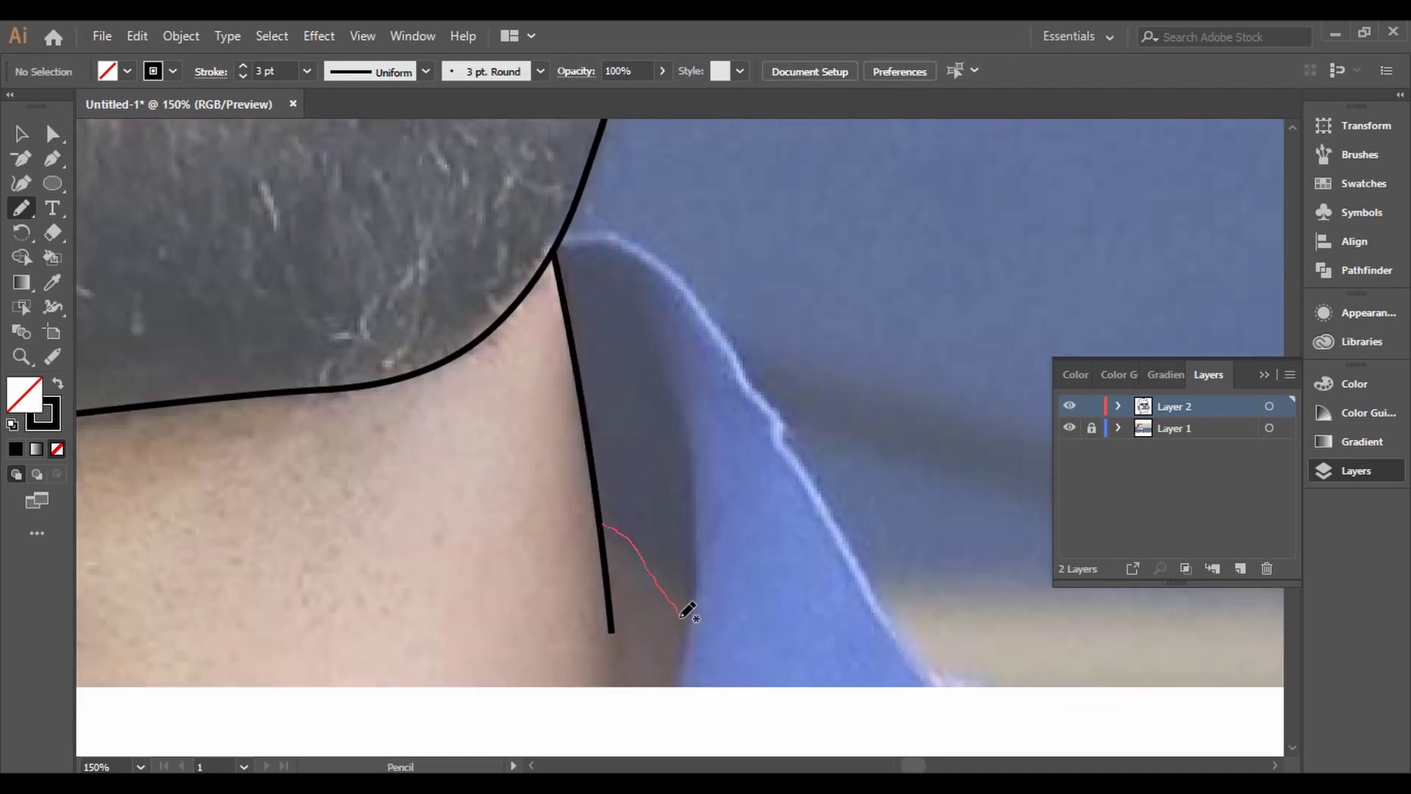
left_click_drag(915, 662, 932, 686)
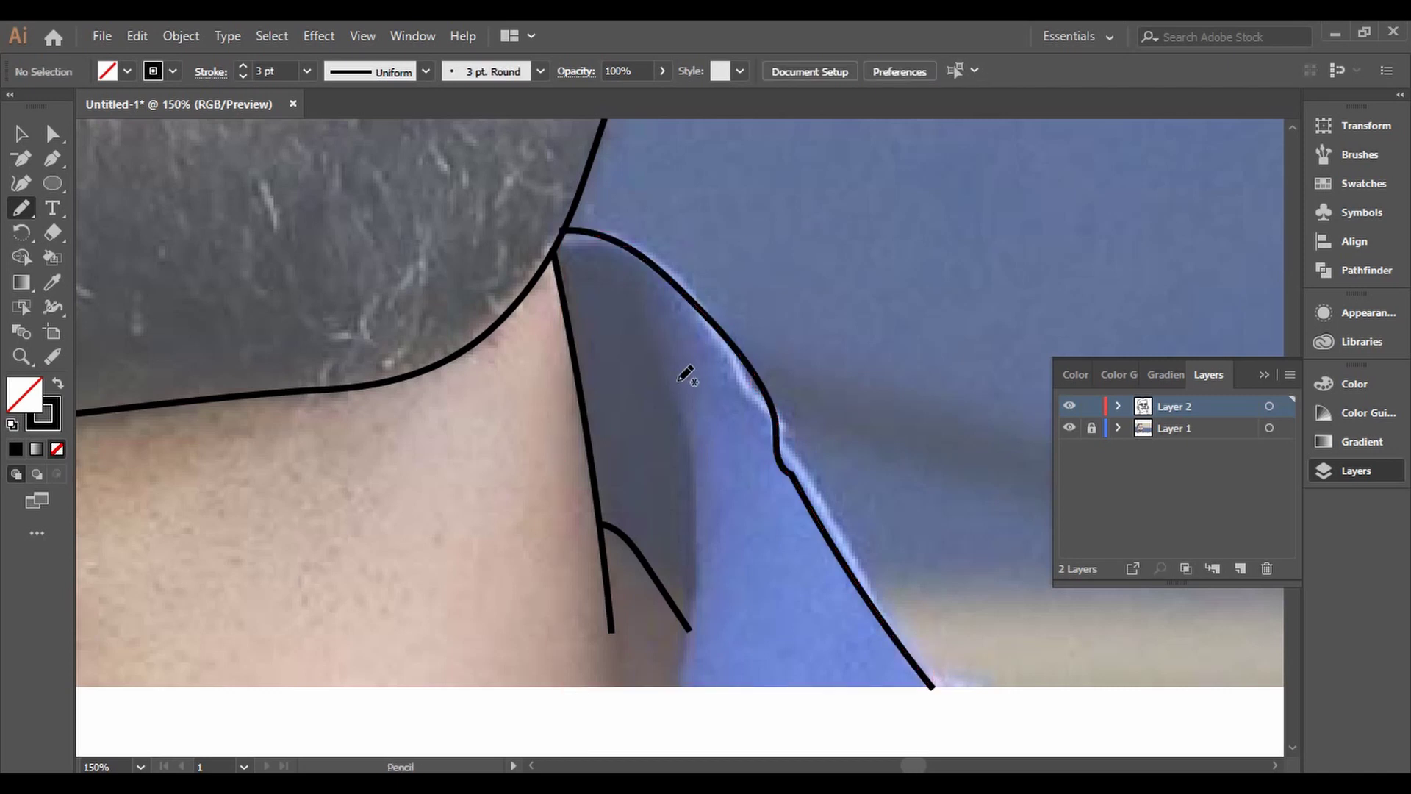
left_click_drag(688, 634, 672, 691)
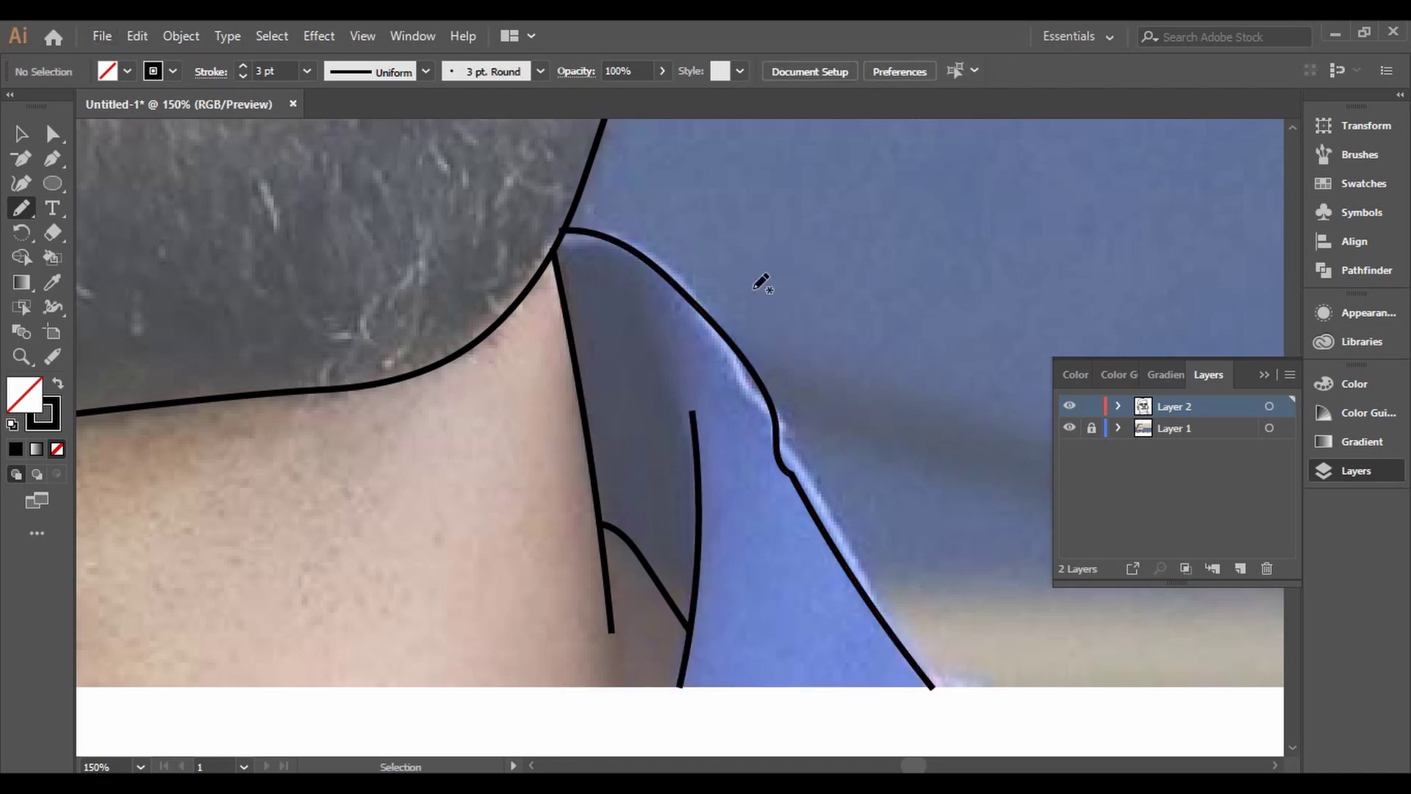
Fit the artboard in view and hide the photo layer to check the line art
key("ctrl+0")
key("v")
left_click(1069, 428)
Show the photo again and draw another crease line at the neck
left_click(1070, 428)
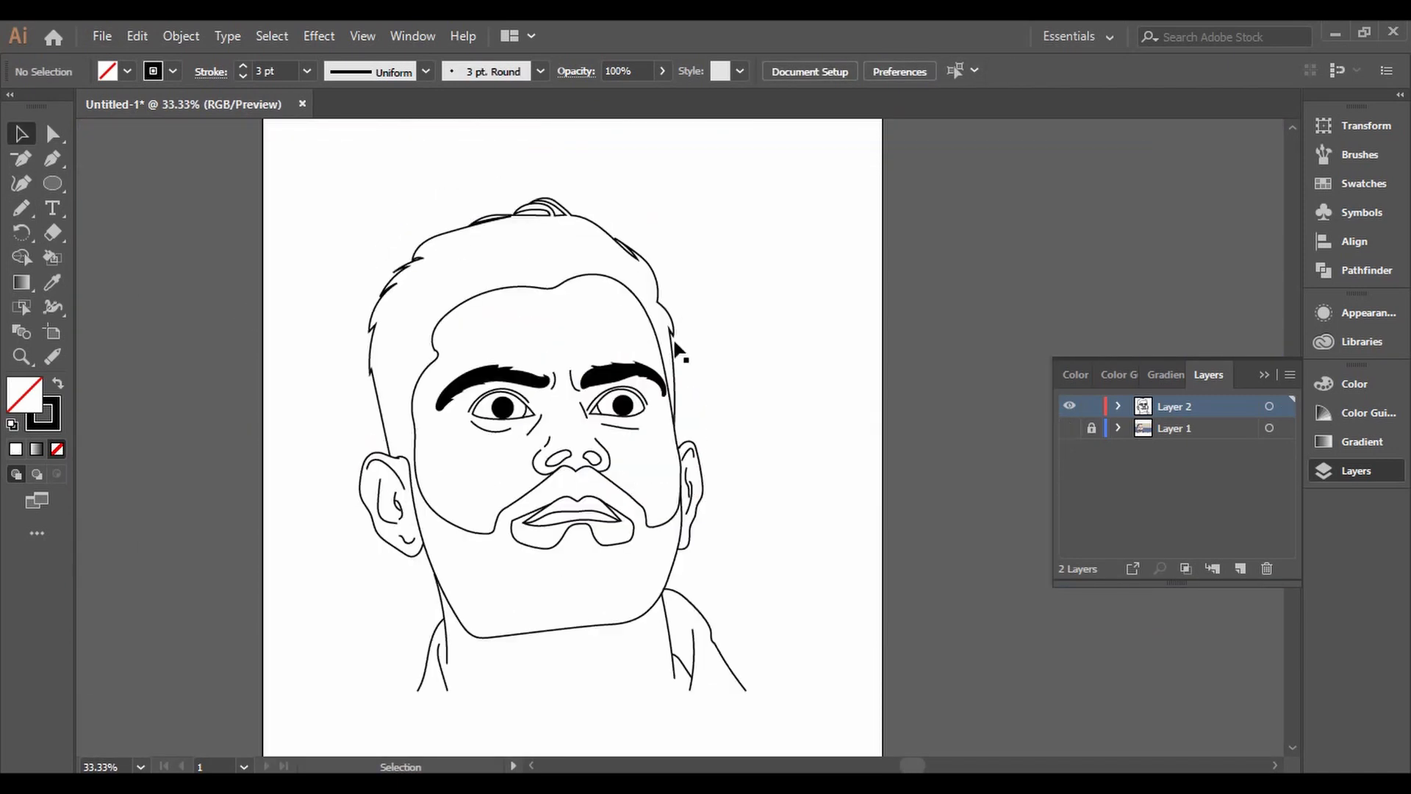
scroll(580, 647, "up", 2)
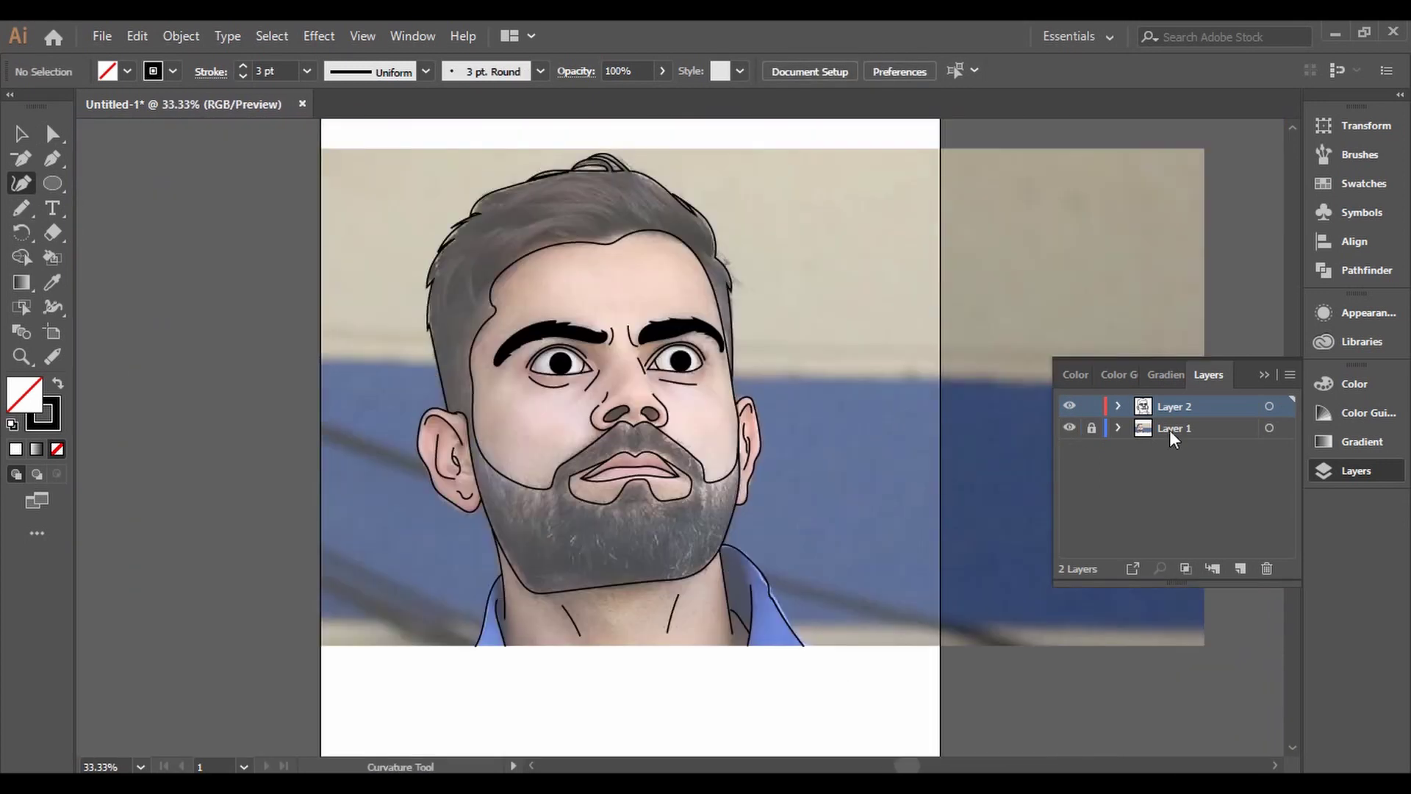
left_click_drag(52, 183, 142, 287)
scroll(323, 522, "down", 2)
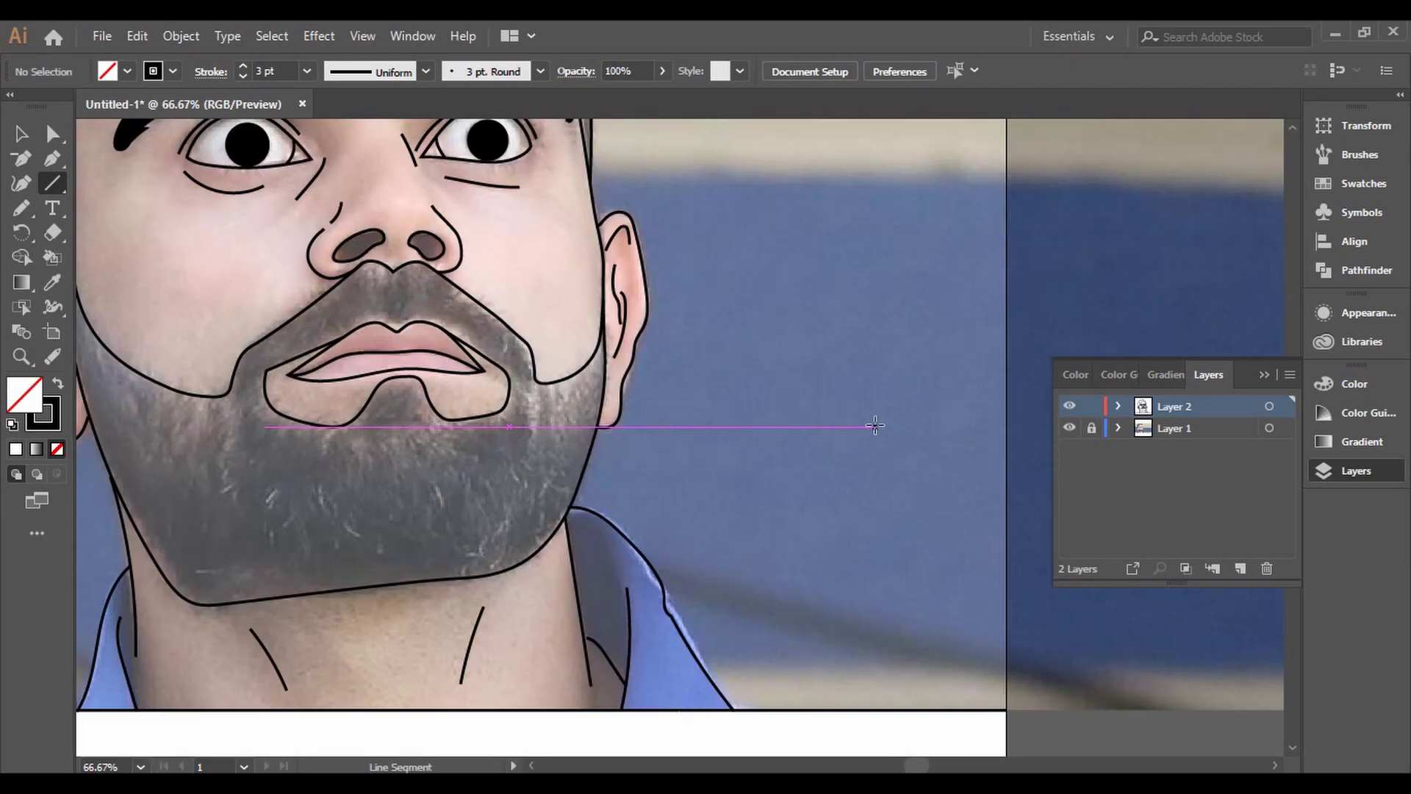
Hide the photo, select all the line art, and switch to the Live Paint Bucket
left_click(1070, 428)
key("v")
key("ctrl+a")
left_click(180, 35)
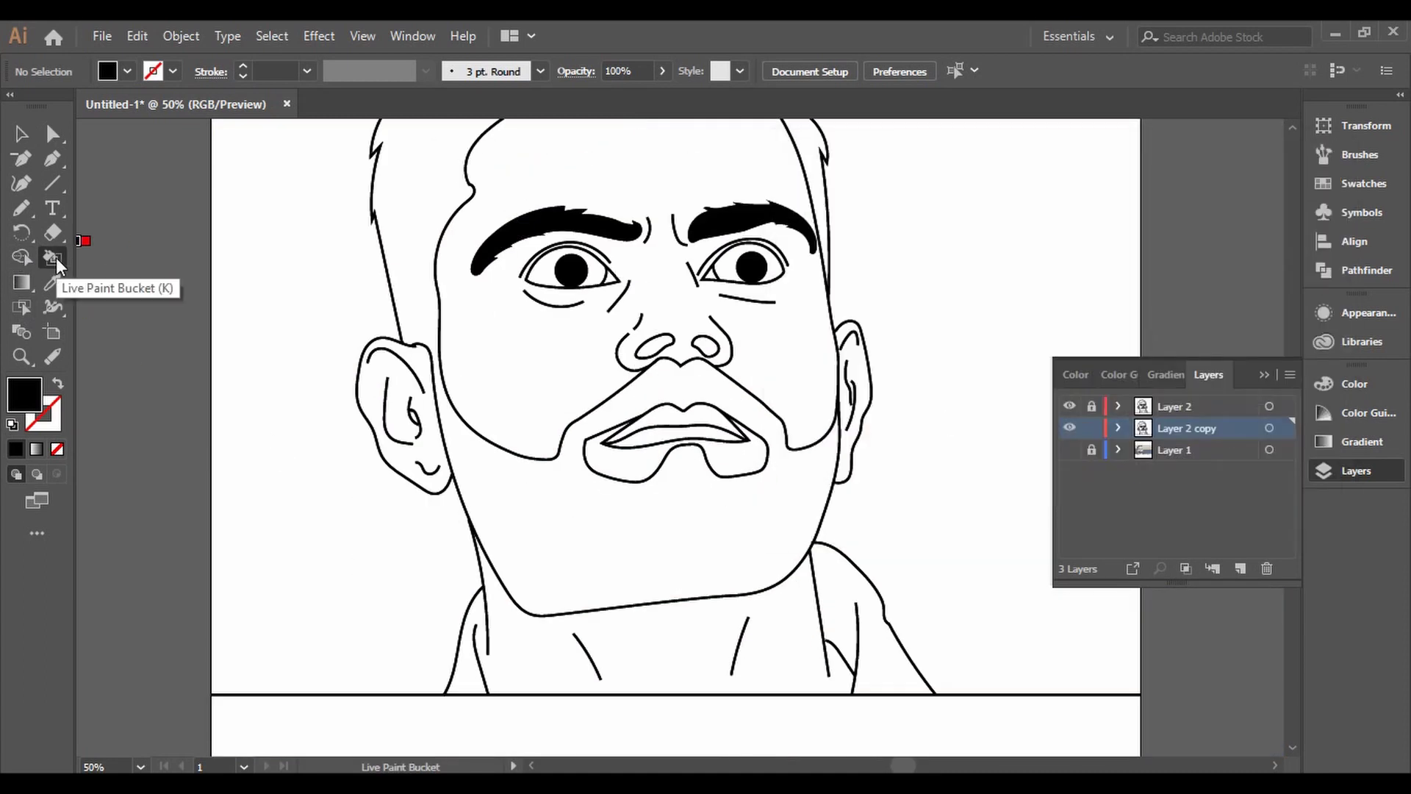
left_click(53, 259)
scroll(422, 254, "up", 5)
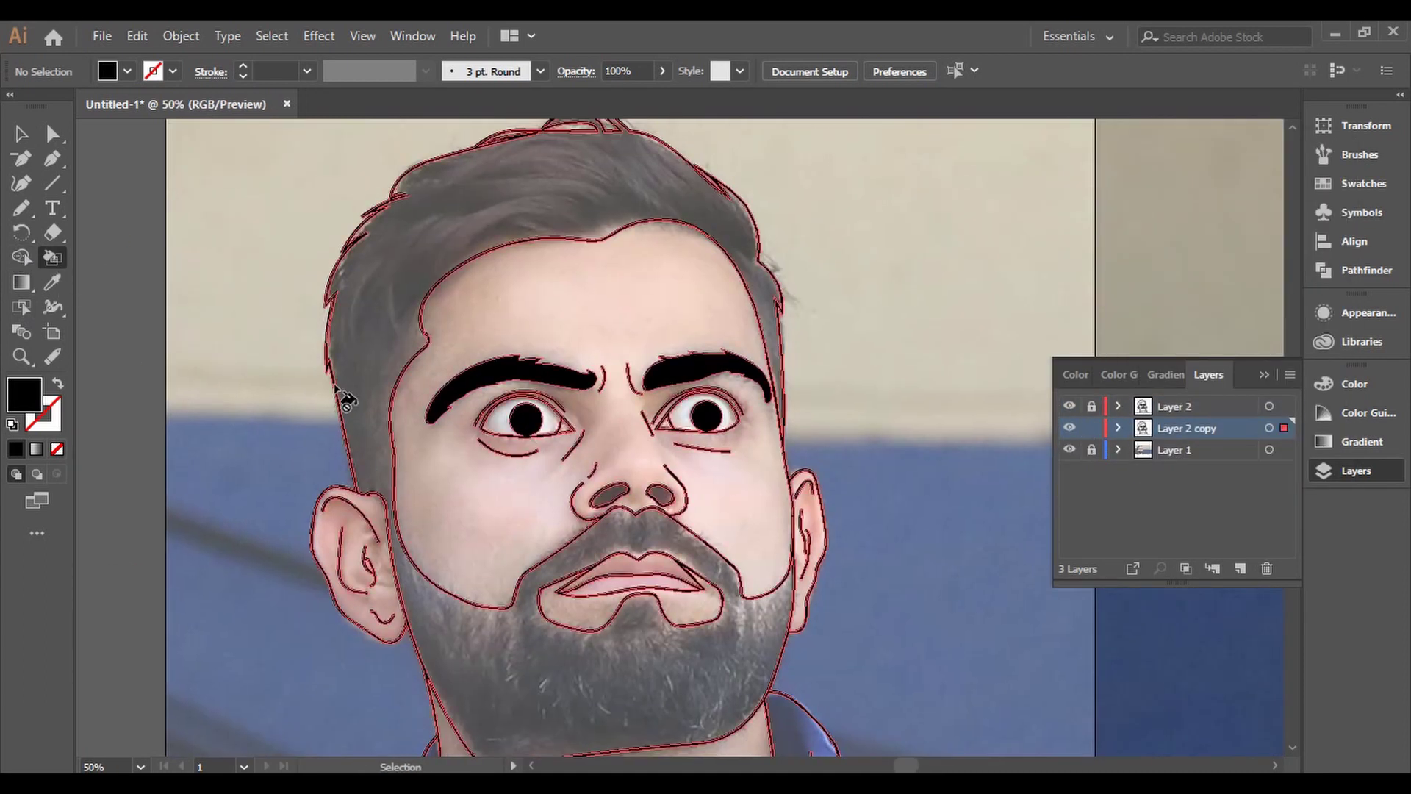
Fill the beard black, then pick a peach skin colour and fill the chin patch and face
left_click(645, 415)
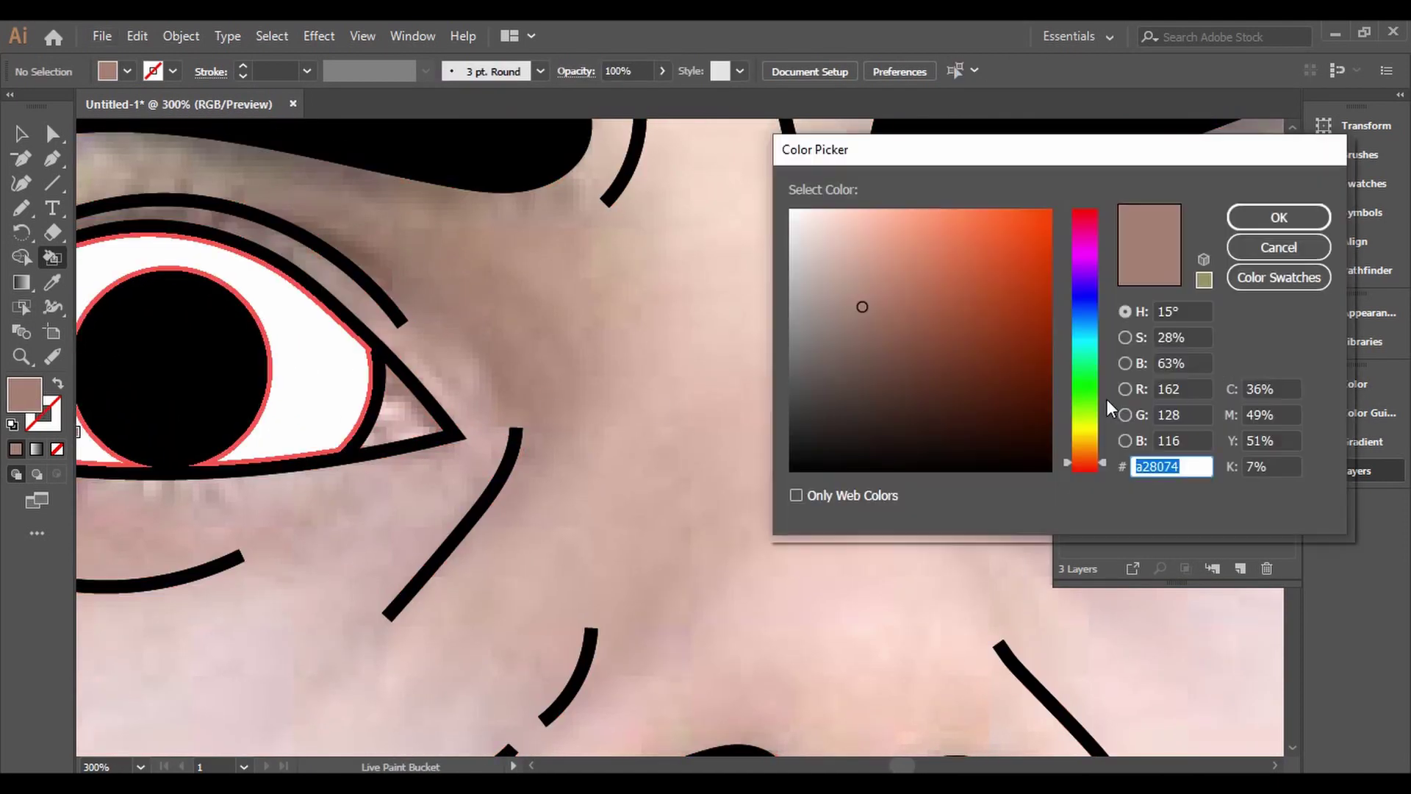
left_click(1086, 246)
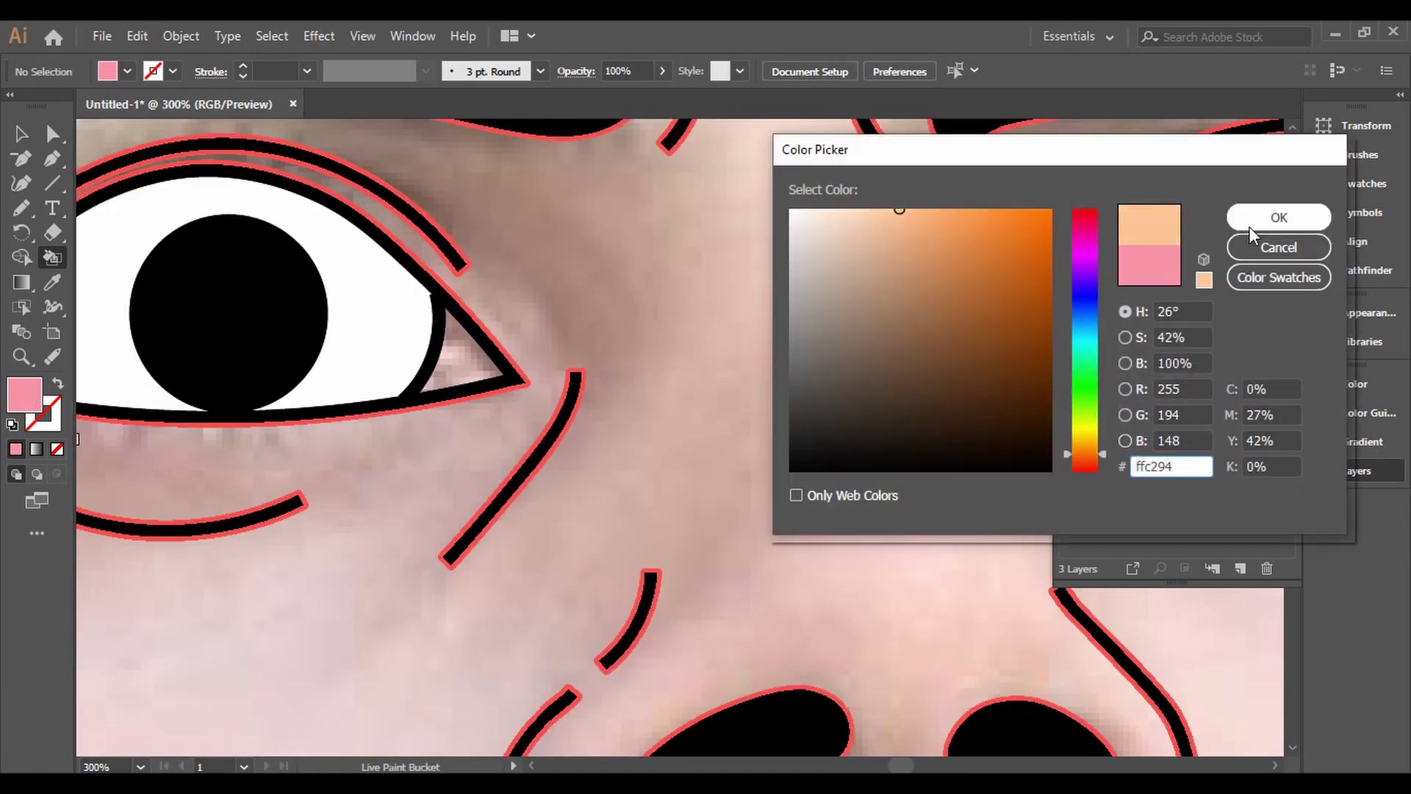
left_click(1251, 228)
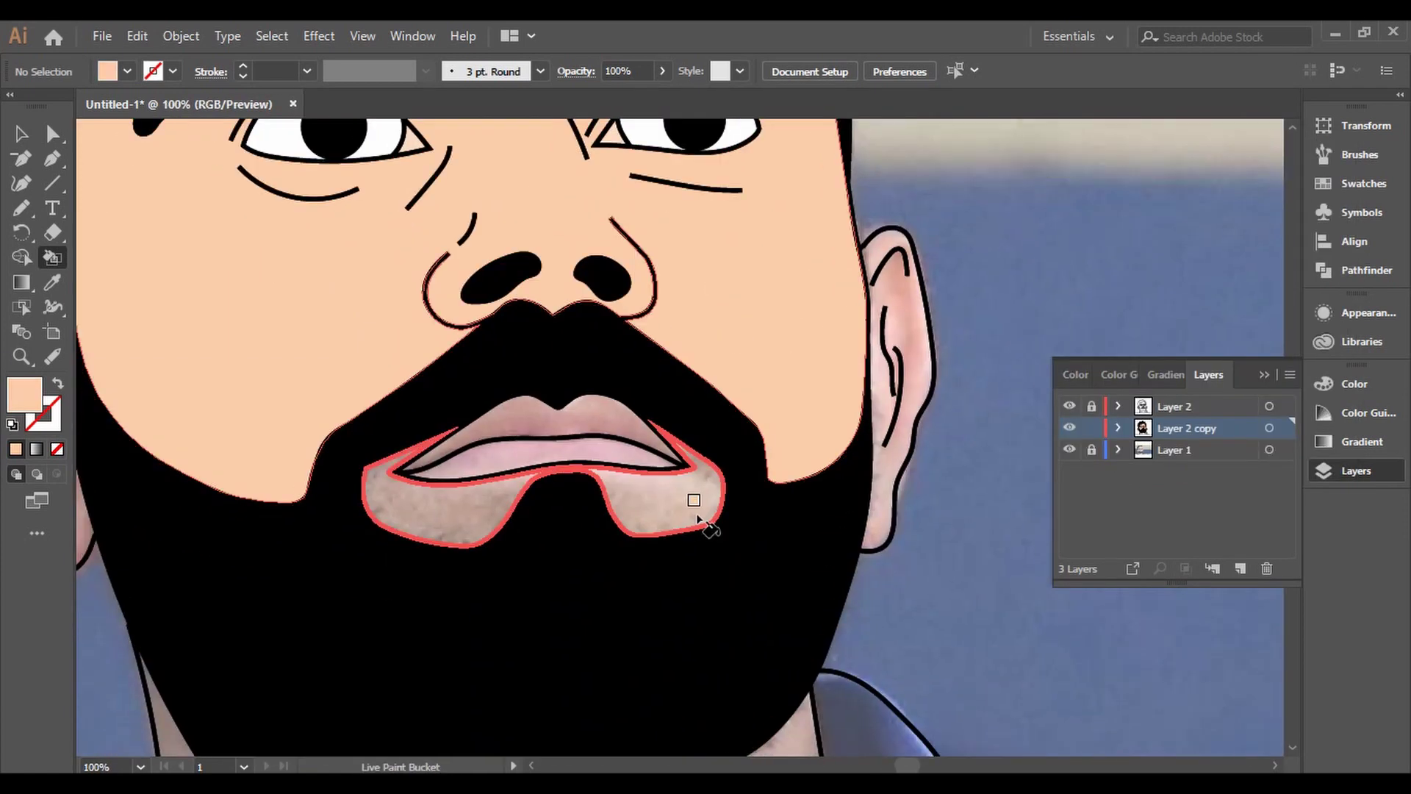
left_click(698, 517)
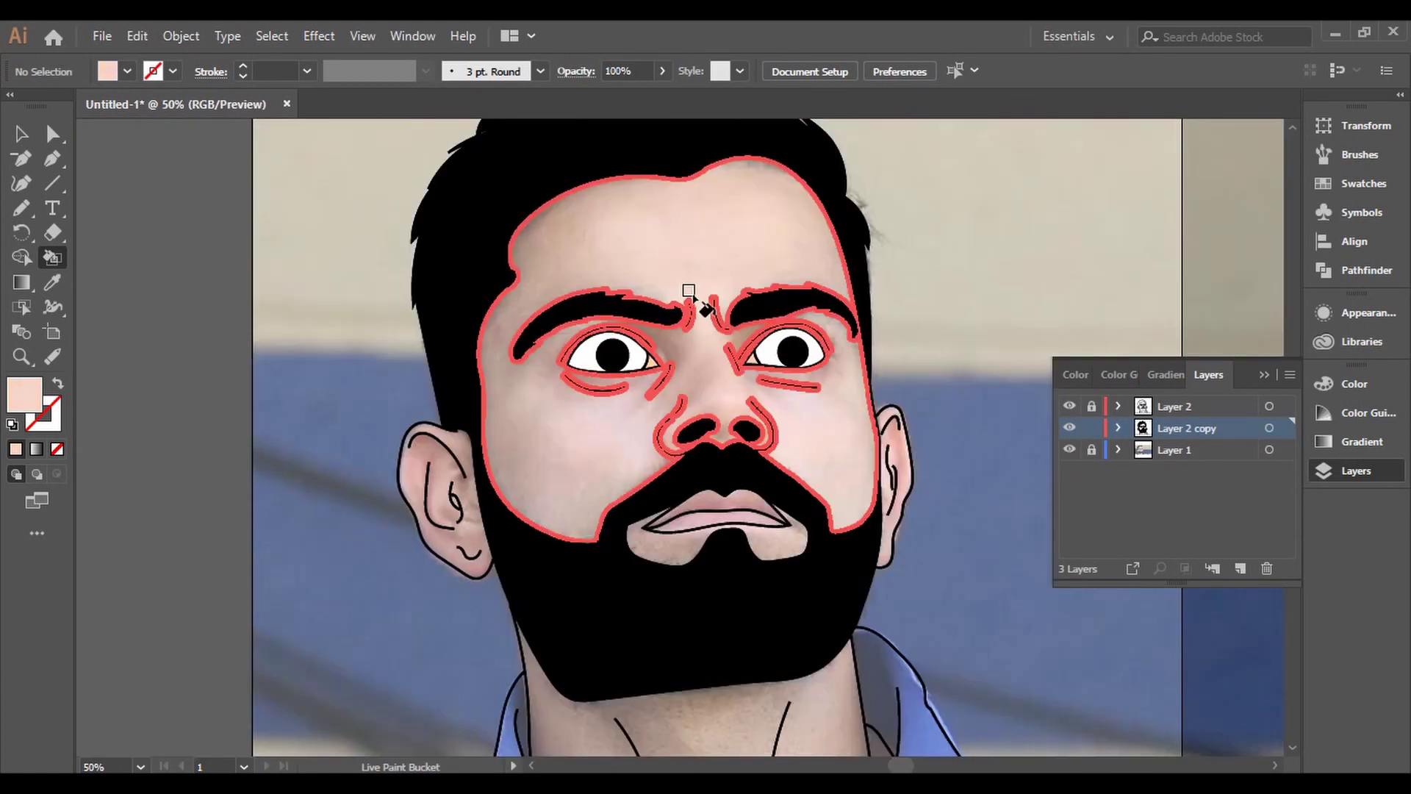
left_click(689, 291)
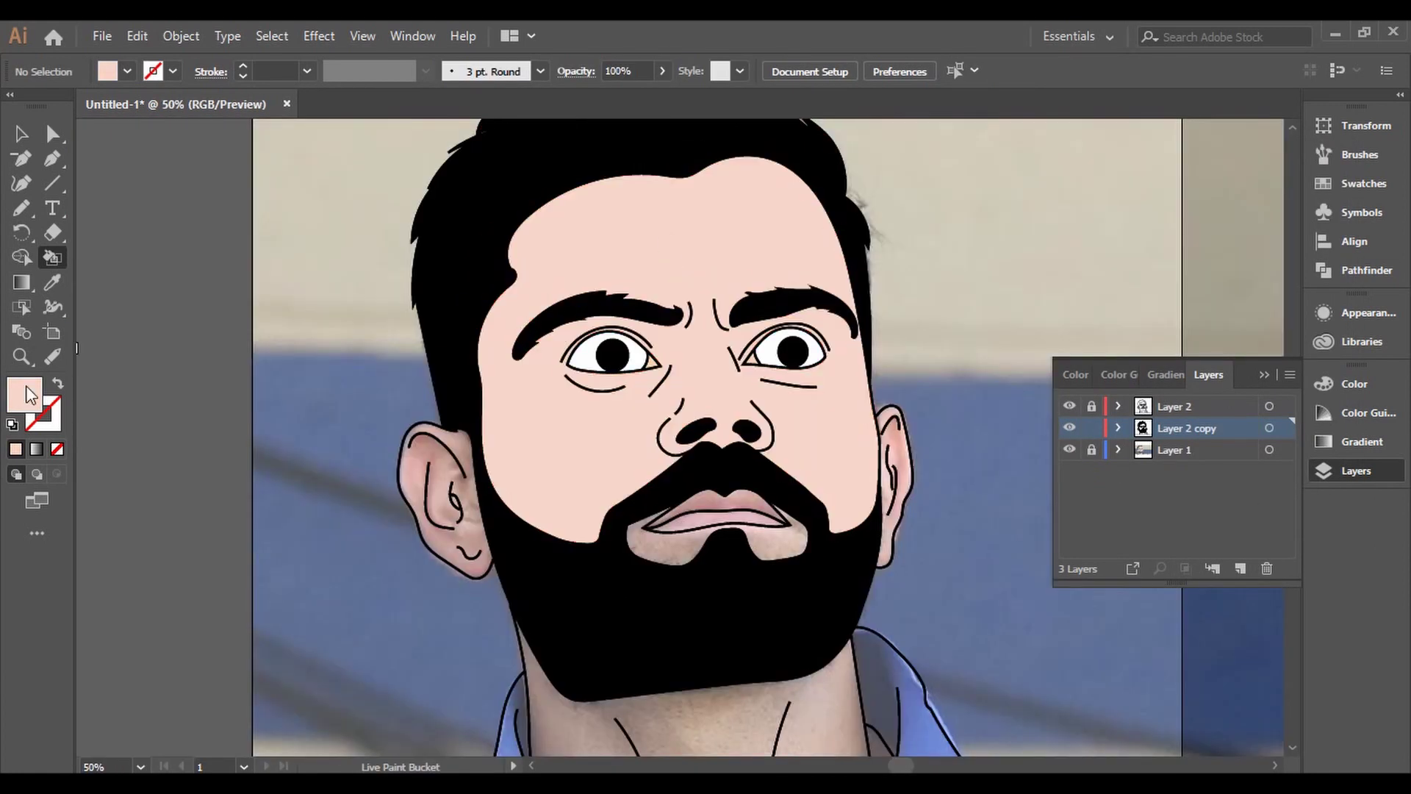
left_click(1069, 449)
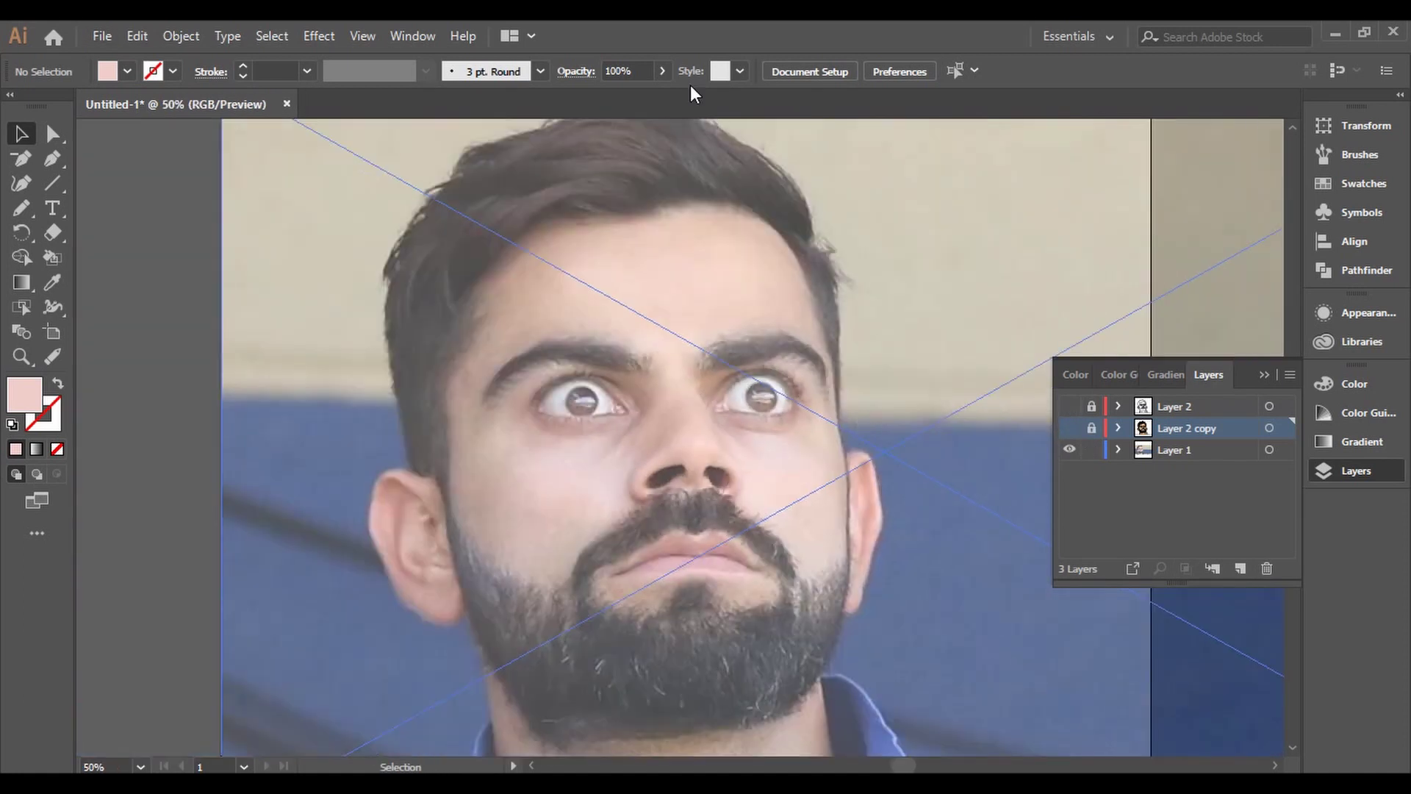
Image-trace the background photo with a colour preset, then pick a darker skin tone
key("ctrl+a")
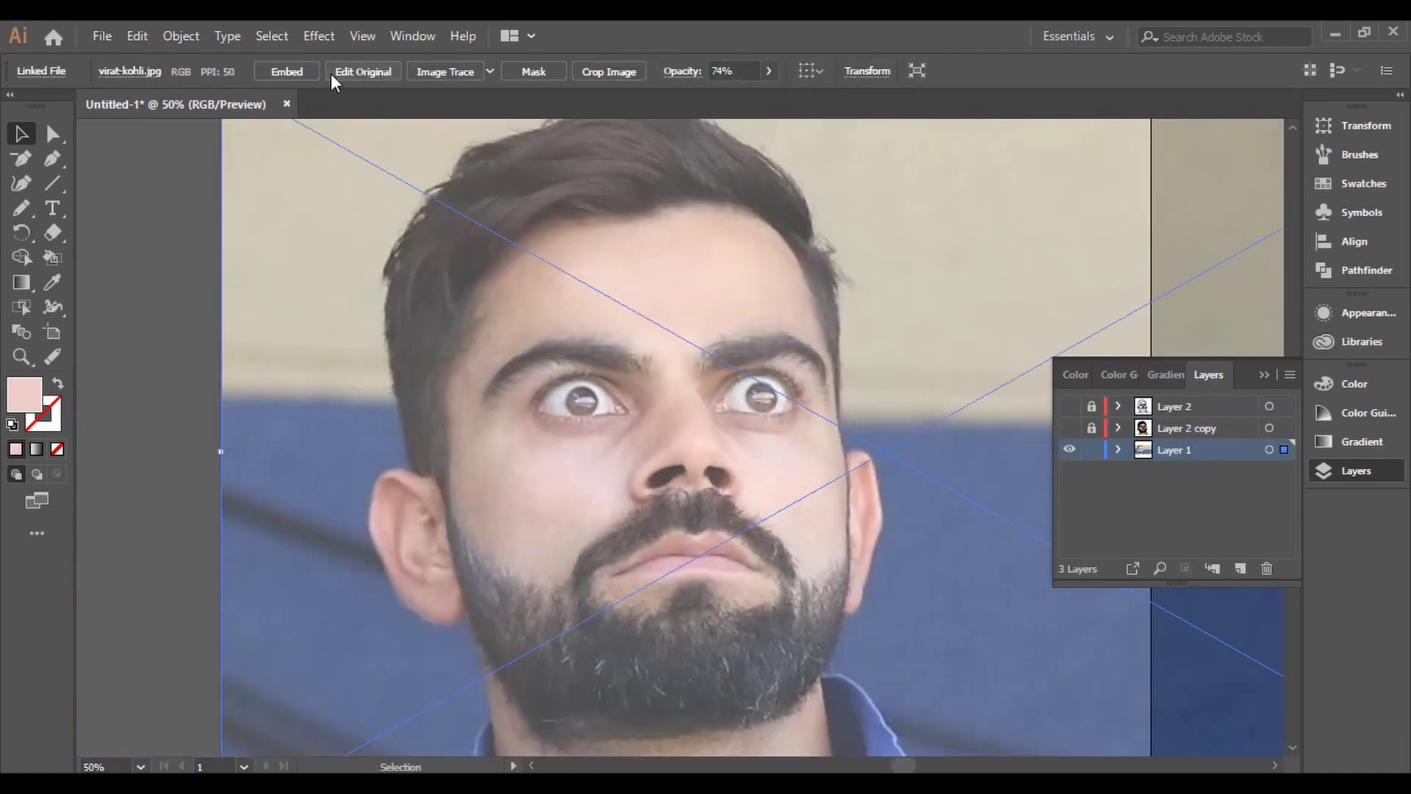
left_click(387, 71)
left_click(536, 236)
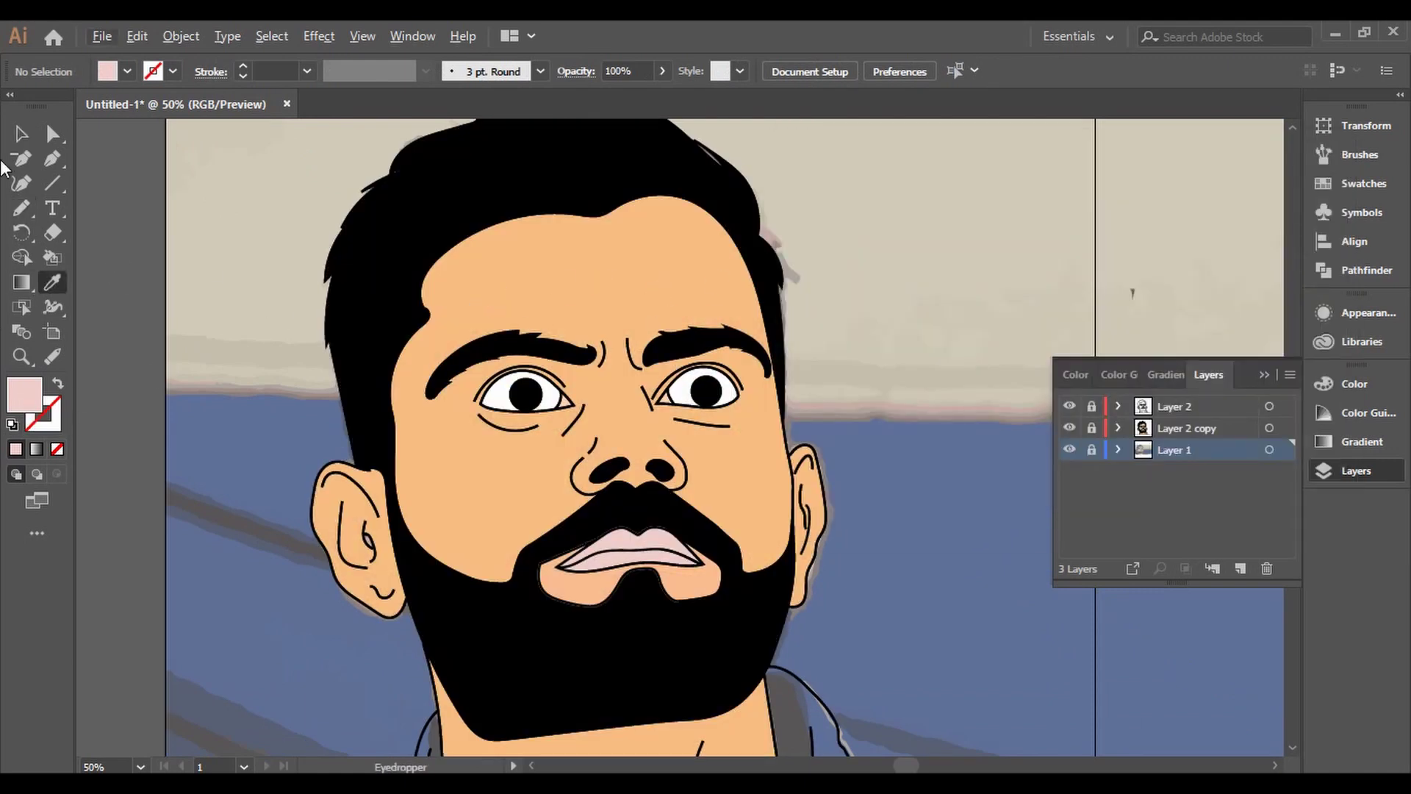
left_click(768, 318)
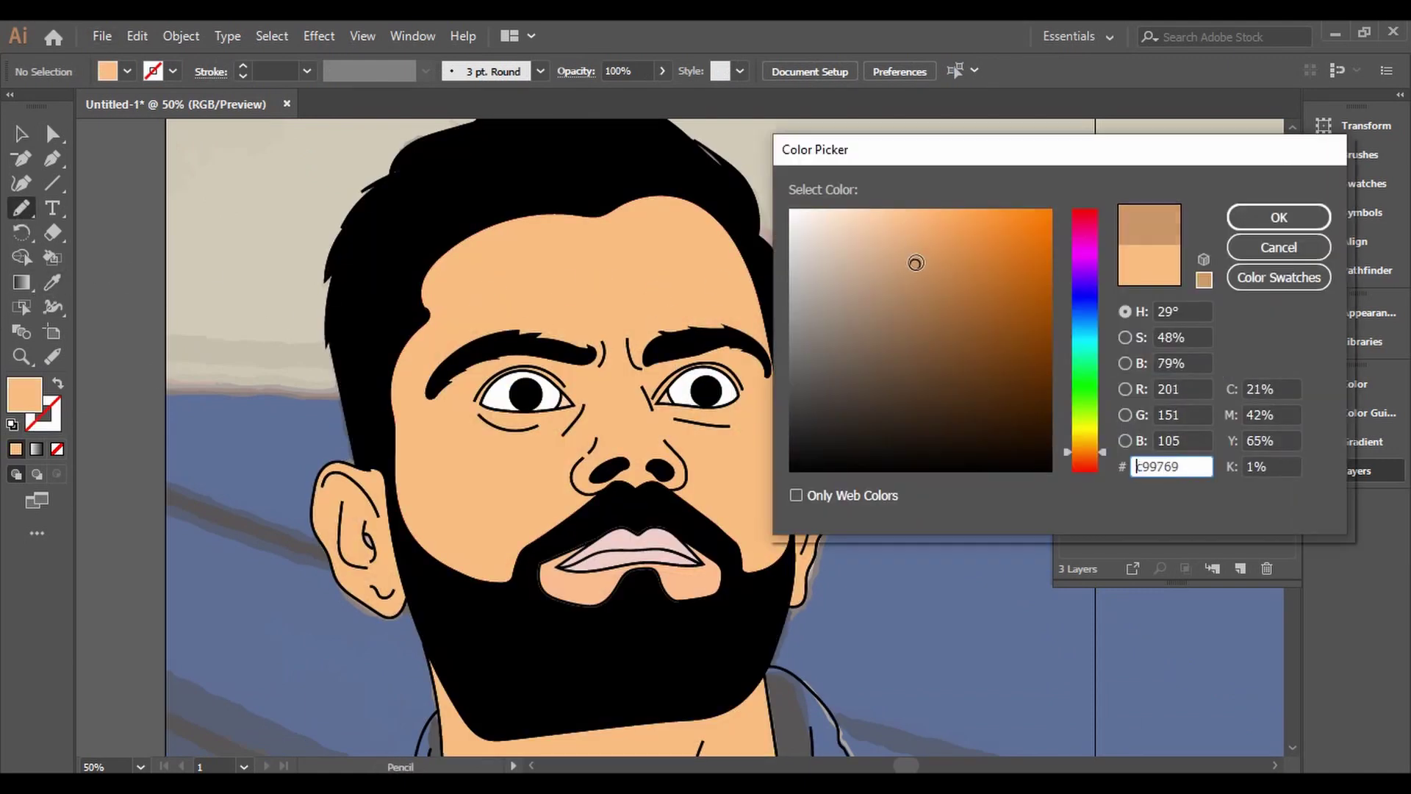
Confirm the darker skin shade and draw a shadow shape under the left eye
left_click(1279, 218)
scroll(493, 426, "up", 3)
left_click_drag(461, 434, 444, 396)
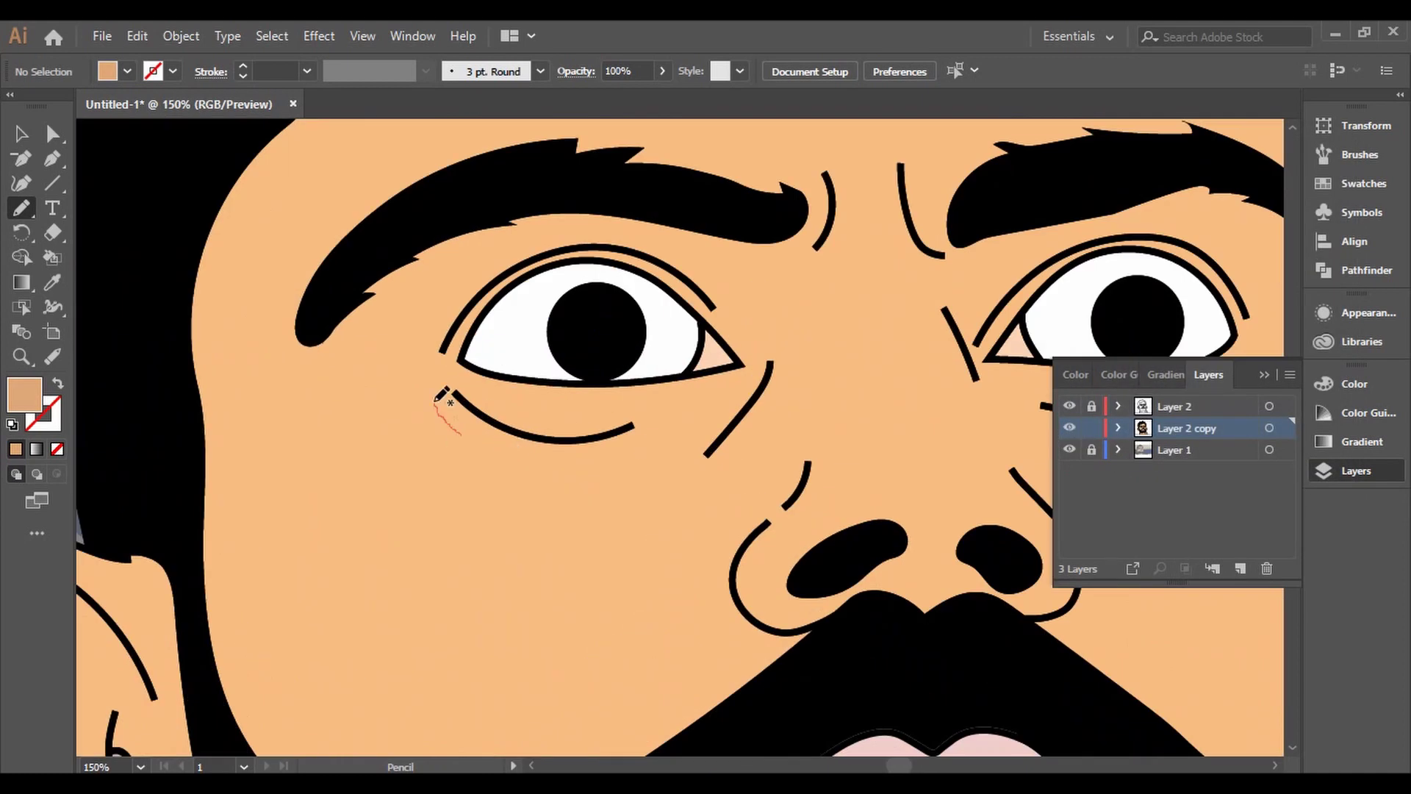
left_click_drag(714, 437, 710, 443)
left_click_drag(441, 385, 642, 386)
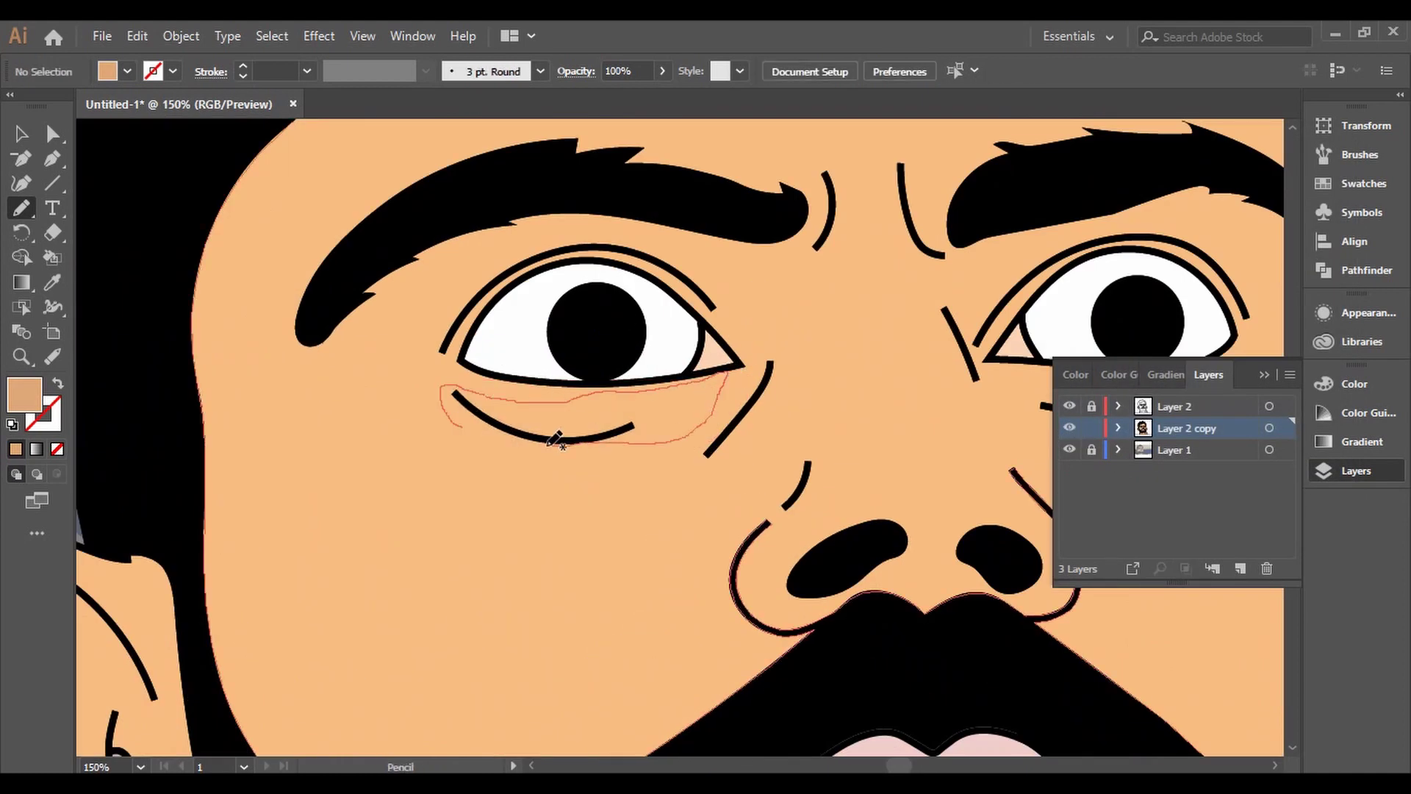
left_click_drag(556, 439, 445, 400)
scroll(394, 387, "down", 3)
scroll(763, 332, "up", 4)
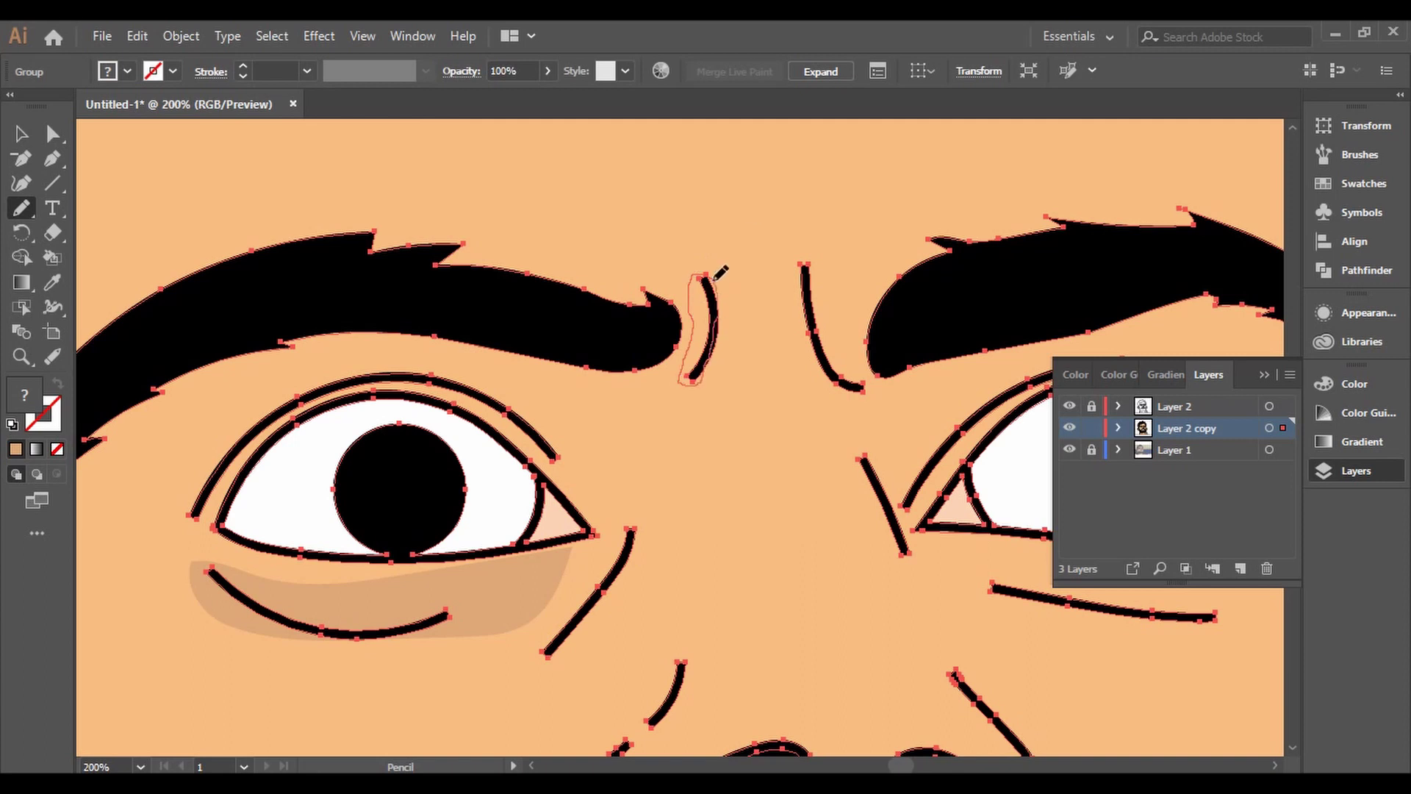
scroll(719, 273, "down", 3)
scroll(735, 331, "up", 4)
Add darker shading beside the inner brow and along the frown line
mouse_move(746, 417)
left_mouse_down()
mouse_move(761, 382)
mouse_move(792, 397)
left_mouse_up()
scroll(511, 426, "right", 10)
left_click_drag(467, 290, 485, 396)
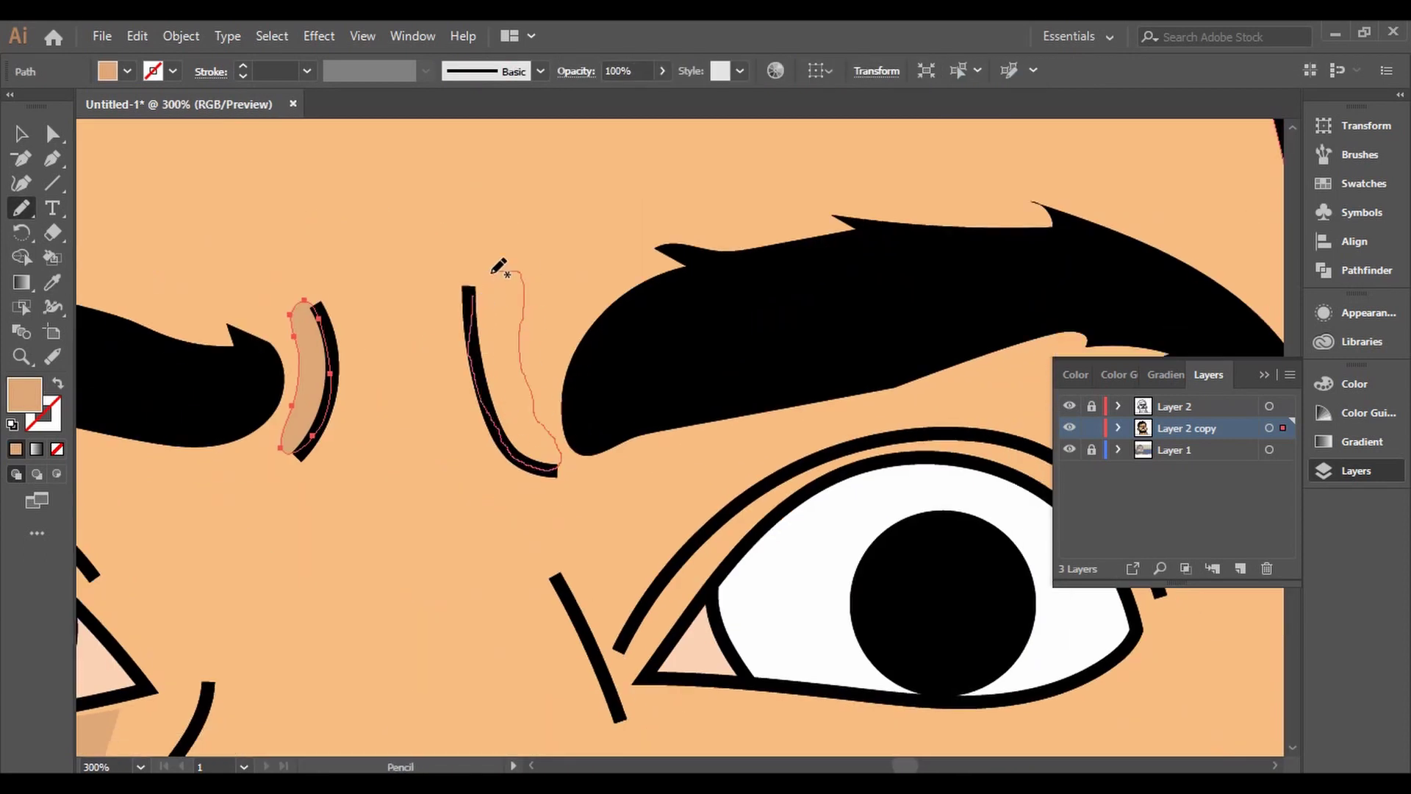
left_click_drag(498, 266, 470, 288)
scroll(470, 288, "down", 3)
scroll(434, 338, "up", 4)
left_click(434, 338, "ctrl")
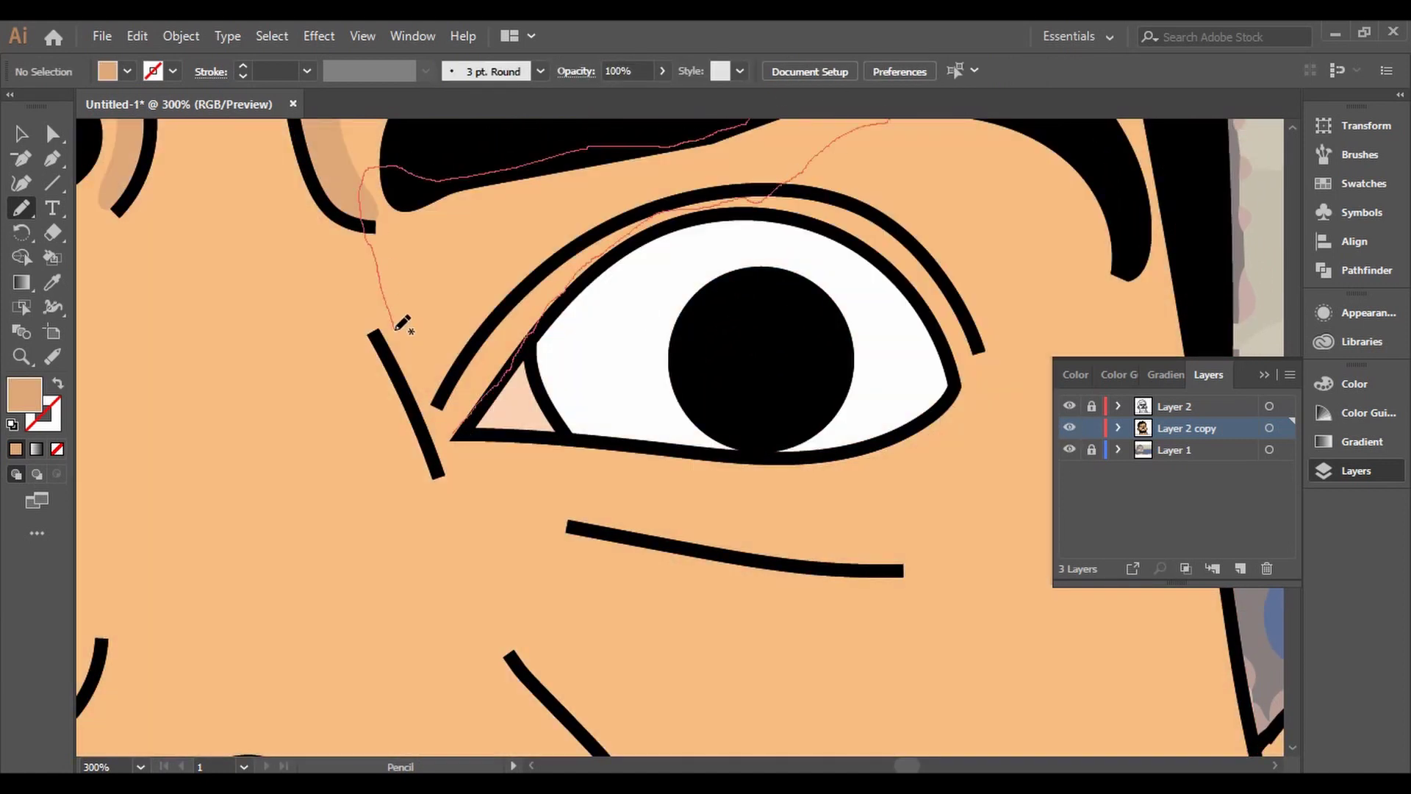
Shade the right eye's upper lid, under the eye, the cheek and the eye corner
left_click_drag(395, 328, 857, 198)
scroll(857, 199, "down", 1)
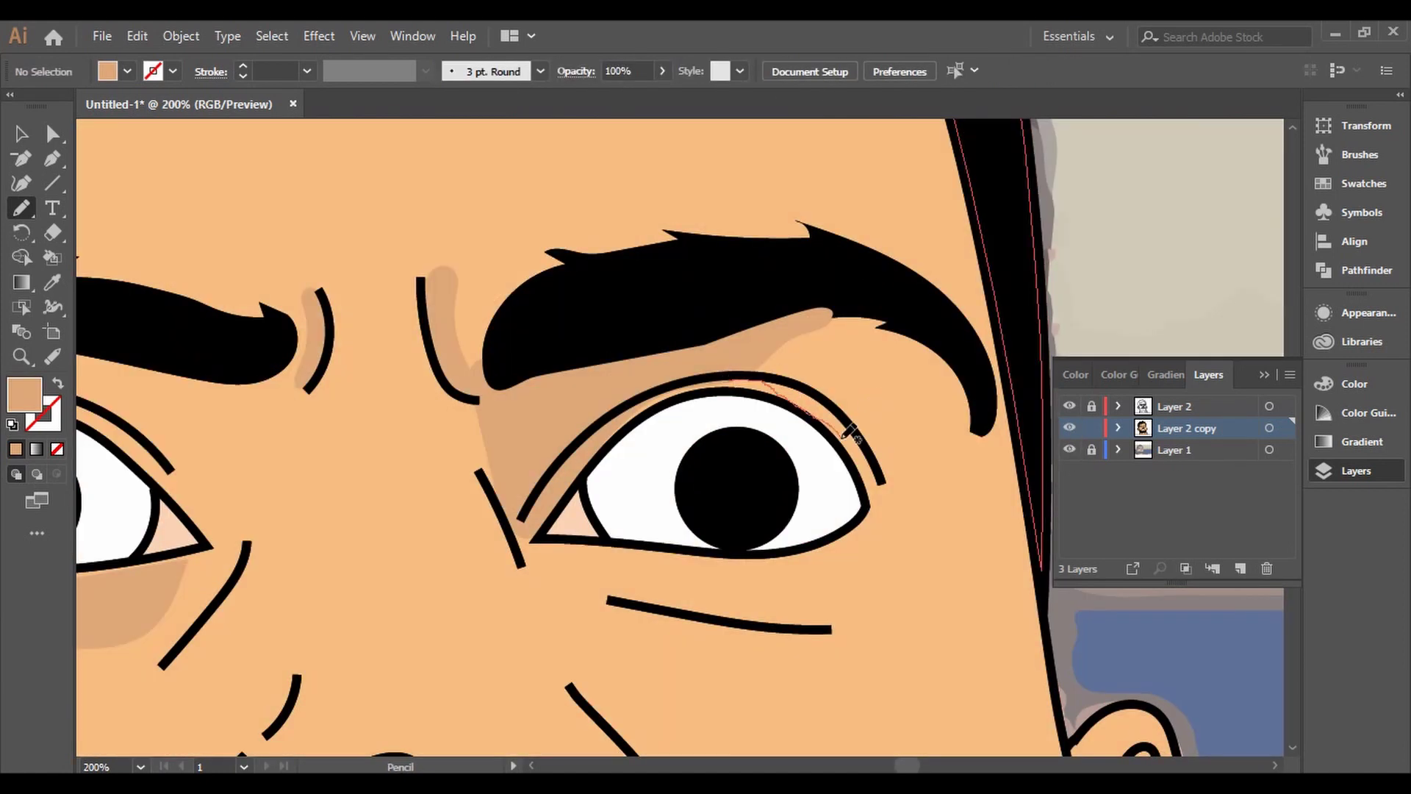
left_click_drag(737, 359, 741, 366)
scroll(736, 359, "down", 3)
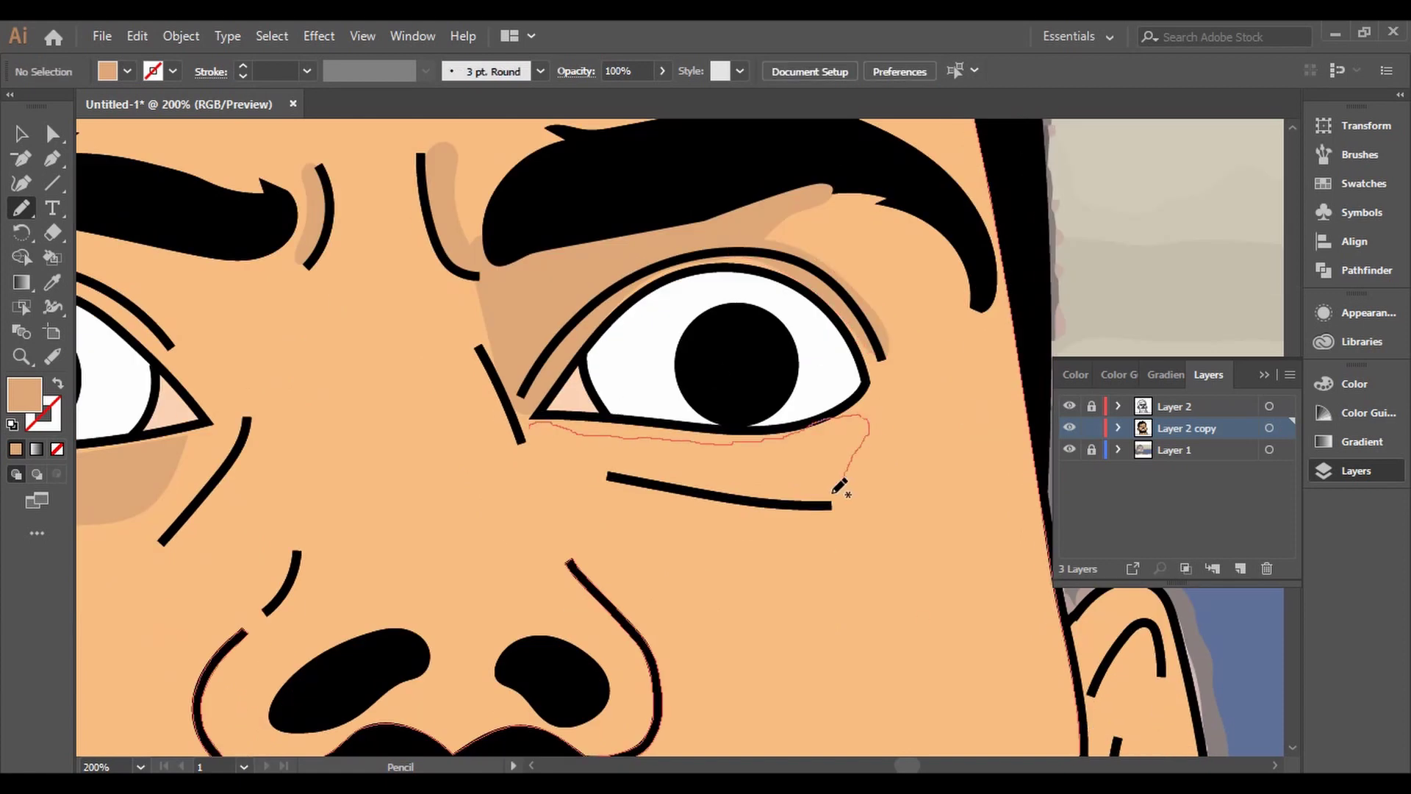
left_click_drag(556, 412, 553, 414)
left_click_drag(478, 329, 613, 343)
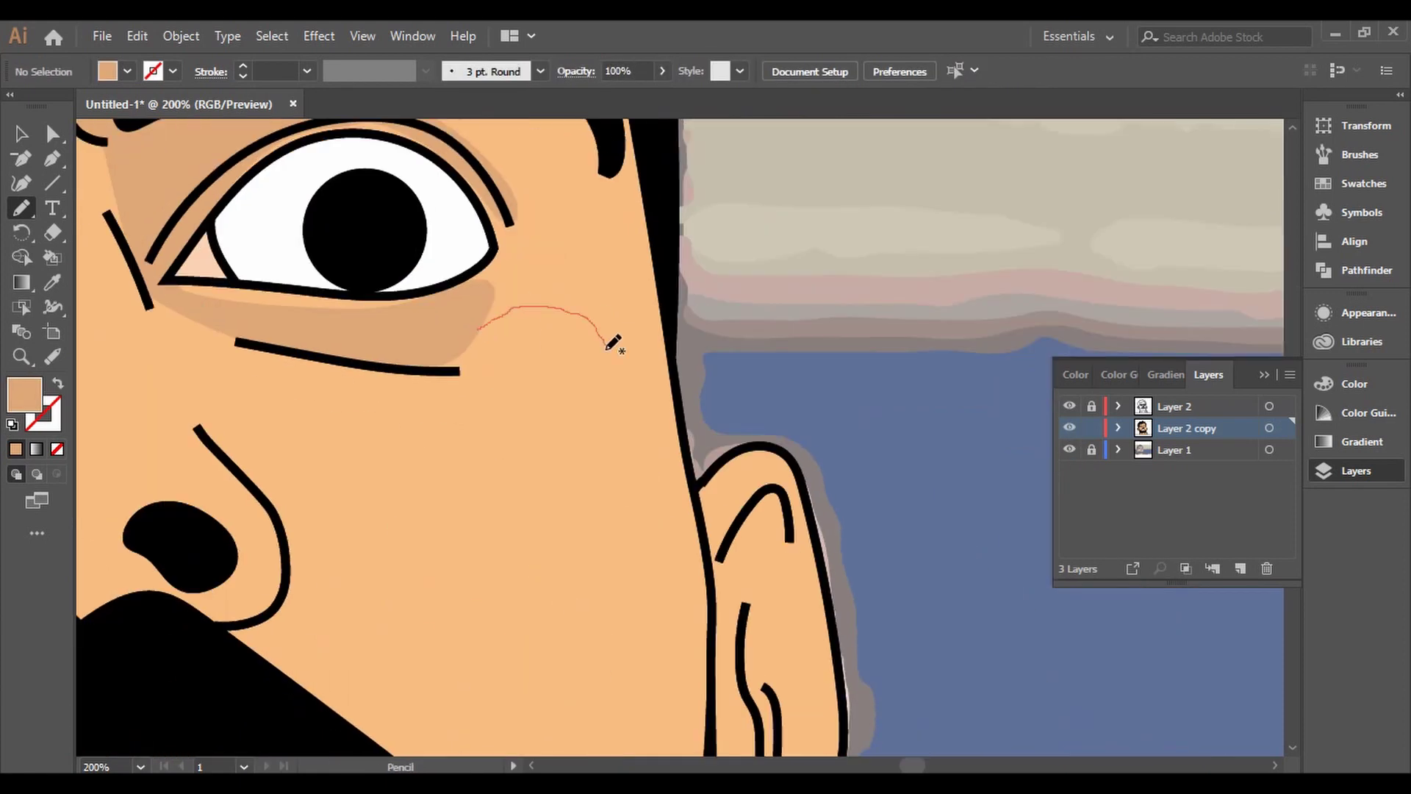
left_click_drag(663, 283, 602, 167)
scroll(593, 253, "up", 3)
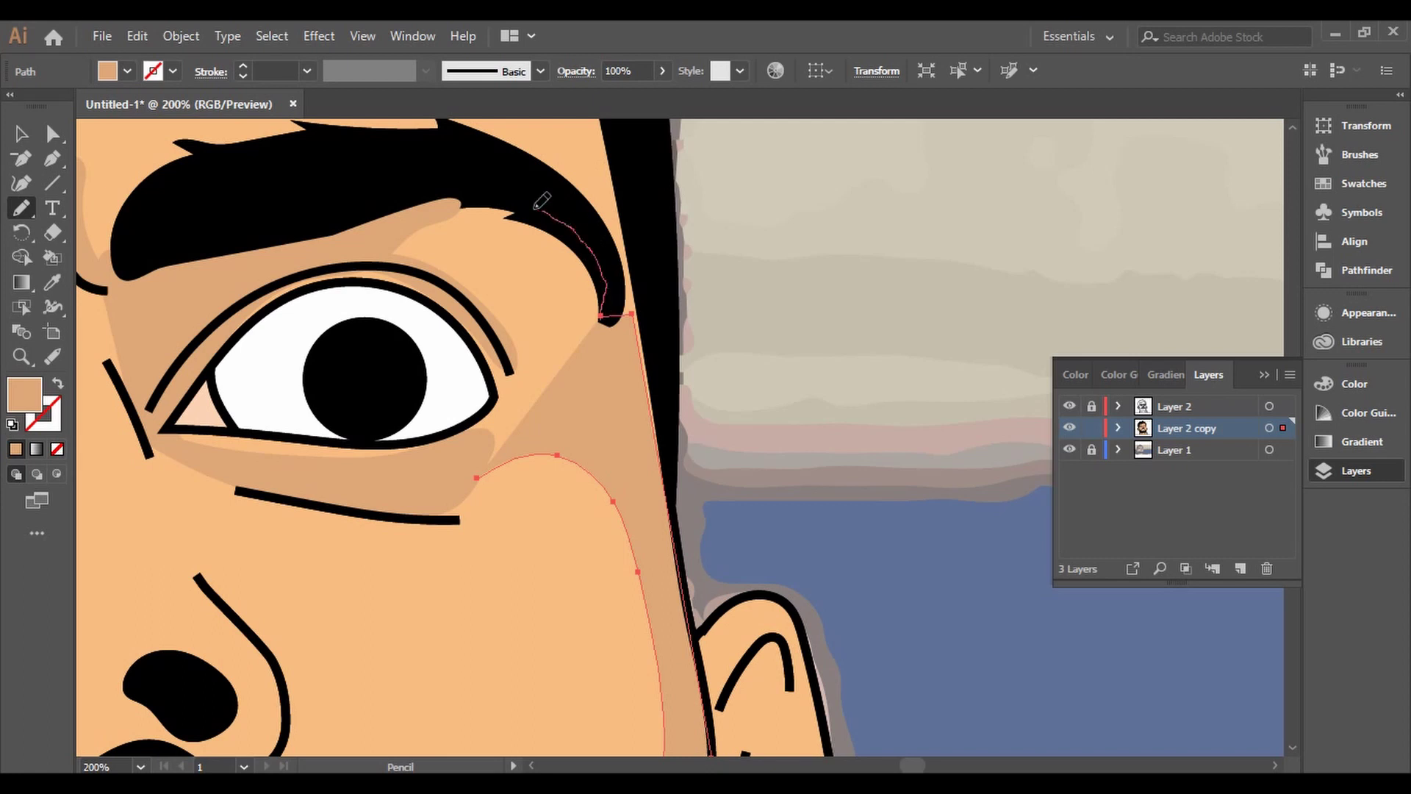
scroll(738, 343, "right", 3)
left_click_drag(621, 379, 463, 529)
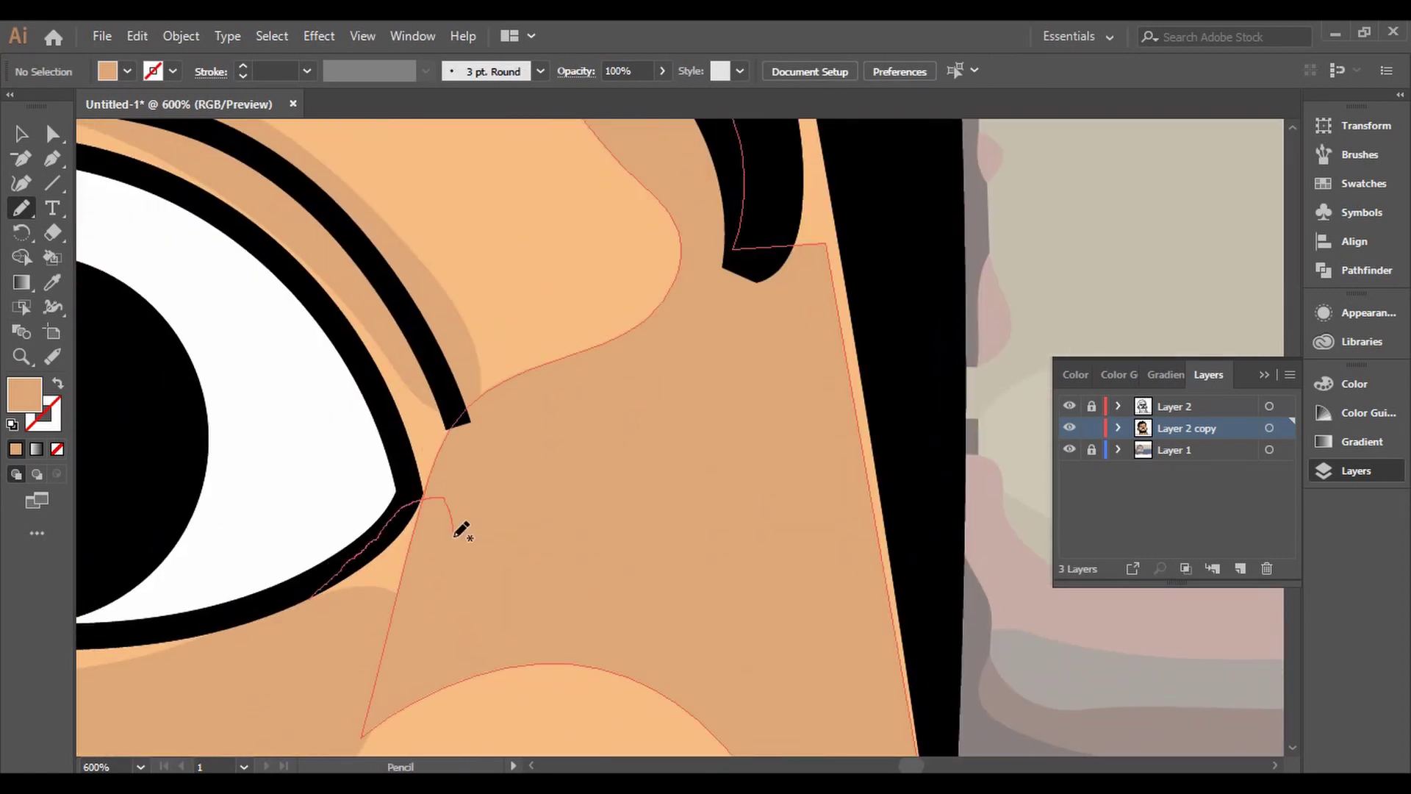
Shade the right side of the face along the jaw beside the beard, then begin the chin shading
key("ctrl+minus")
key("ctrl+minus")
key("ctrl+plus")
key("ctrl+plus")
key("ctrl+plus")
left_click_drag(549, 200, 558, 263)
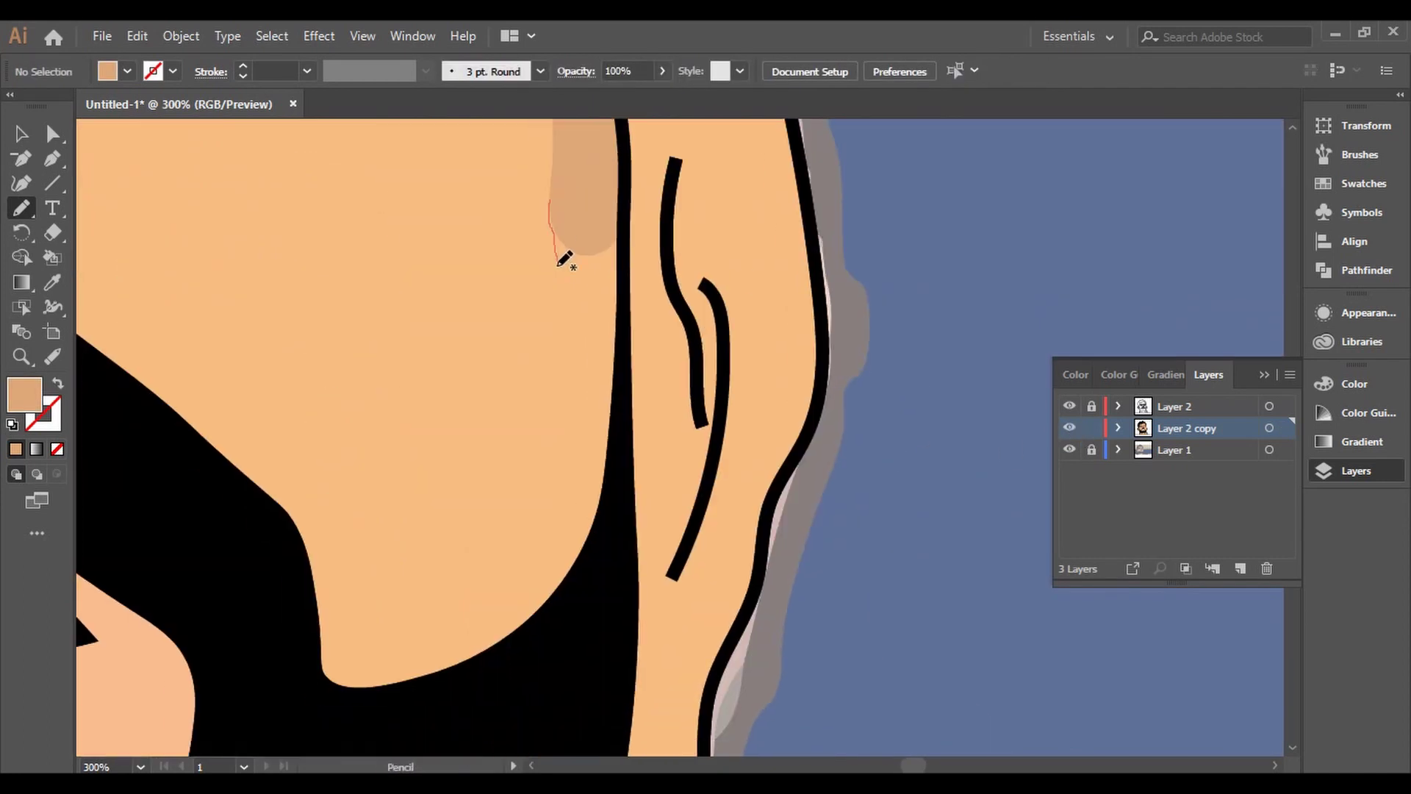
key("ctrl+minus")
key("ctrl+plus")
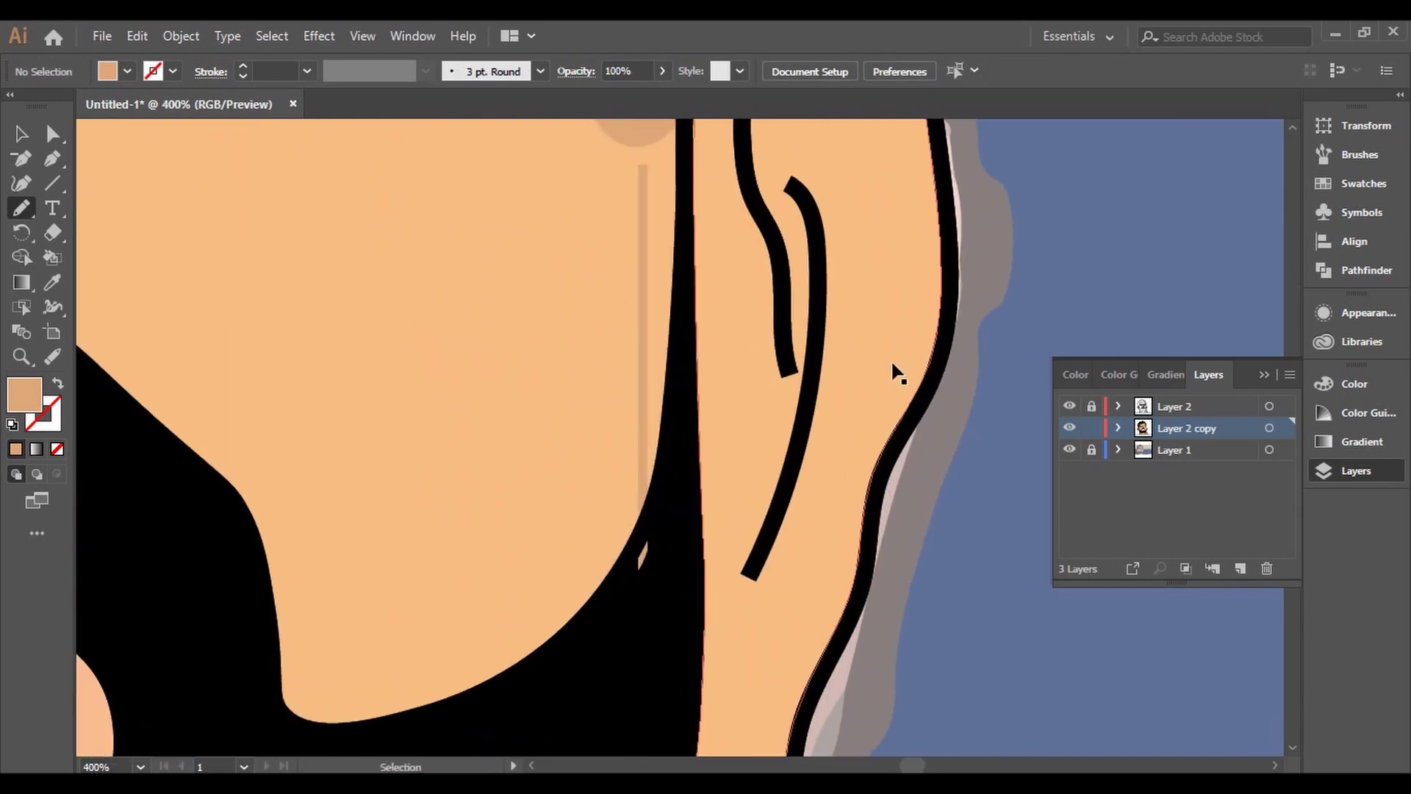
mouse_move(630, 220)
left_mouse_down()
mouse_move(637, 272)
mouse_move(700, 269)
left_mouse_up()
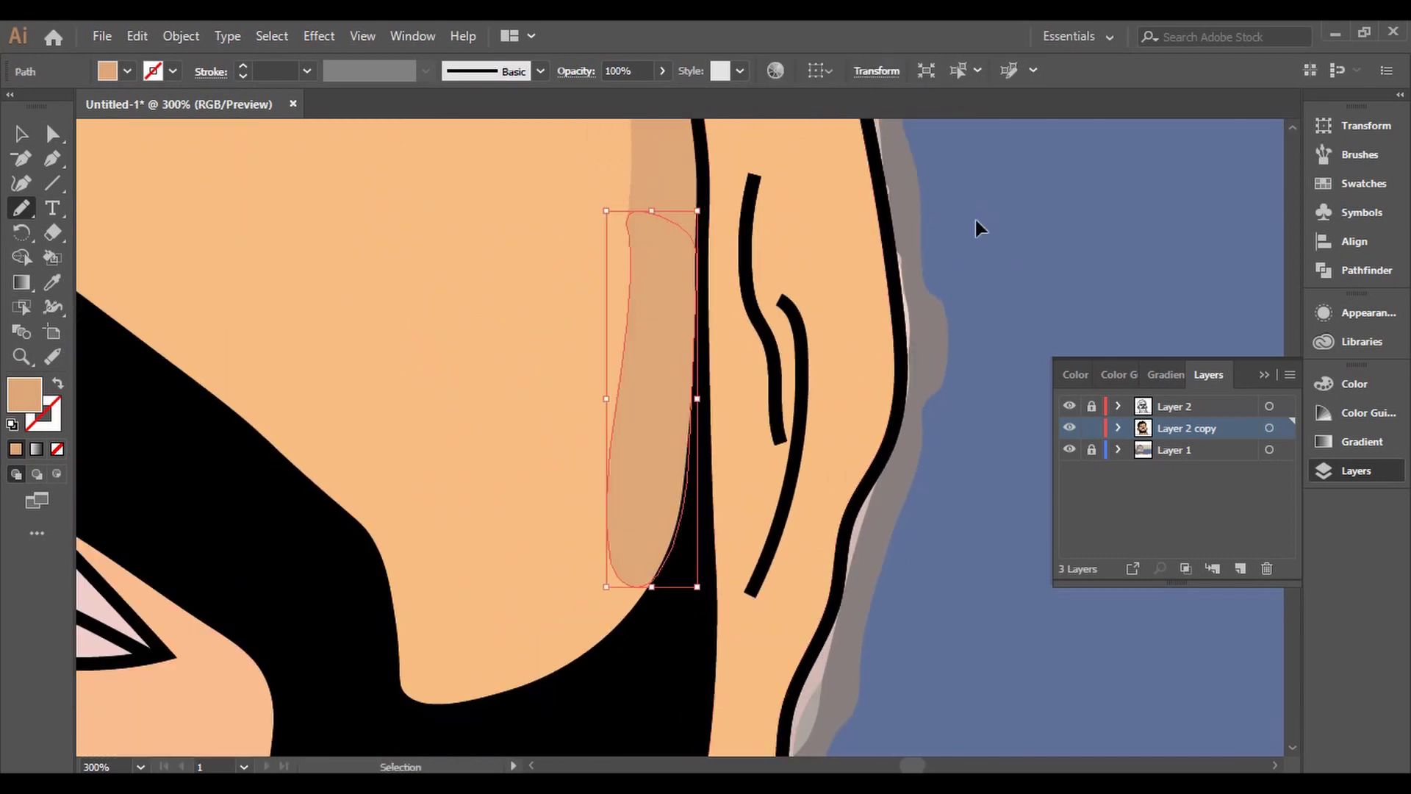
key("ctrl+minus")
left_click_drag(689, 480, 675, 540)
Shade the chin edge, the inside of the right ear and the jaw beside it
left_click_drag(692, 479, 694, 479)
key("ctrl+minus")
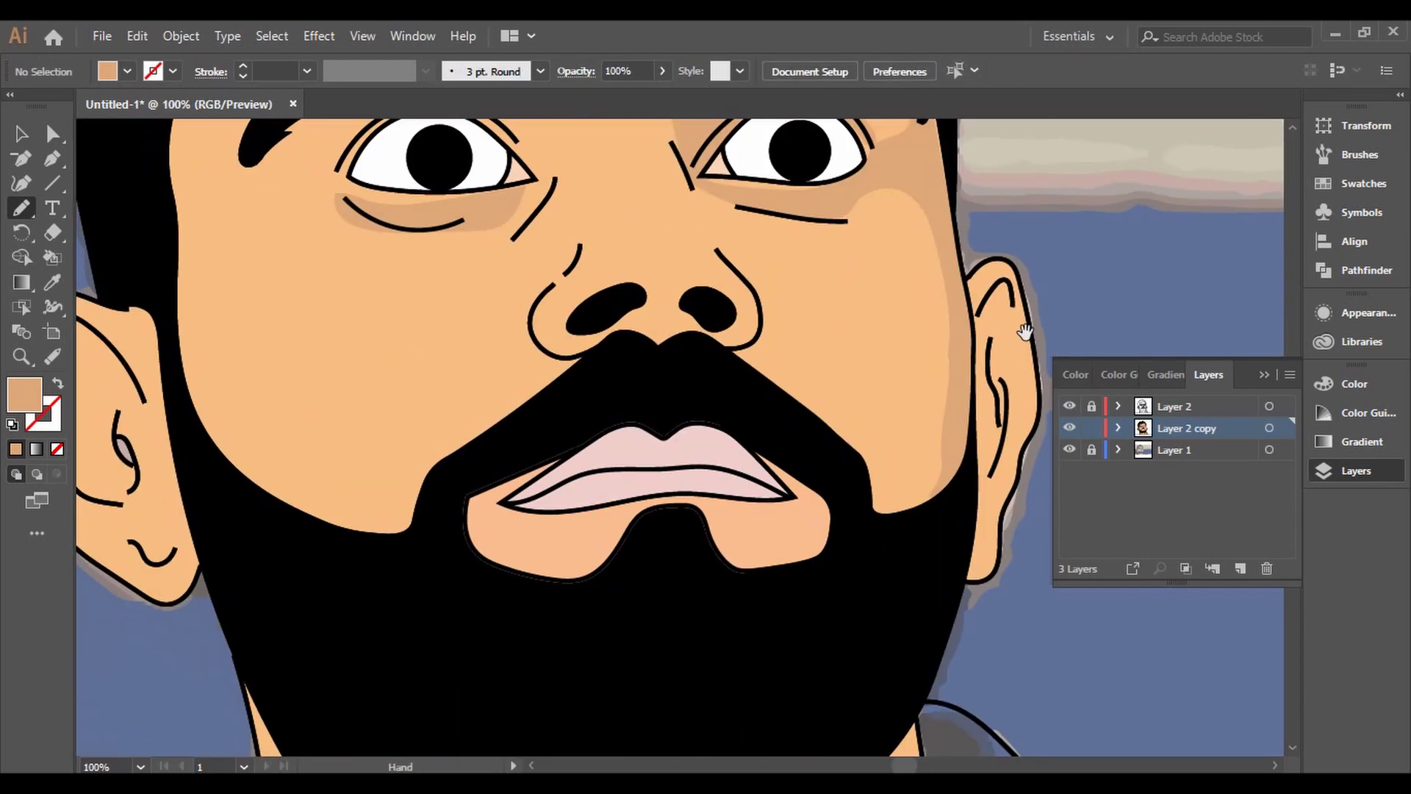
key("ctrl+plus")
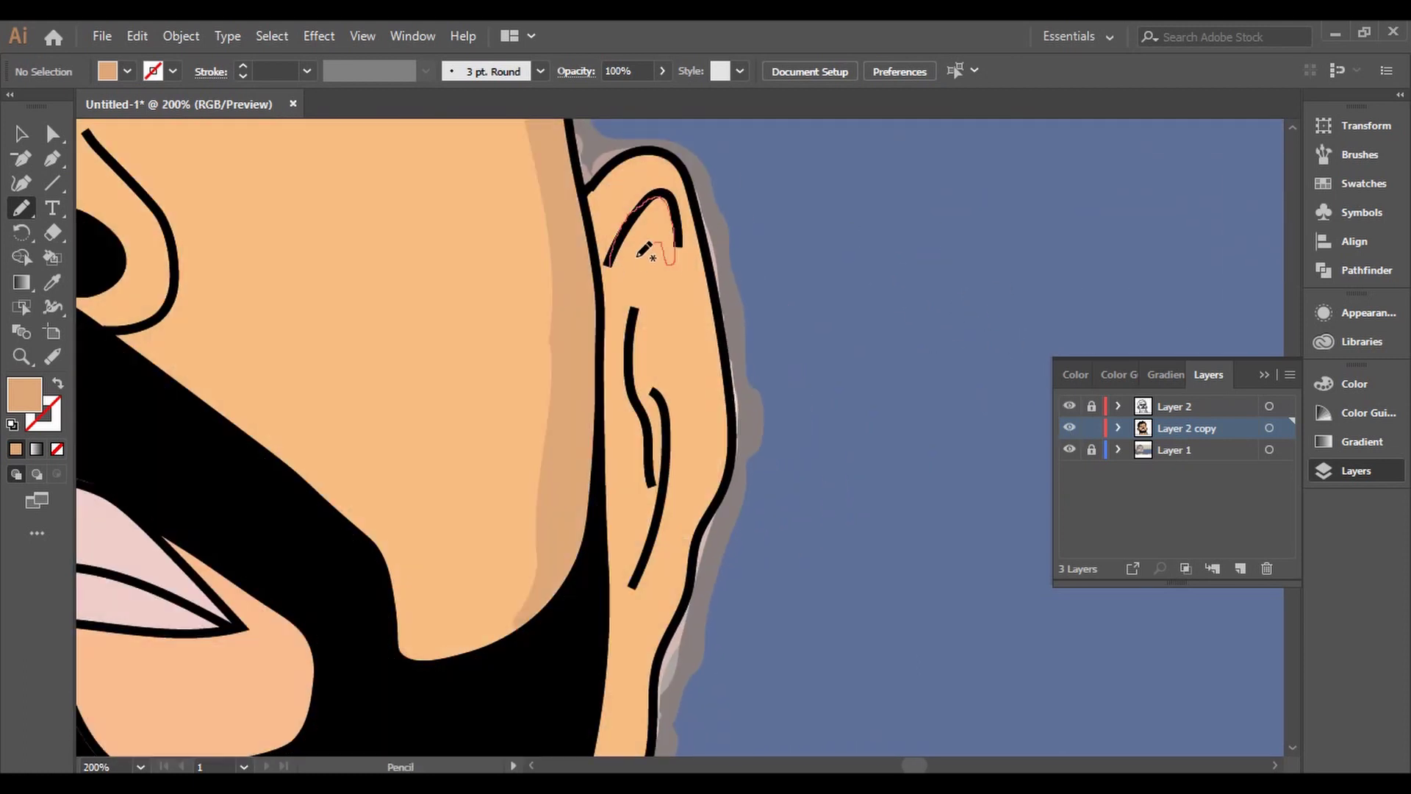
left_click_drag(639, 256, 636, 257)
scroll(667, 447, "down", 4)
left_click_drag(652, 593, 603, 643)
scroll(644, 322, "up", 3)
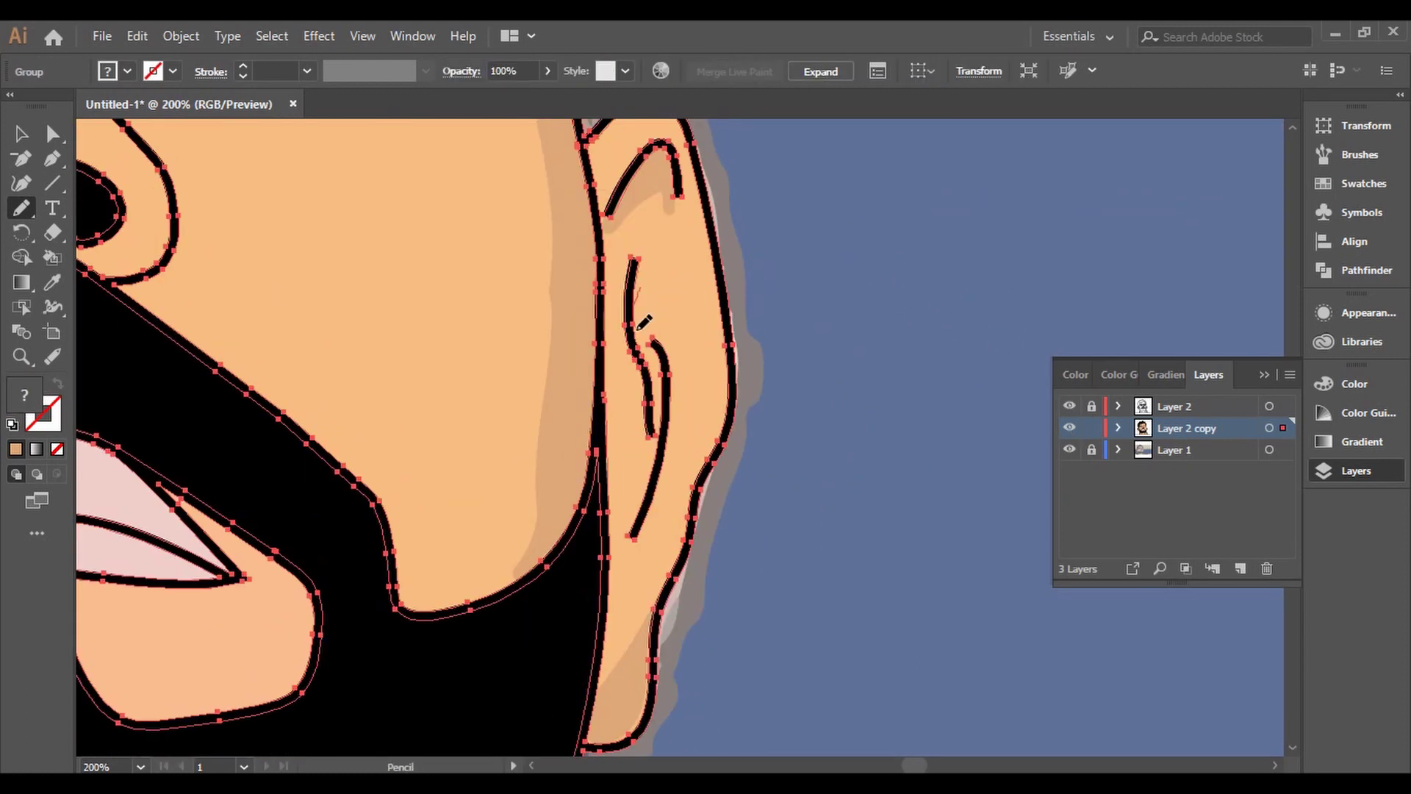
left_click_drag(653, 335, 652, 337)
key("ctrl+shift+a")
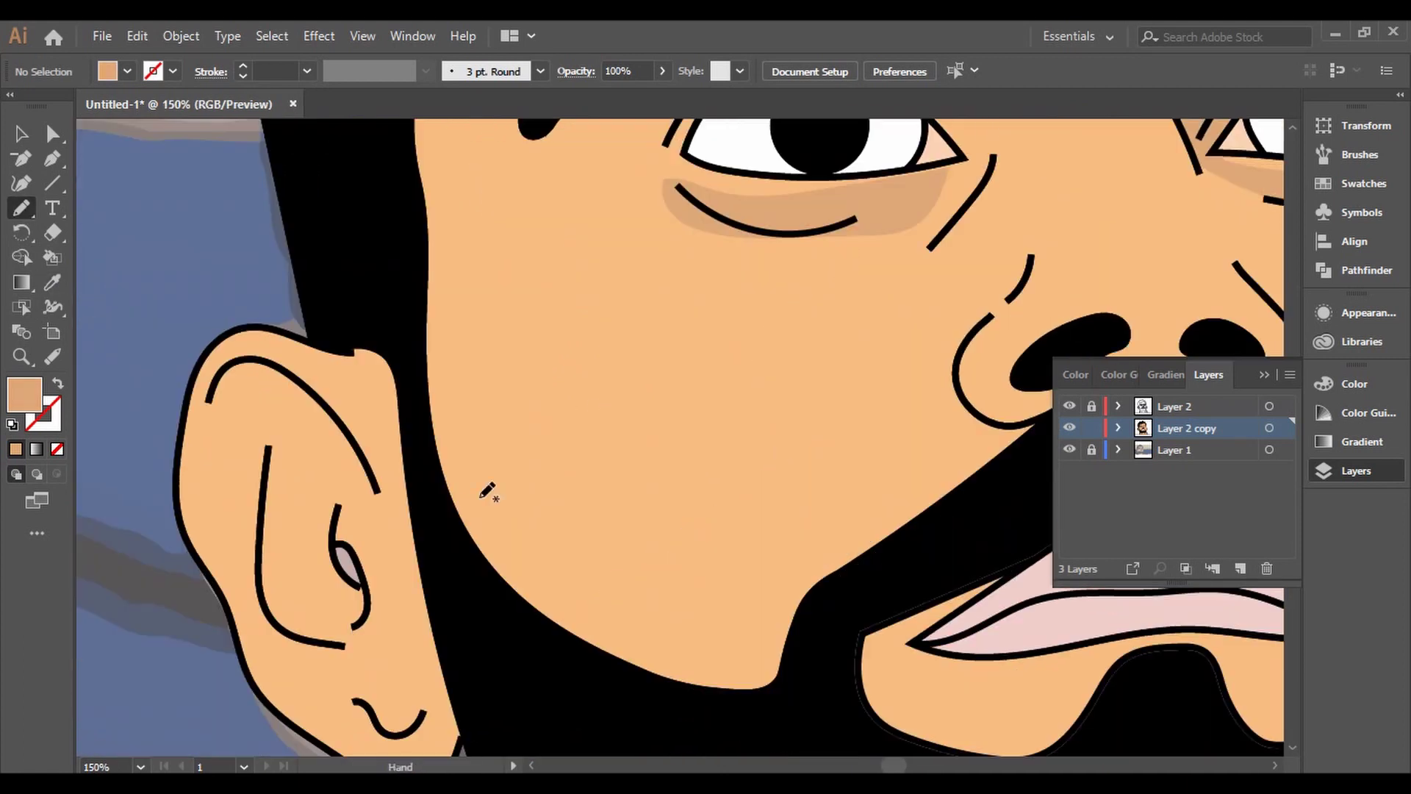
Add darker shading to the left ear's upper curve, inside, bottom and outer edge
key("n")
left_click_drag(208, 351, 259, 301)
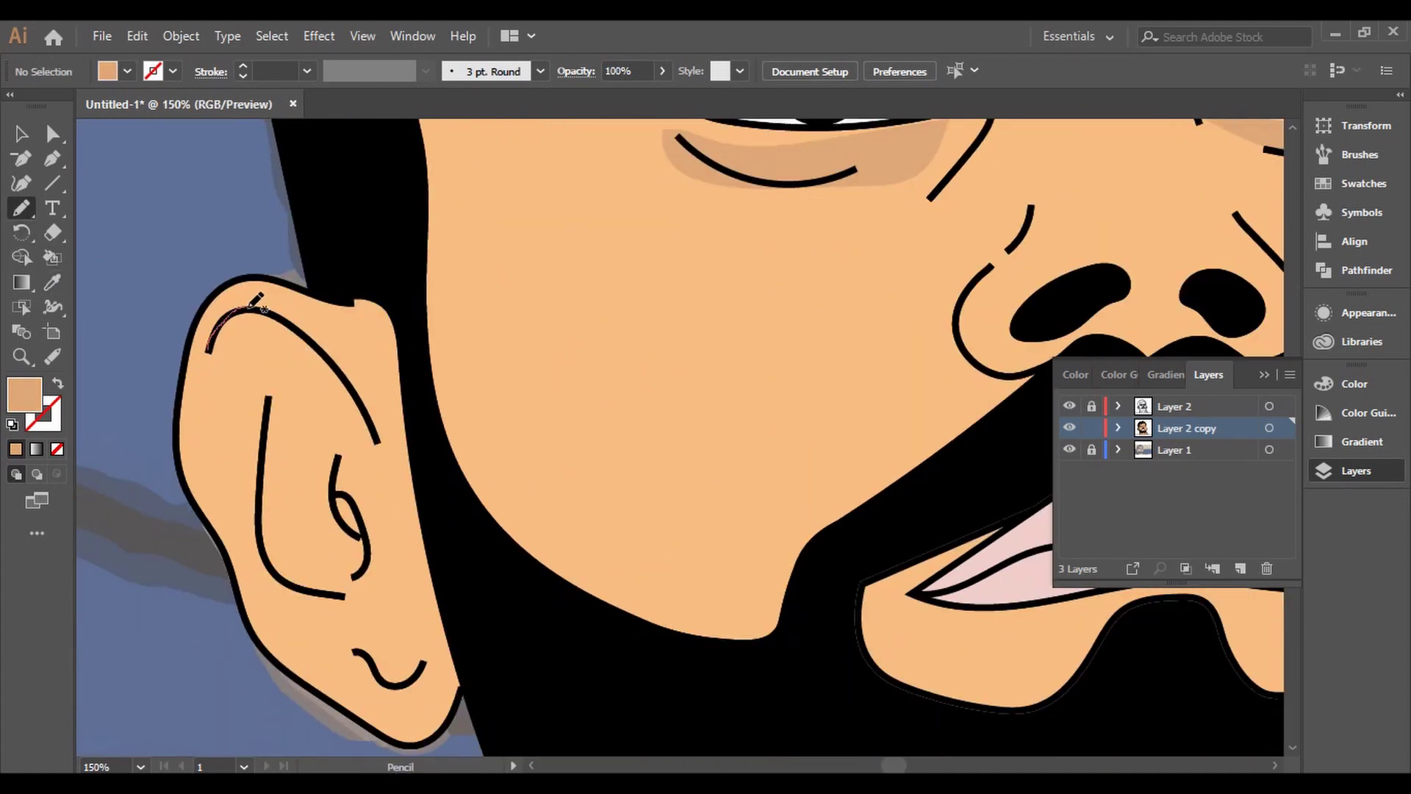
left_click_drag(232, 359, 209, 349)
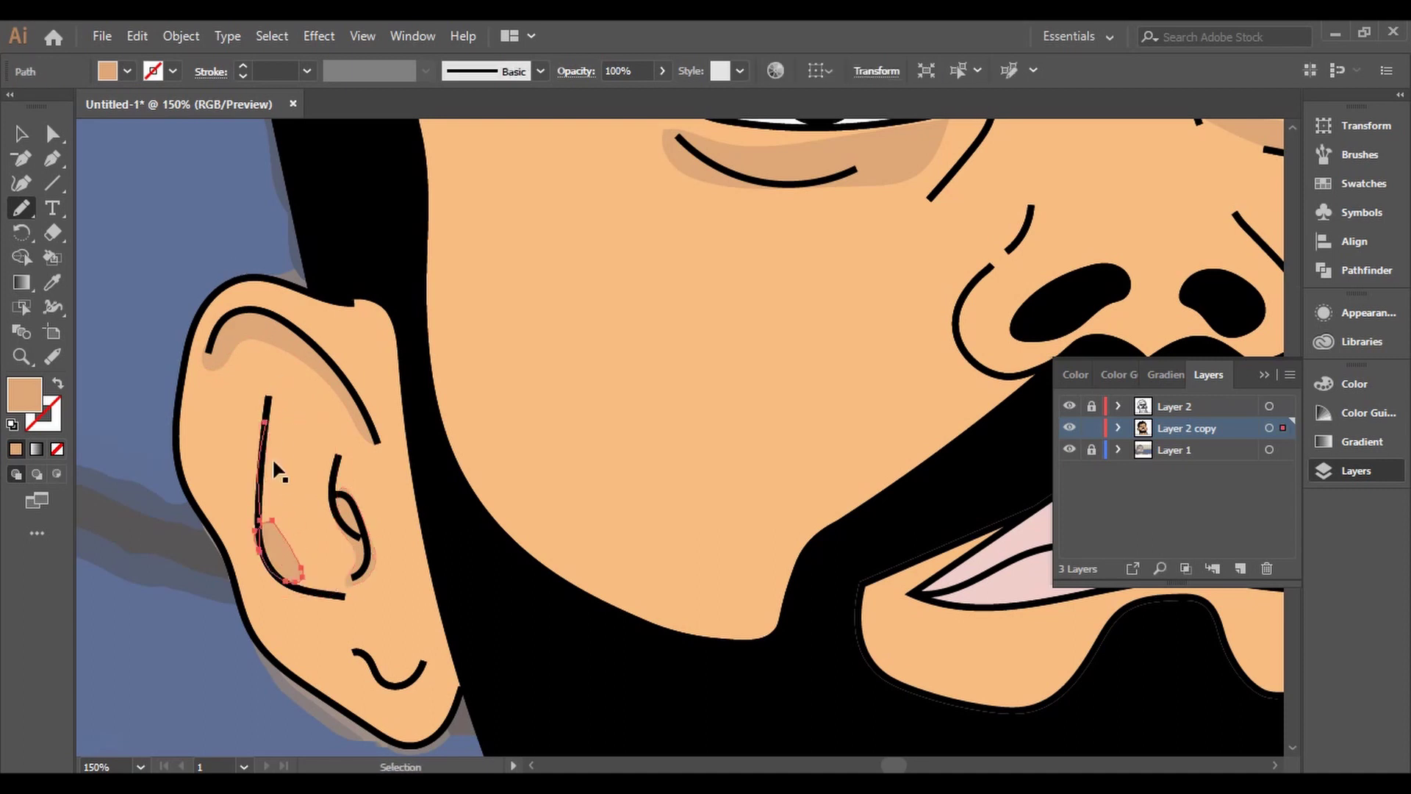
key("ctrl+a")
key("ctrl+shift+a")
left_click_drag(271, 510, 274, 422)
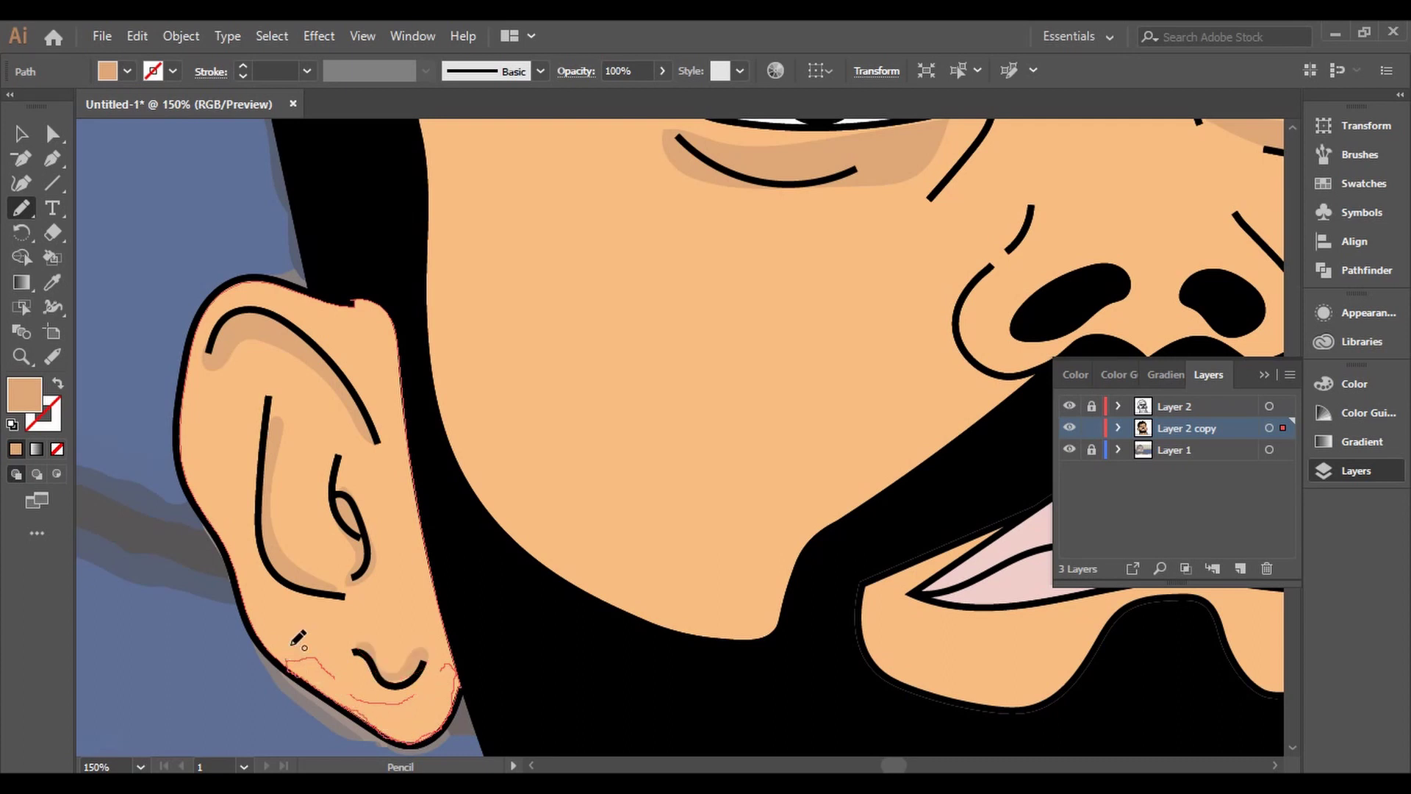
left_click_drag(298, 639, 298, 641)
key("ctrl+shift+a")
left_click_drag(177, 439, 177, 439)
key("shift+grave")
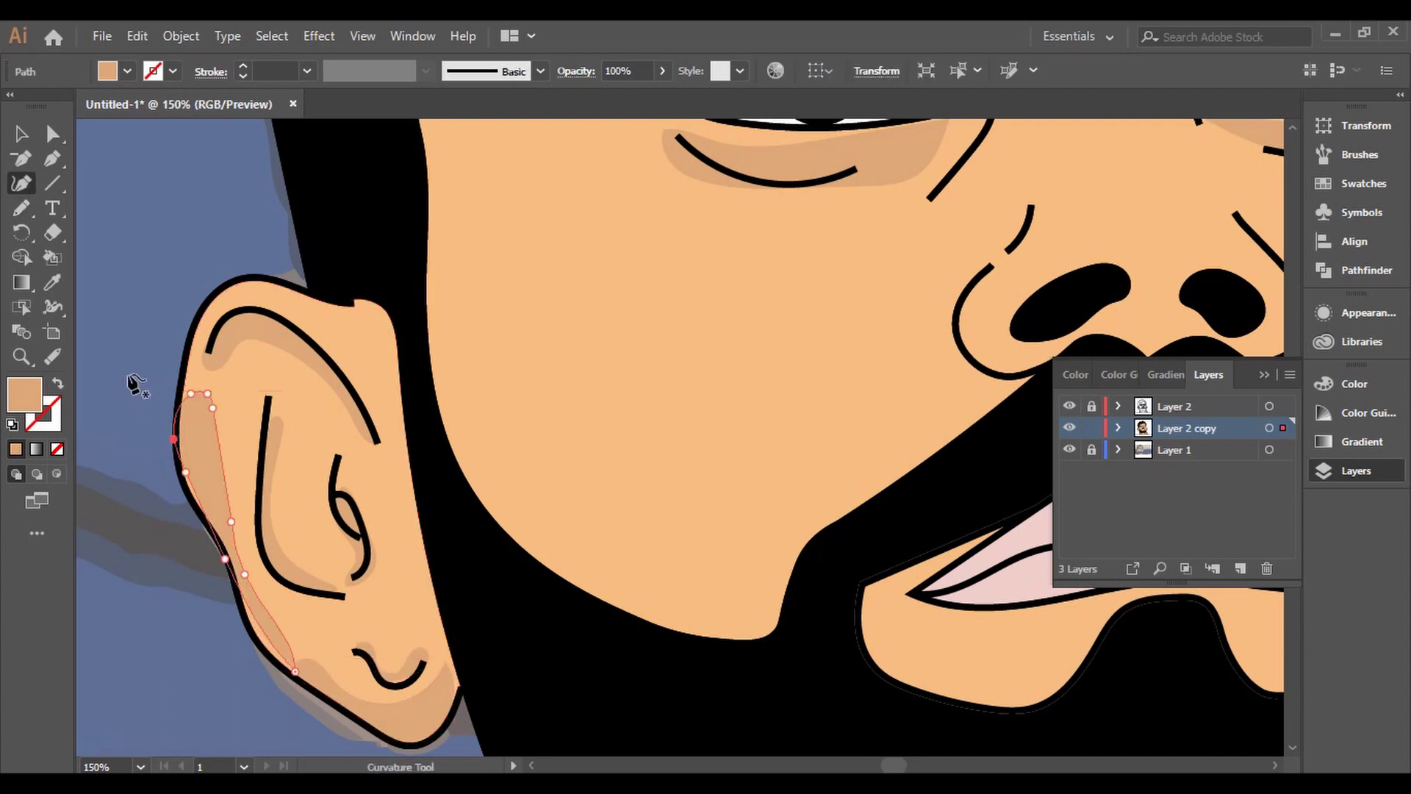
key("n")
key("ctrl+minus")
key("ctrl+minus")
Hide the line-art layer, draw the forehead shadow, and fit its top to the hairline
left_click(1069, 427)
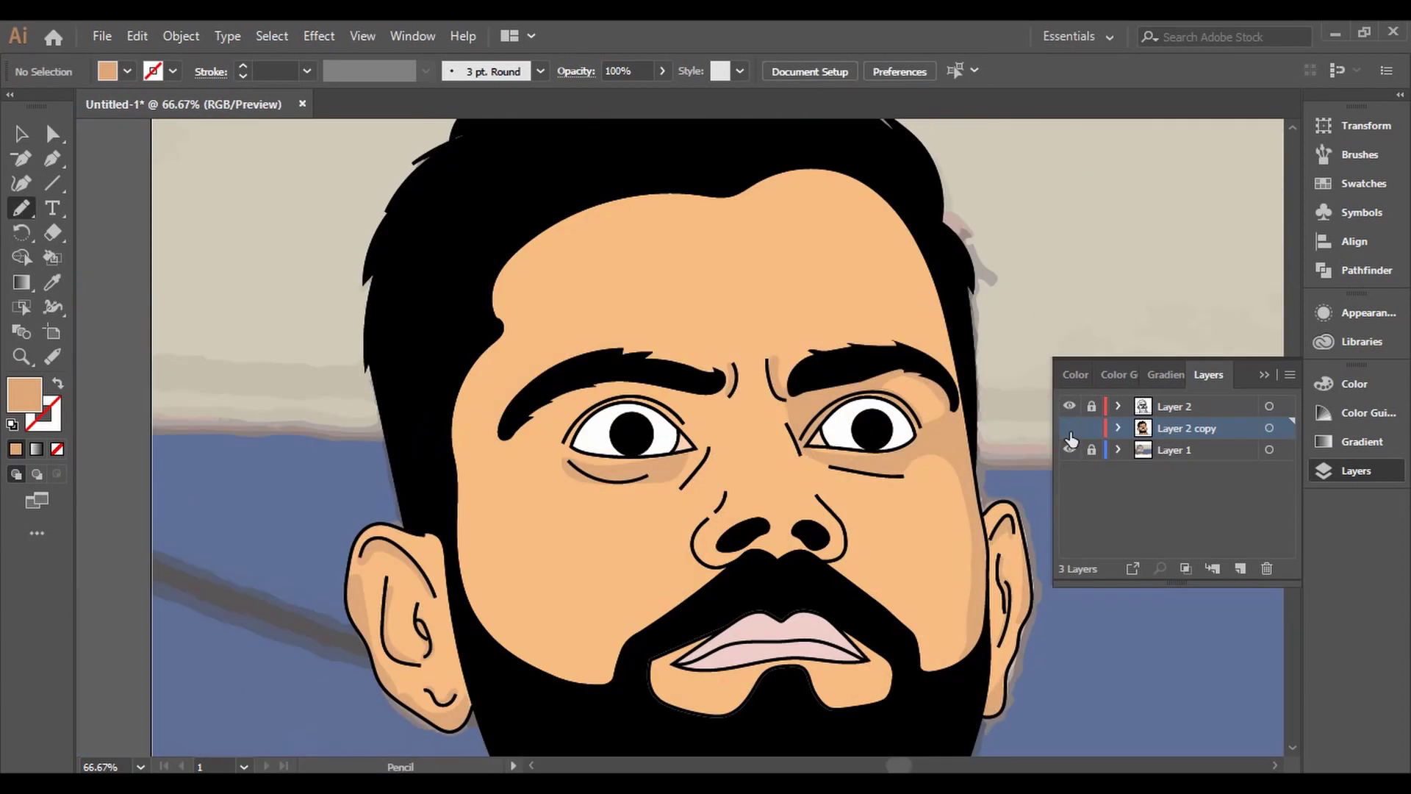
left_click_drag(572, 430, 557, 438)
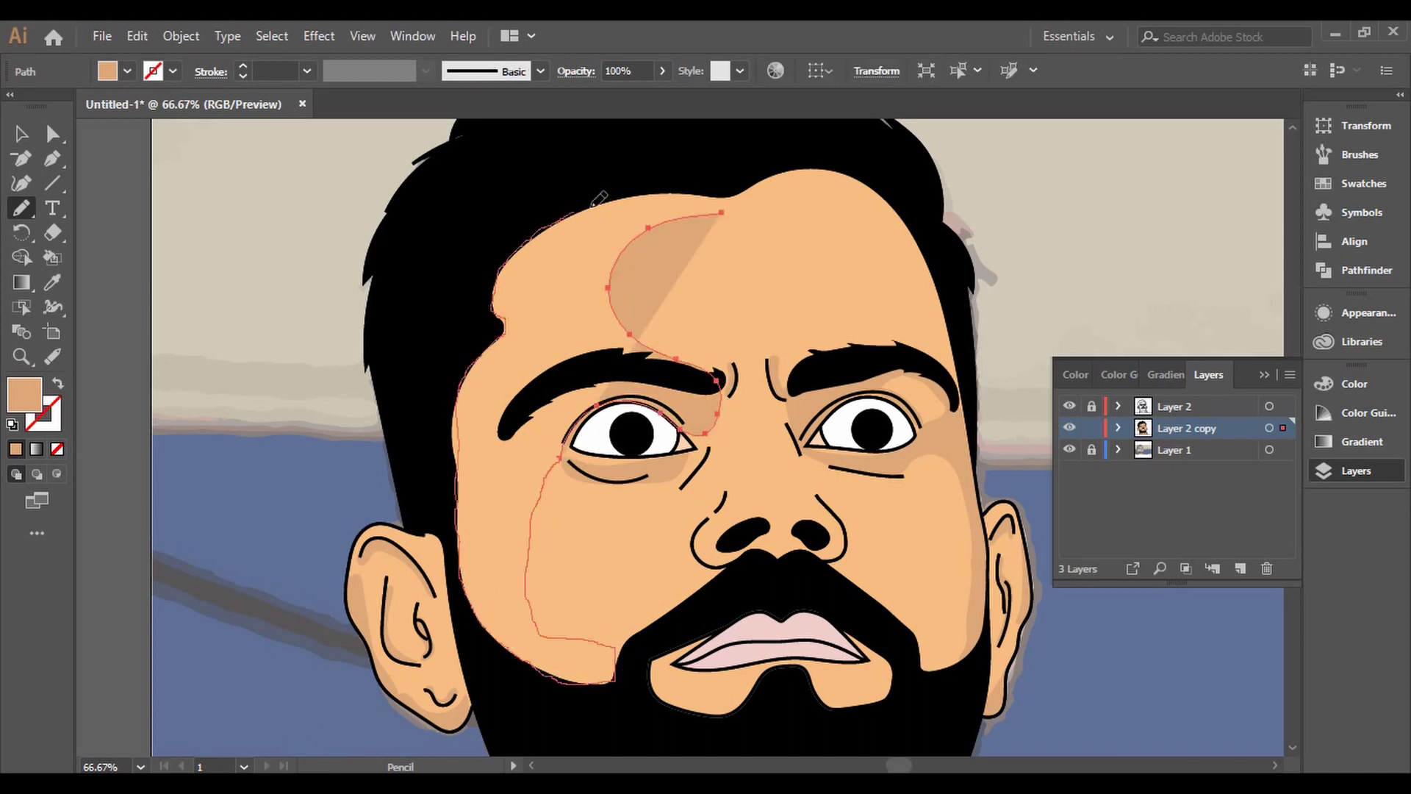
scroll(727, 206, "up", 1)
scroll(282, 208, "up", 2)
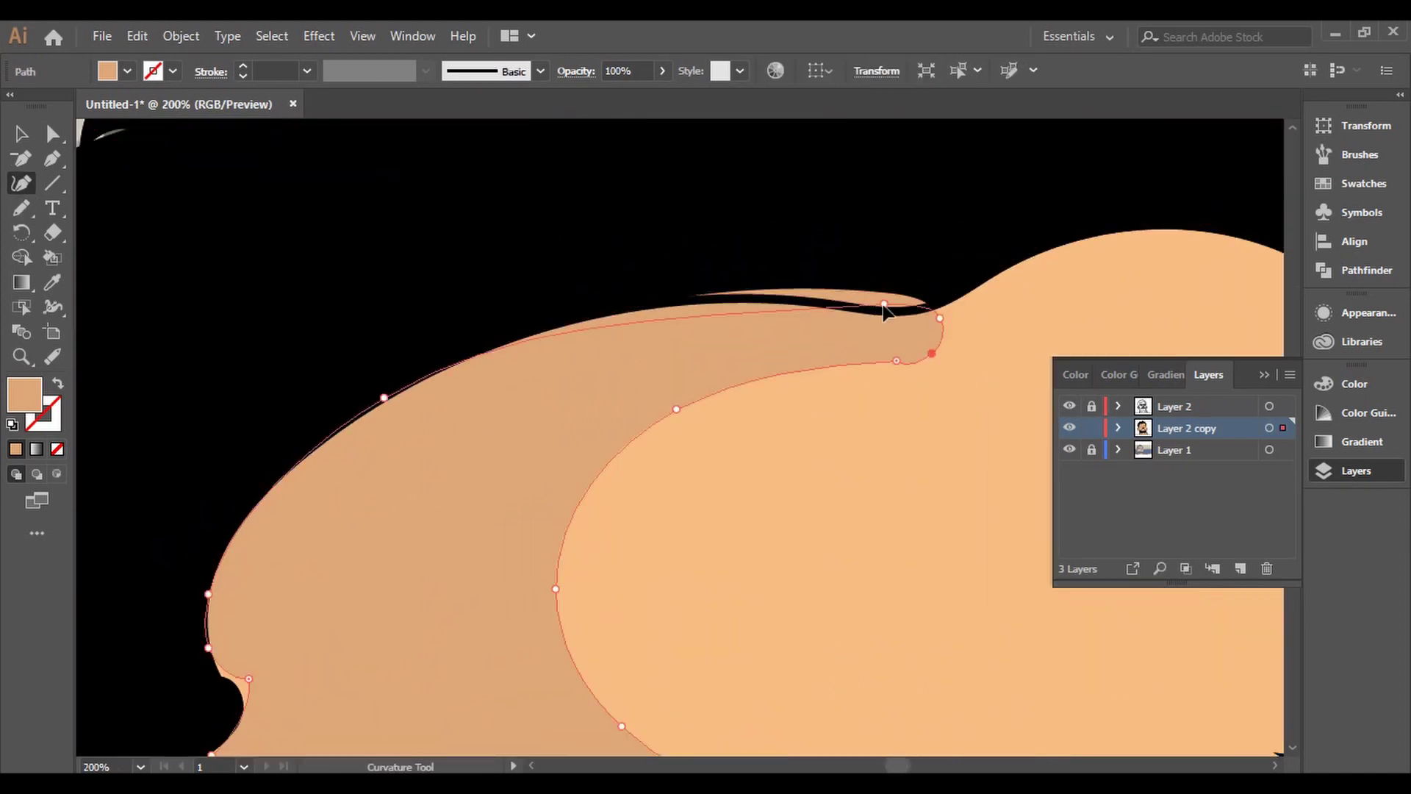
left_click_drag(884, 304, 898, 312)
left_click(719, 302)
scroll(627, 381, "up", 1)
left_click(546, 418)
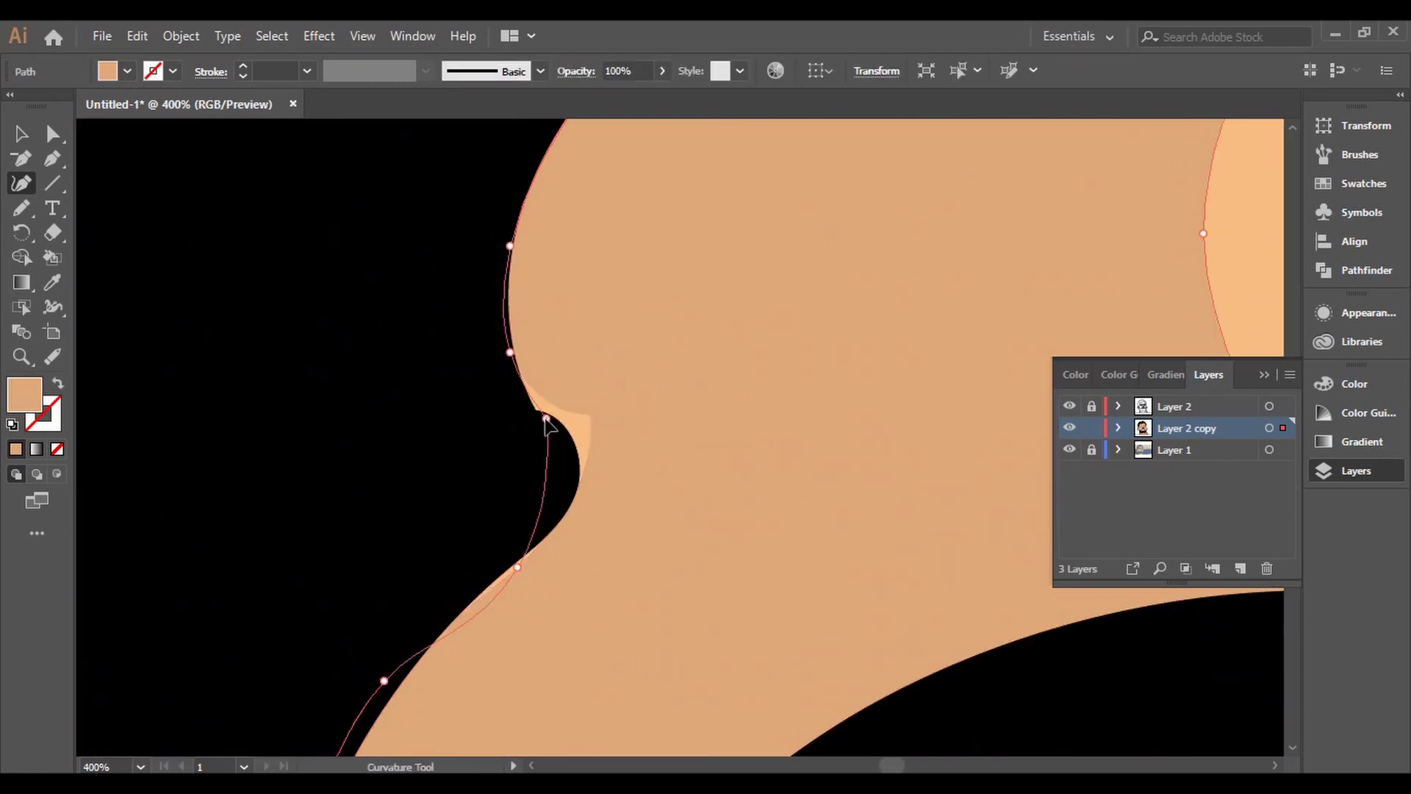
scroll(559, 526, "down", 2)
scroll(372, 505, "down", 4)
scroll(402, 415, "down", 2)
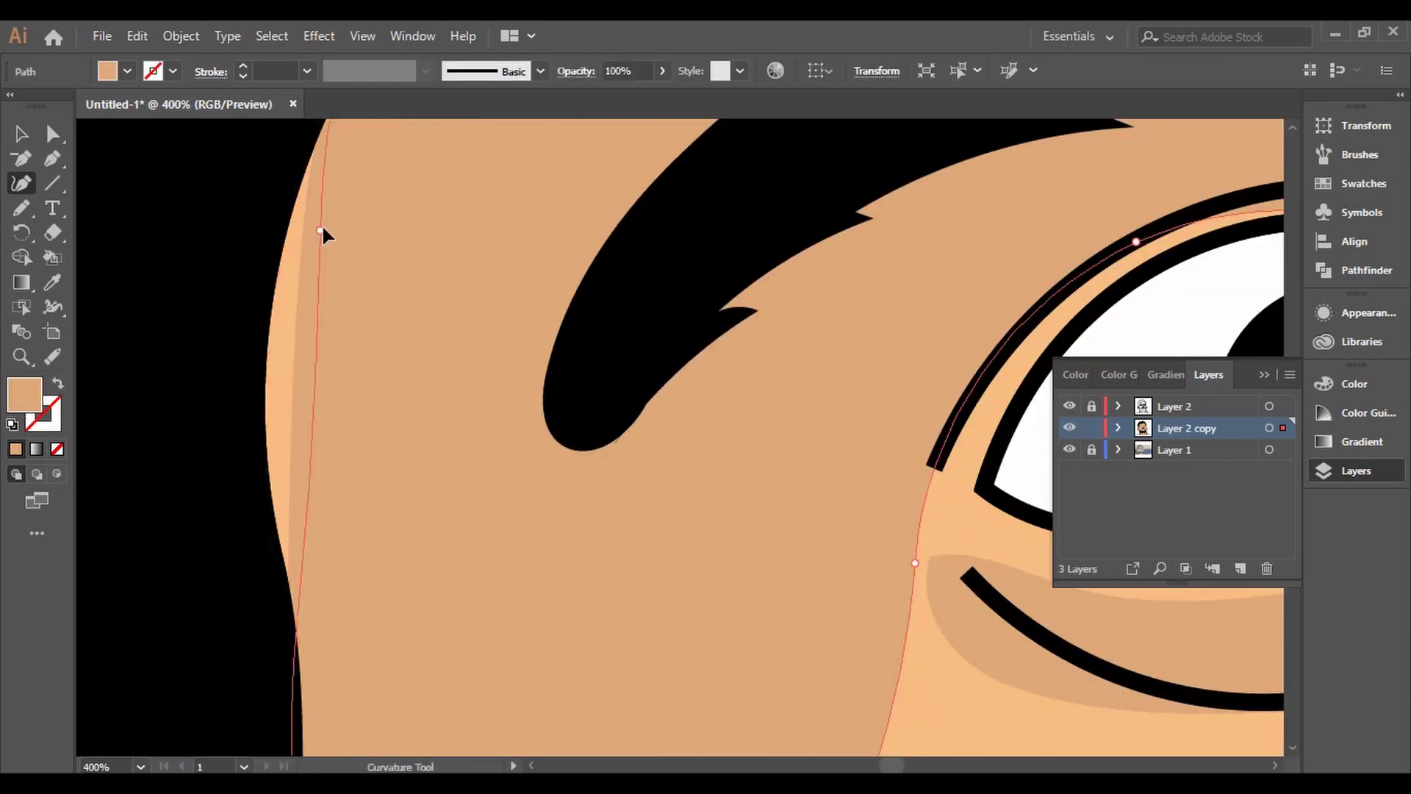
scroll(273, 298, "down", 4)
key("ctrl+0")
Draw a closed darker shadow shape around the left eye
key("ctrl+shift+a")
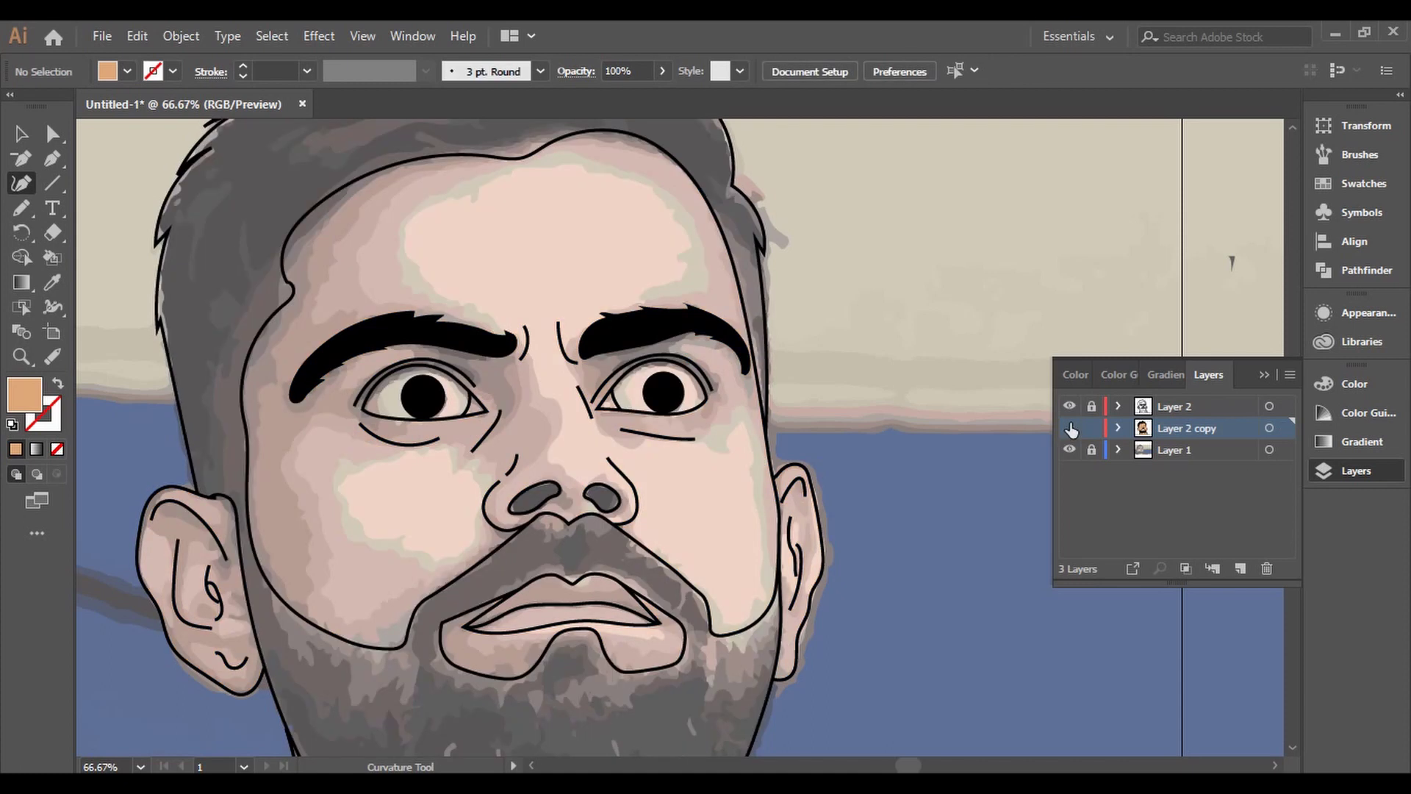
scroll(808, 436, "up", 3)
left_click_drag(807, 437, 816, 435)
key("n")
left_click_drag(507, 447, 556, 450)
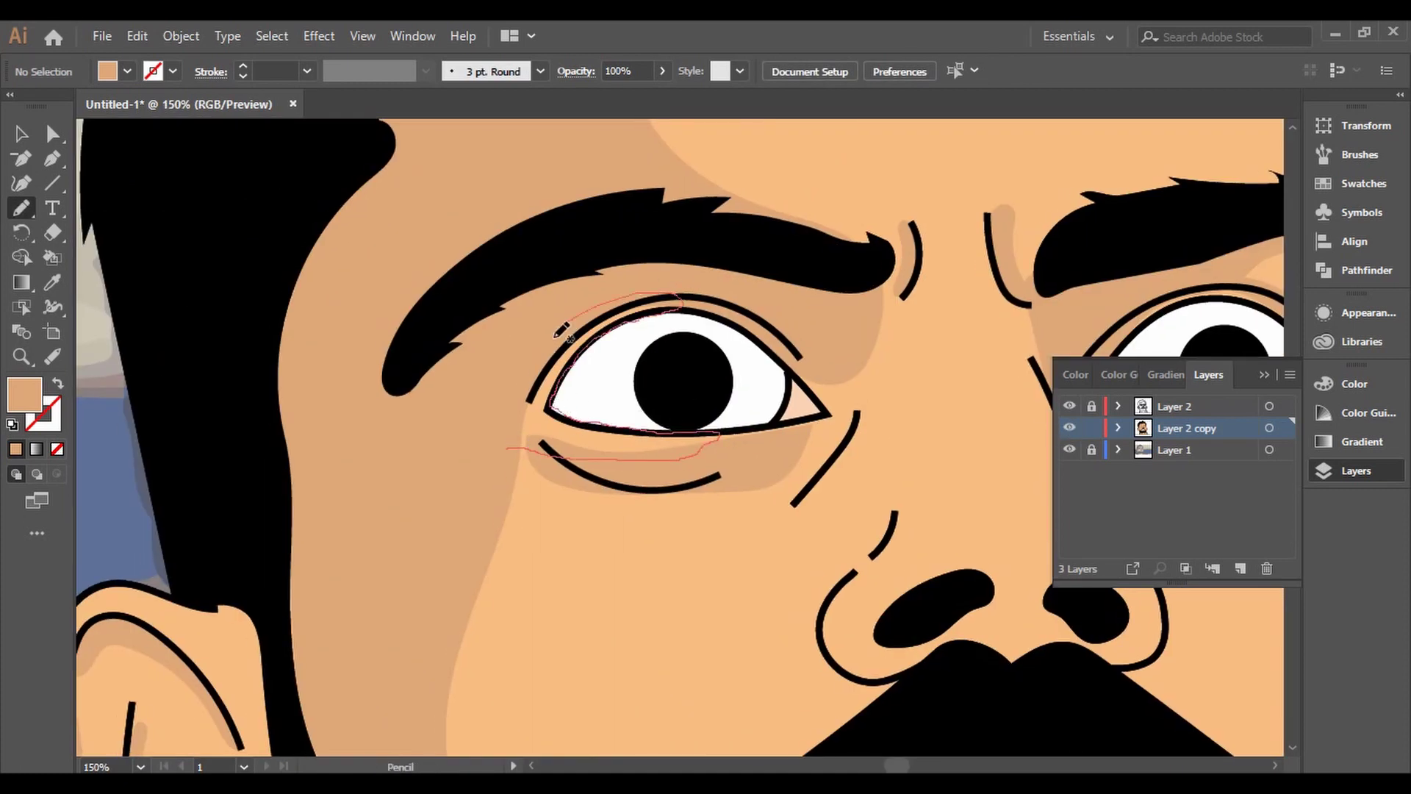
left_click_drag(562, 331, 548, 408)
scroll(586, 410, "up", 2)
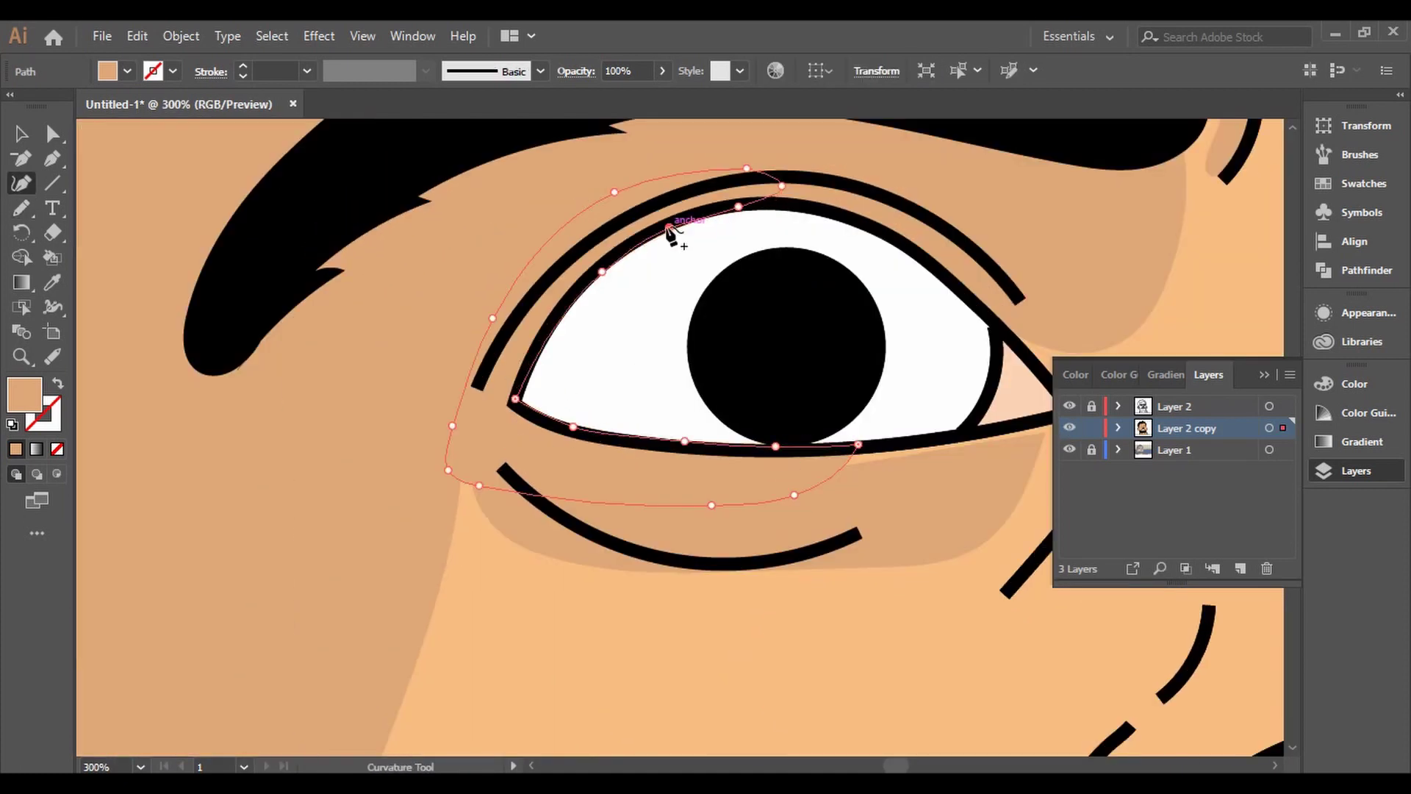
key("ctrl+0")
Draw a shadow shape beside the nose
key("ctrl+shift+a")
scroll(707, 507, "up", 2)
scroll(707, 507, "up", 2)
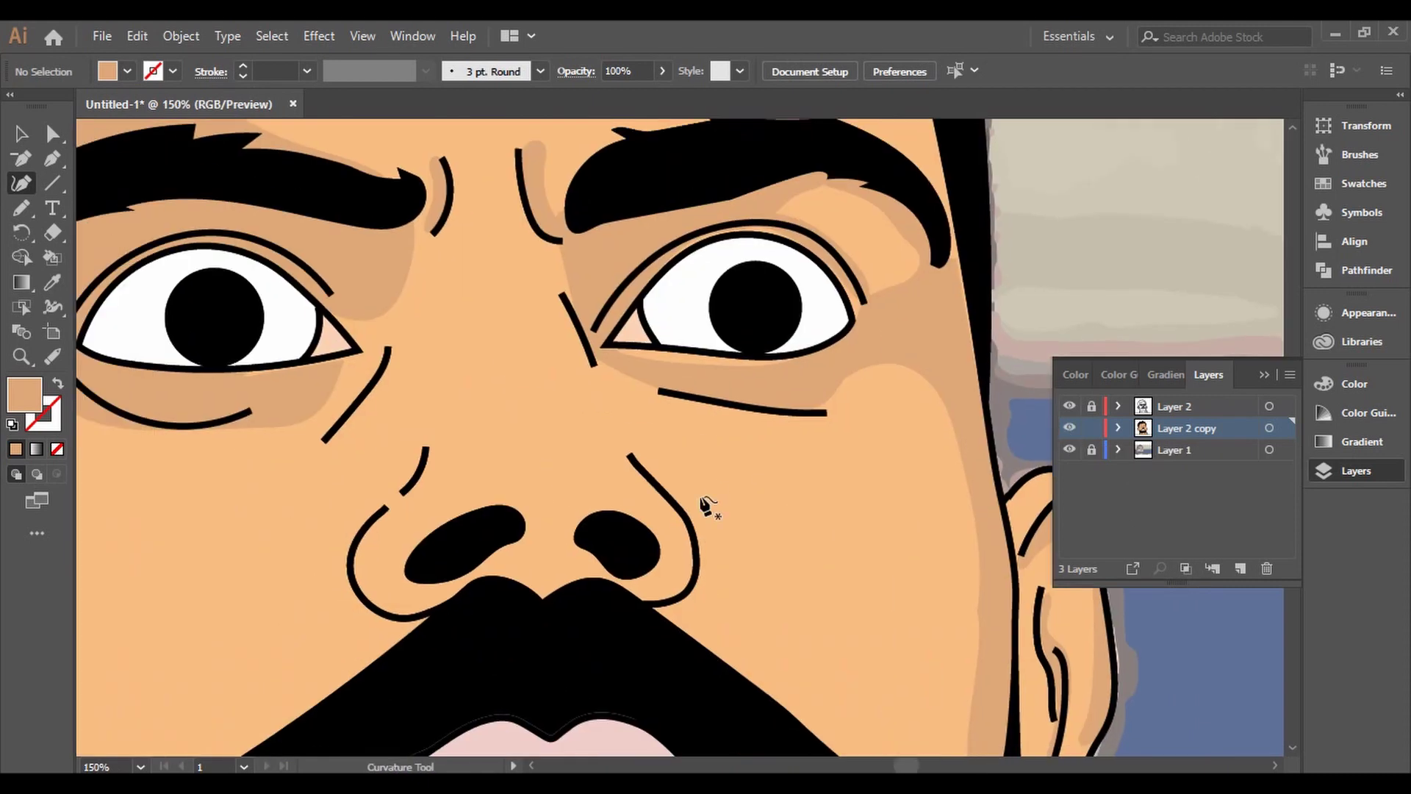
left_click_drag(352, 548, 351, 552)
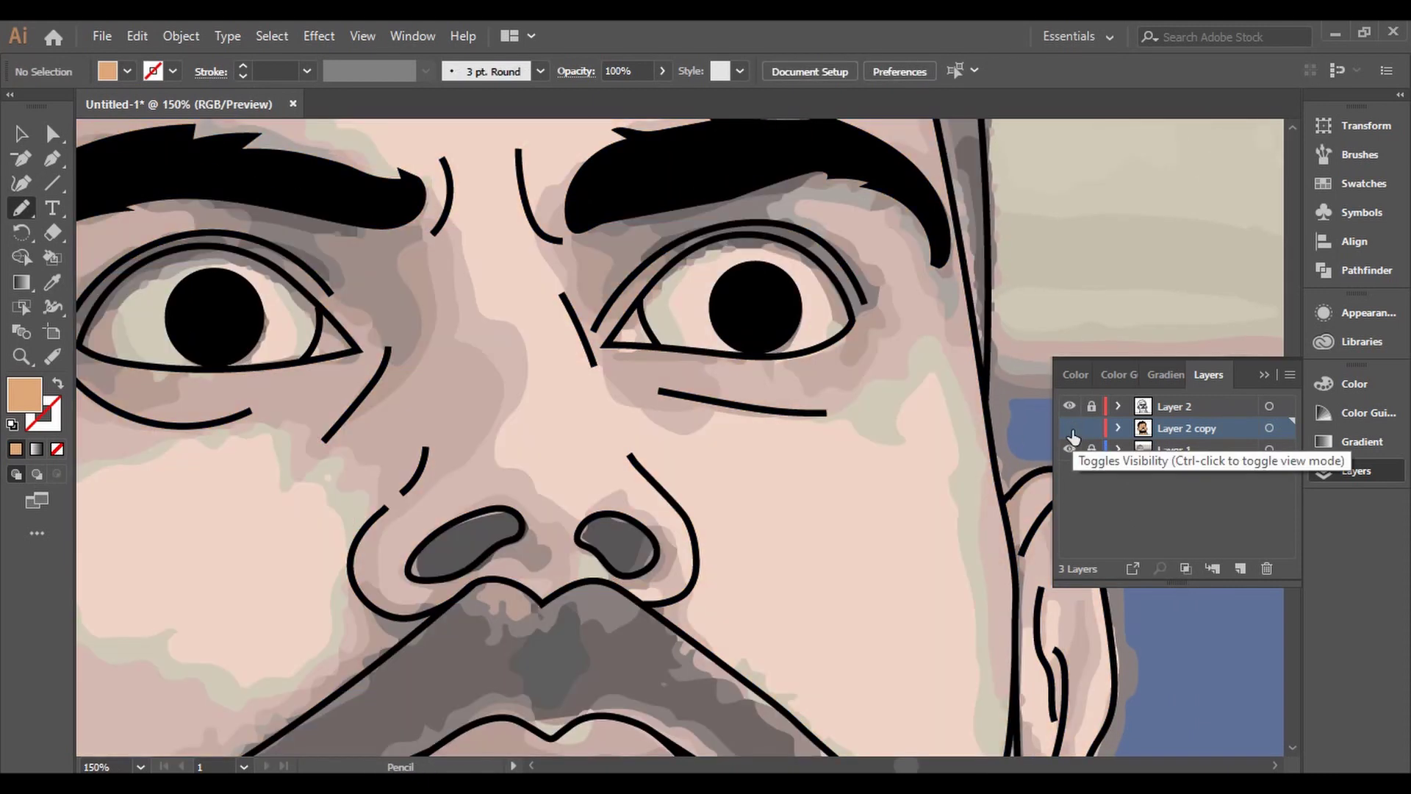
left_click_drag(375, 322, 375, 321)
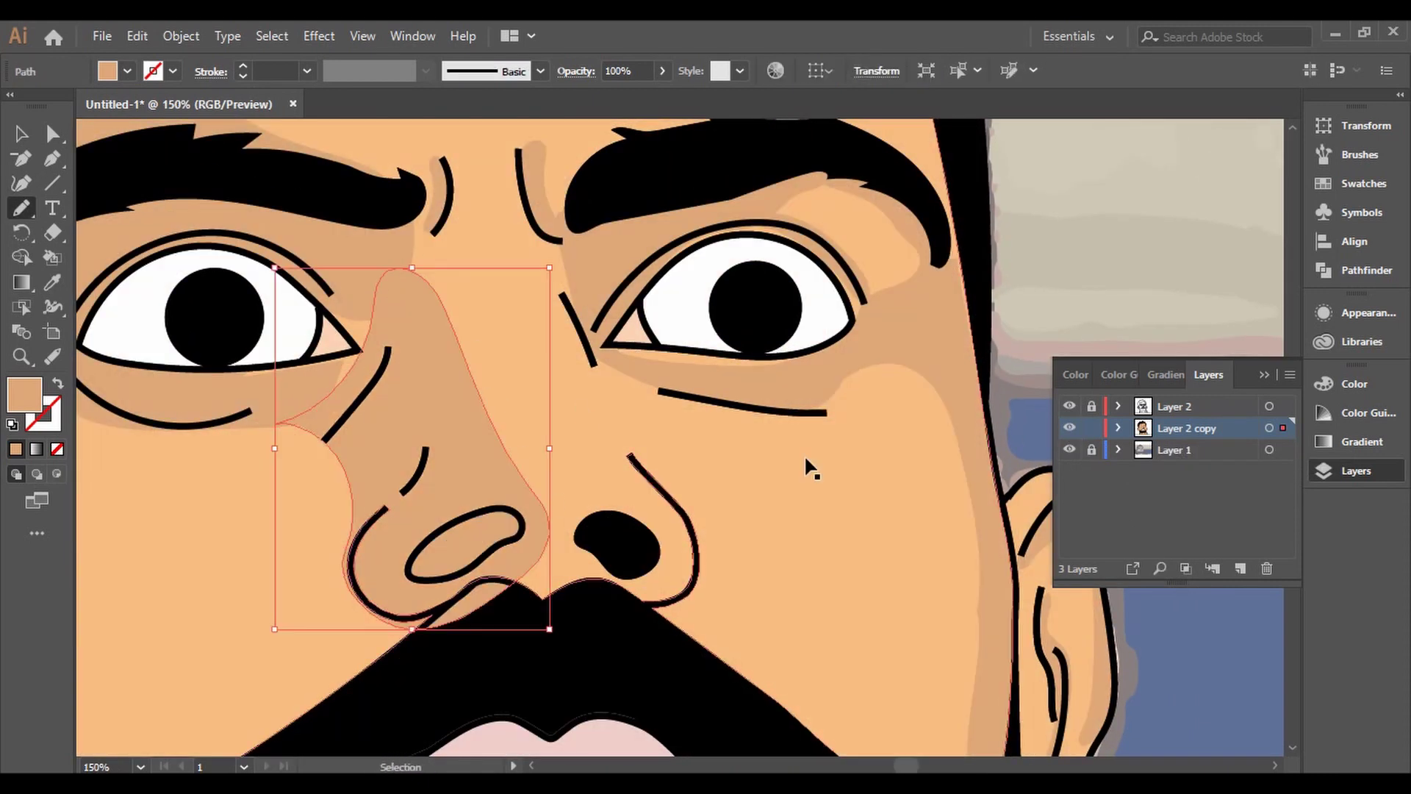
key("ctrl+shift+a")
Check the photo under the flat-colour layer and trace a shadow from the brow down the nose
left_click(1070, 428)
key("z")
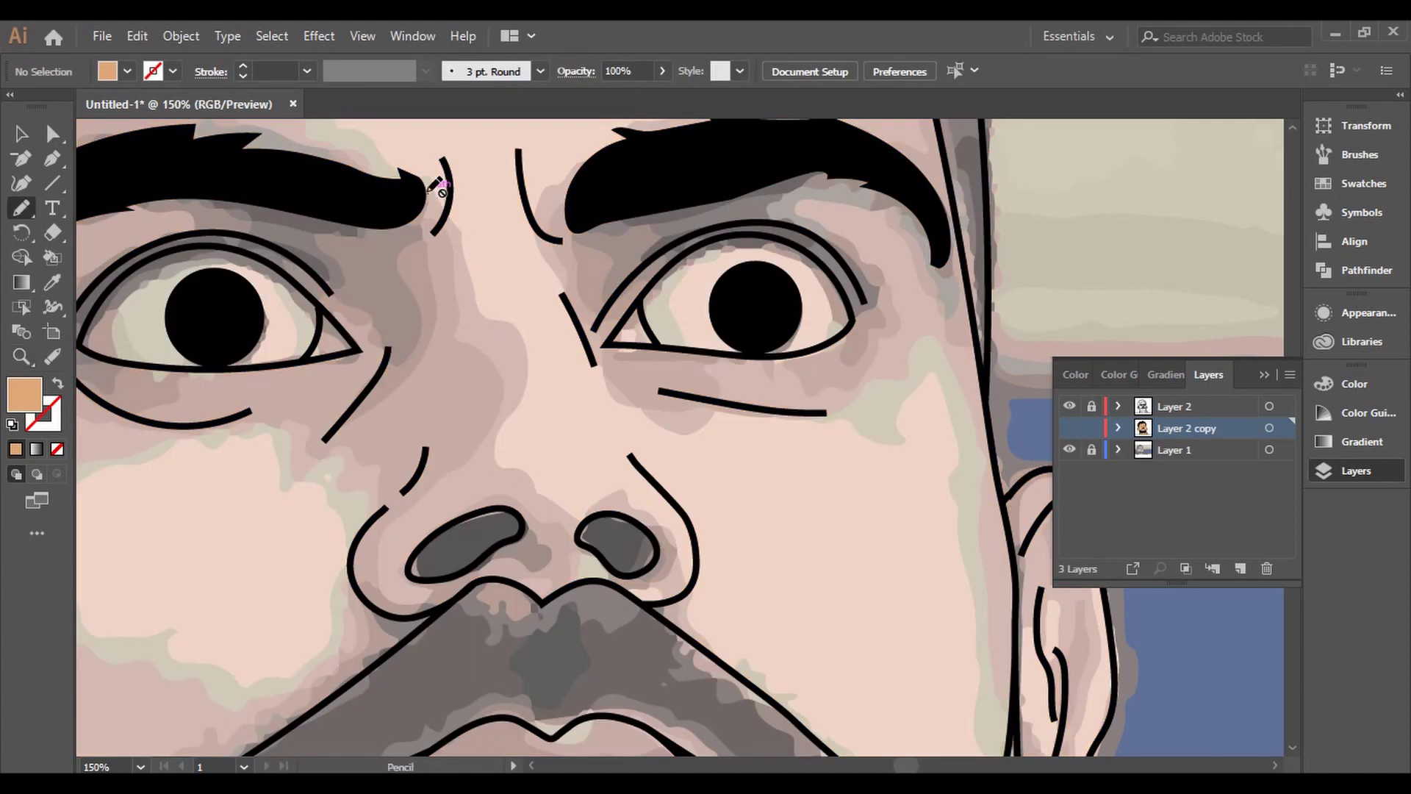
left_click(1069, 428)
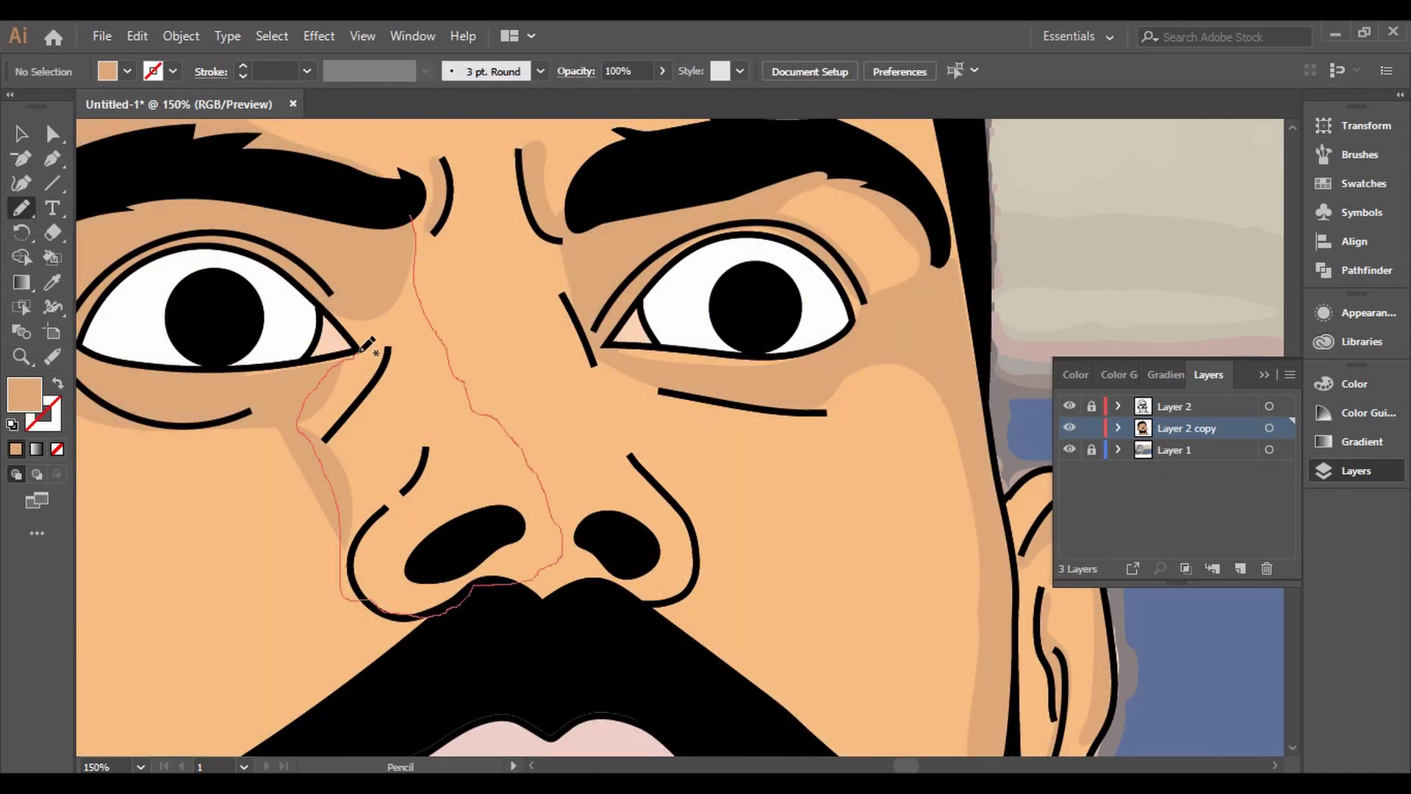
left_click_drag(418, 209, 417, 209)
key("ctrl+a")
key("ctrl+minus")
key("ctrl+minus")
key("ctrl+shift+a")
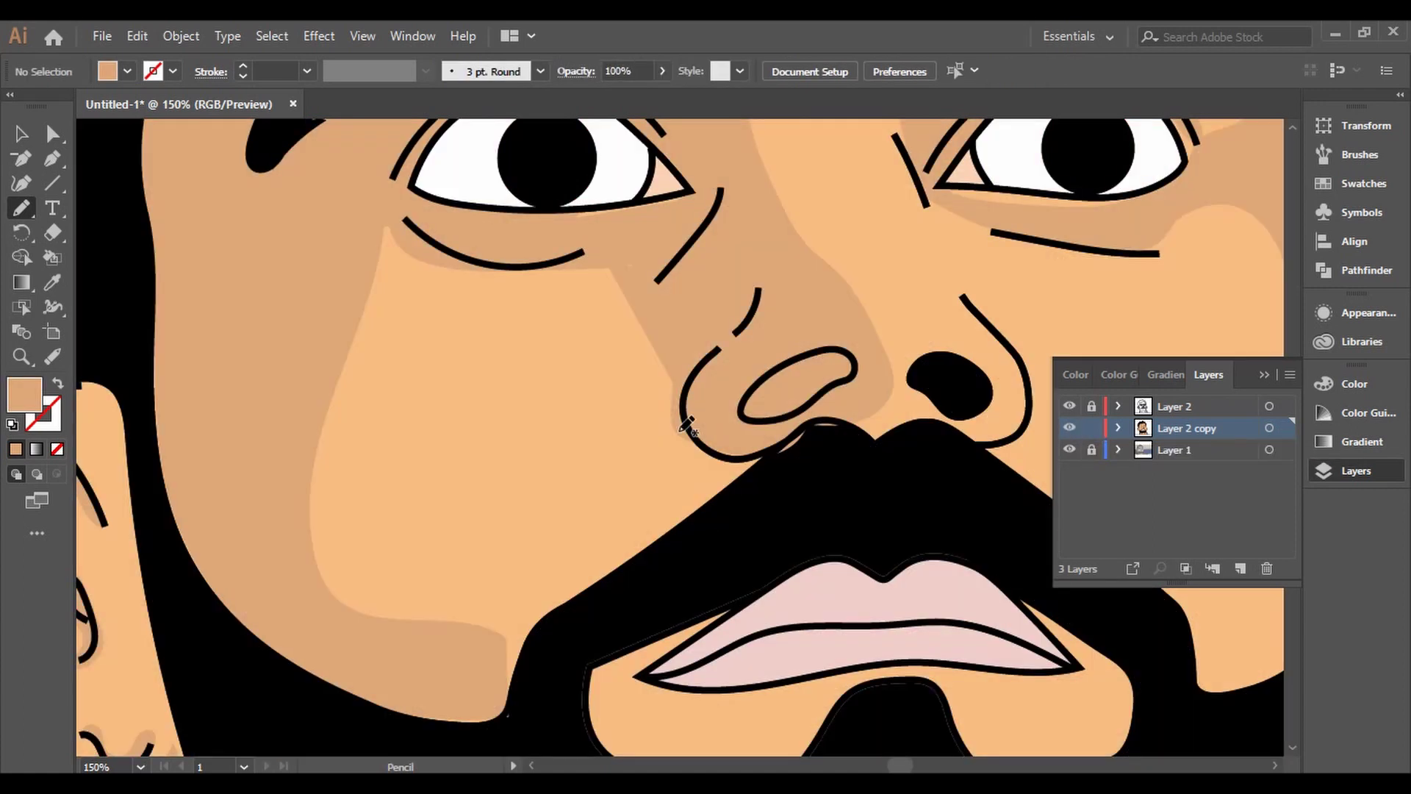
Draw a nostril-to-moustache shadow fitted to the moustache, undoing a stray black fill and restoring skin fill
left_click_drag(680, 403, 681, 400)
key("shift+grave")
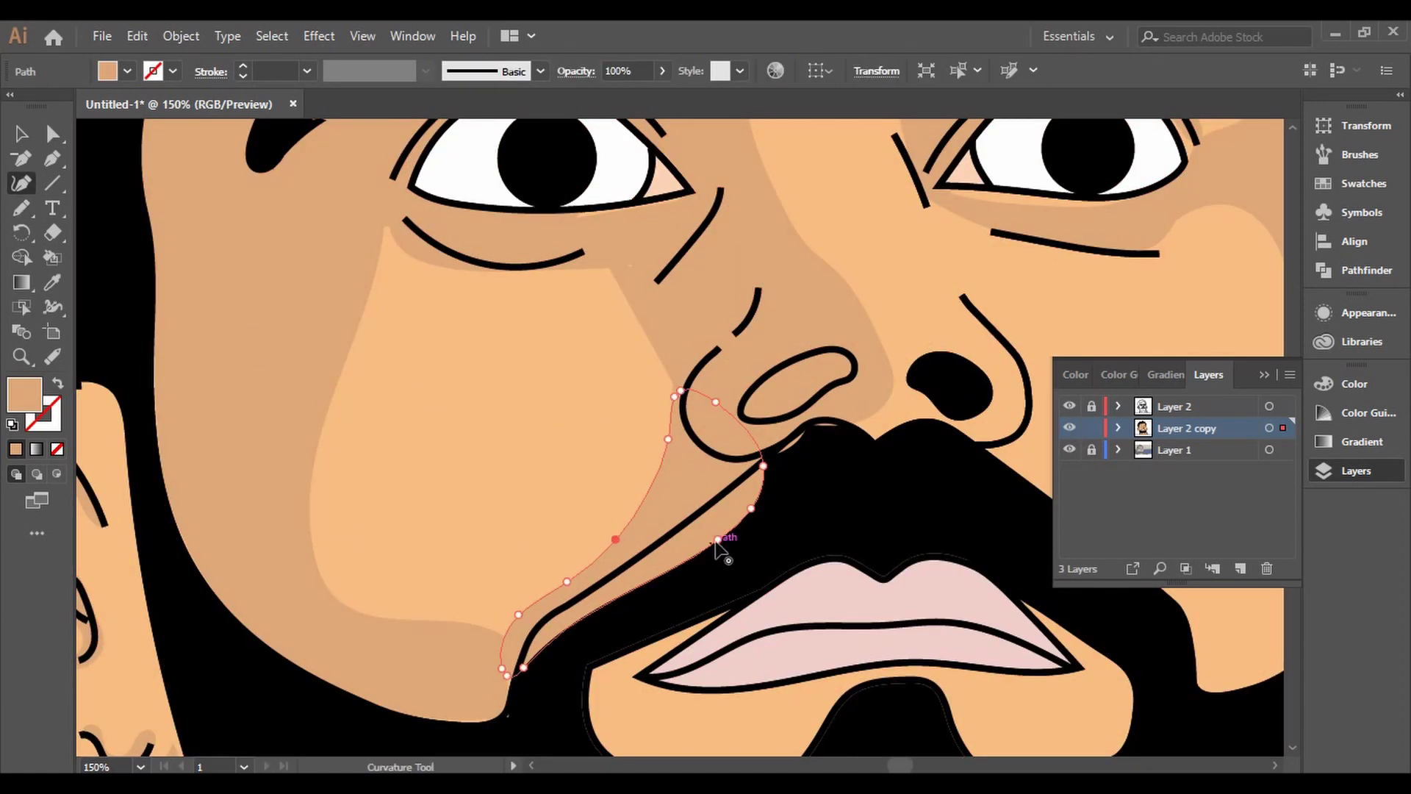
left_click_drag(656, 544, 691, 518)
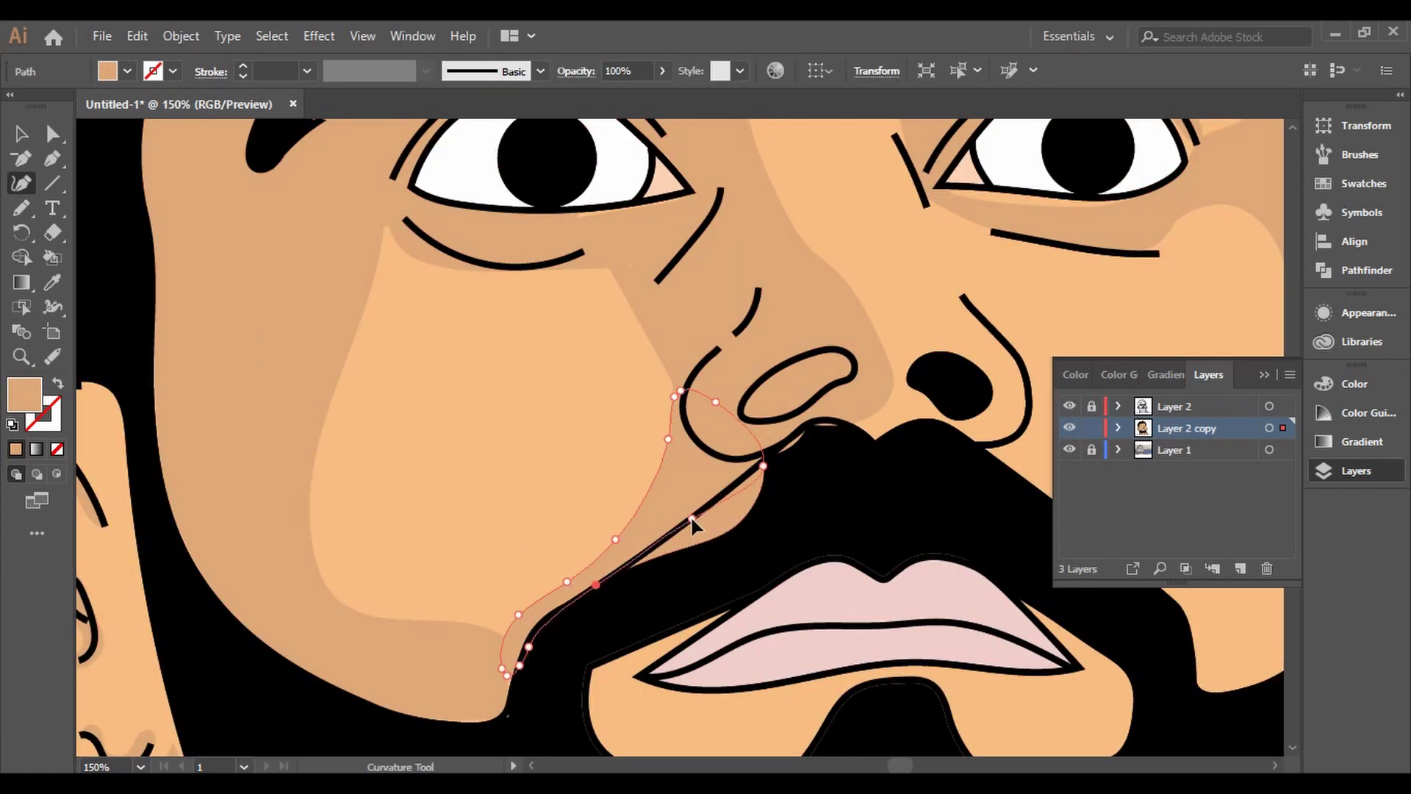
key("ctrl+a")
left_click(52, 258)
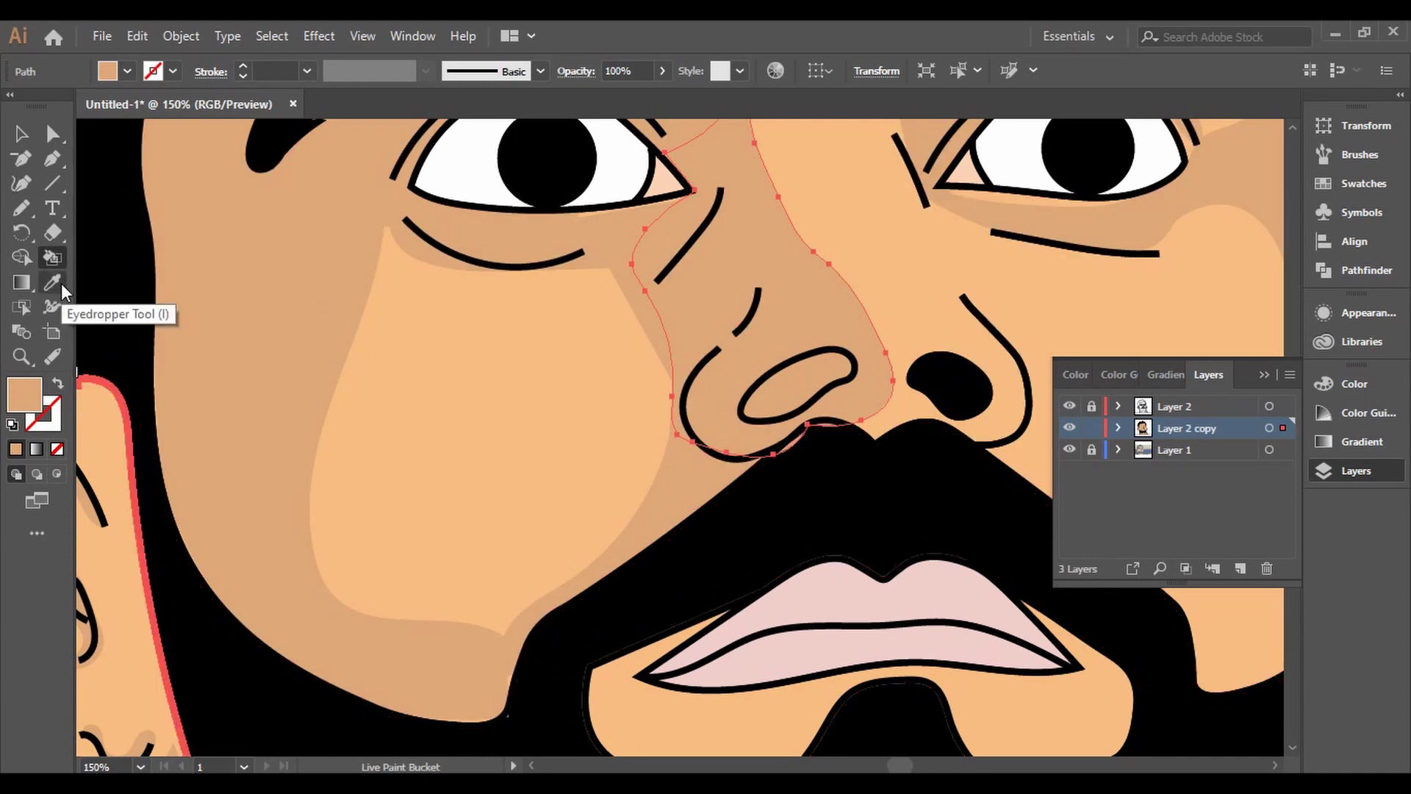
left_click(790, 384)
key("ctrl+z")
key("ctrl+shift+a")
key("ctrl+equal")
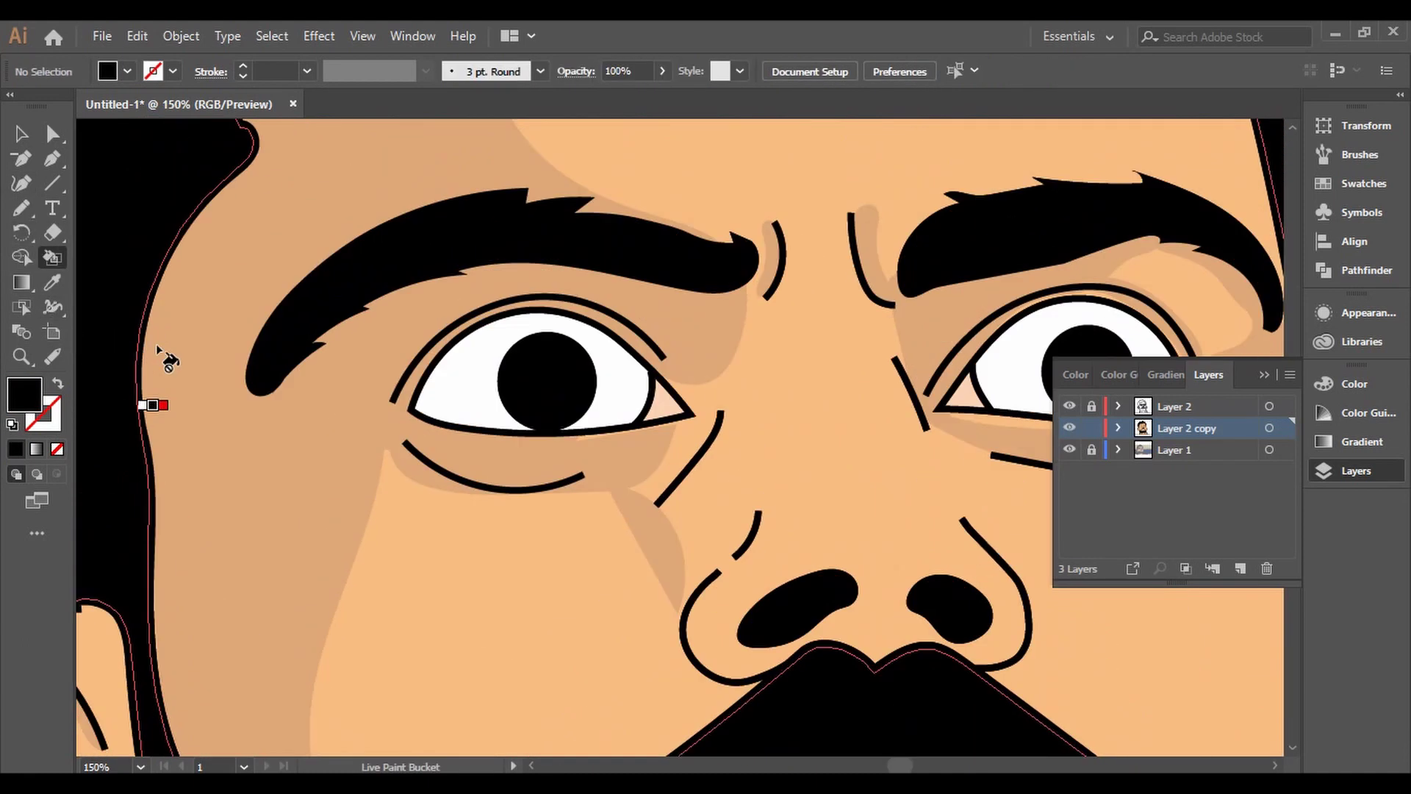
key("ctrl+minus")
left_click(517, 427, "alt")
Draw a closed shadow shape around the left nostril
key("n")
key("ctrl+minus")
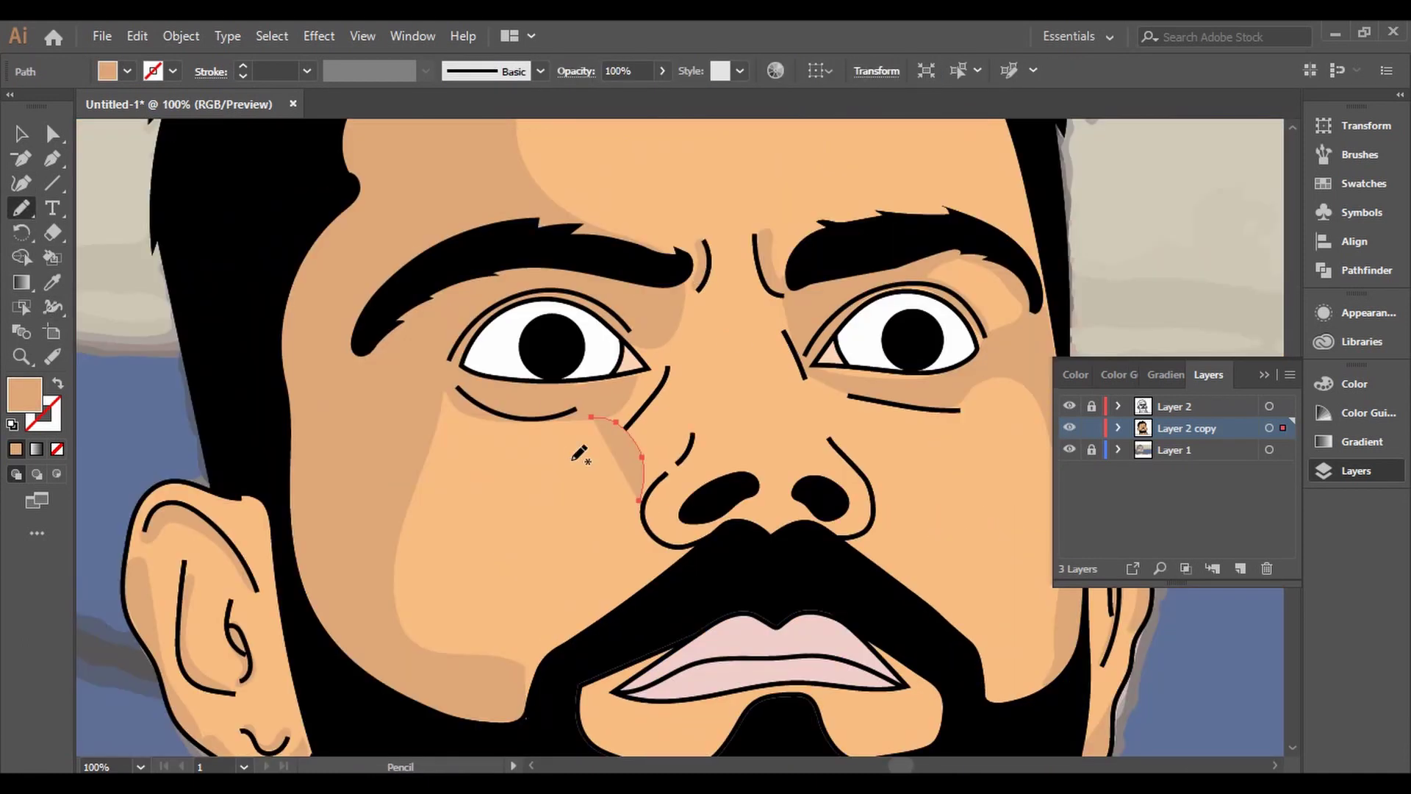
scroll(691, 500, "up", 2)
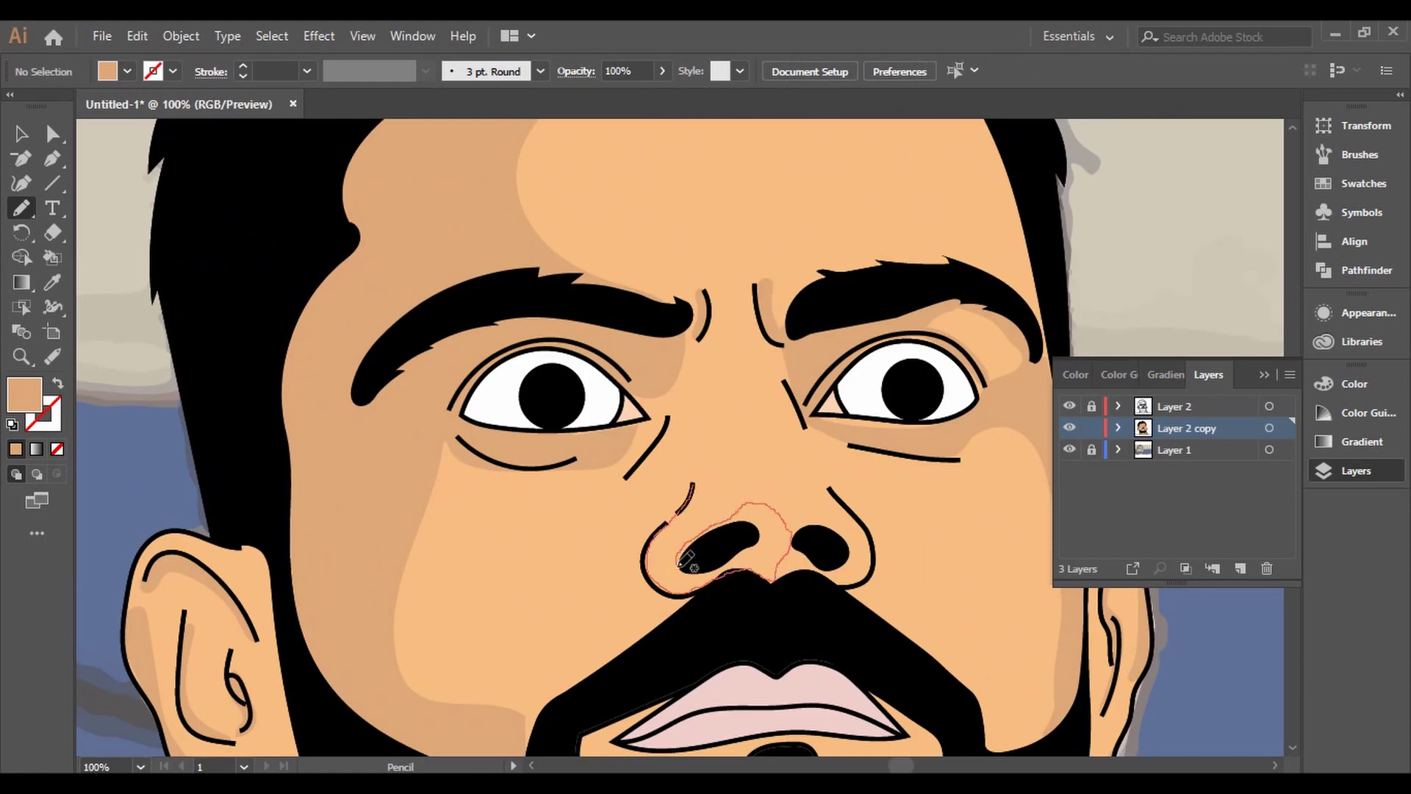
left_click_drag(685, 558, 713, 485)
key("ctrl+equal")
key("ctrl+equal")
key("ctrl+equal")
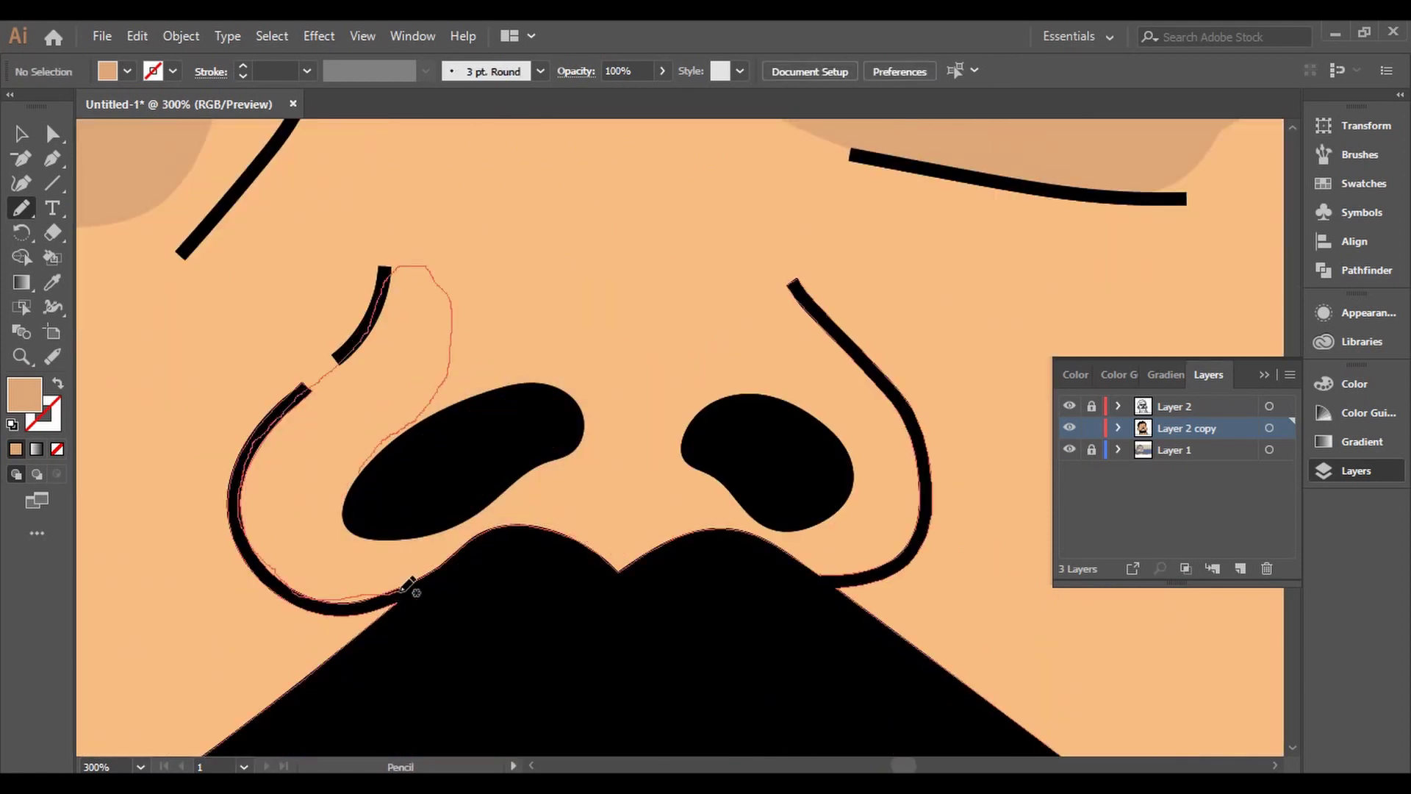
left_click_drag(362, 532, 364, 537)
key("ctrl+a")
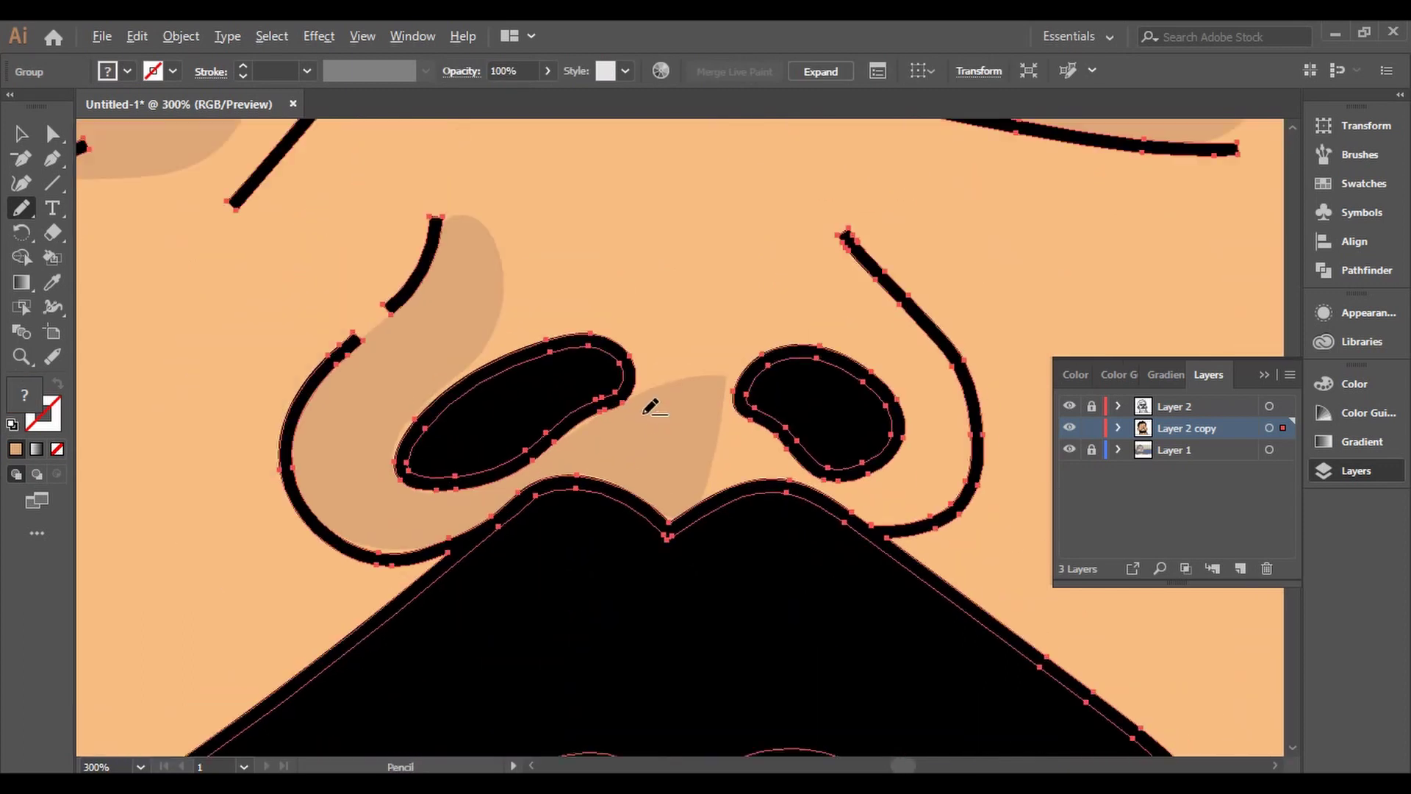
key("ctrl+minus")
Start the nose-bridge shadow in the skin-shadow fill and snap its corner onto the nostril curve
left_click_drag(478, 411, 451, 236)
key("ctrl+equal")
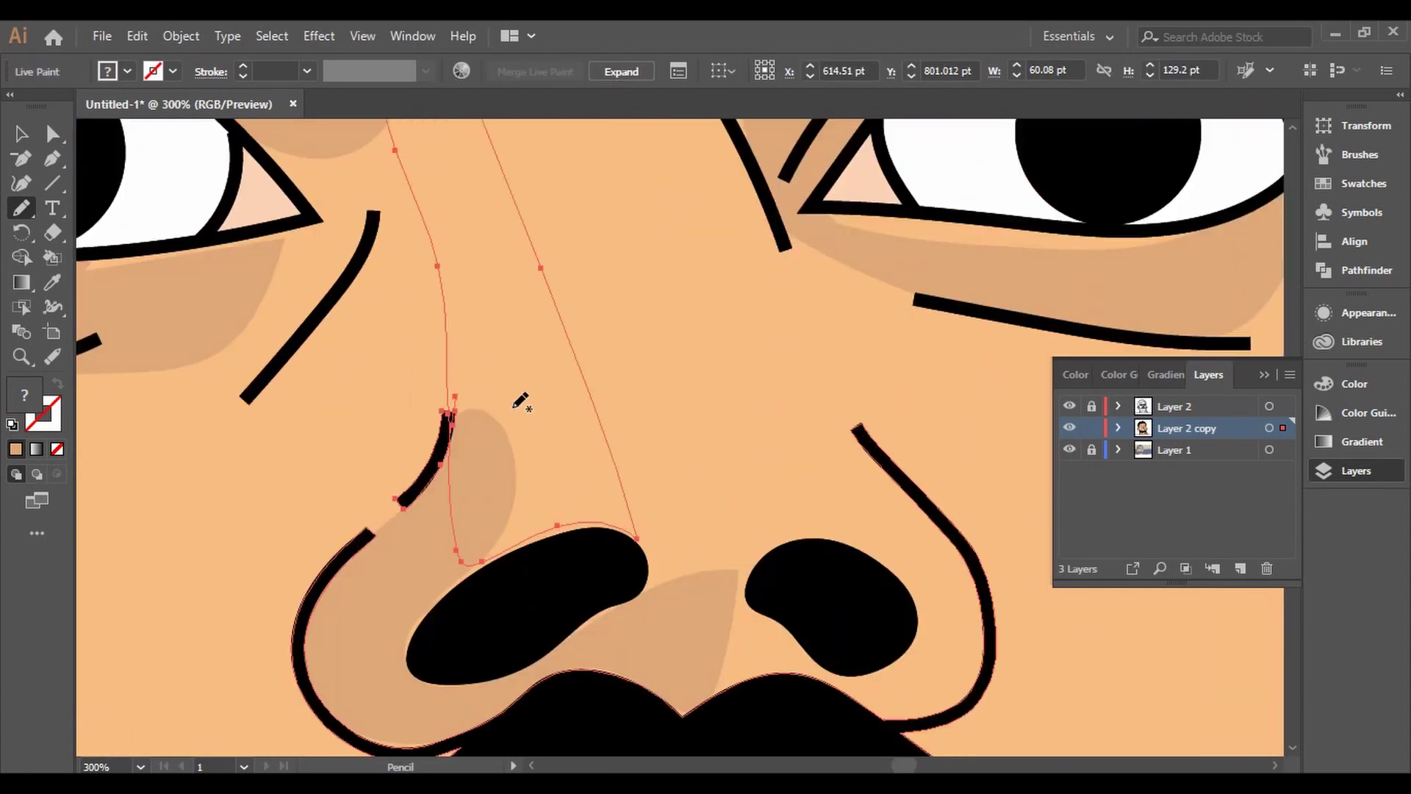
double_click(25, 394)
left_click(1276, 214)
key("ctrl+equal")
key("ctrl+equal")
key("ctrl+equal")
left_click(21, 183)
left_click_drag(448, 481, 451, 505)
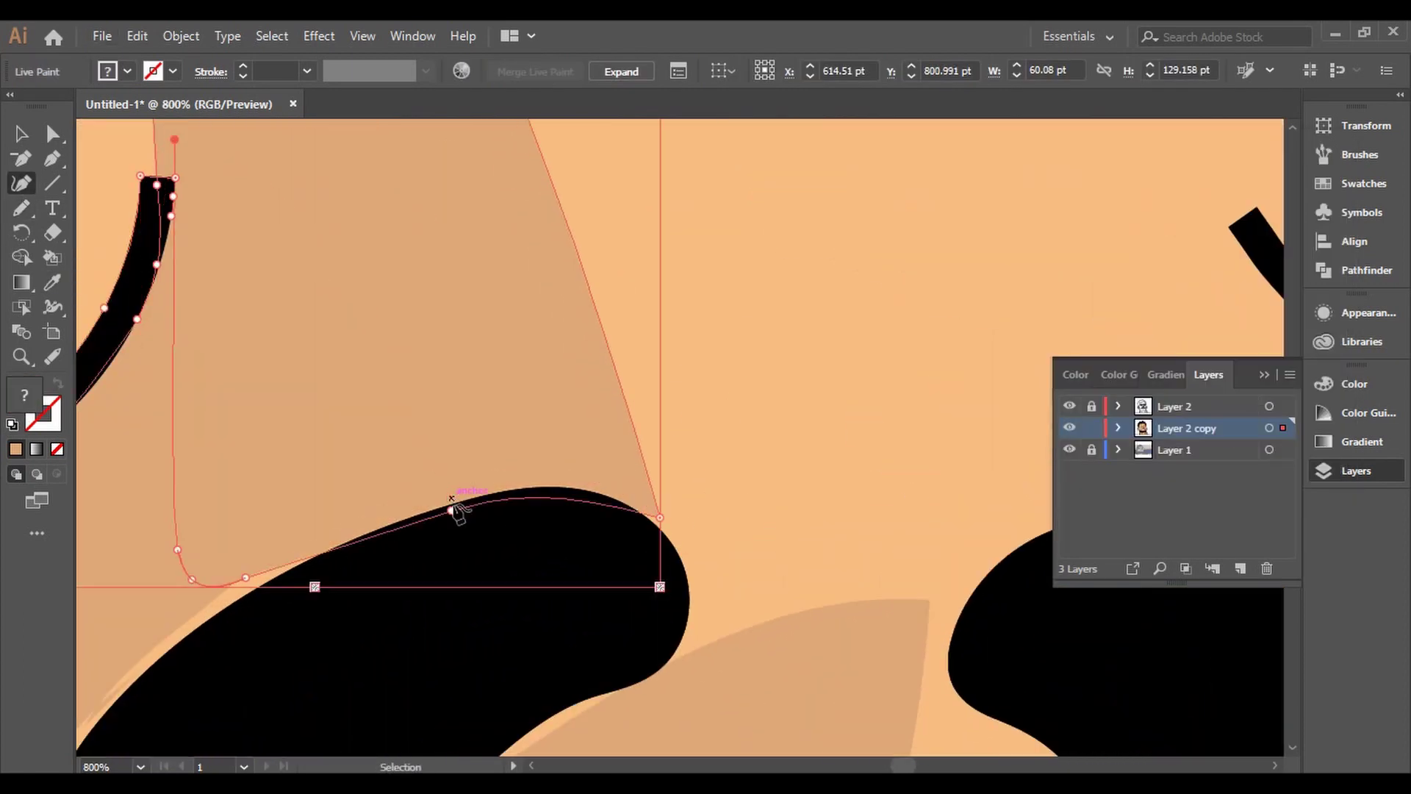
left_click(565, 483)
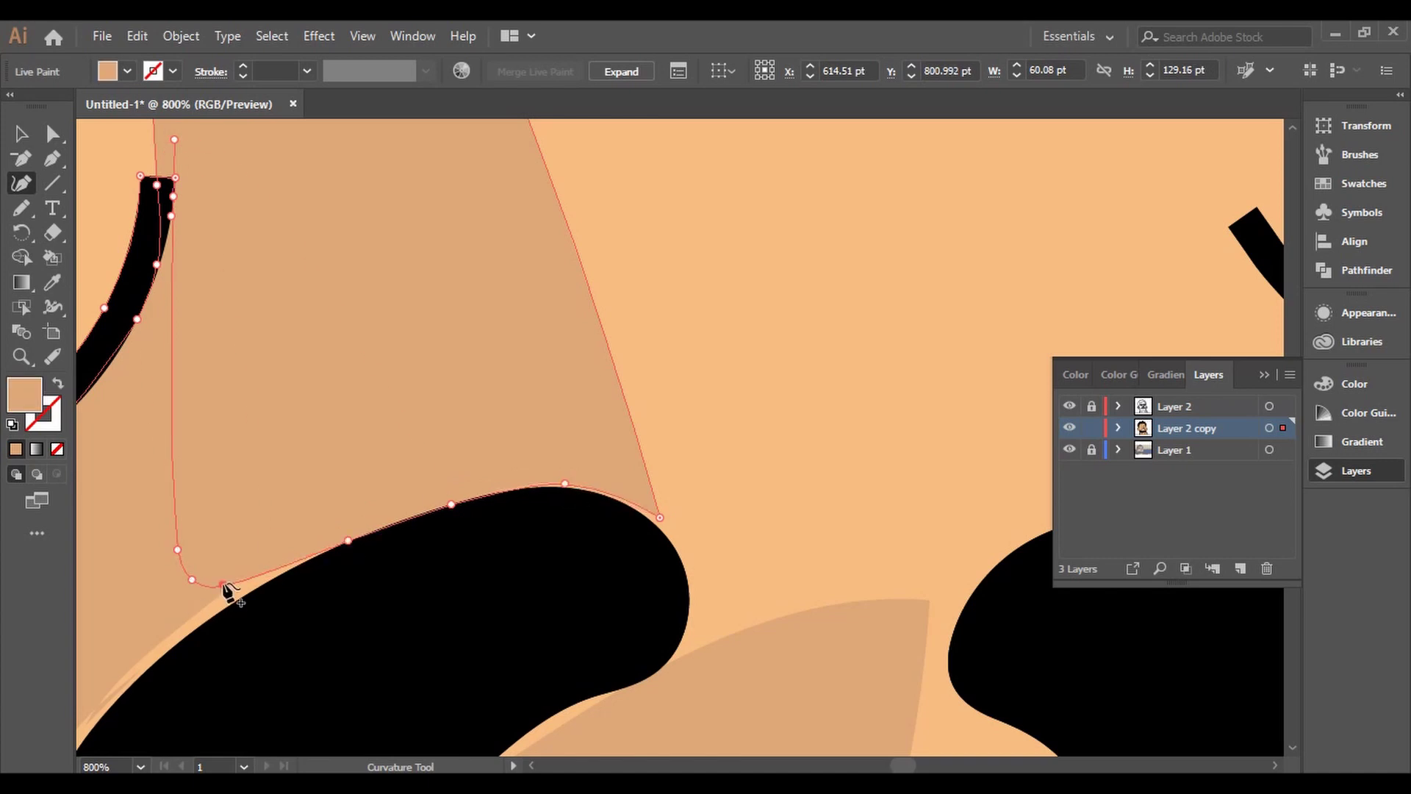
left_click(191, 624)
Draw a slim shadow strip along the nose bridge and refine its curves at the nose tip
key("ctrl+minus")
key("ctrl+minus")
key("ctrl+minus")
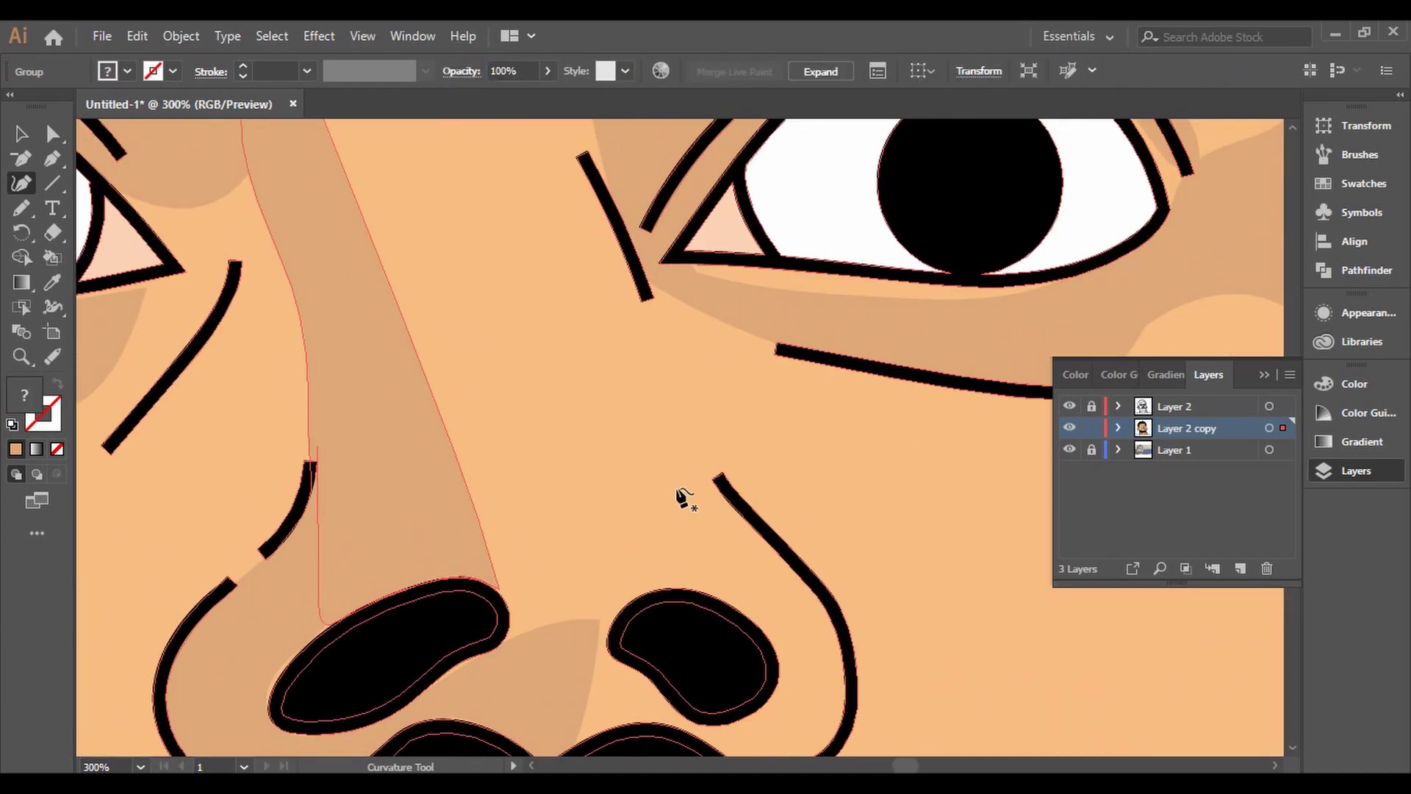
key("n")
key("ctrl+minus")
key("ctrl+minus")
left_click(960, 480, "ctrl")
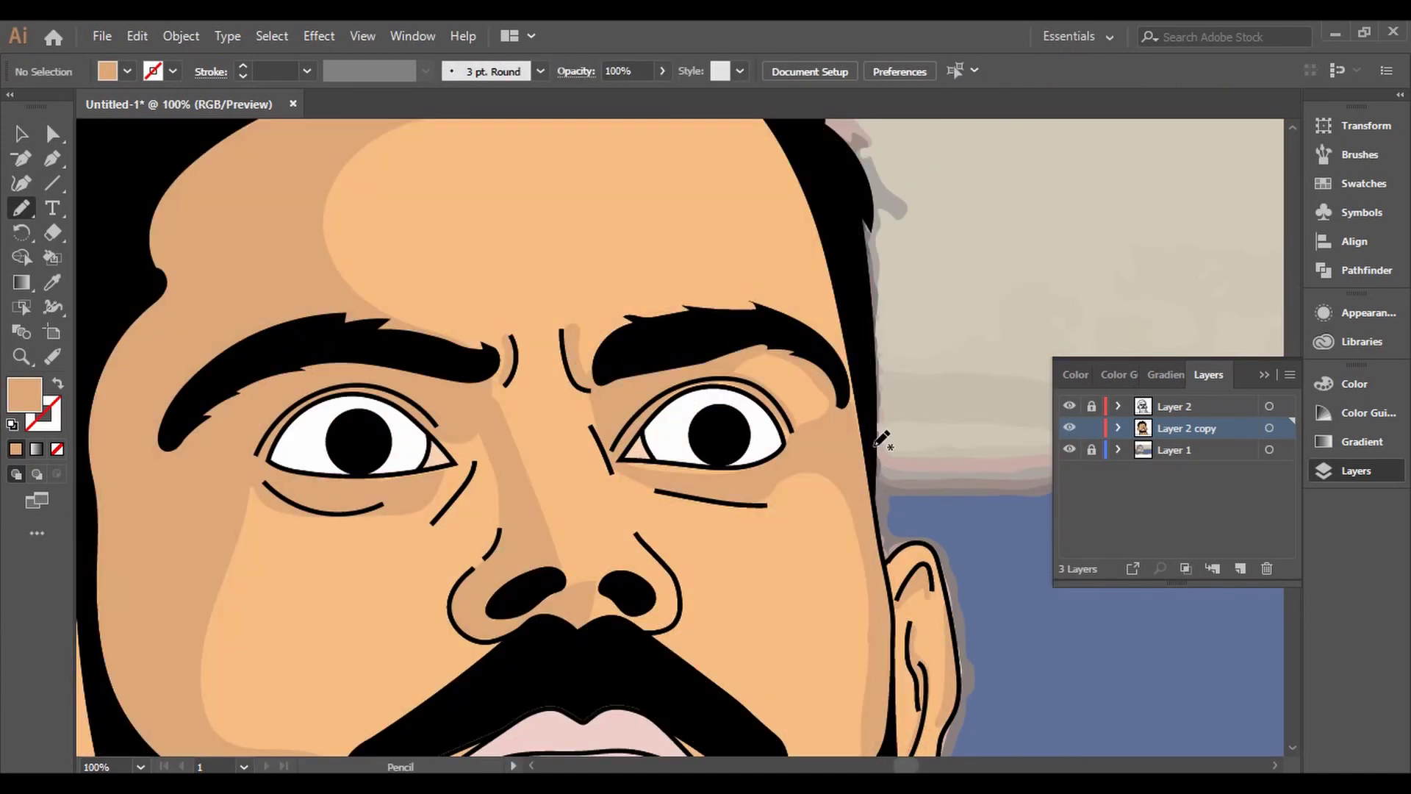
key("ctrl+minus")
key("ctrl+plus")
key("ctrl+plus")
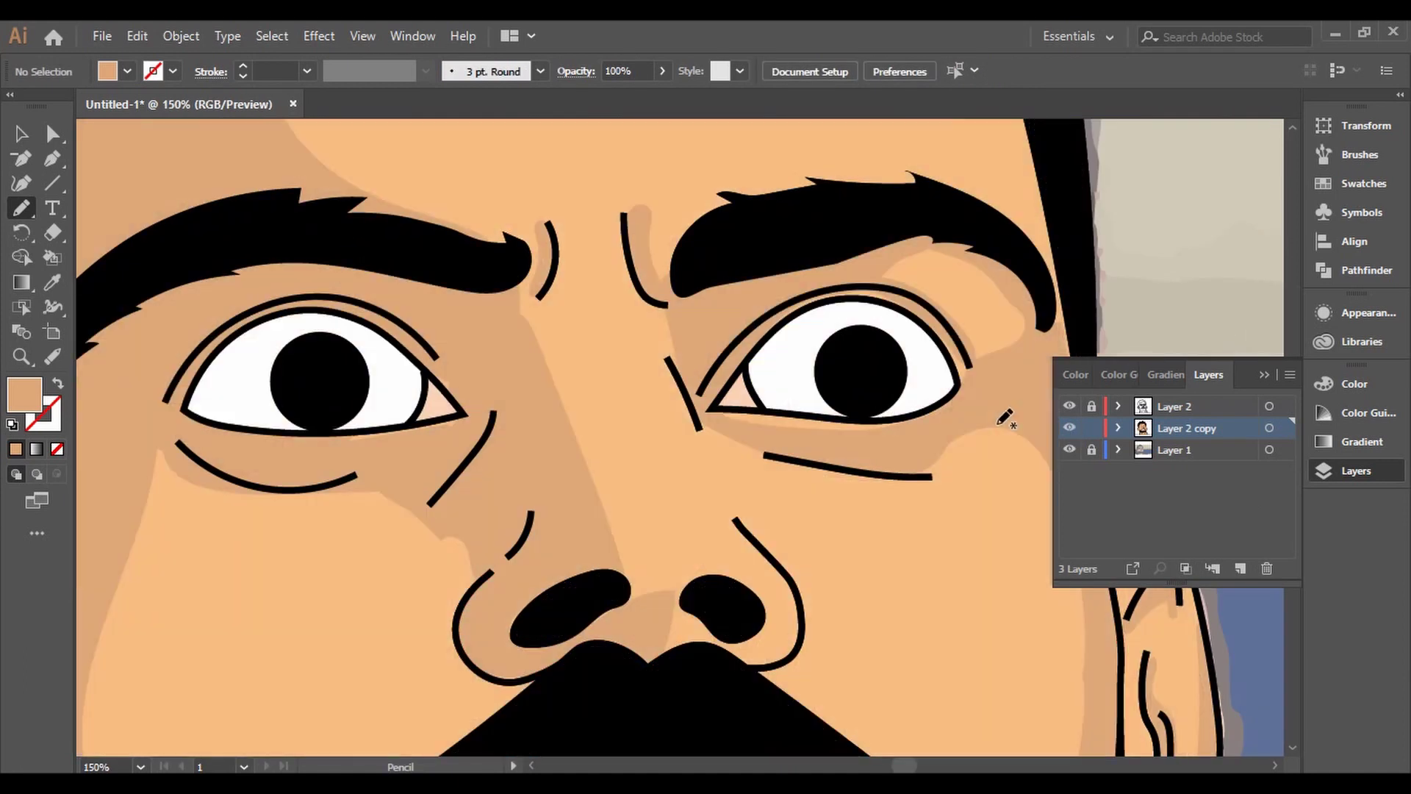
left_click_drag(620, 556, 523, 280)
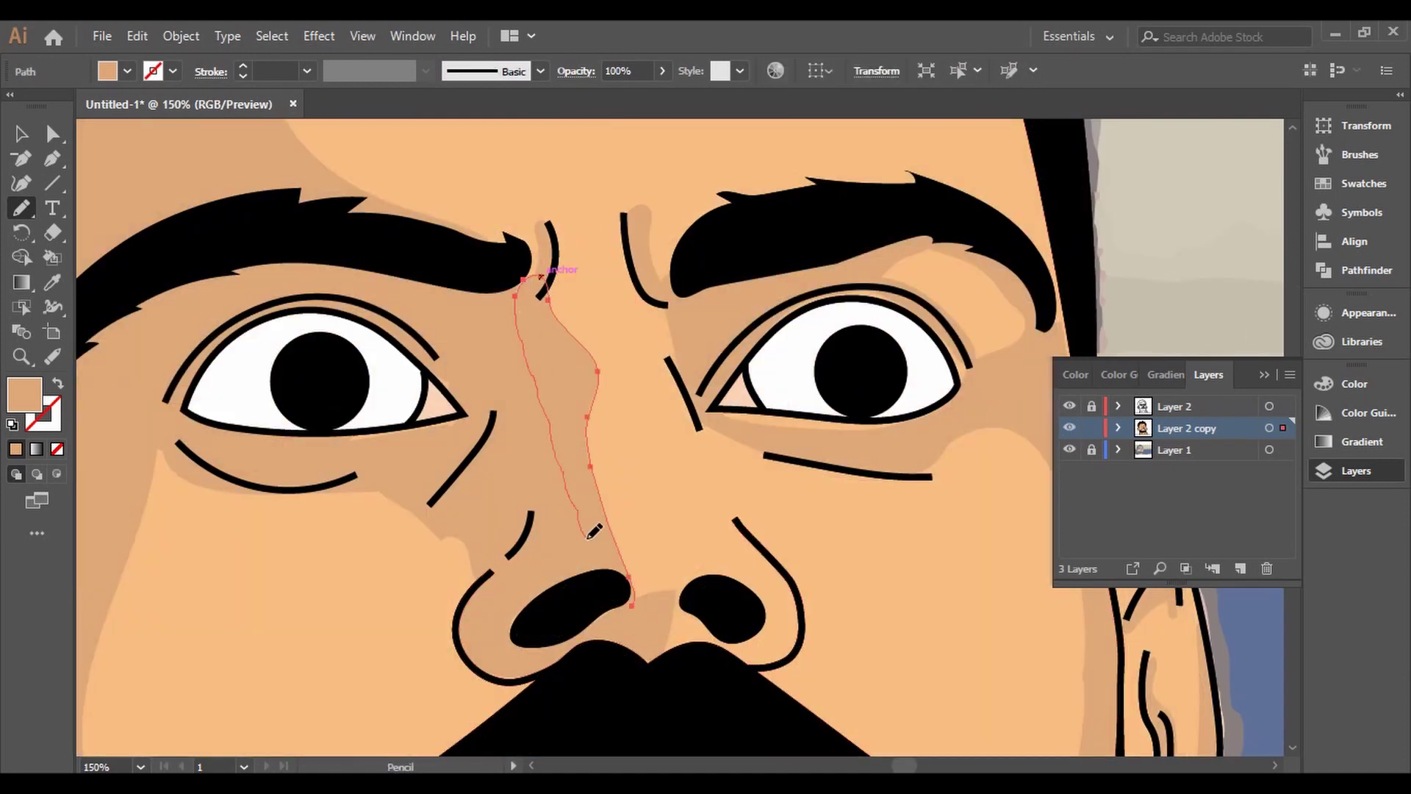
left_click(731, 500, "ctrl")
key("ctrl+plus")
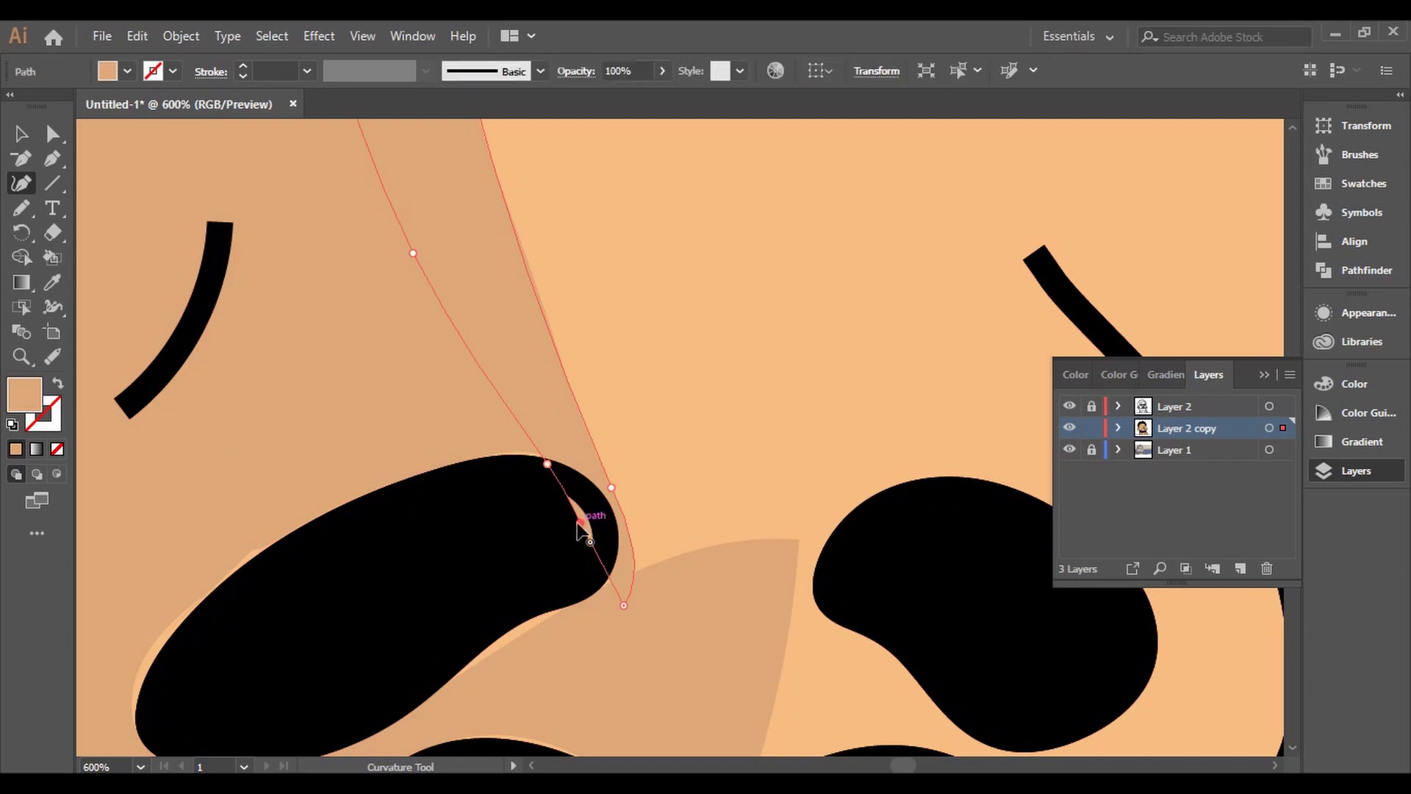
key("shift+grave")
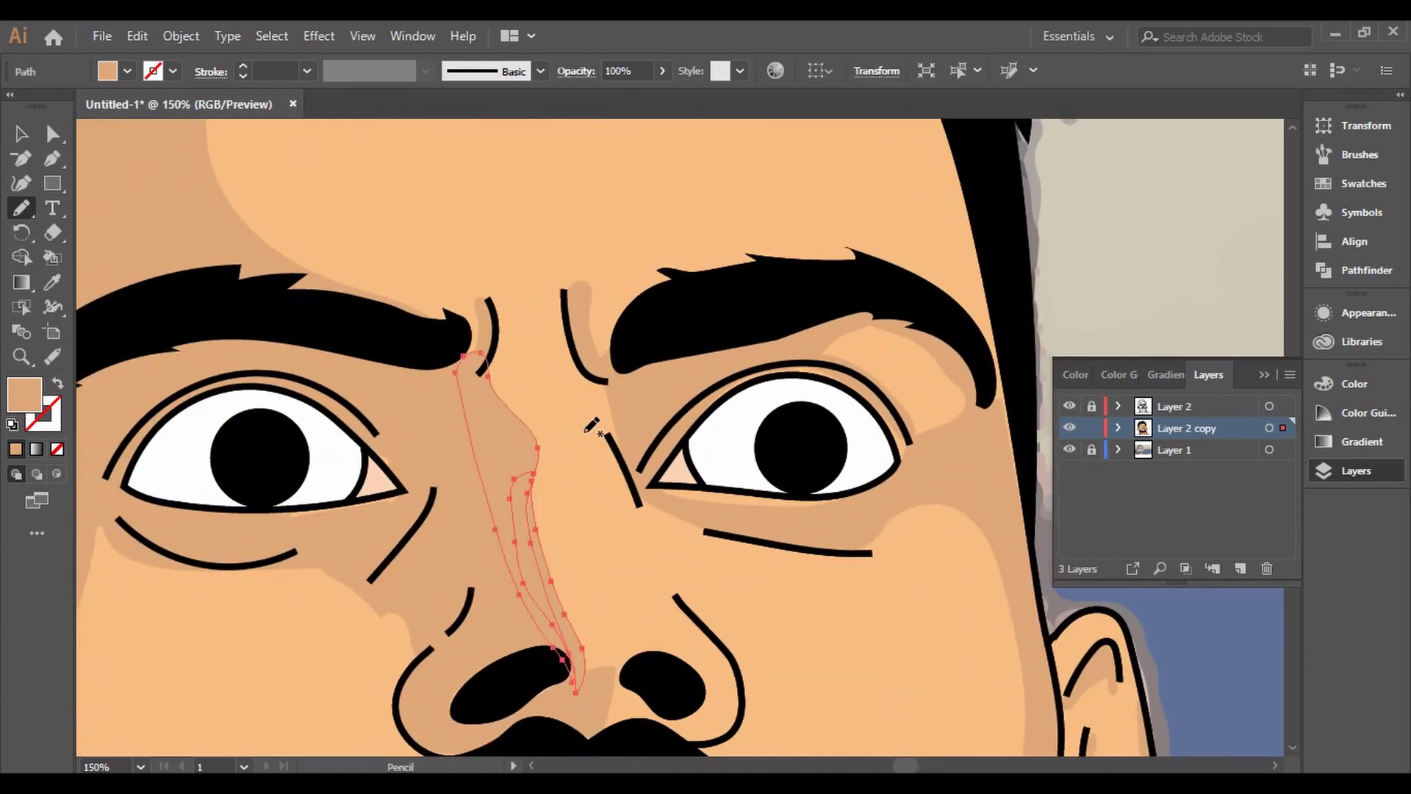
key("shift+grave")
key("ctrl+shift+a")
Trace a darker peach shadow shape beneath the lower lip
left_click_drag(656, 720, 288, 411)
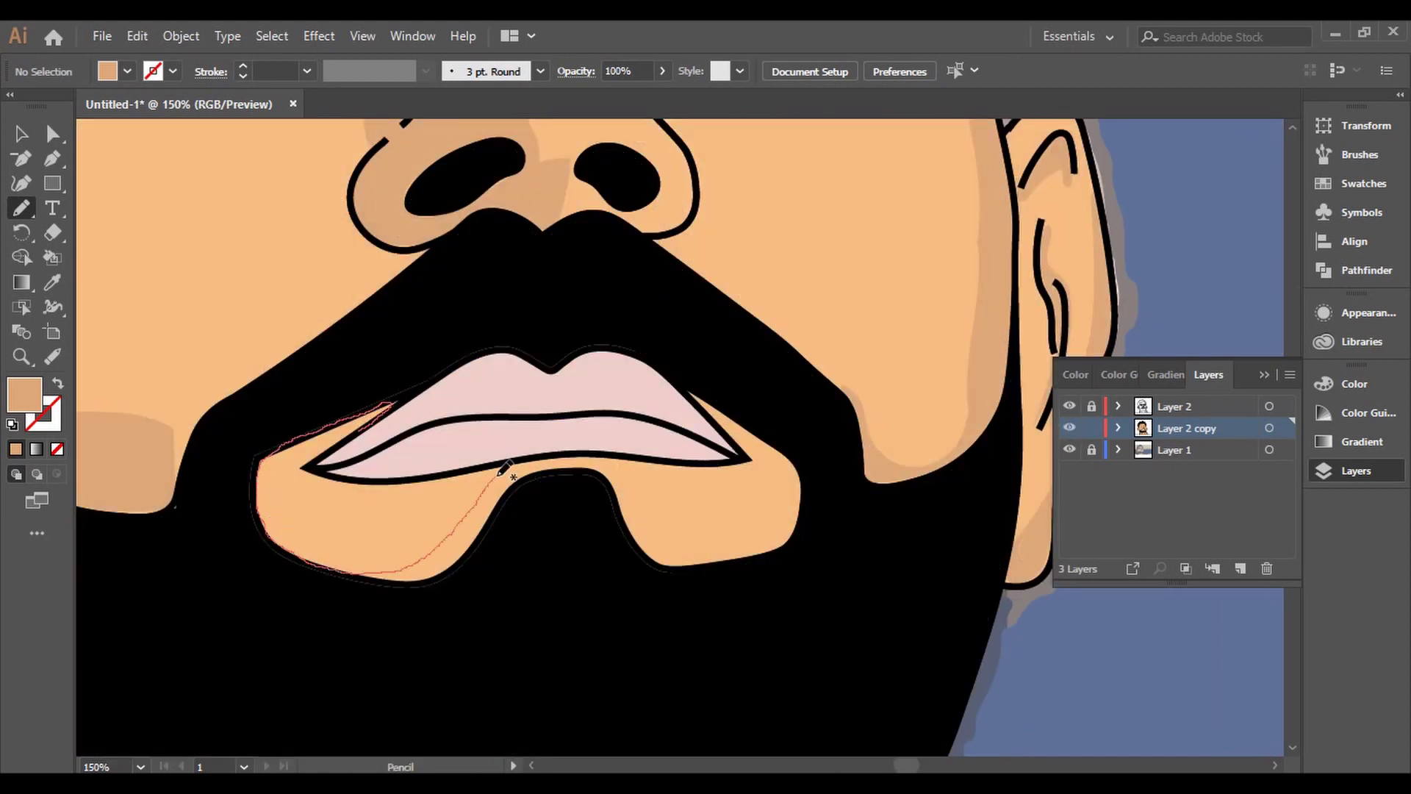
left_click_drag(344, 439, 549, 469)
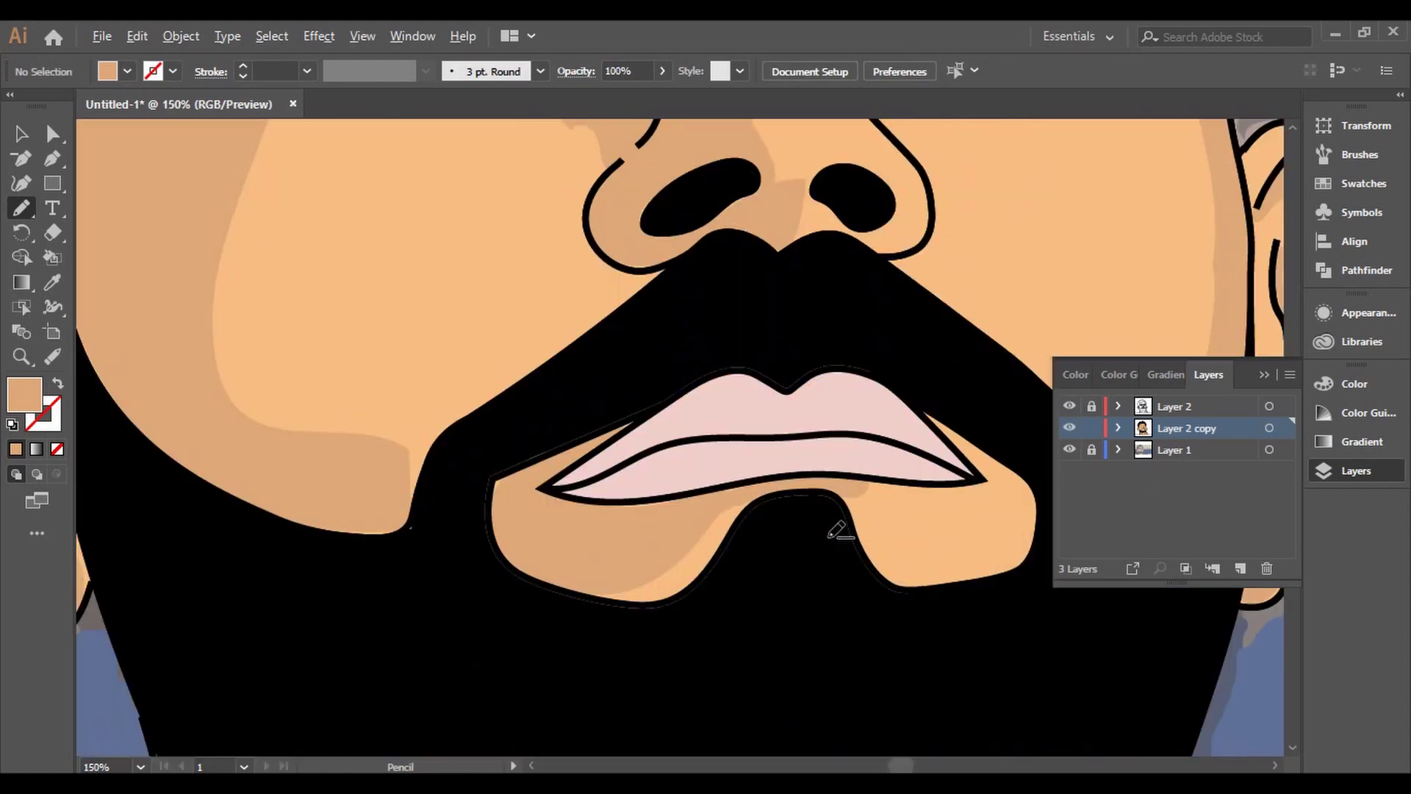
left_click(1071, 429)
mouse_move(688, 439)
left_mouse_down()
mouse_move(704, 452)
mouse_move(691, 438)
left_mouse_up()
key("ctrl+0")
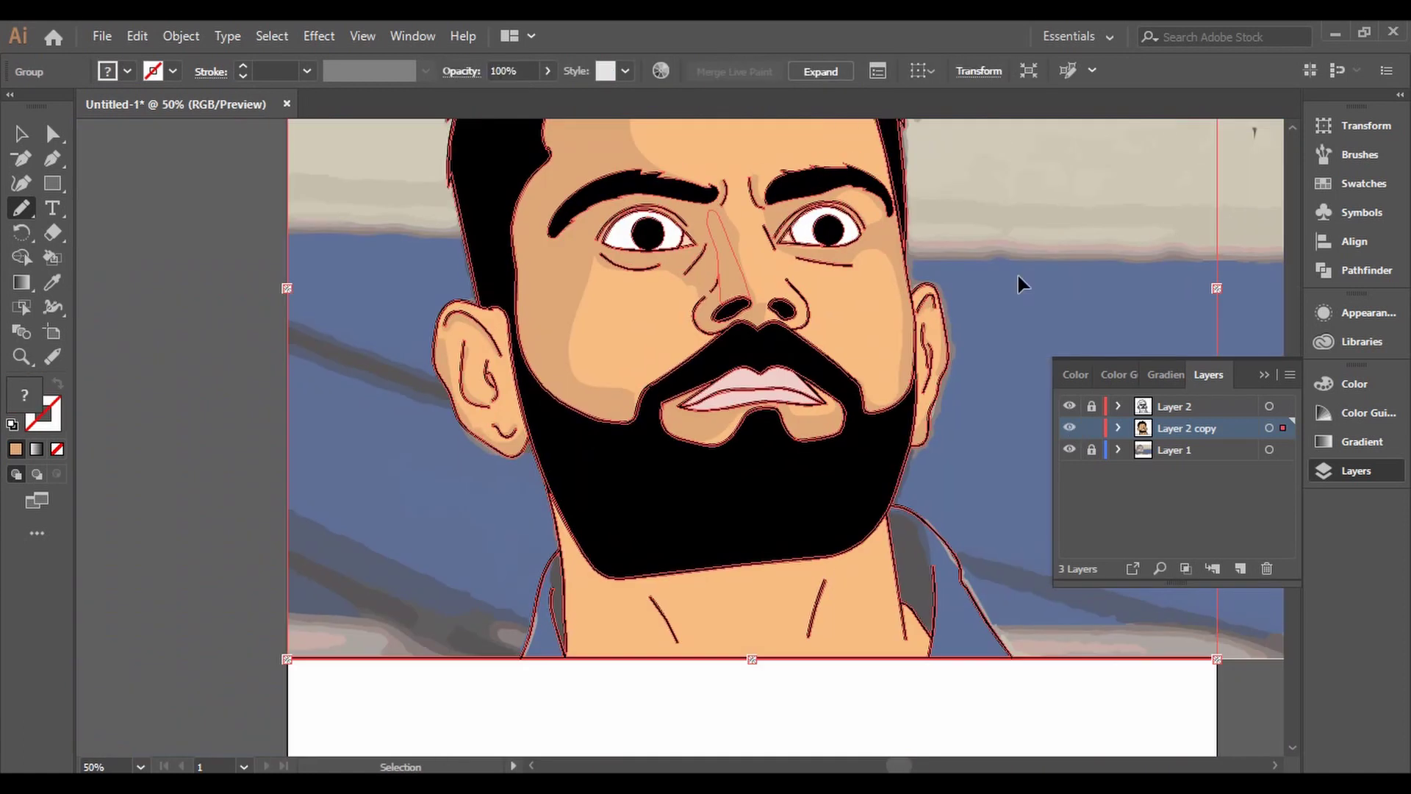
key("ctrl+1")
Add a darker shading shape beside the chin, checking against the photo
left_click(1070, 428)
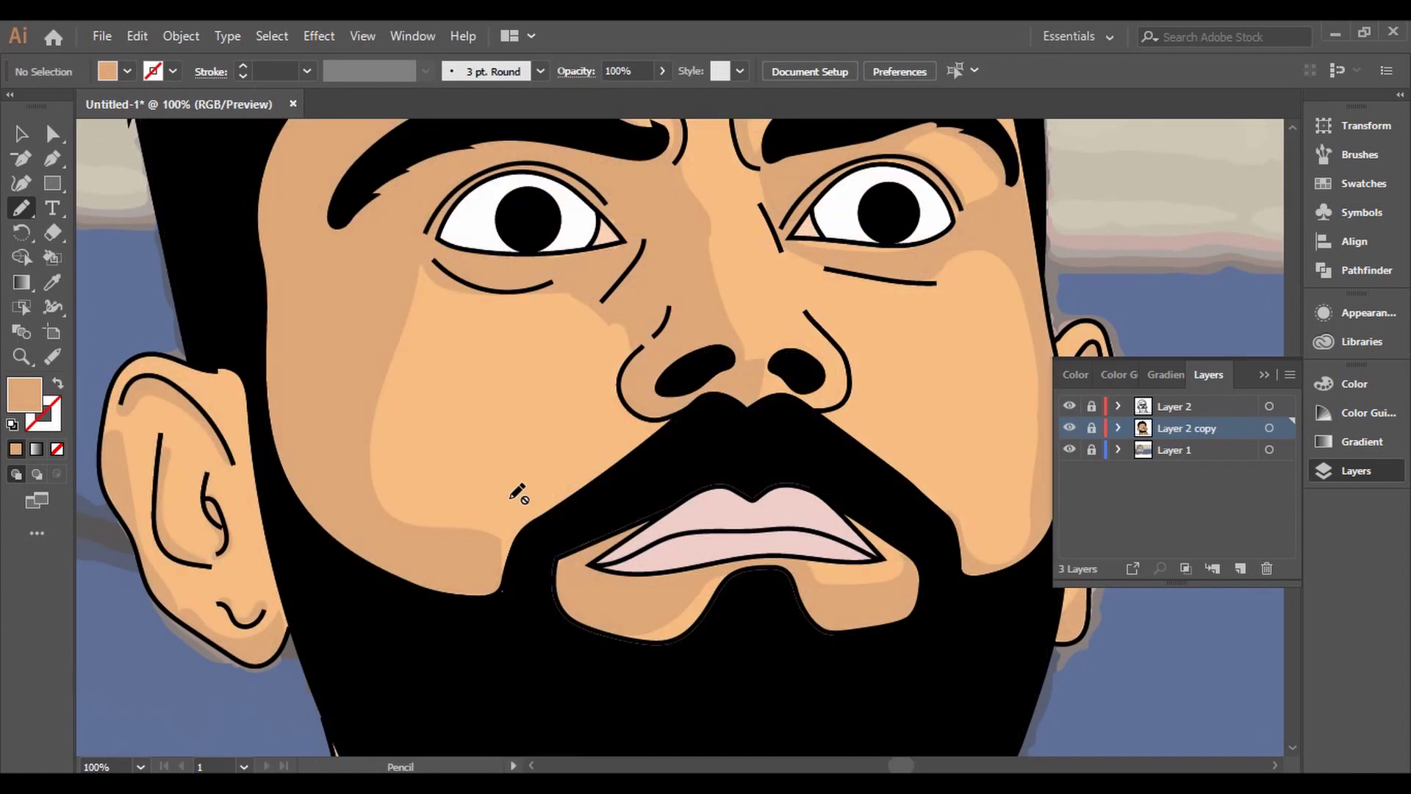
key("ctrl+plus")
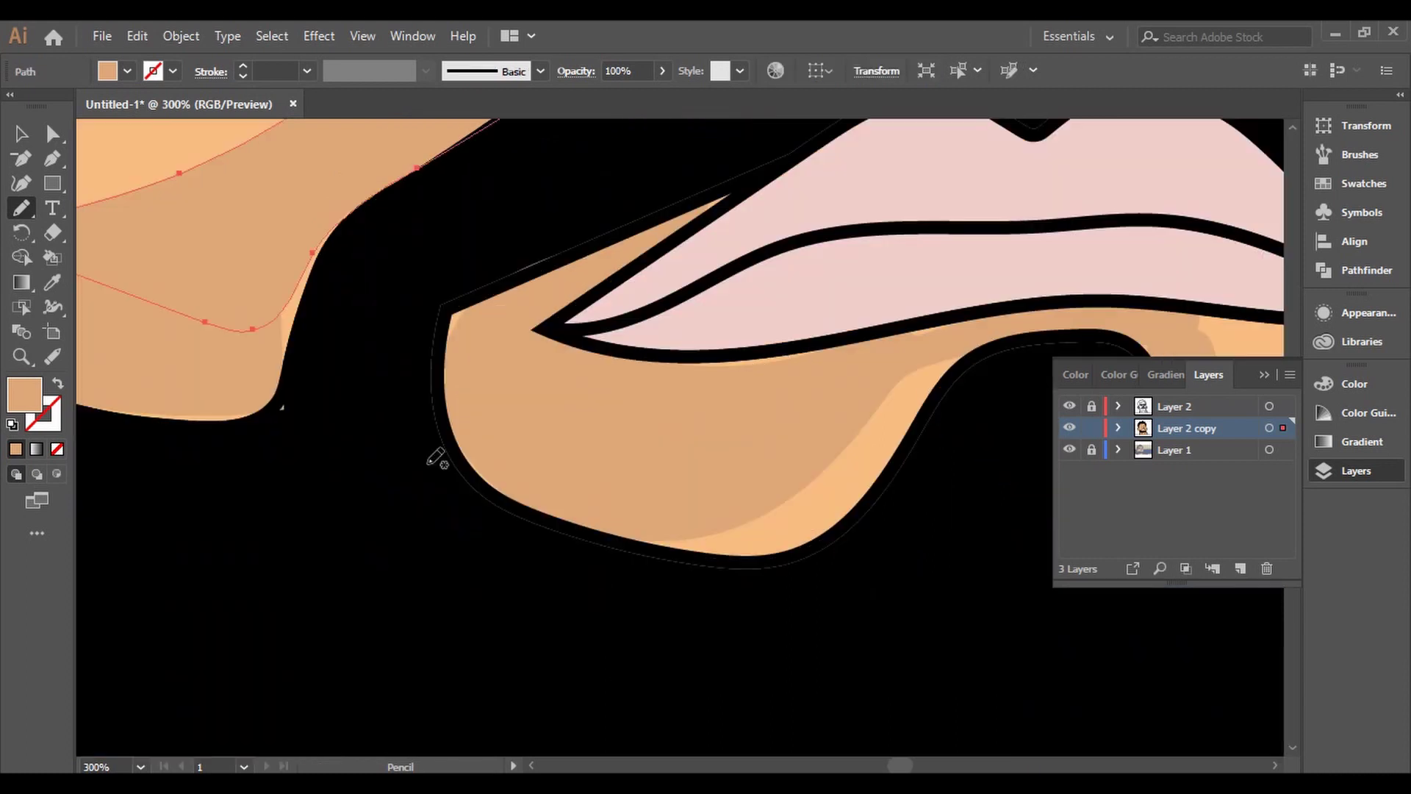
left_click_drag(488, 411, 507, 536)
key("ctrl+minus")
key("ctrl+minus")
key("ctrl+minus")
Draw a darker shading stroke beside the nose
key("ctrl+a")
key("ctrl+shift+a")
scroll(506, 375, "up", 2)
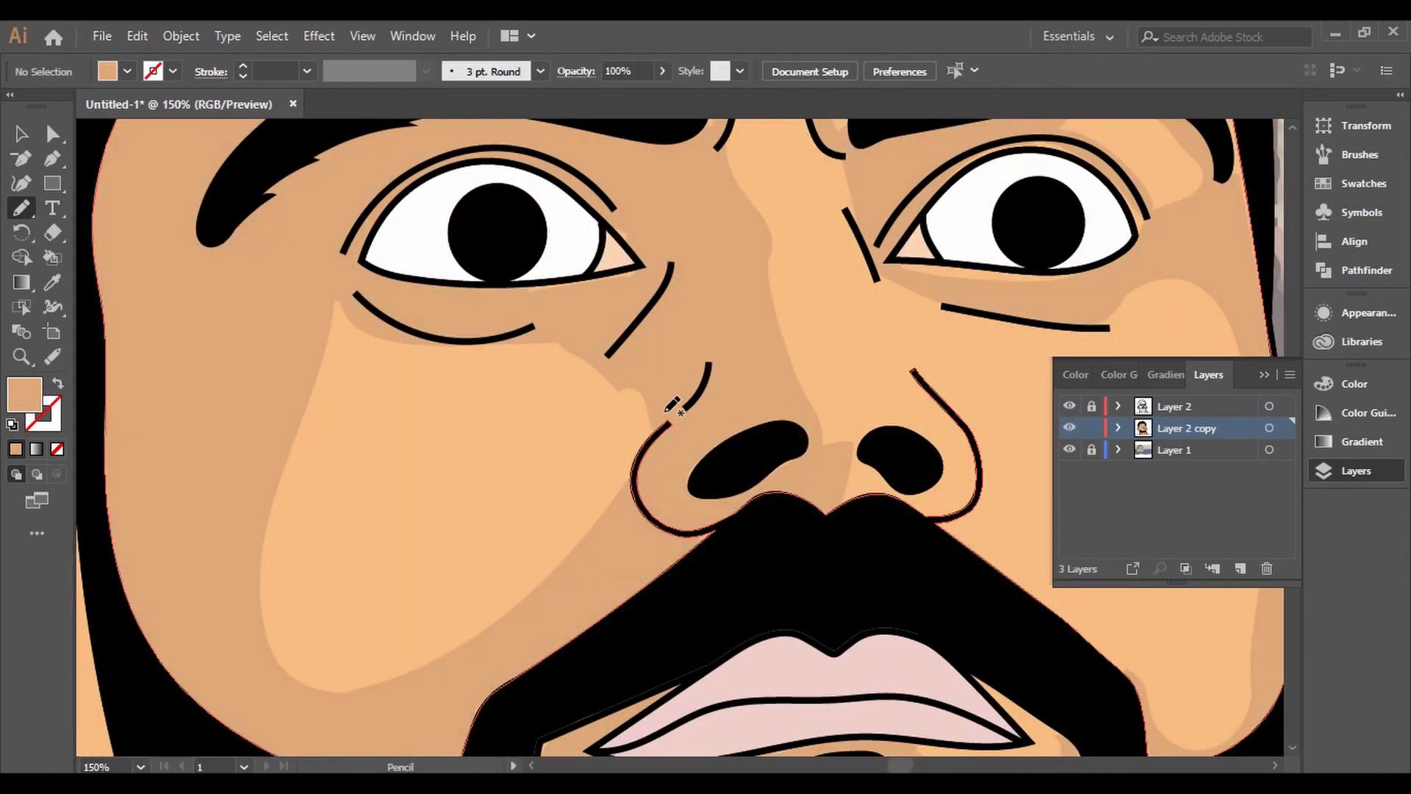
left_click_drag(497, 323, 453, 301)
scroll(479, 494, "down", 2)
scroll(900, 483, "up", 3)
scroll(453, 301, "down", 2)
Draw a darker shading shape across the forehead above the right brow
scroll(684, 287, "down", 1)
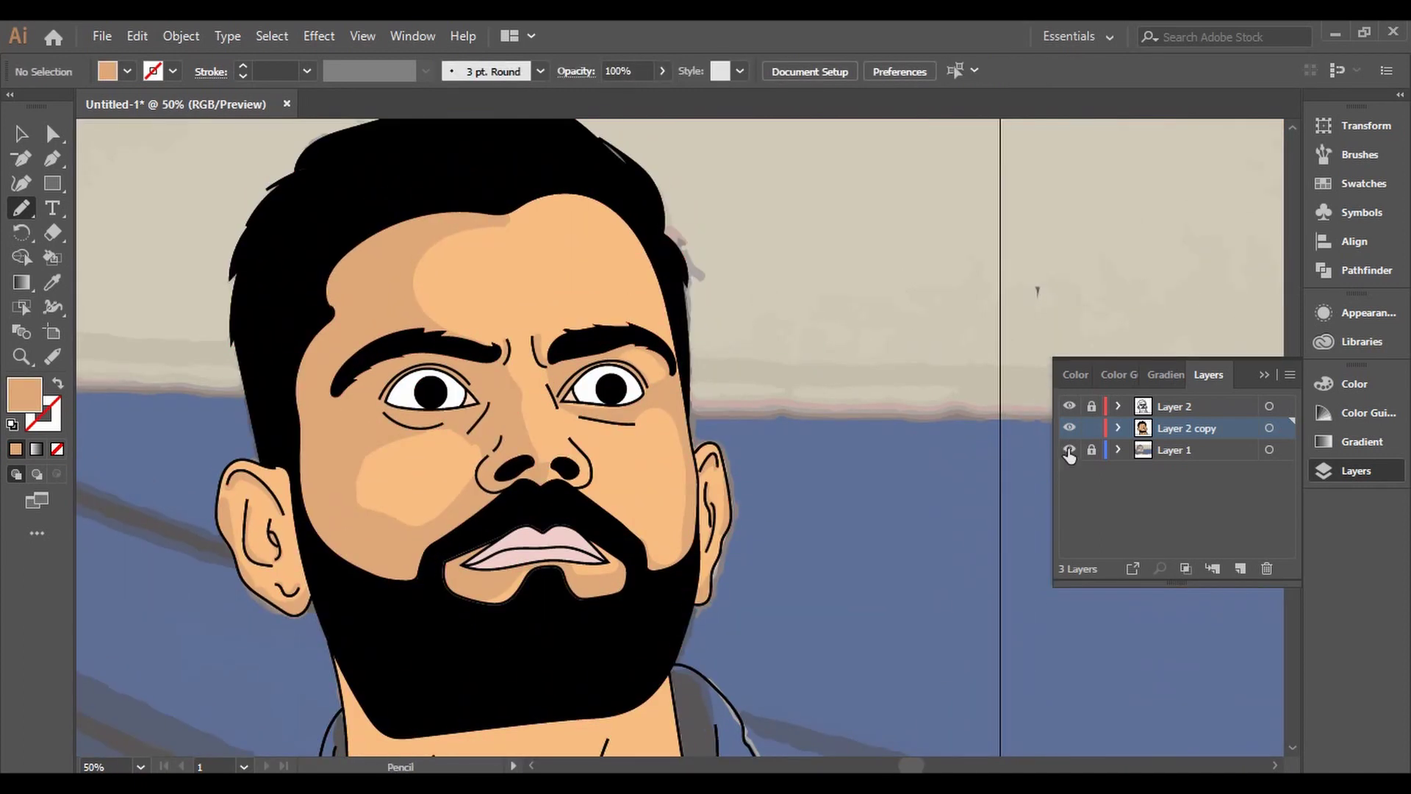
scroll(596, 299, "up", 2)
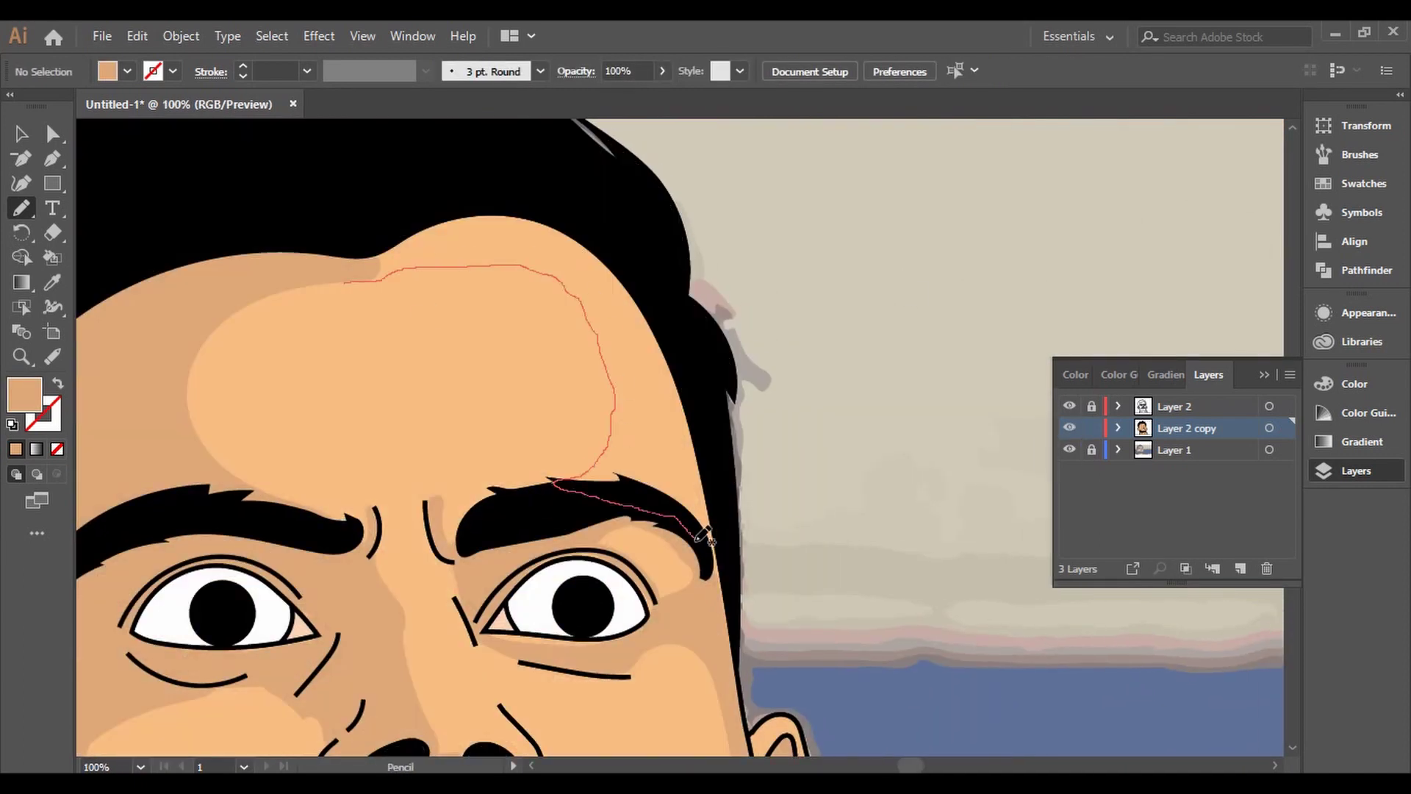
left_click_drag(510, 208, 510, 208)
scroll(682, 377, "down", 2)
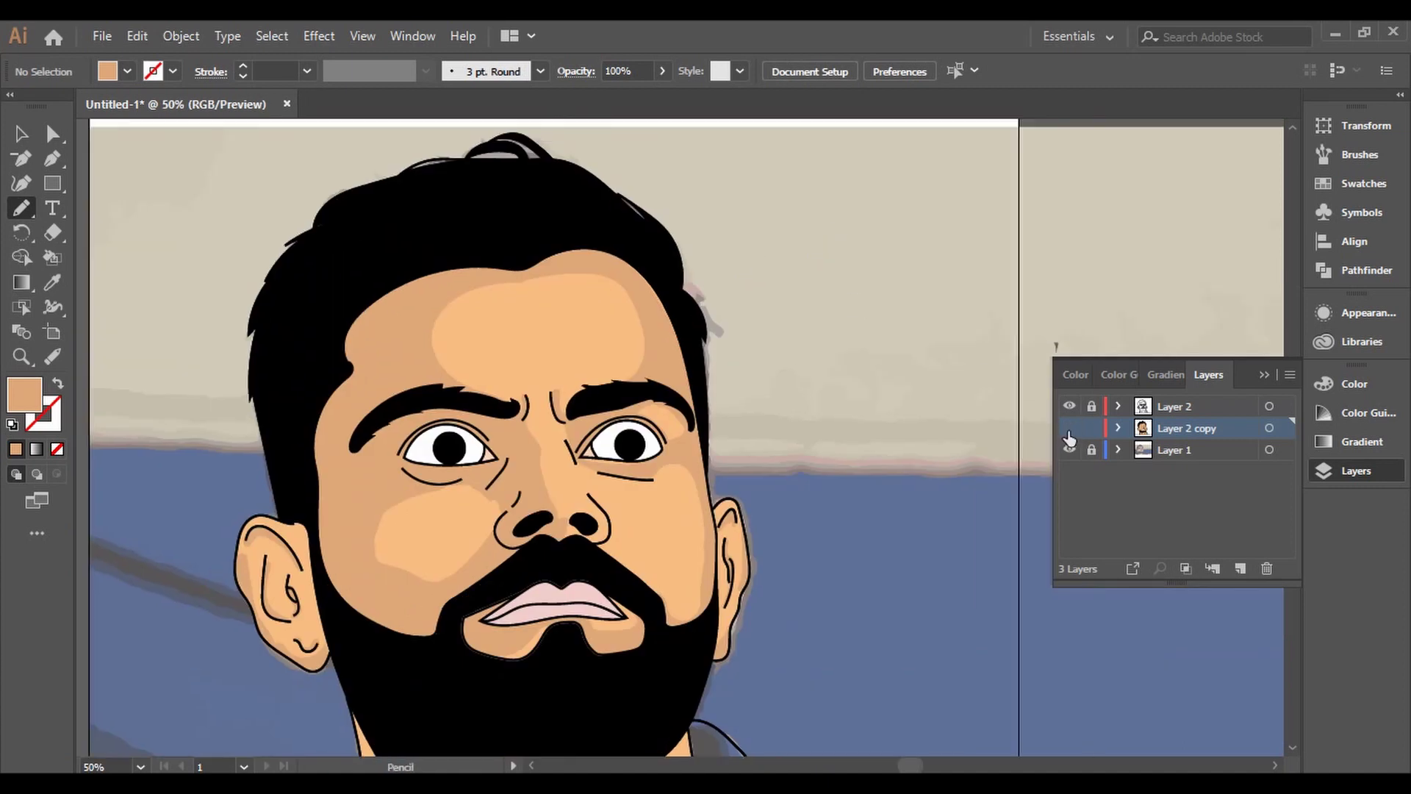
scroll(683, 377, "up", 1)
scroll(689, 479, "up", 3)
Shade beside the eye and inside the ear, refining the ear shape with the Curvature tool
mouse_move(425, 412)
left_mouse_down()
mouse_move(517, 463)
mouse_move(548, 507)
left_mouse_up()
scroll(841, 365, "down", 3)
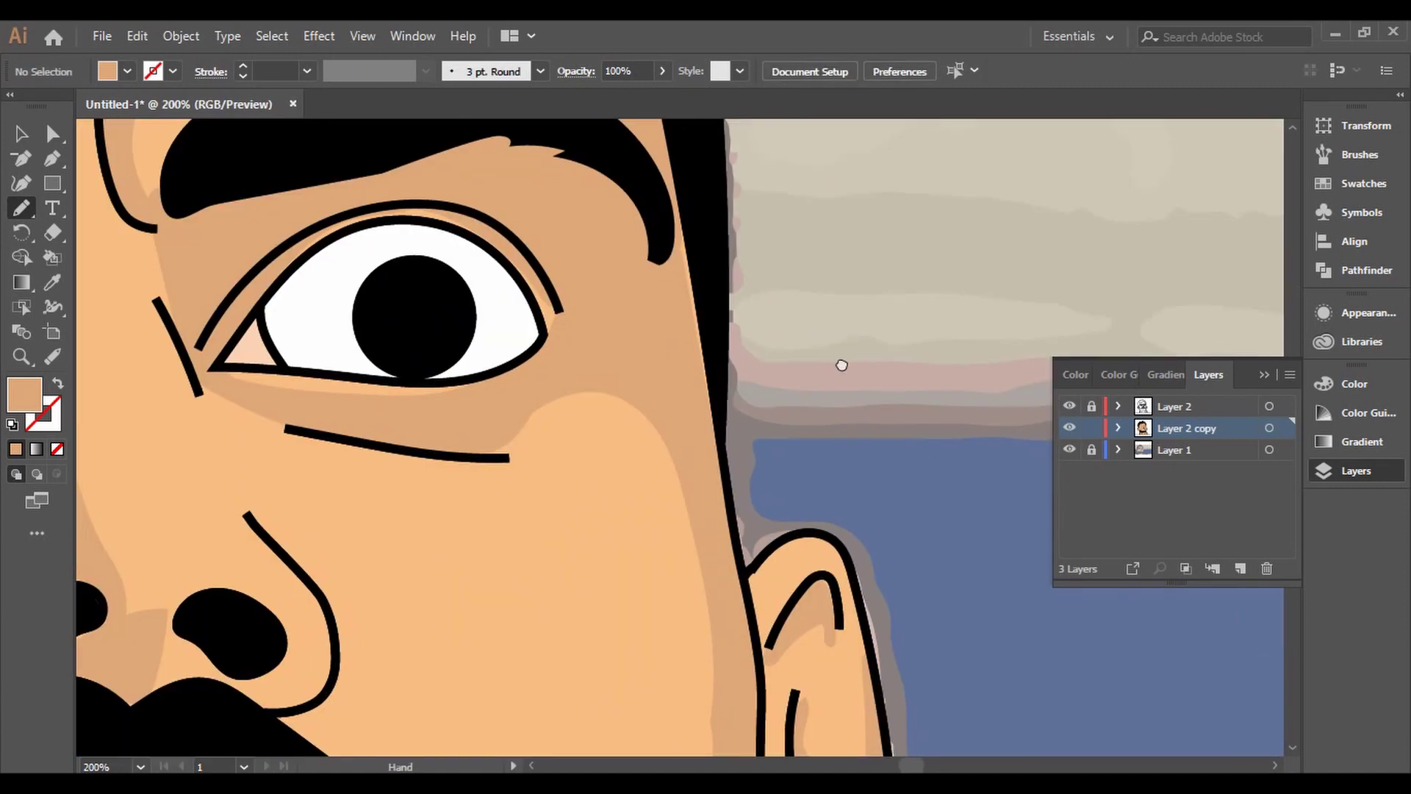
scroll(988, 424, "down", 5)
left_click_drag(633, 509, 605, 365)
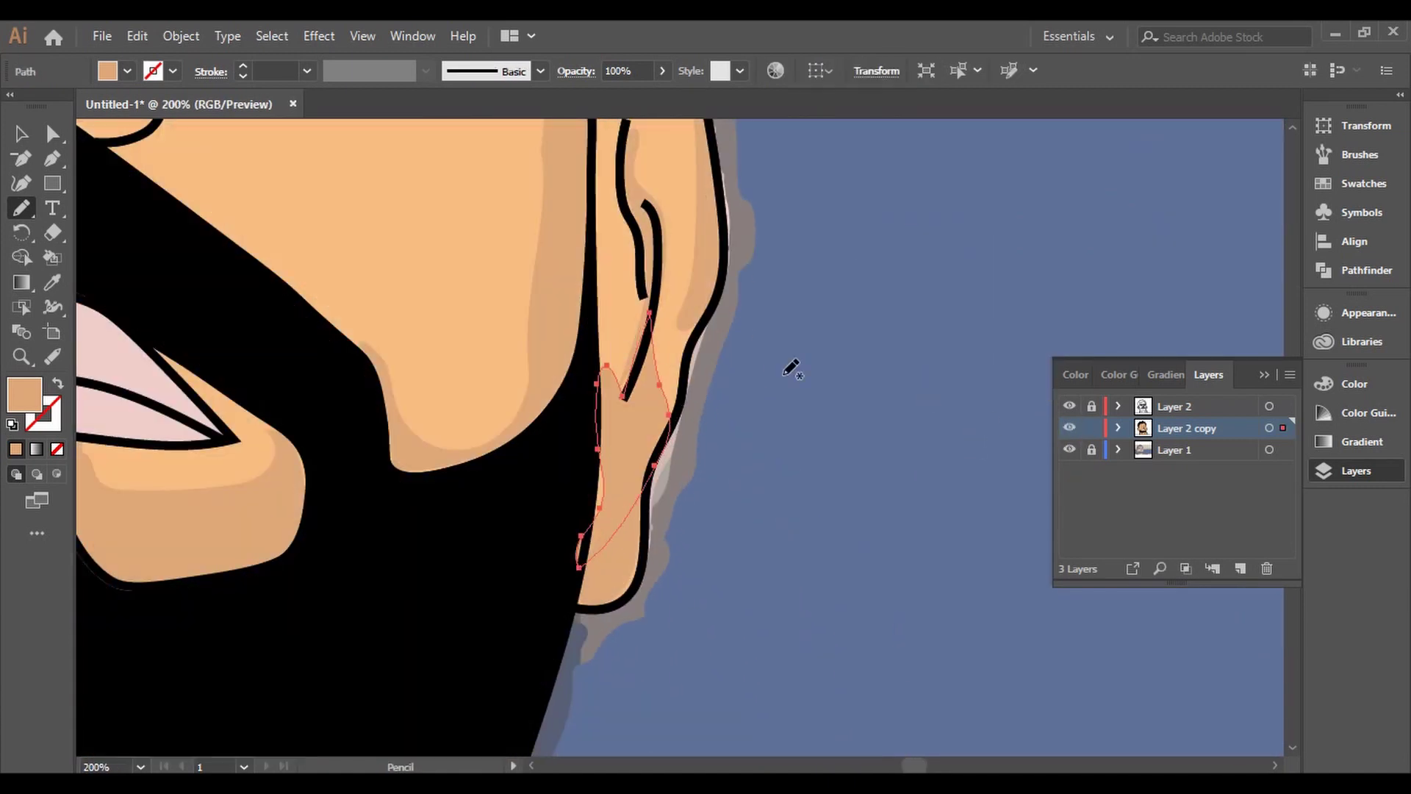
left_click(20, 180)
left_click(585, 537)
key("ctrl+shift+a")
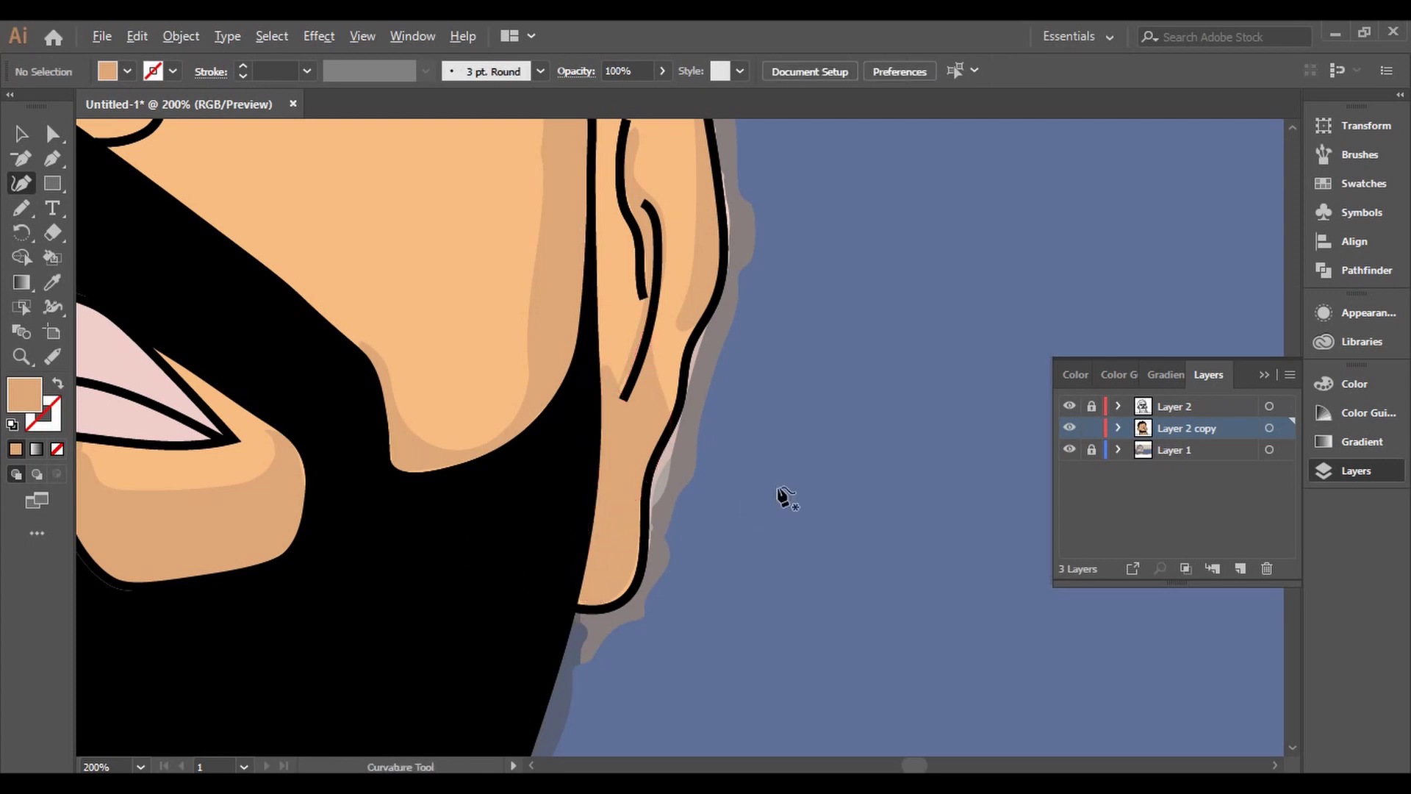
scroll(778, 495, "down", 2)
scroll(875, 498, "up", 2)
Draw a closed darker shading shape on the chin
key("n")
left_click_drag(444, 567, 414, 588)
key("ctrl+shift+a")
scroll(954, 451, "down", 3)
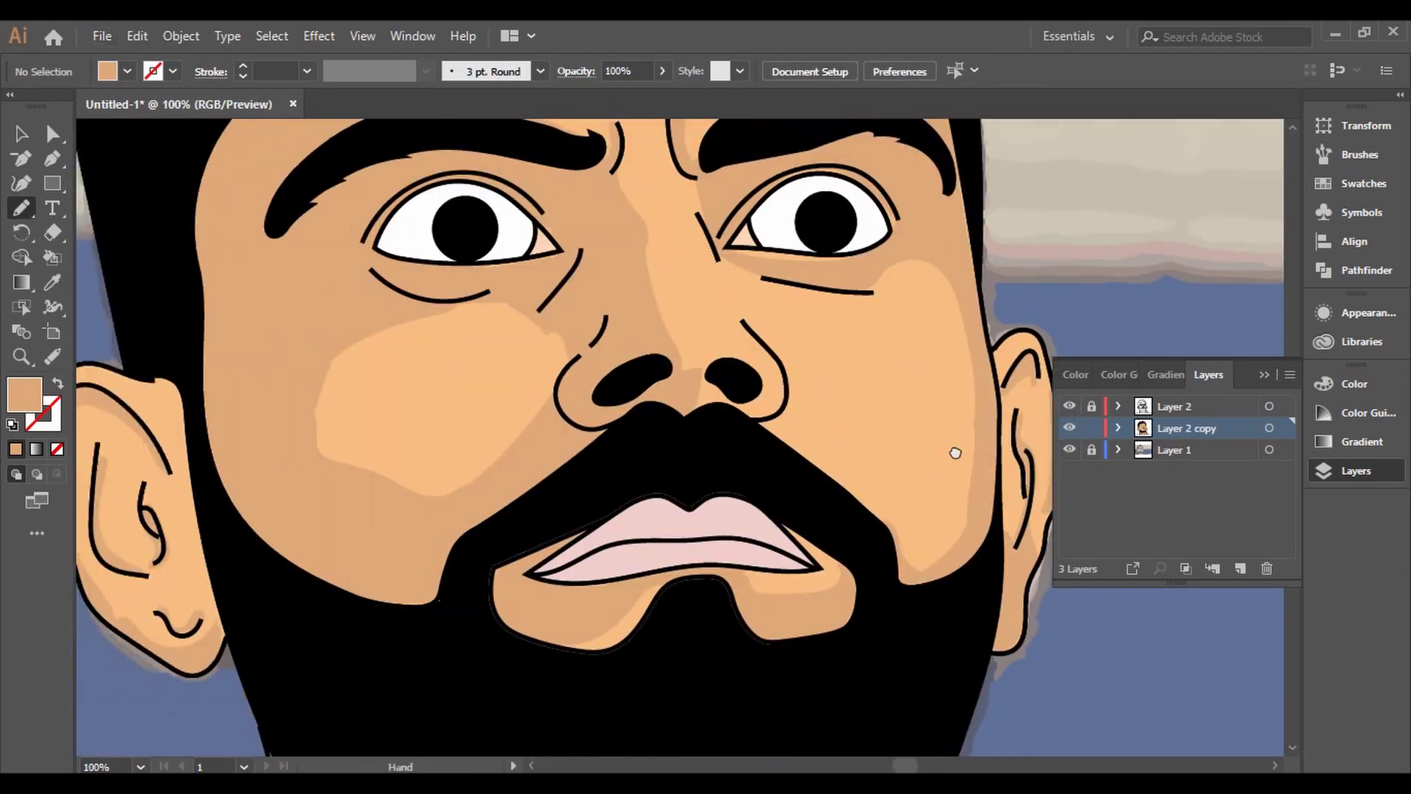
scroll(889, 375, "up", 2)
Repaint the lips light peach with the Live Paint Bucket
left_click(624, 536)
scroll(661, 515, "down", 3)
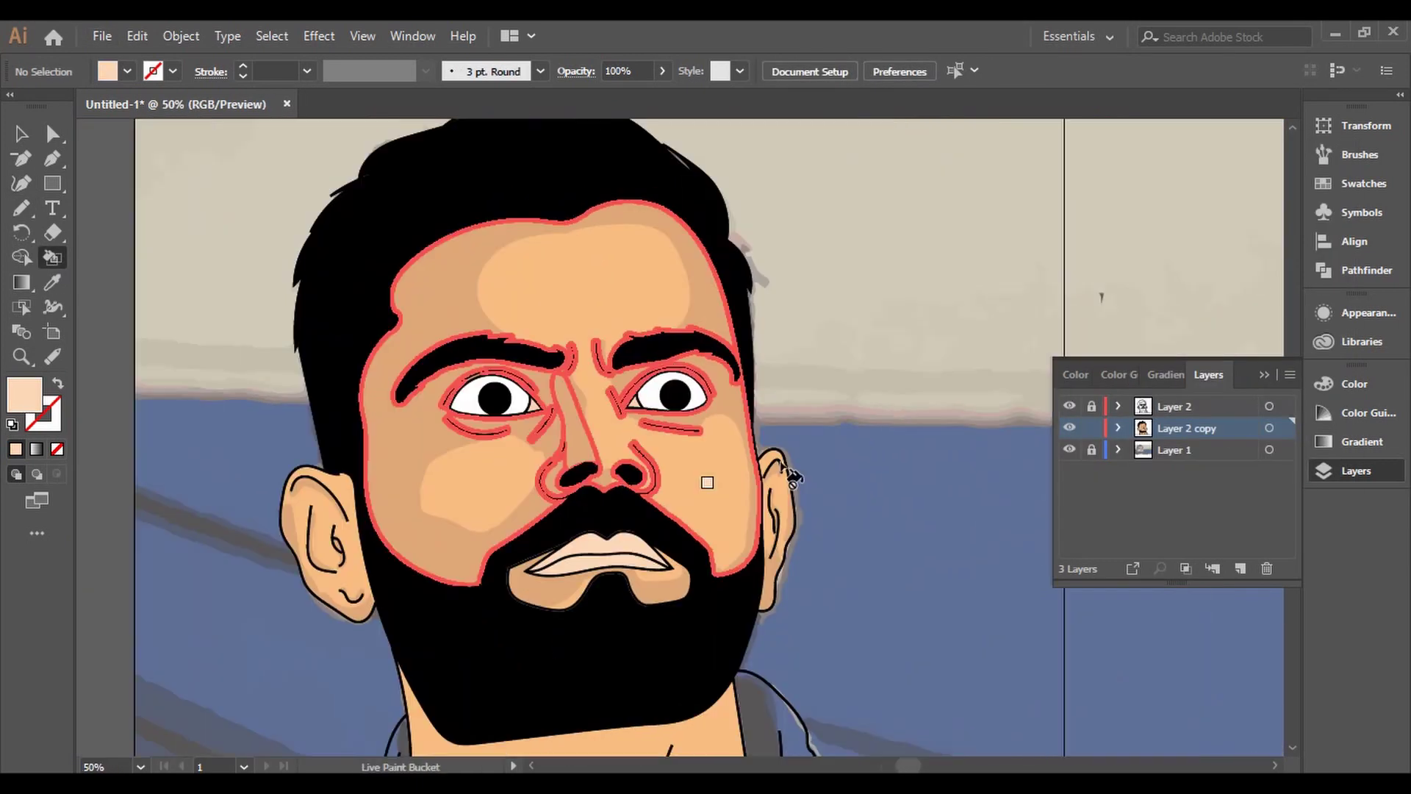
scroll(882, 463, "up", 1)
Set a darker peach fill and draw shading along the side of the face
key("n")
double_click(23, 395)
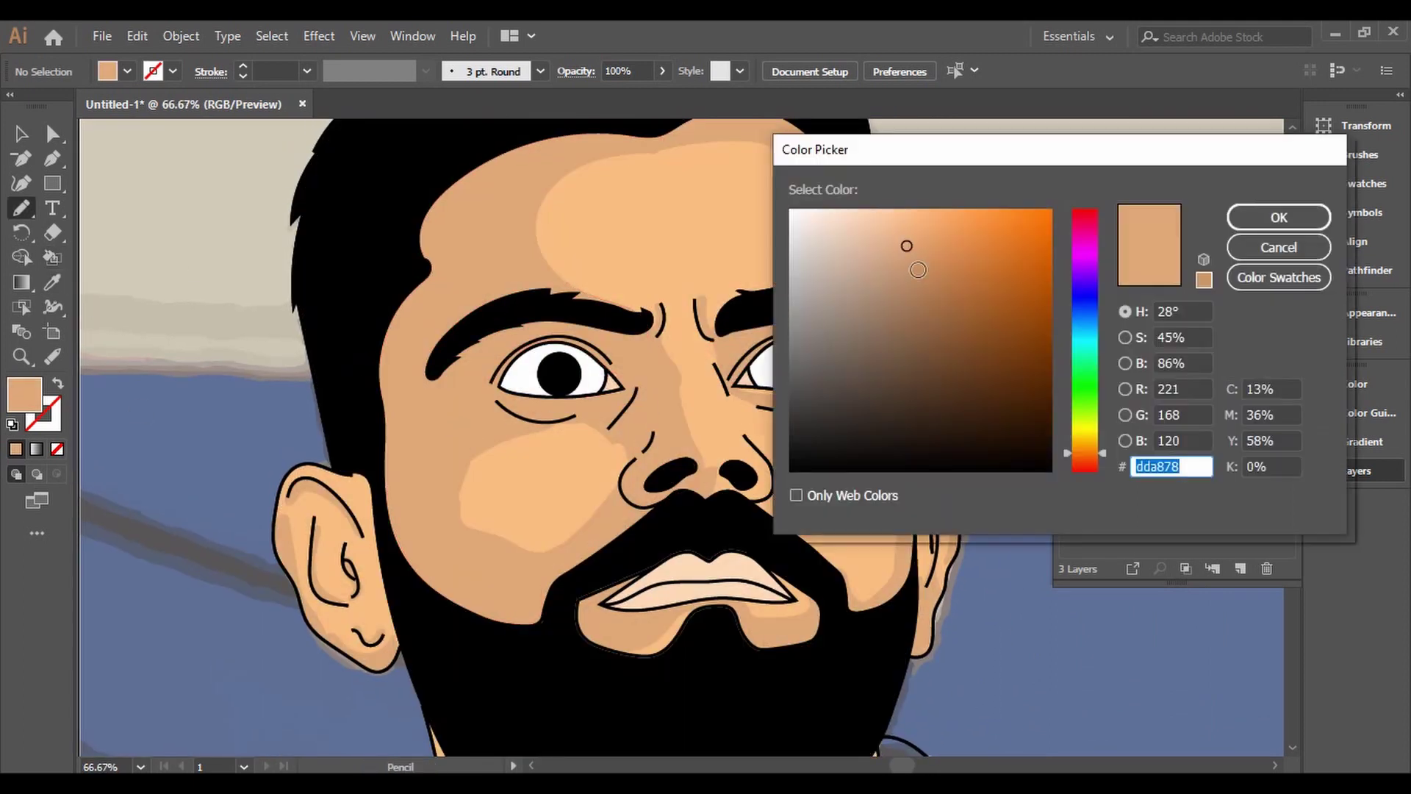
type("db9f6e")
left_click(1294, 215)
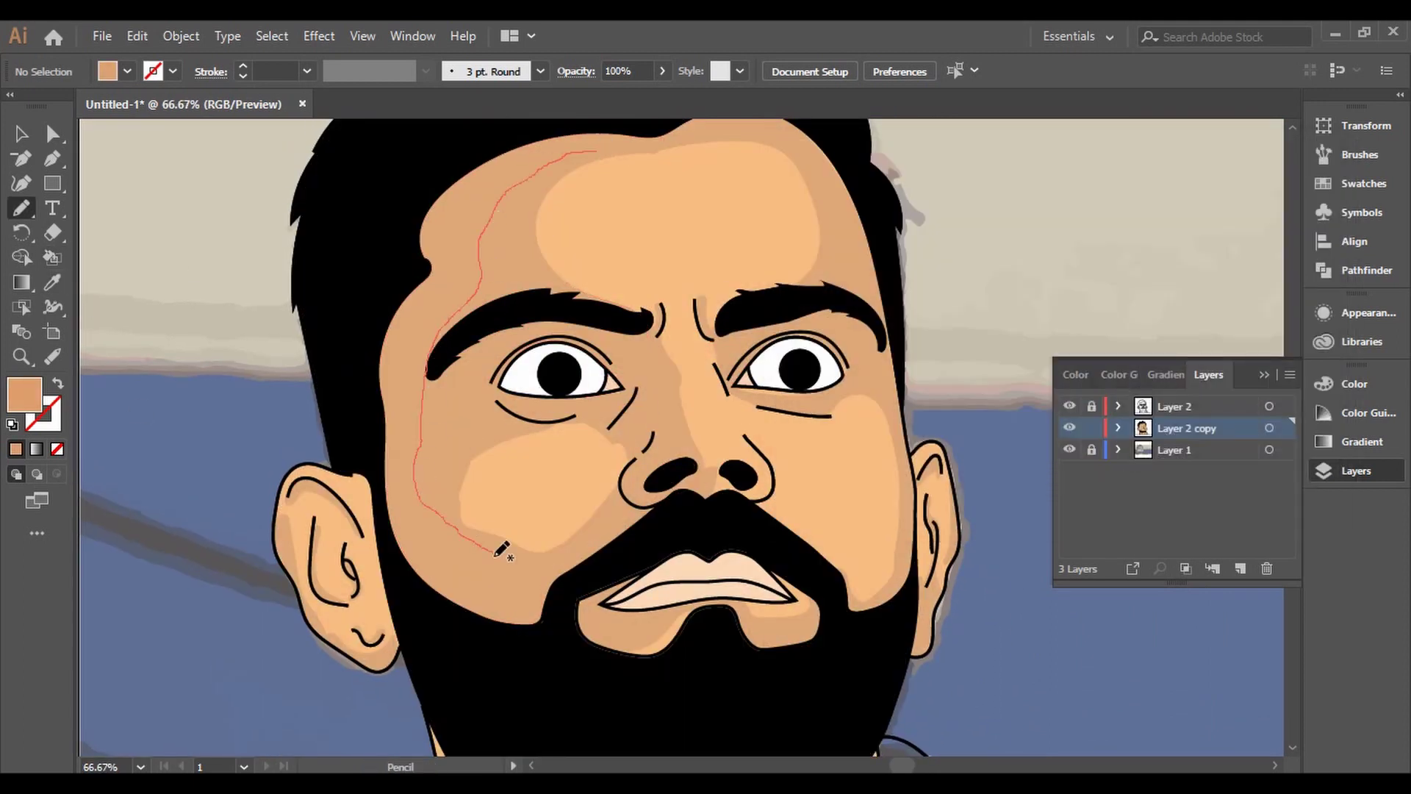
left_click_drag(573, 151, 570, 140)
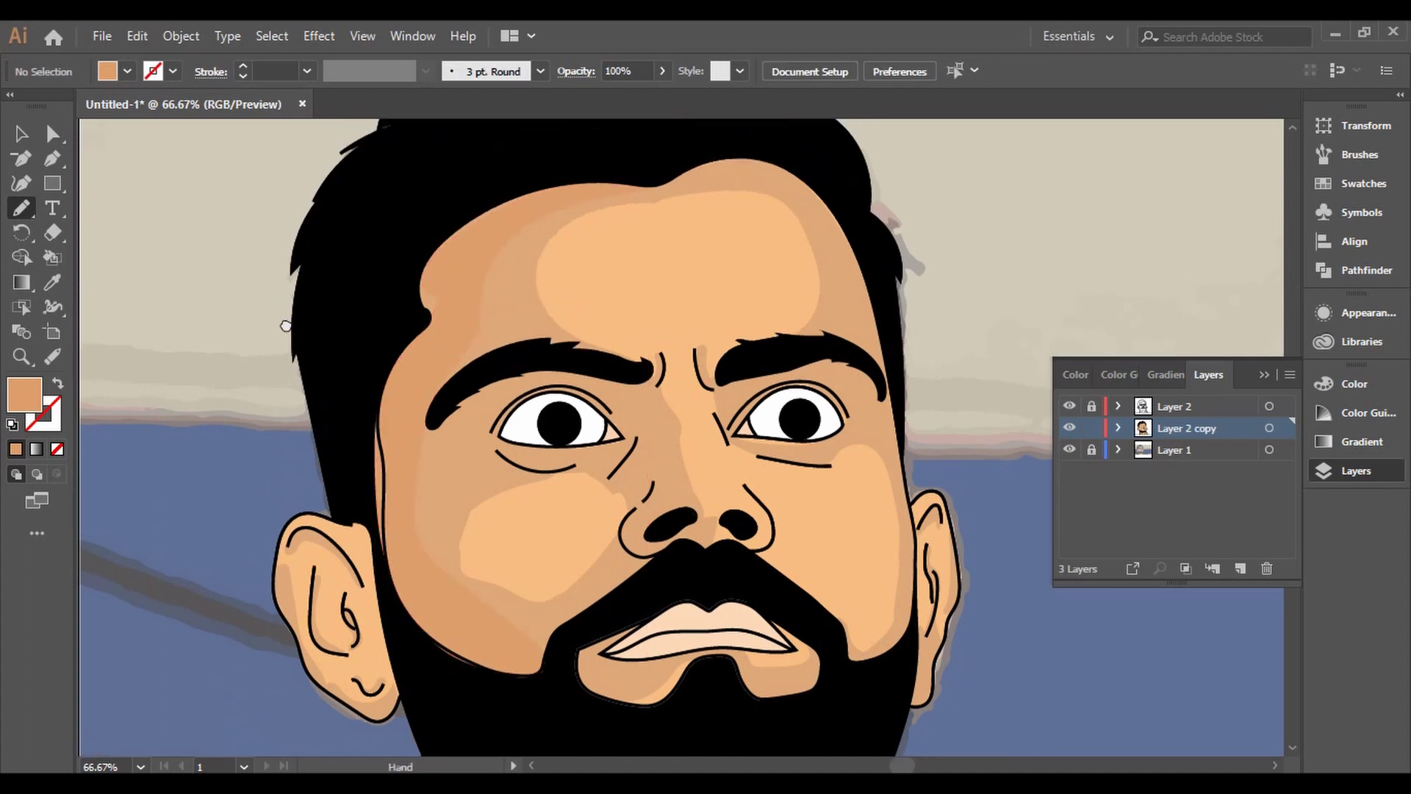
scroll(661, 441, "down", 2)
scroll(661, 441, "up", 2)
Change the fill colour and shade down the cheek to the beard
left_click(1069, 427)
double_click(24, 395)
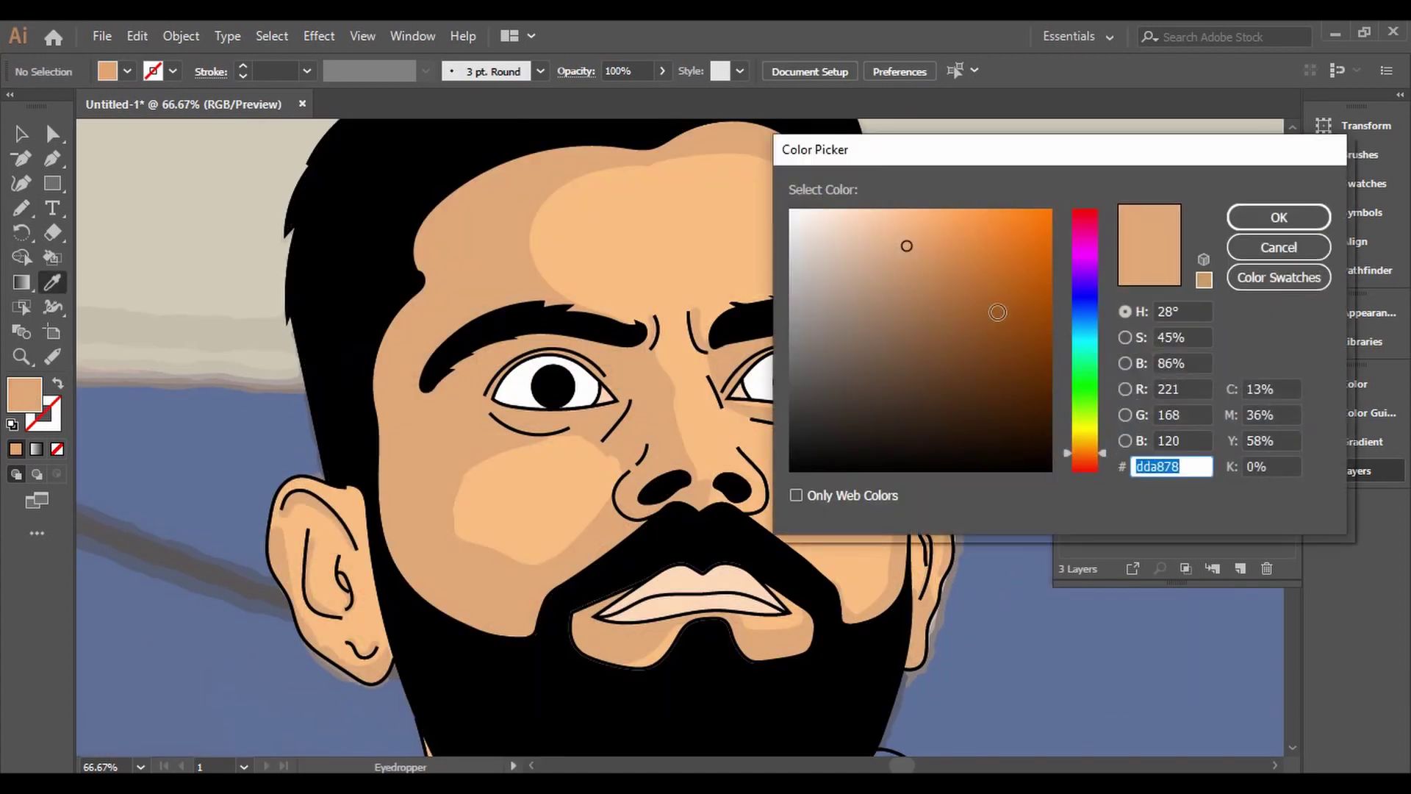
type("ce9e76")
left_click(1257, 214)
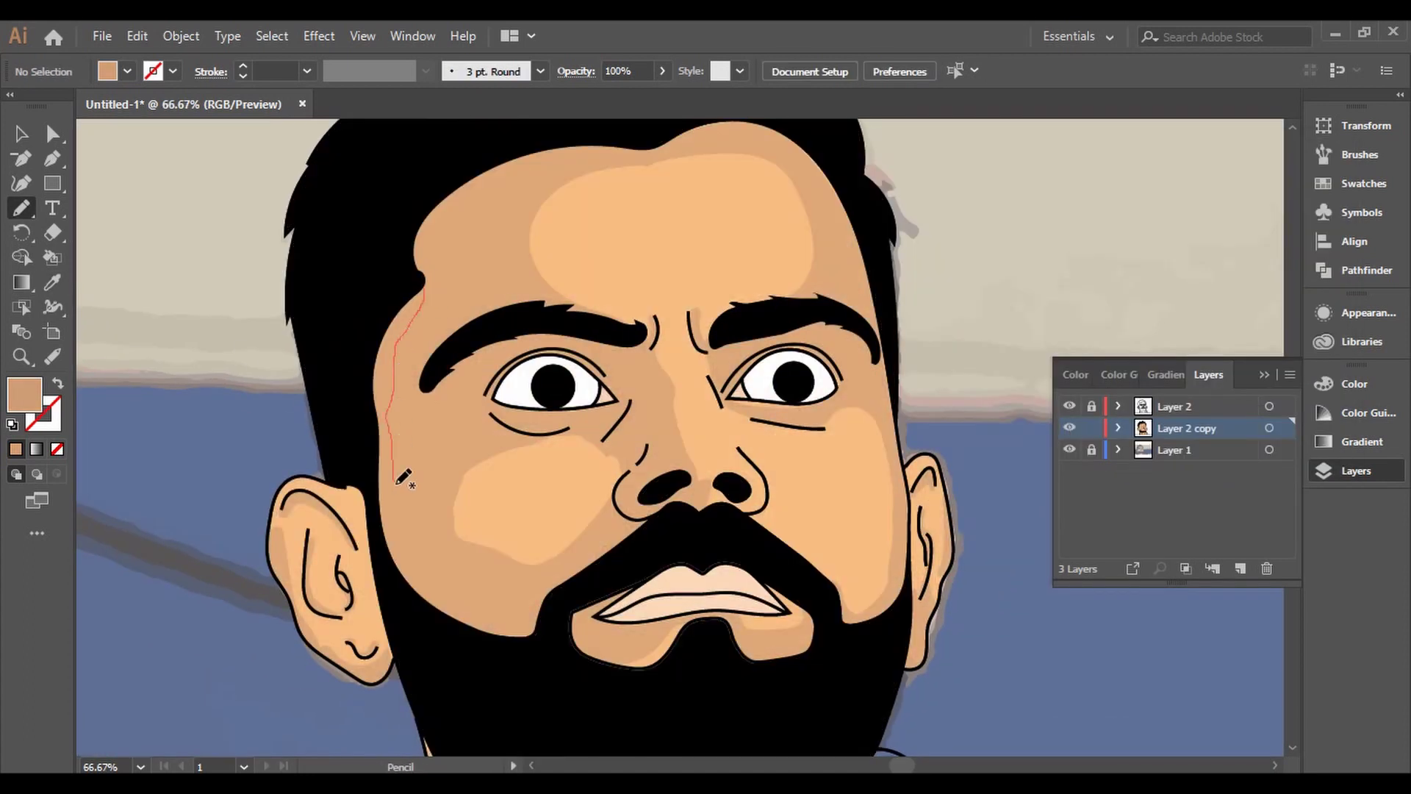
left_click_drag(397, 482, 521, 637)
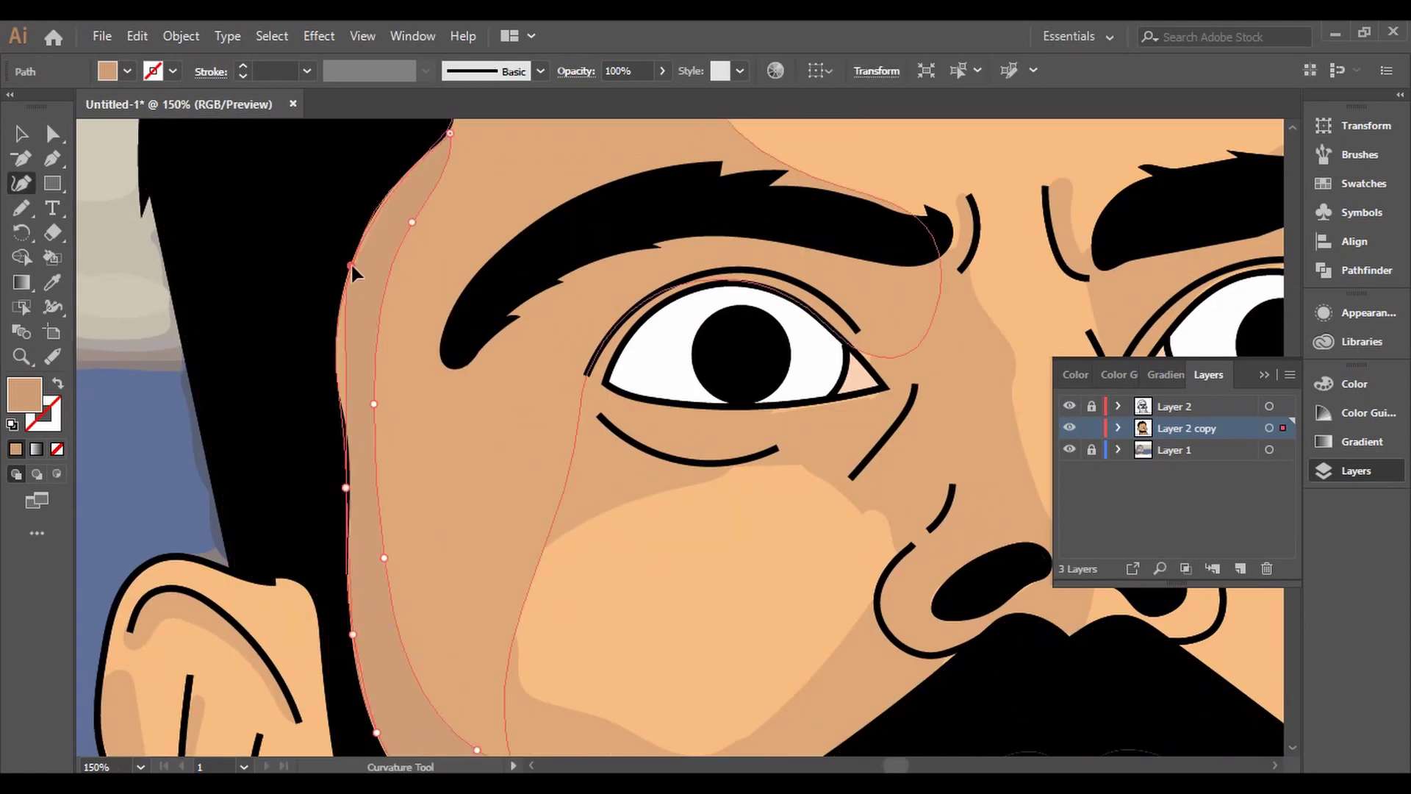
Add closed shading shapes along the hairline and the right temple
key("n")
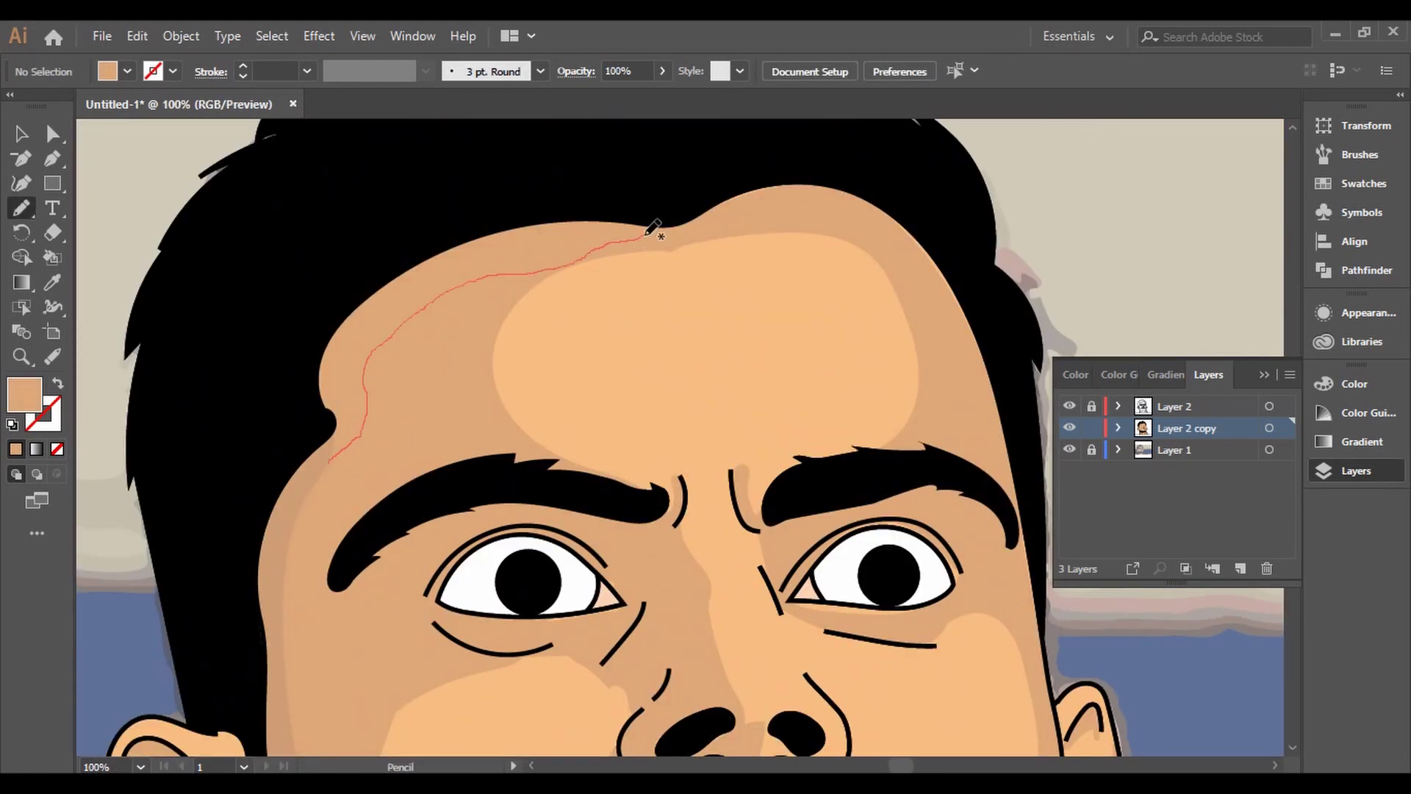
left_click_drag(335, 347, 321, 455)
key("shift+grave")
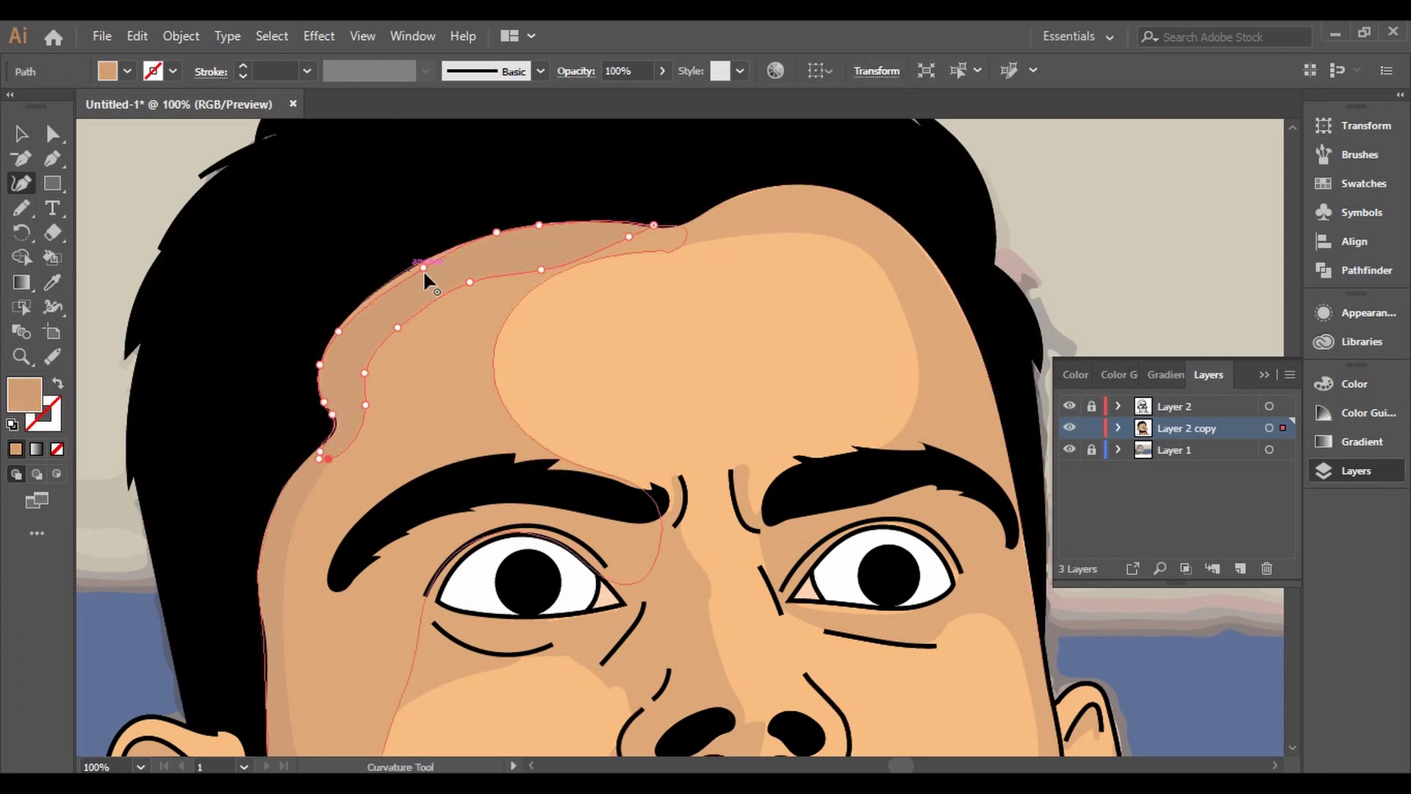
left_click_drag(189, 268, 47, 244)
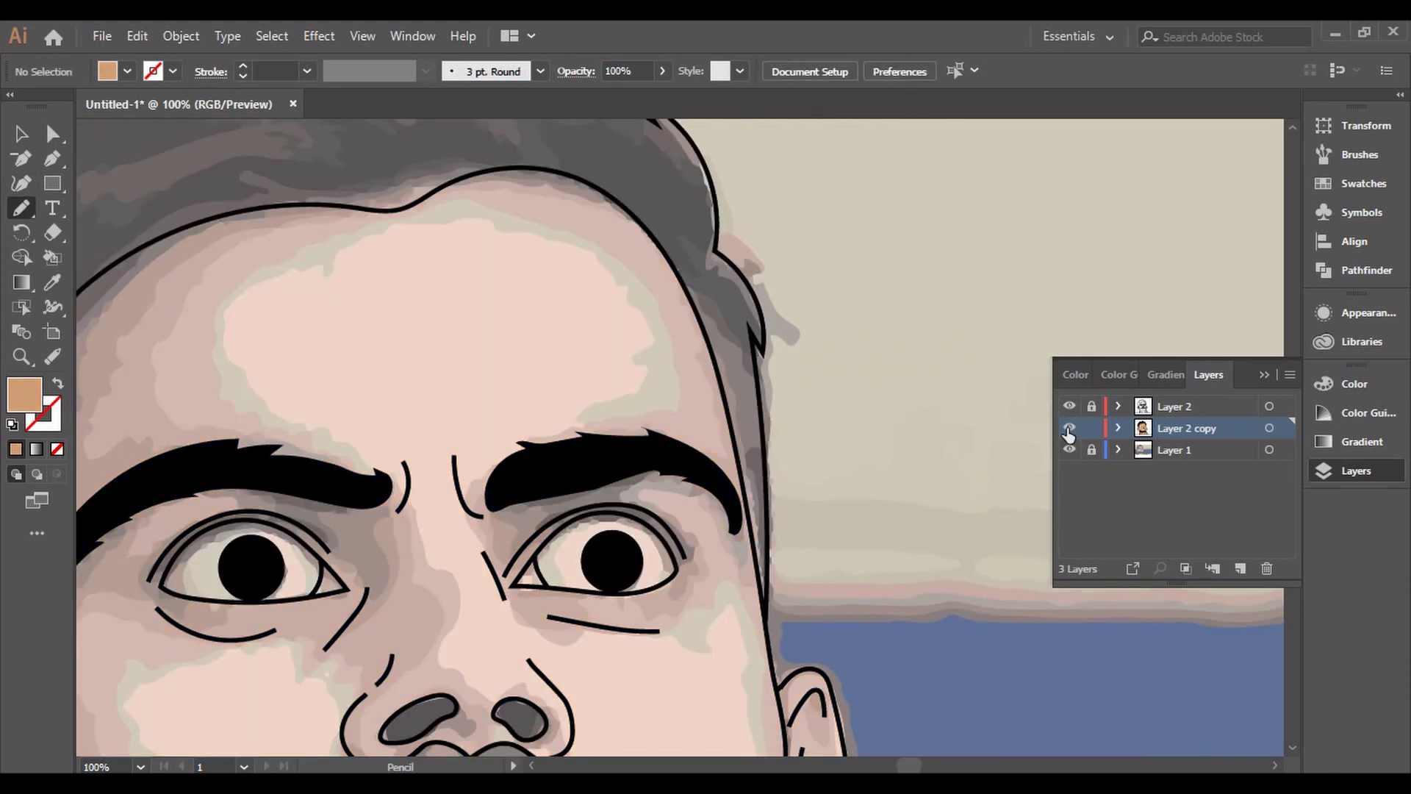
left_click_drag(353, 230, 548, 183)
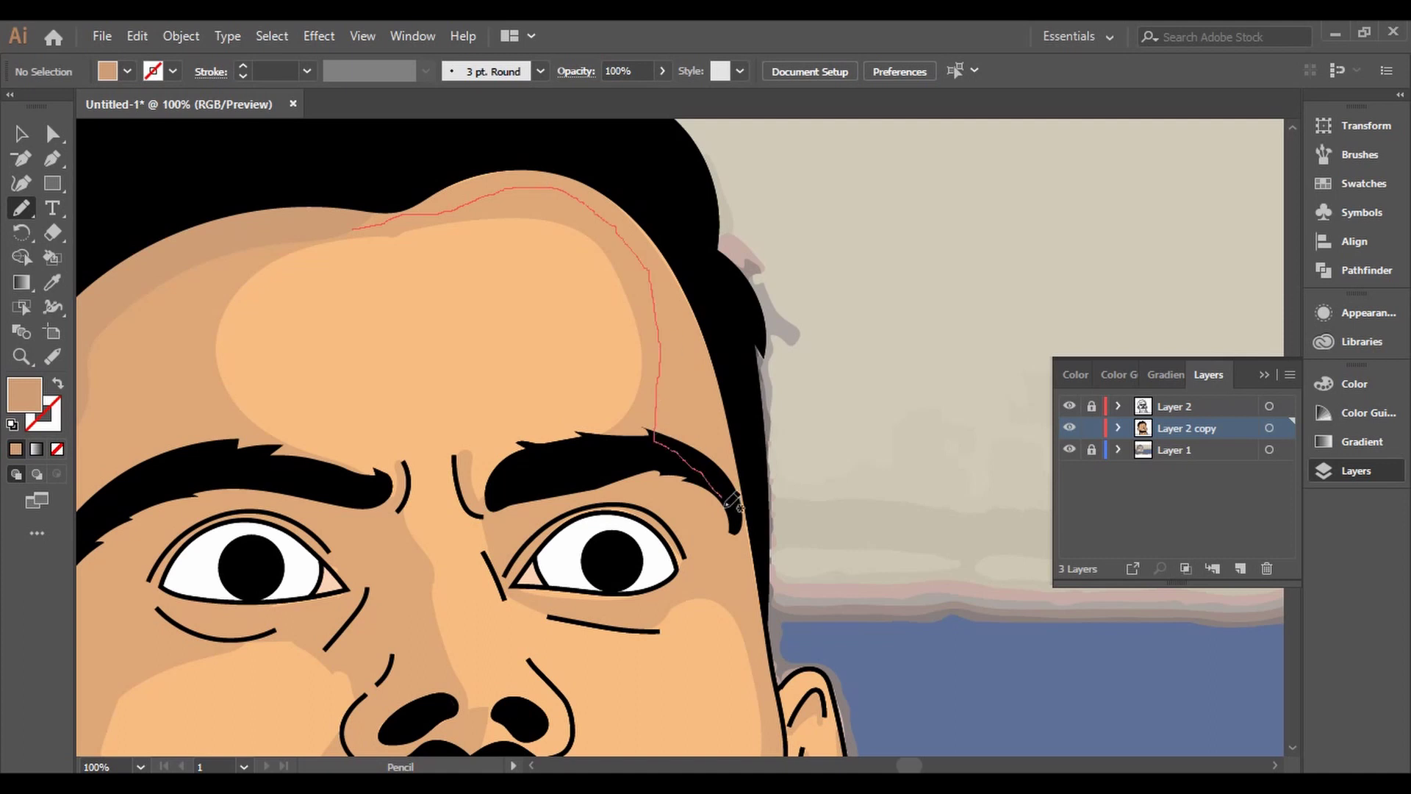
scroll(662, 367, "down", 3)
scroll(510, 269, "up", 2)
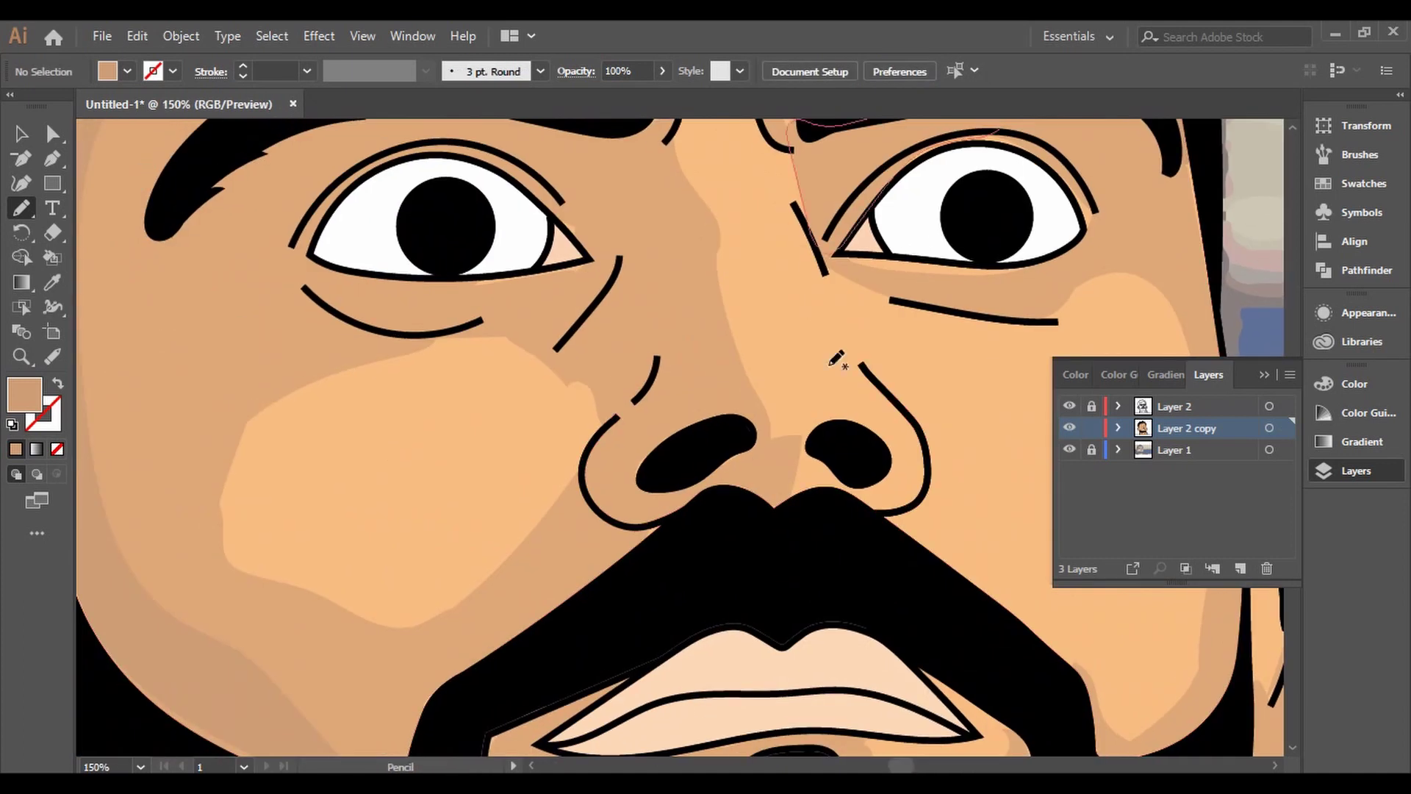
scroll(510, 269, "up", 3)
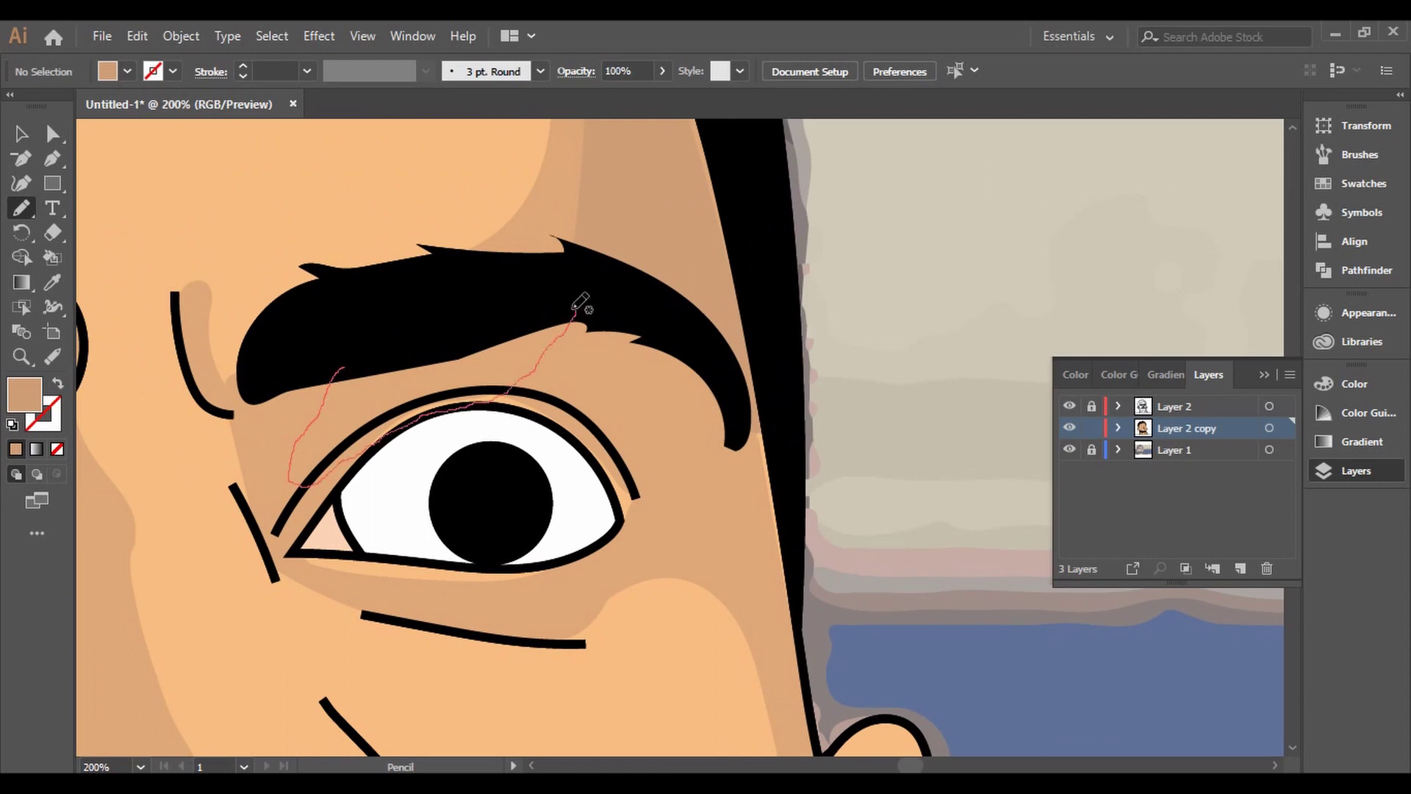
Shade above the right eye and under the right eyebrow
left_click_drag(576, 303, 585, 308)
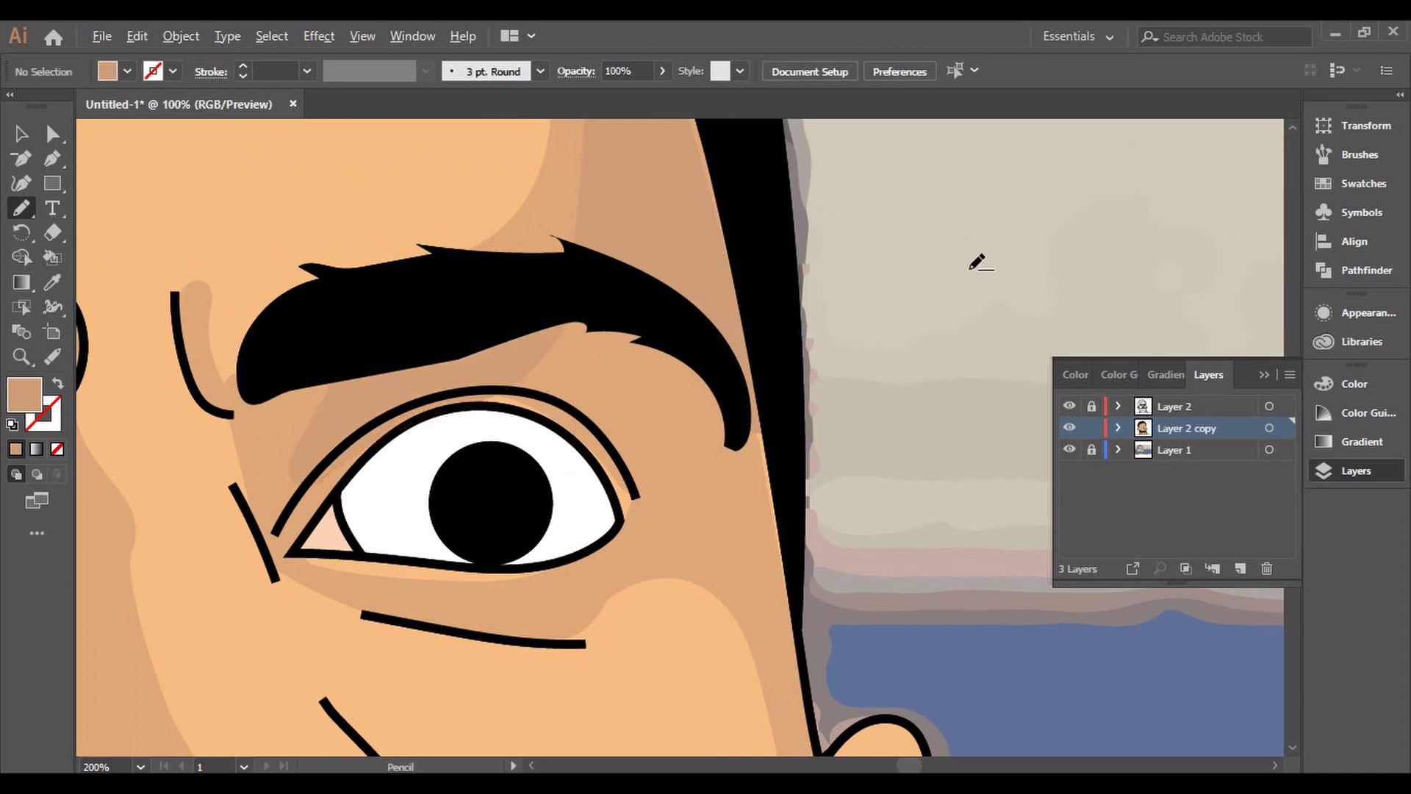
key("ctrl+minus")
key("ctrl+minus")
left_click_drag(887, 333, 857, 467)
left_click_drag(555, 301, 609, 316)
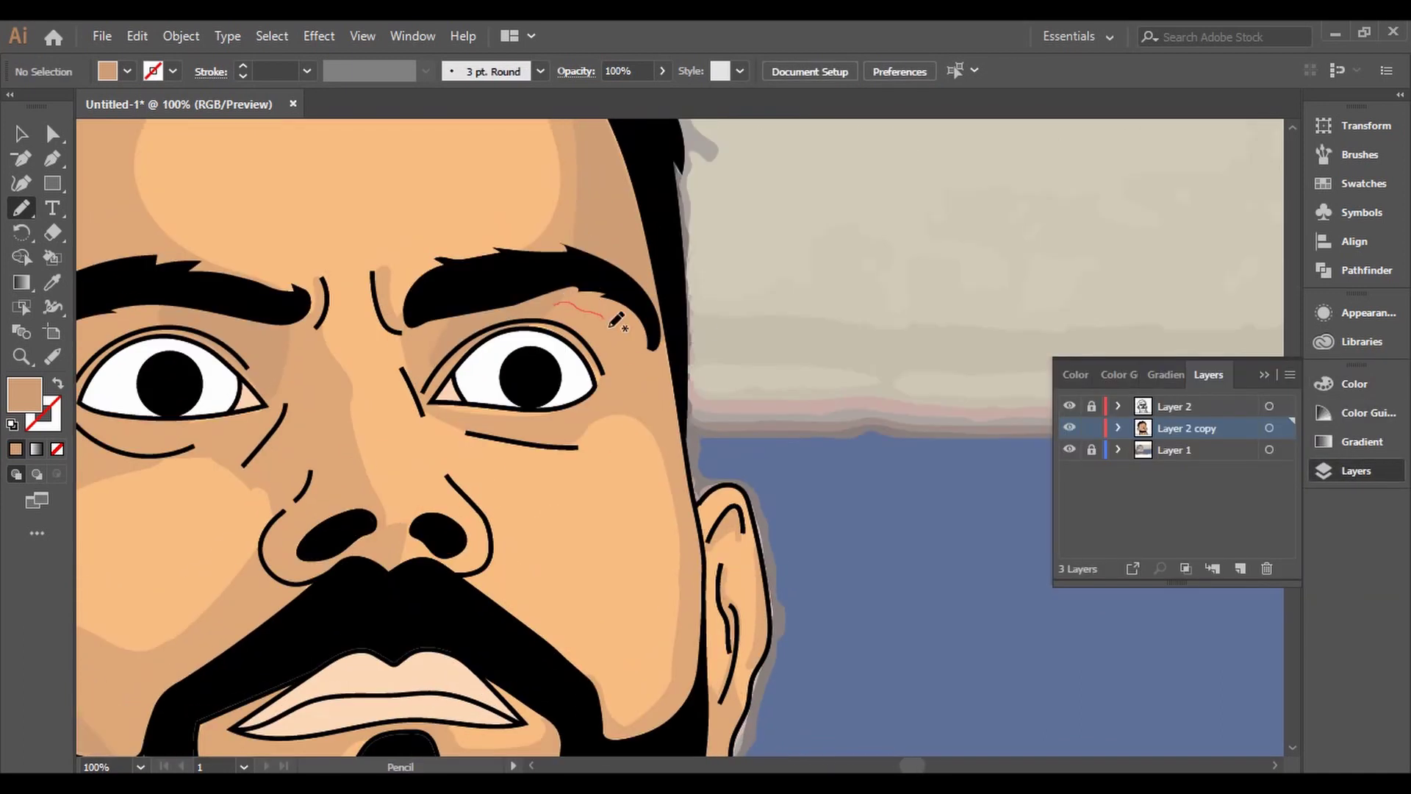
key("ctrl+minus")
Add small shadows under the nose, beside the nostrils and between them
key("ctrl+plus")
key("ctrl+plus")
scroll(671, 299, "right", 3)
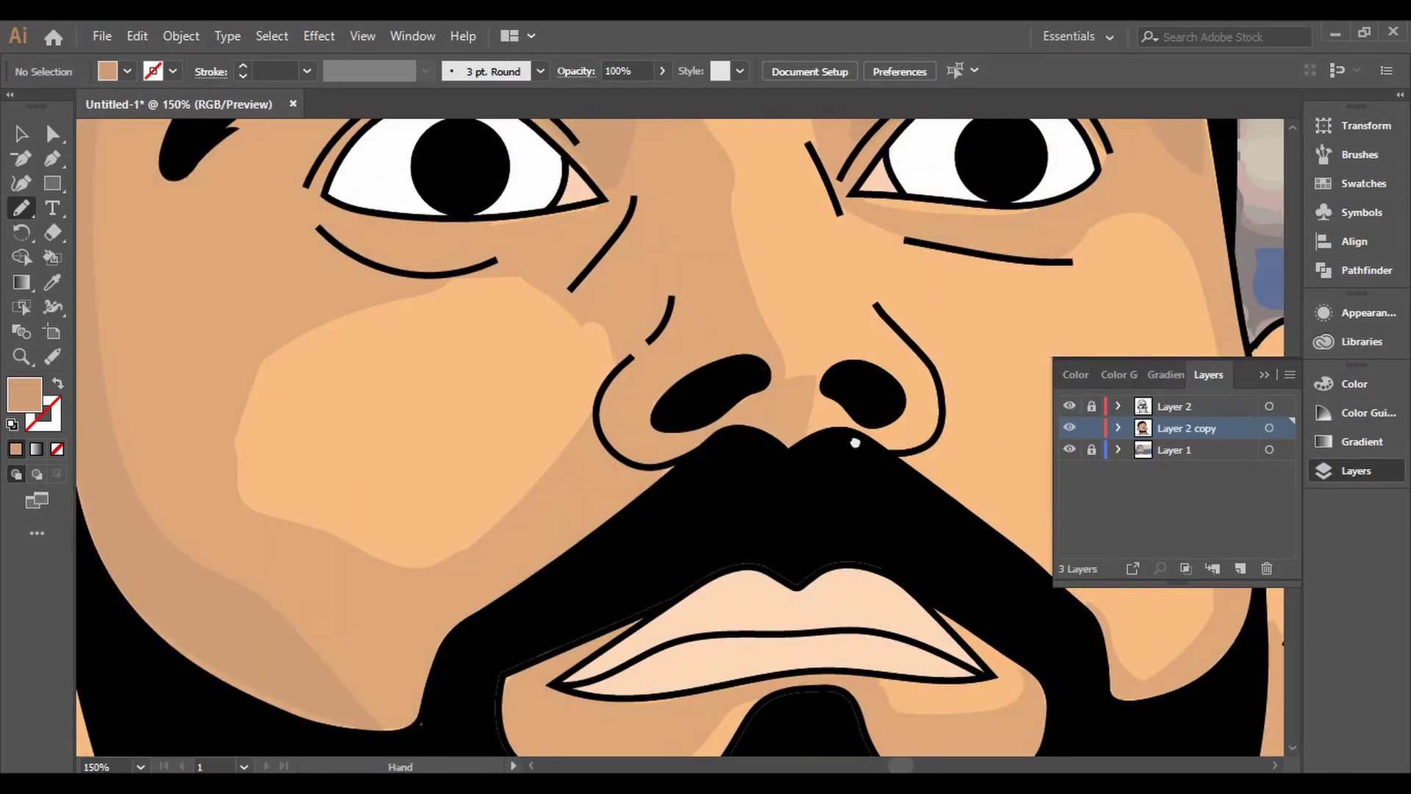
left_click_drag(738, 383, 735, 390)
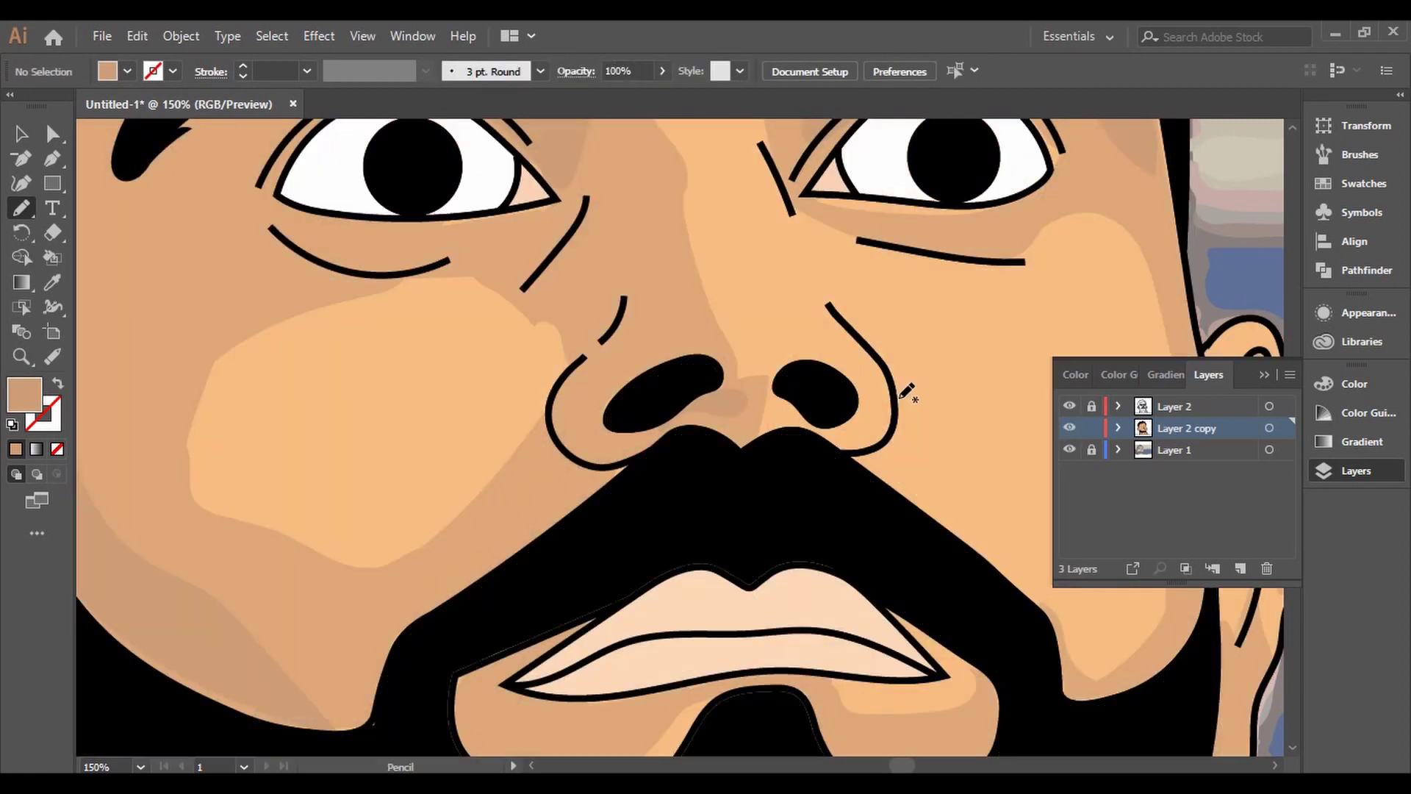
key("ctrl+minus")
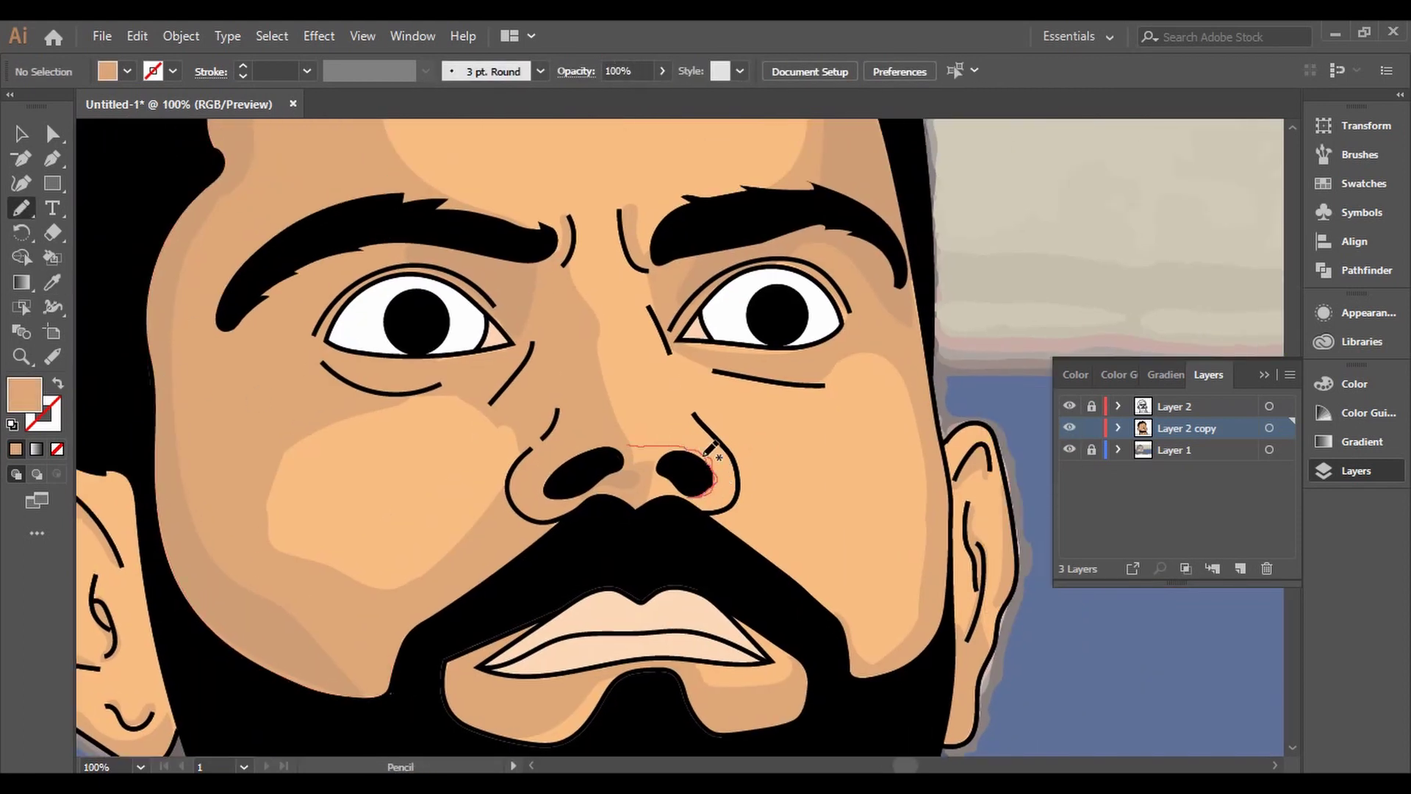
left_click_drag(710, 450, 712, 453)
key("ctrl+plus")
key("ctrl+plus")
key("ctrl+plus")
left_click_drag(444, 373, 439, 405)
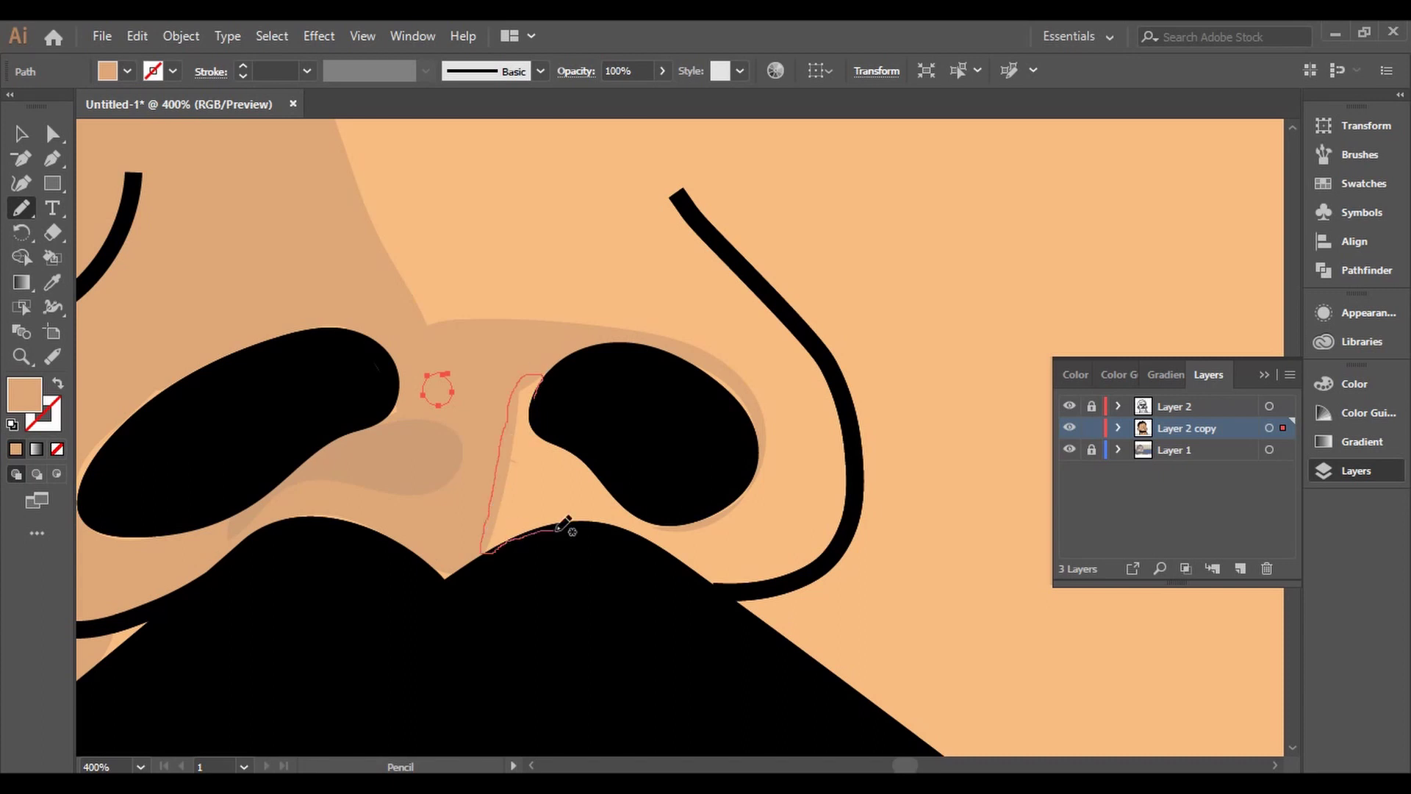
left_click_drag(594, 457, 538, 379)
key("ctrl+minus")
key("ctrl+minus")
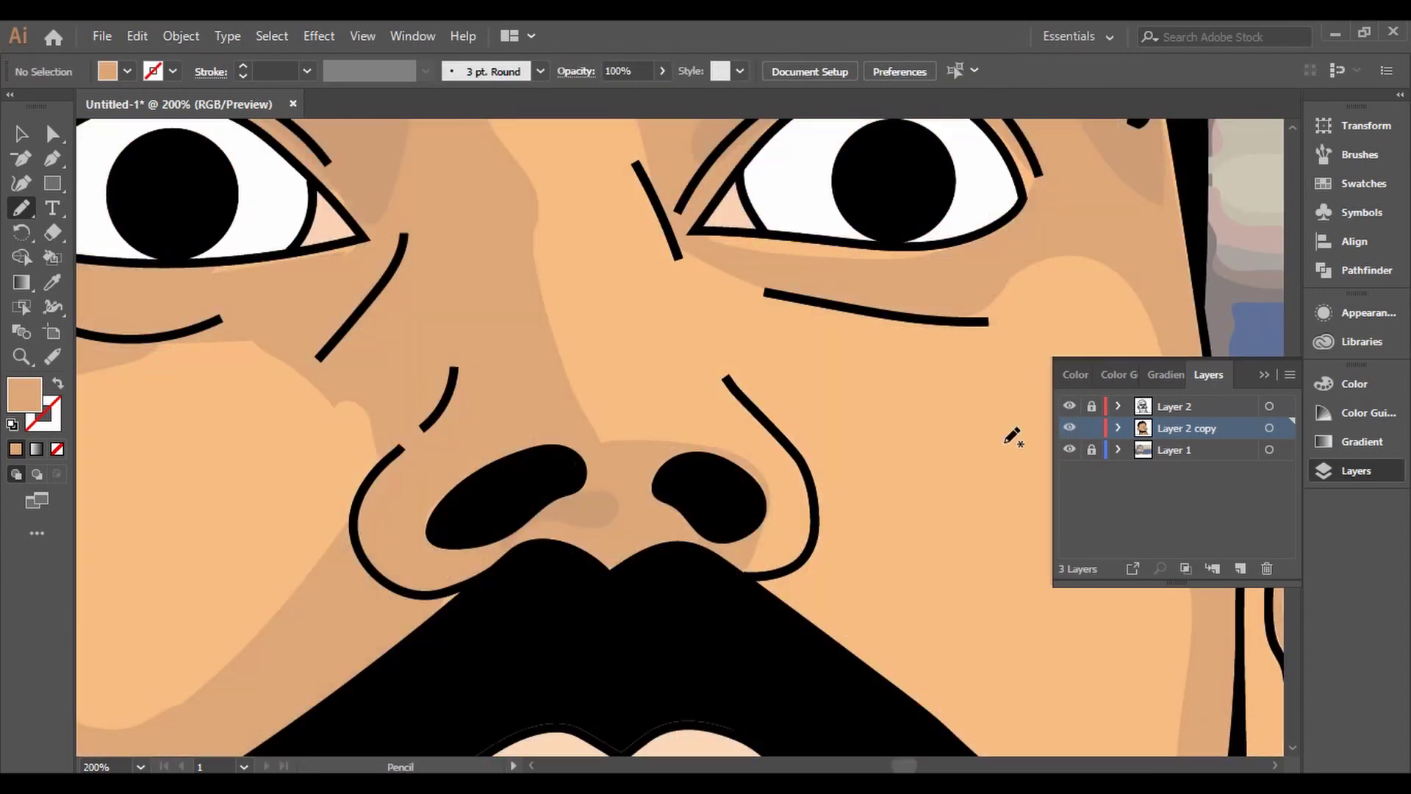
key("ctrl+plus")
mouse_move(672, 441)
left_mouse_down()
mouse_move(724, 487)
mouse_move(687, 460)
left_mouse_up()
key("ctrl+minus")
key("ctrl+minus")
key("ctrl+minus")
Sample the tan skin colour and draw a shadow on the chin under the lips
key("ctrl+a")
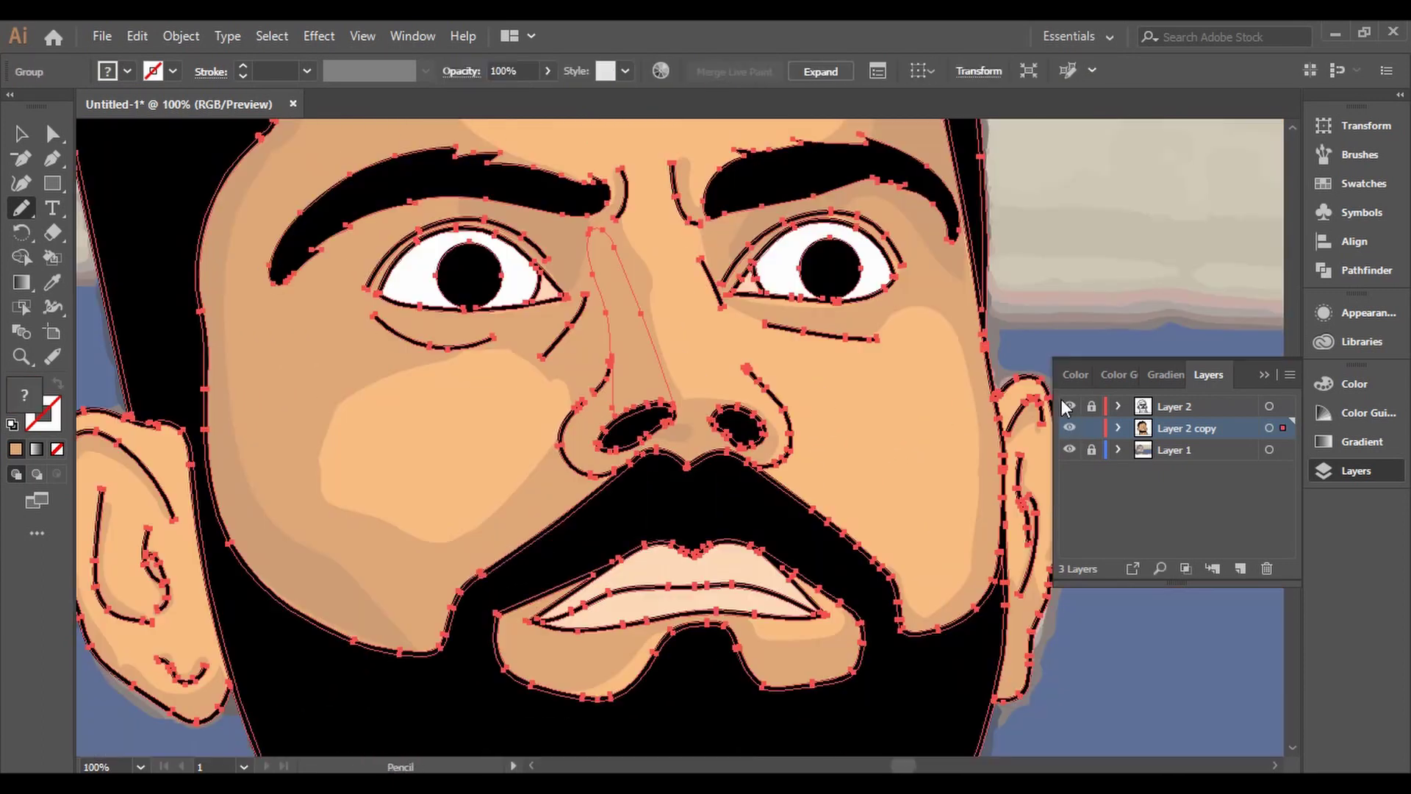
key("ctrl+shift+a")
left_click(688, 431)
key("n")
key("ctrl+plus")
key("ctrl+plus")
key("ctrl+plus")
key("ctrl+plus")
key("ctrl+plus")
left_click(1069, 428)
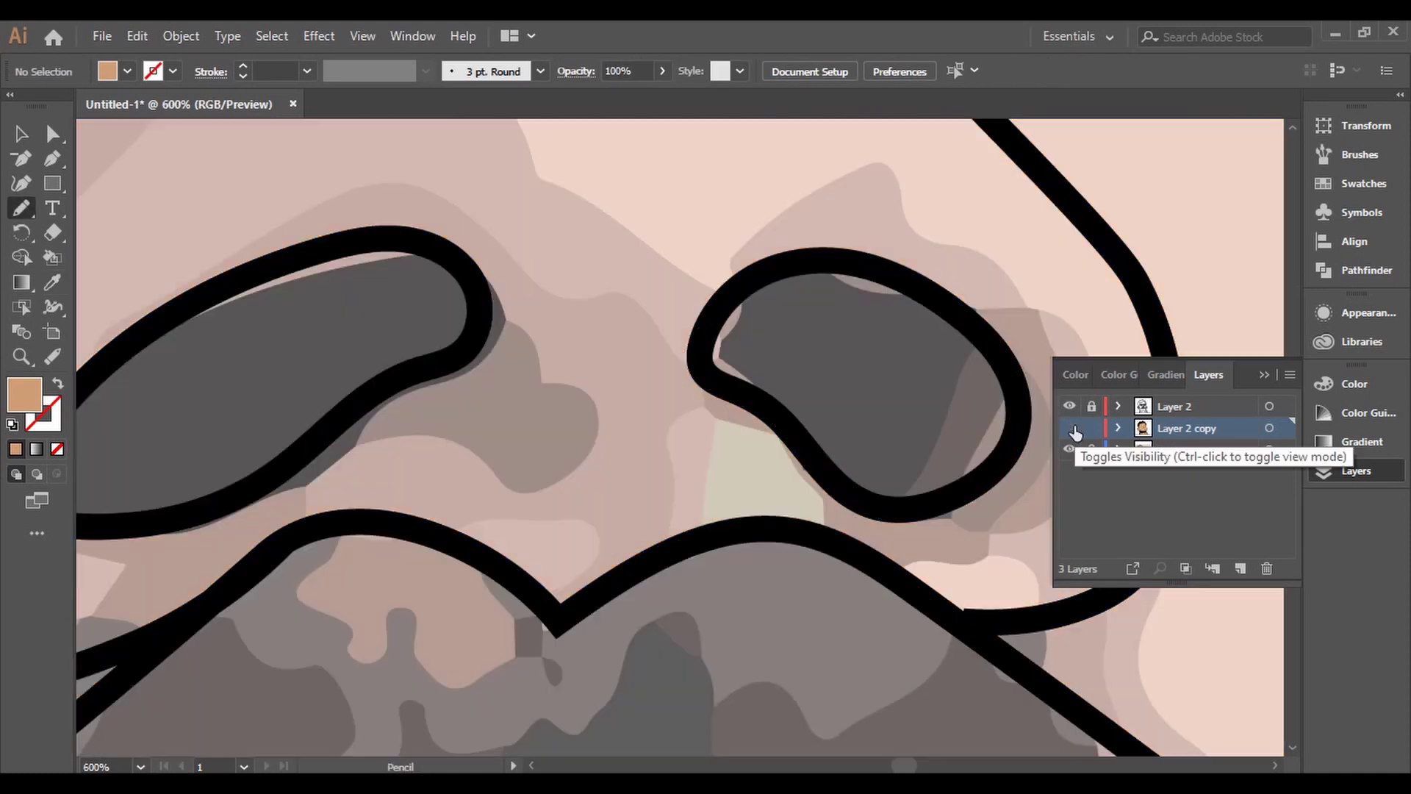
key("ctrl+minus")
key("ctrl+minus")
key("ctrl+minus")
key("ctrl+plus")
key("ctrl+plus")
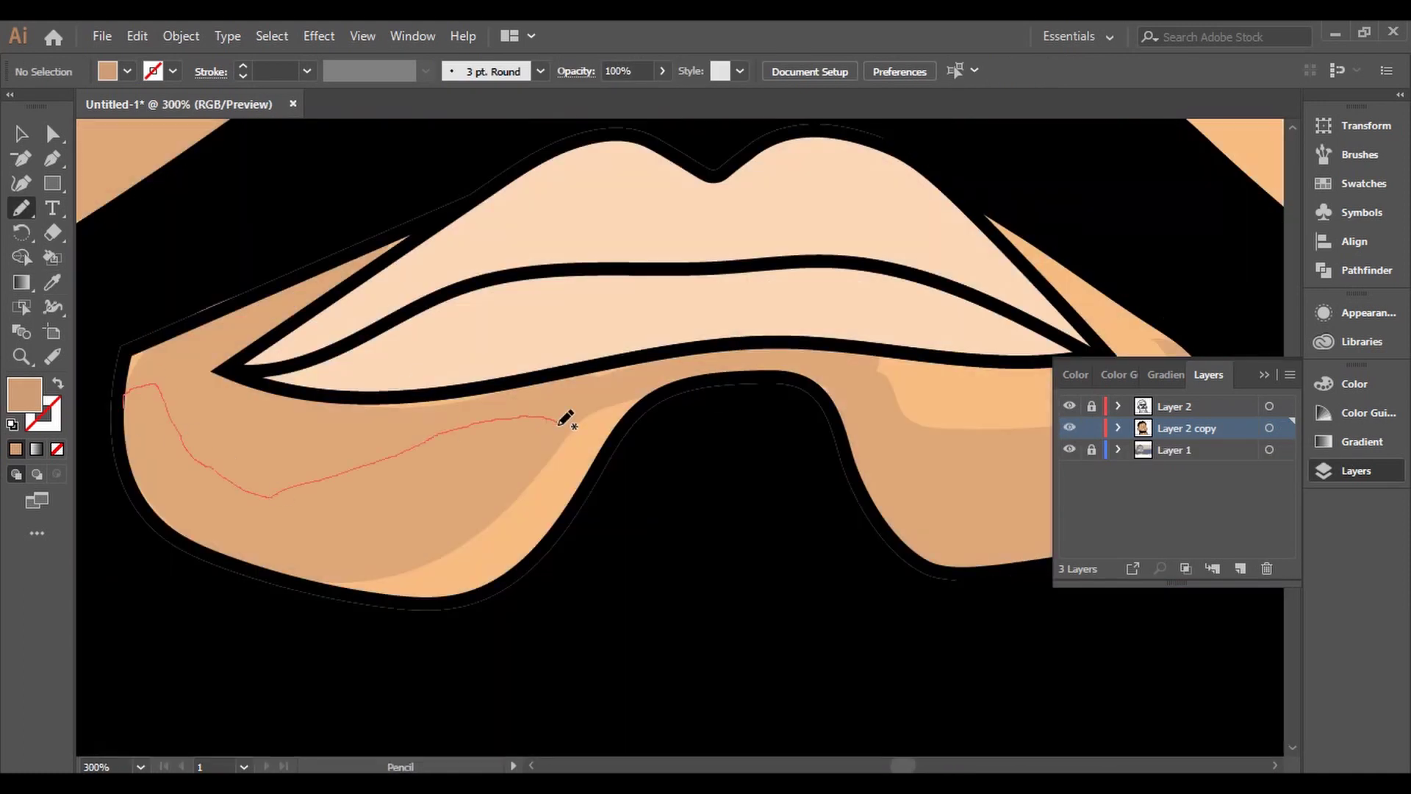
left_click_drag(209, 538, 126, 384)
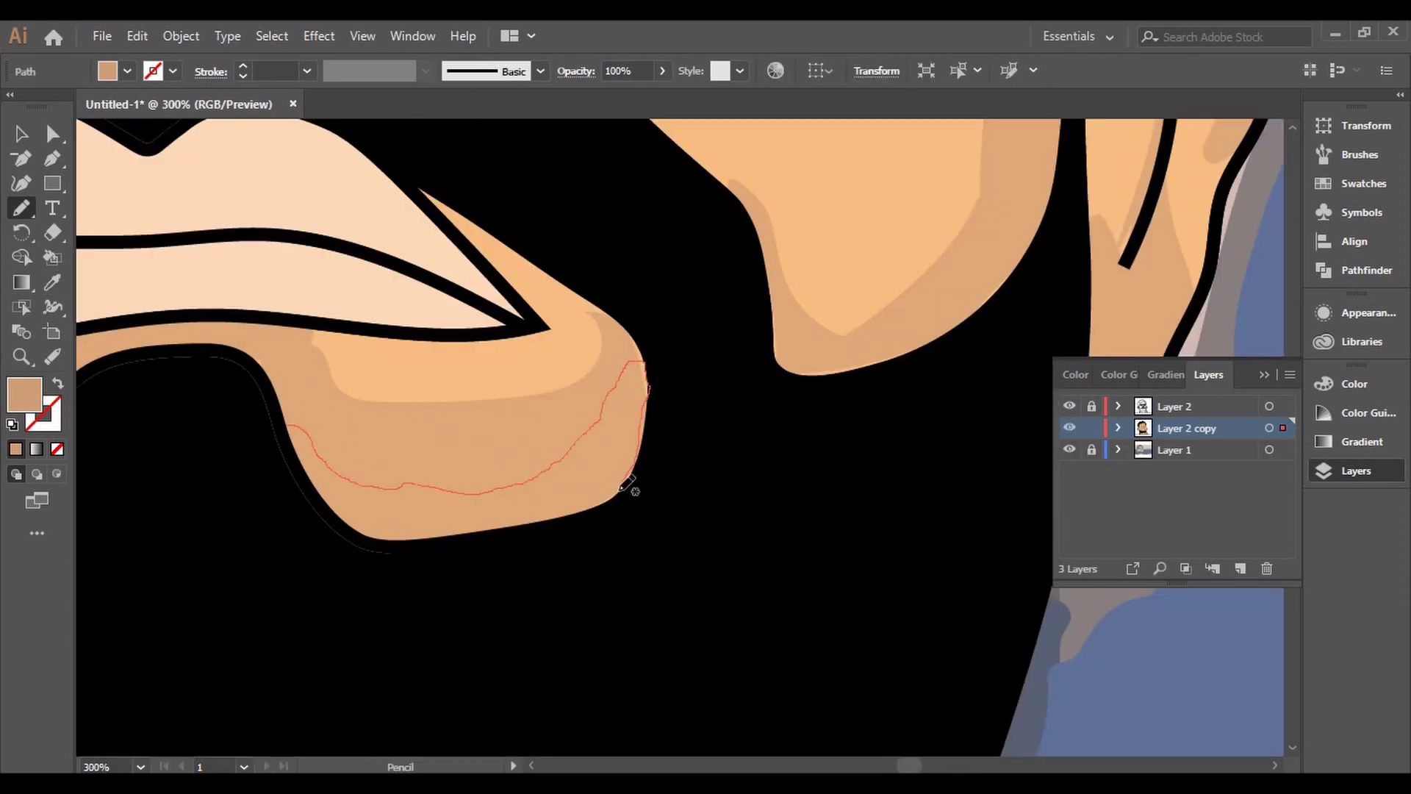
key("ctrl+minus")
key("ctrl+minus")
key("ctrl+minus")
Shade the neck creases and the left edge of the neck with darker skin tone
left_click_drag(990, 412, 709, 302)
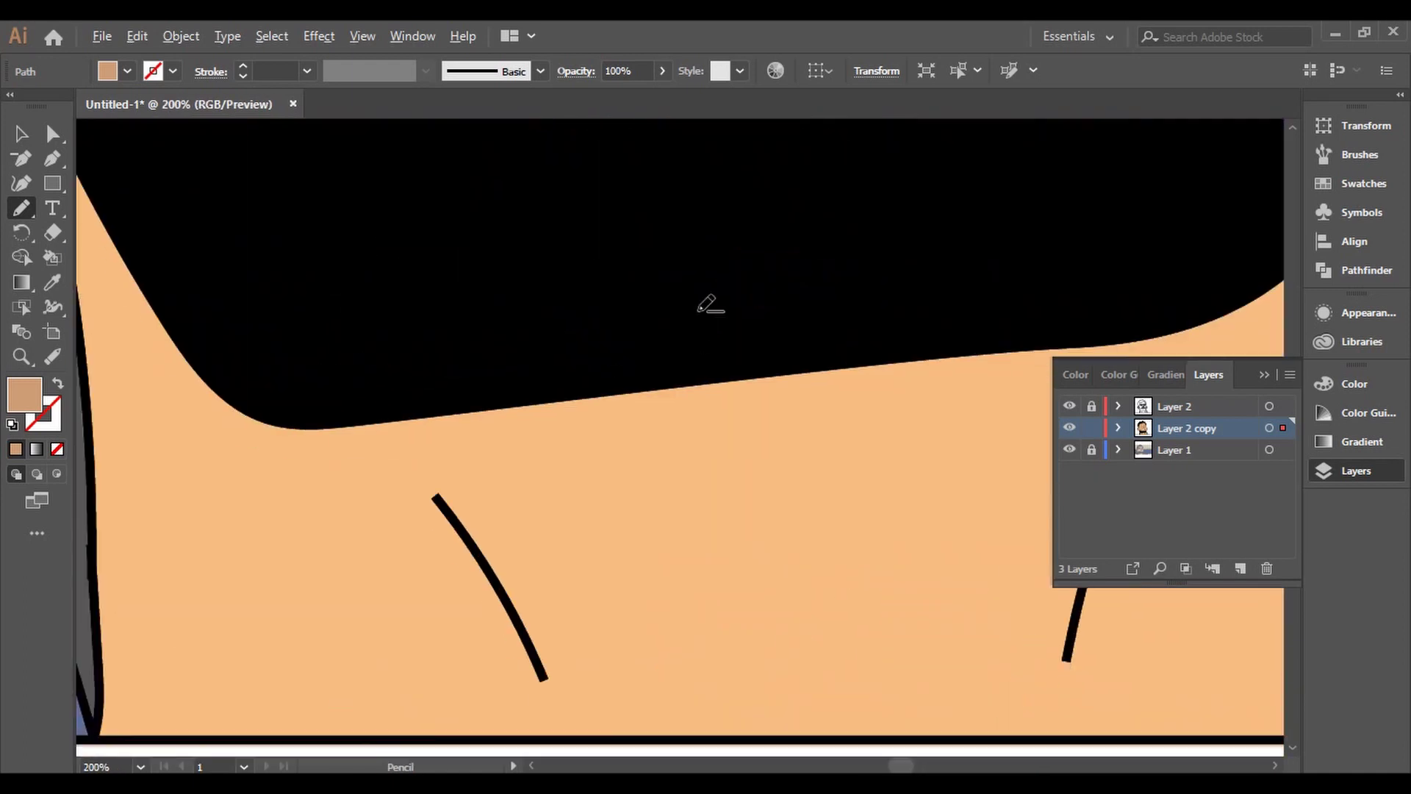
key("i")
left_click_drag(572, 590, 581, 570)
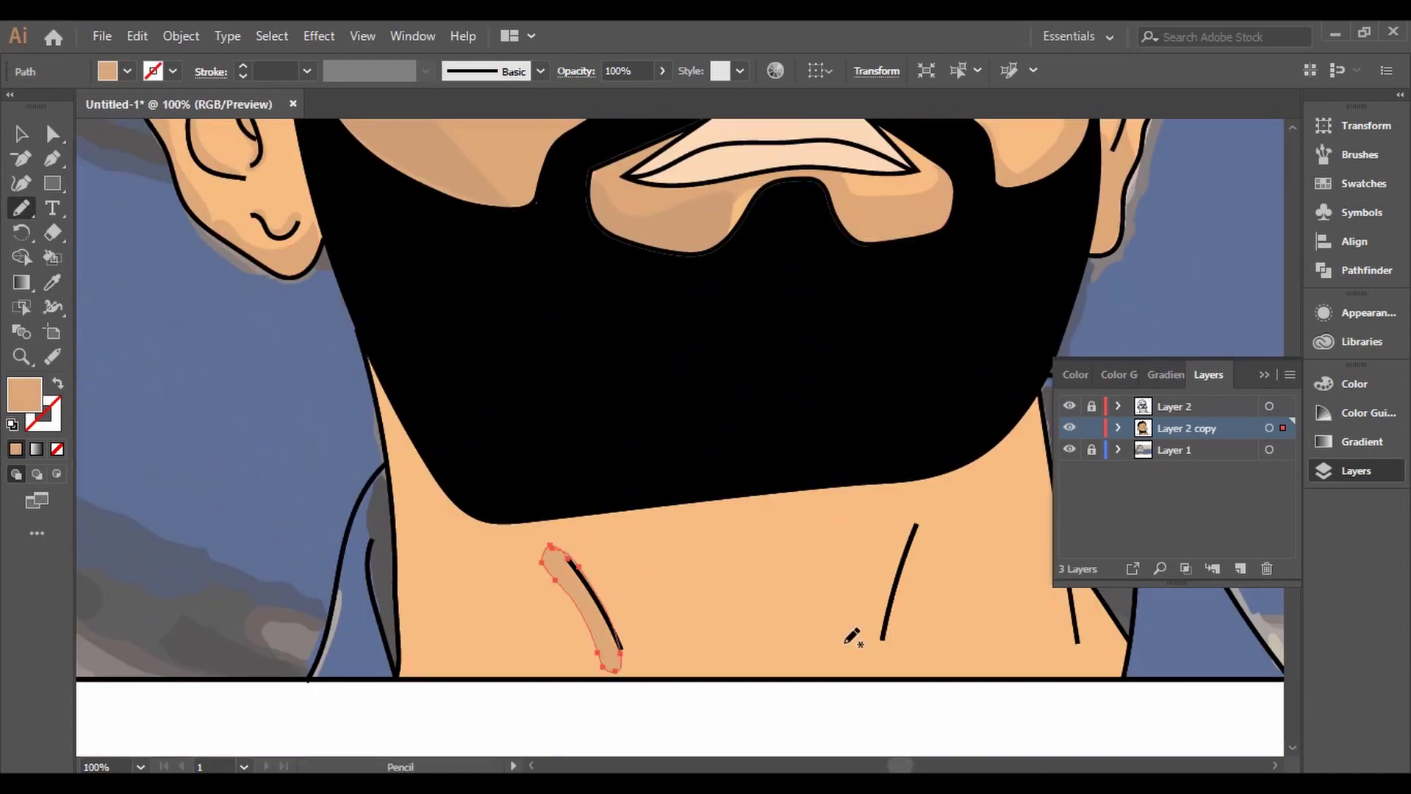
left_click_drag(925, 549, 926, 551)
key("ctrl+minus")
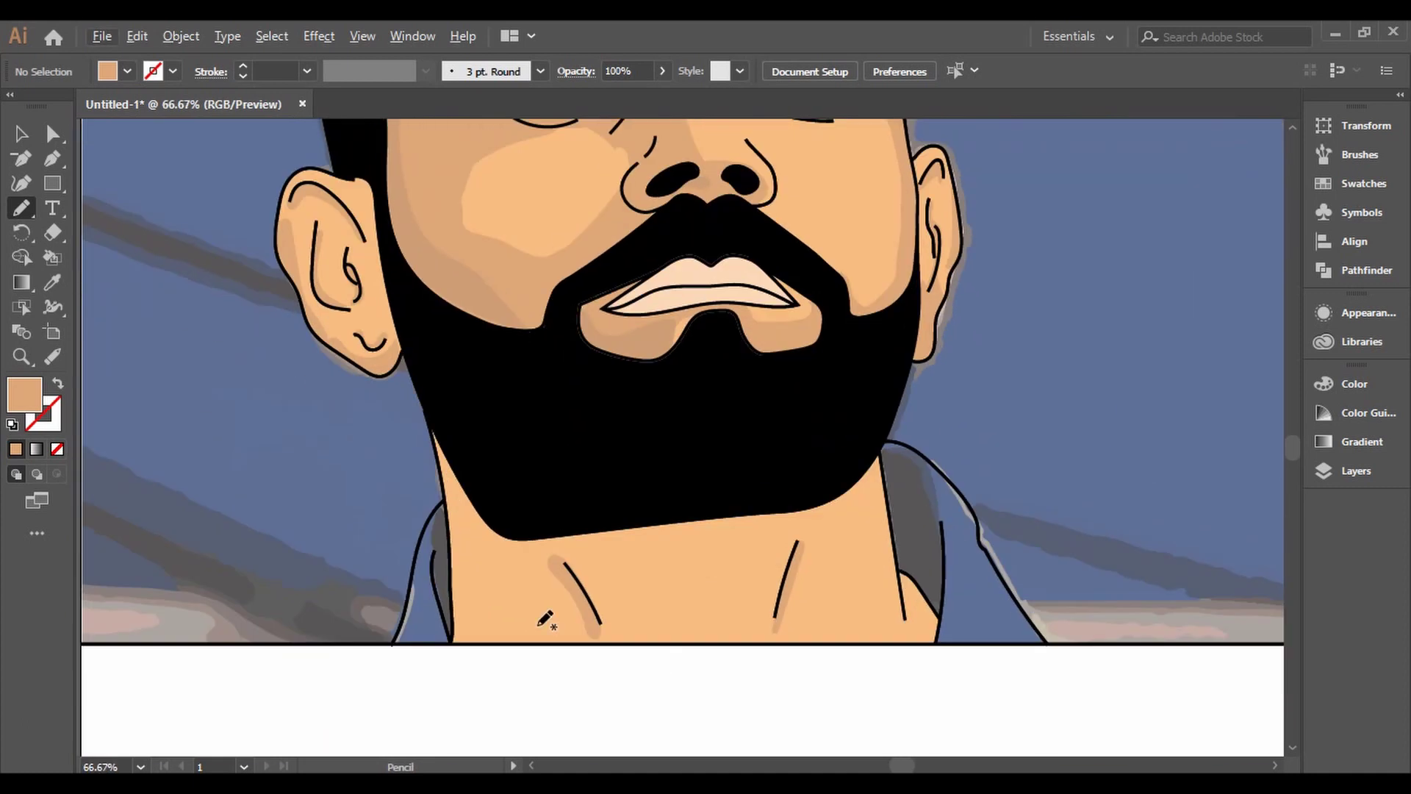
key("ctrl+plus")
key("ctrl+plus")
left_click(1069, 450)
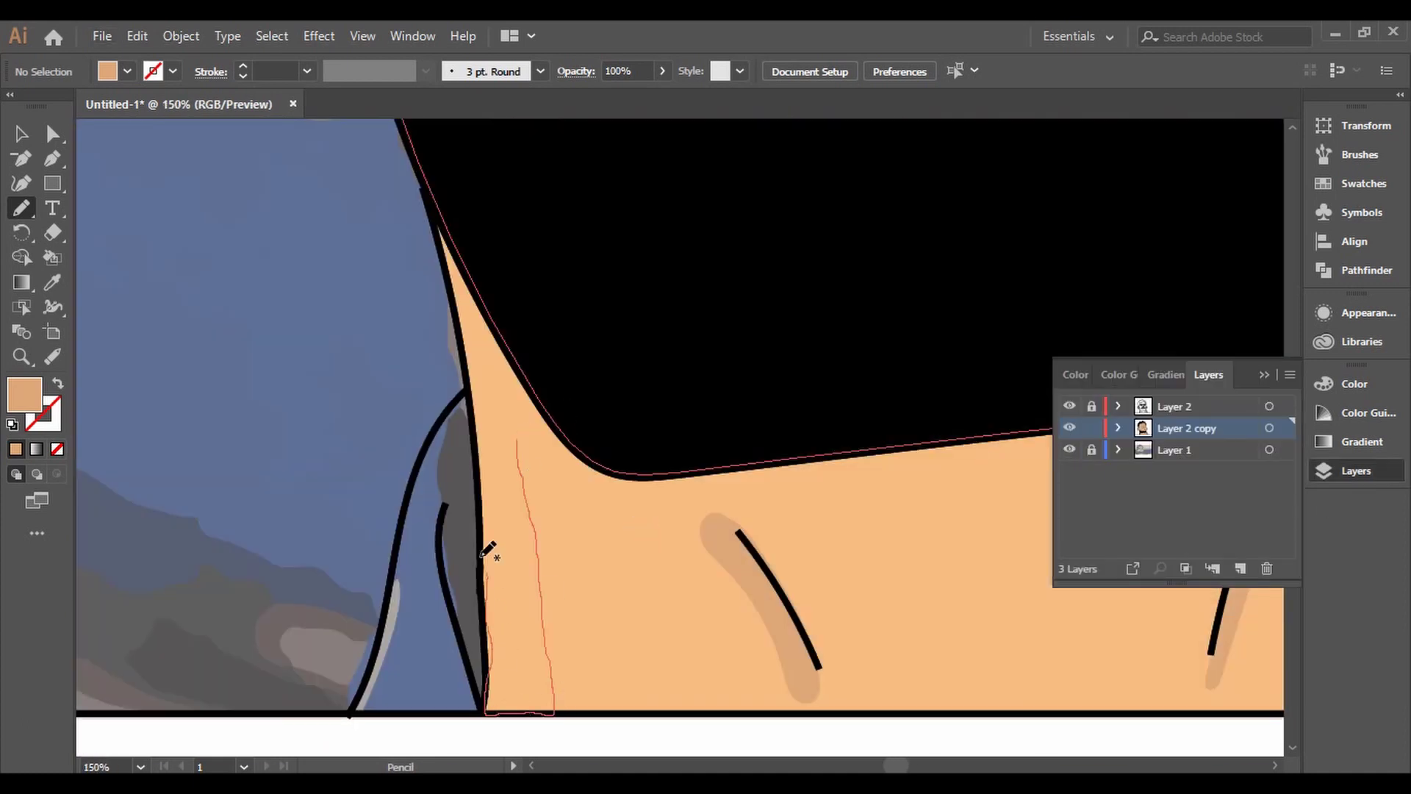
left_click_drag(634, 476, 638, 478)
key("ctrl+shift+a")
key("ctrl+minus")
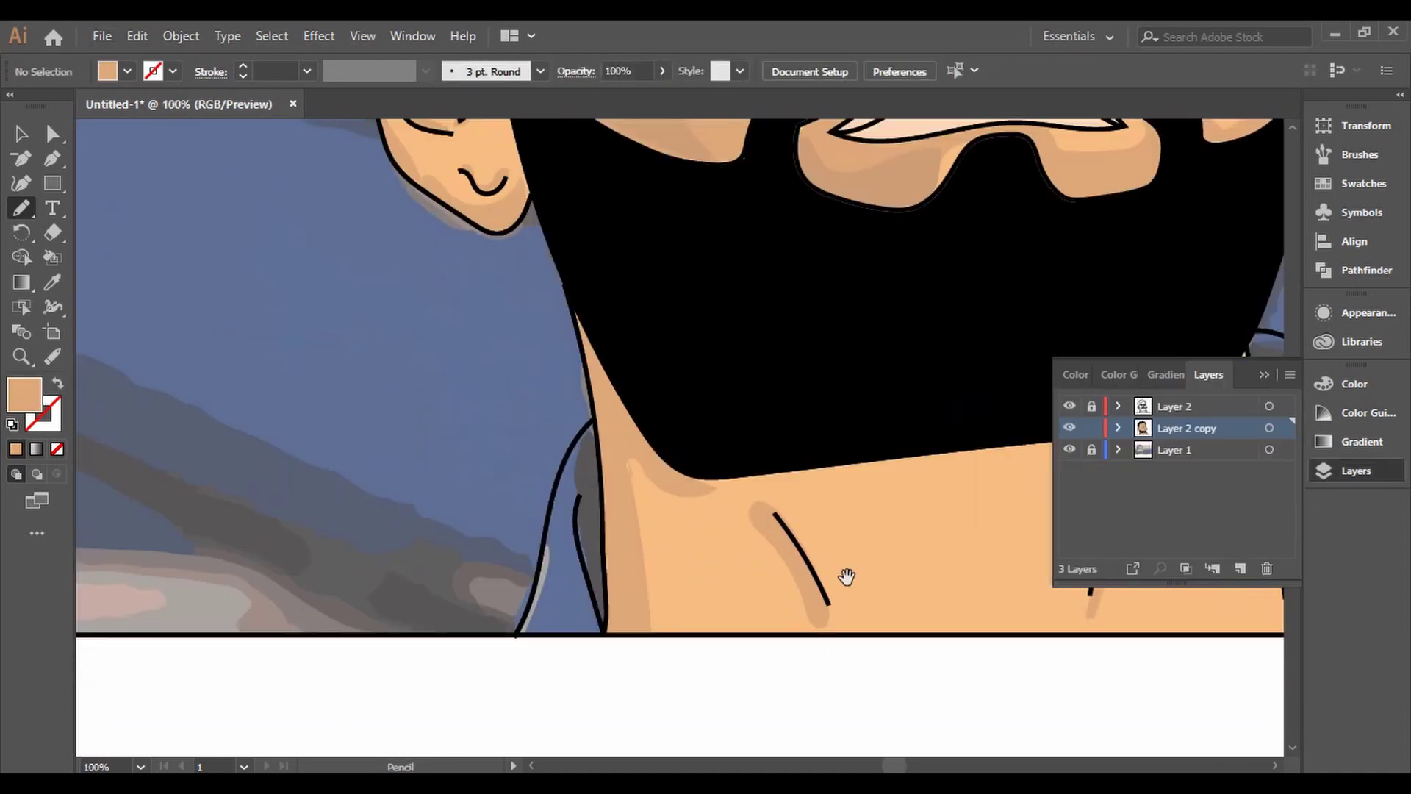
Add a jawline shadow under the beard and reshape its end near the shoulder
left_click_drag(719, 457, 724, 457)
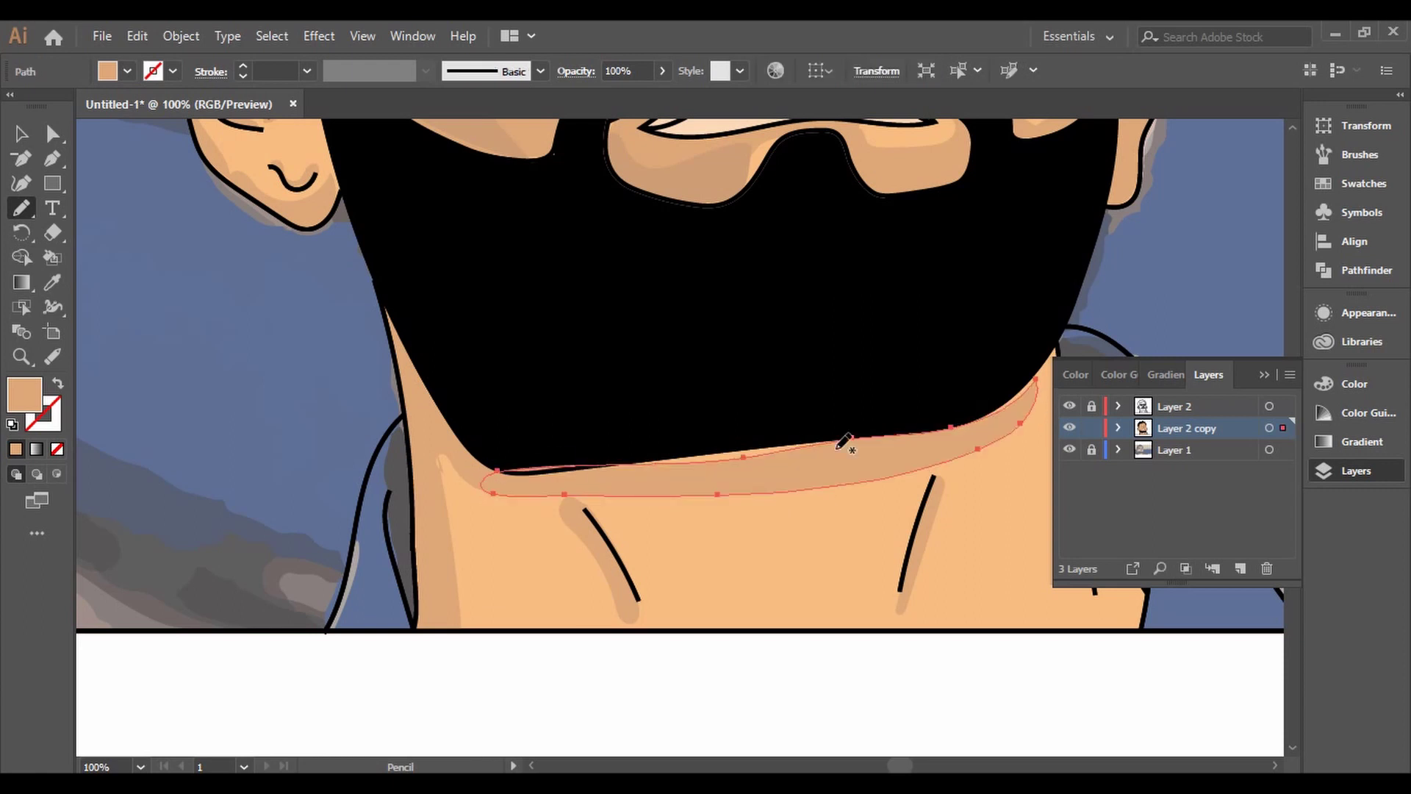
key("ctrl+plus")
key("ctrl+plus")
key("shift+grave")
scroll(567, 416, "right", 5)
scroll(568, 416, "up", 2)
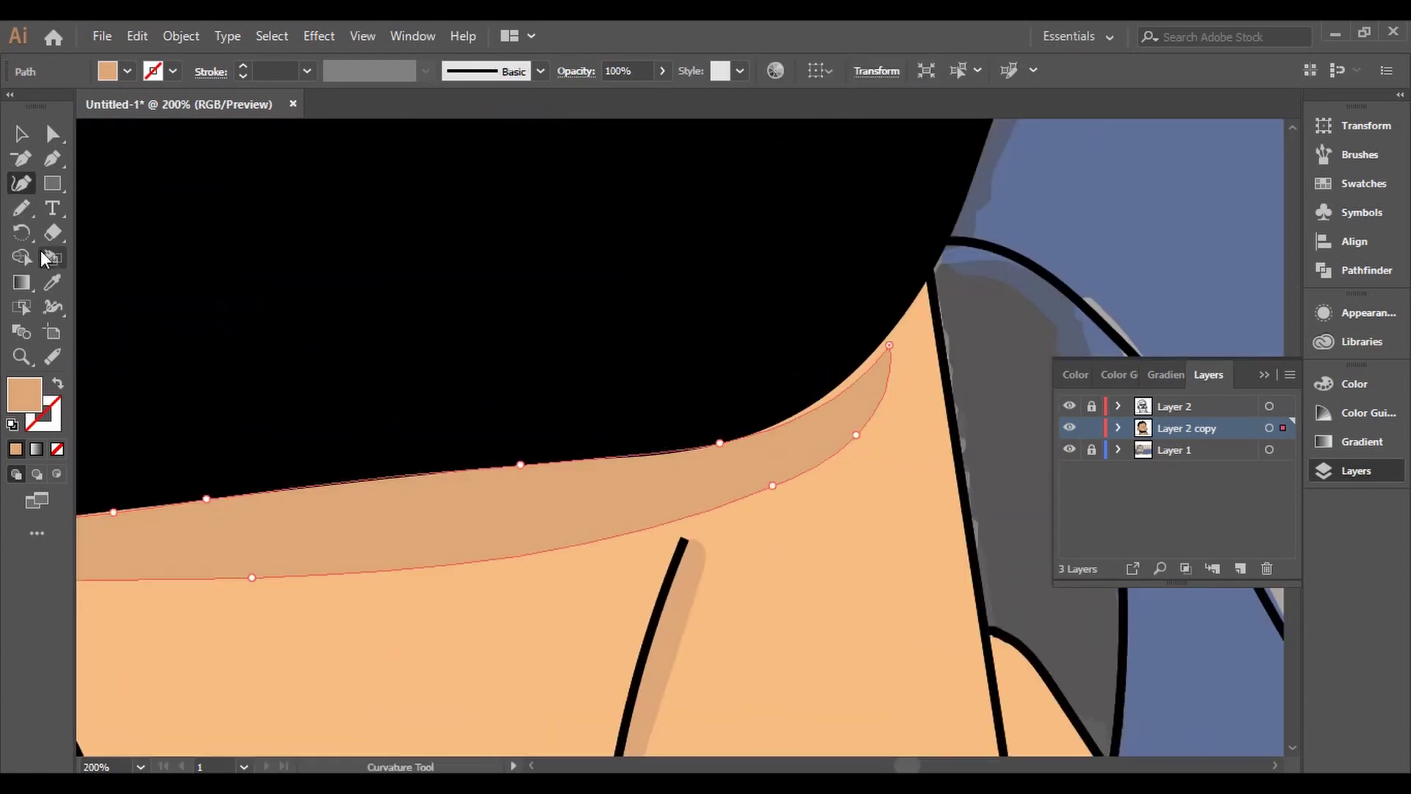
key("n")
left_click_drag(816, 484, 935, 312)
left_click_drag(797, 485, 799, 485)
key("shift+grave")
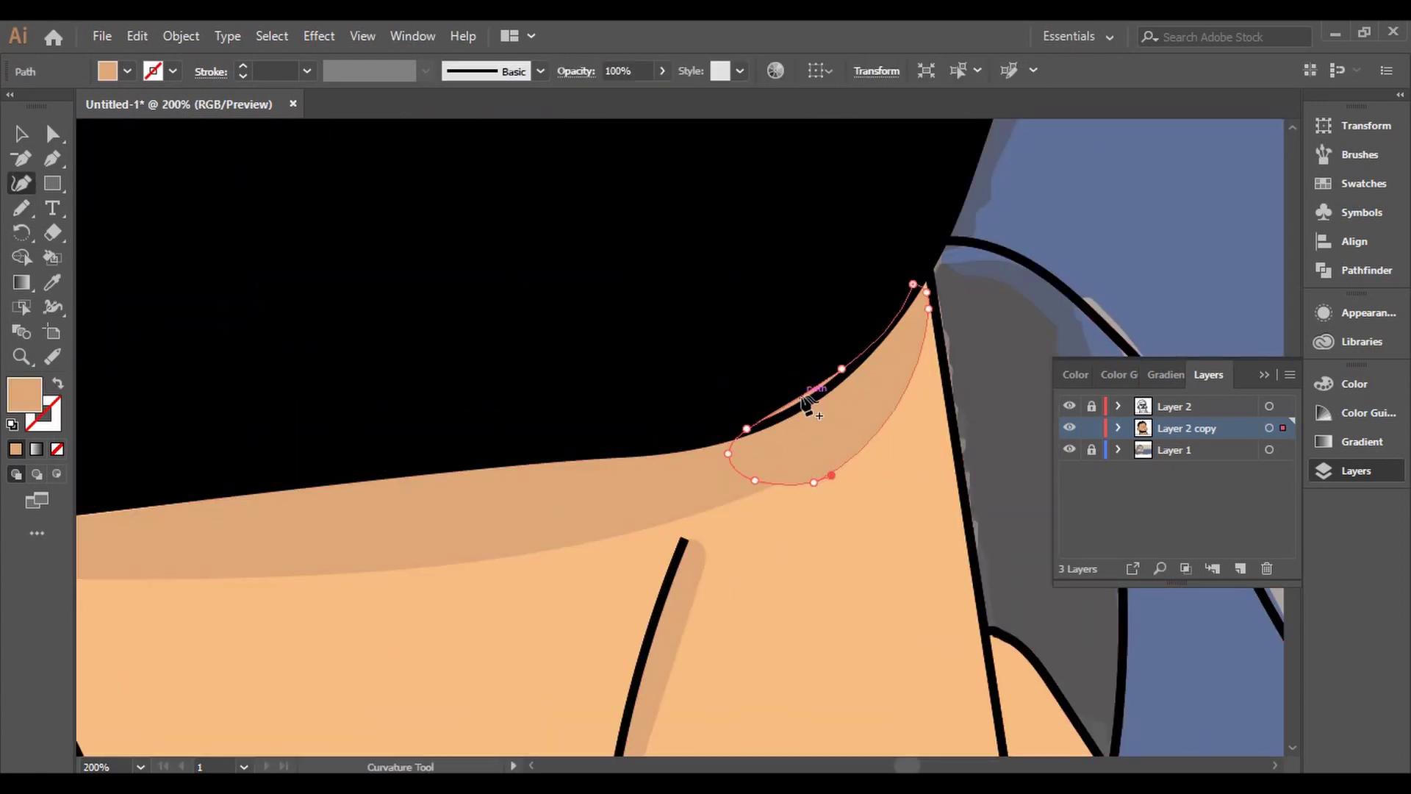
left_click(895, 529, "ctrl")
key("ctrl+minus")
key("n")
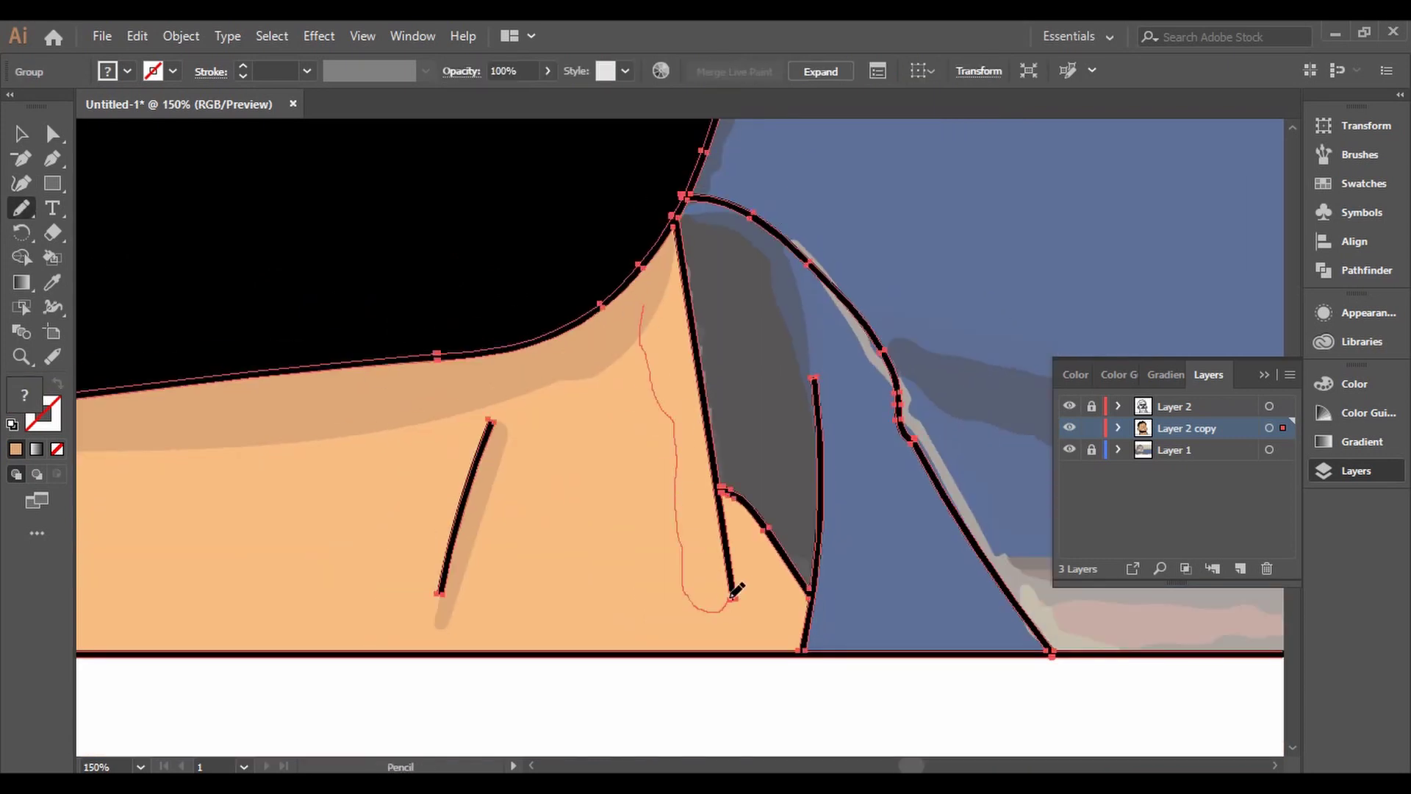
Shade the right neck edge by the collar, under the left beard, and the left neck edge
left_click_drag(686, 236, 671, 246)
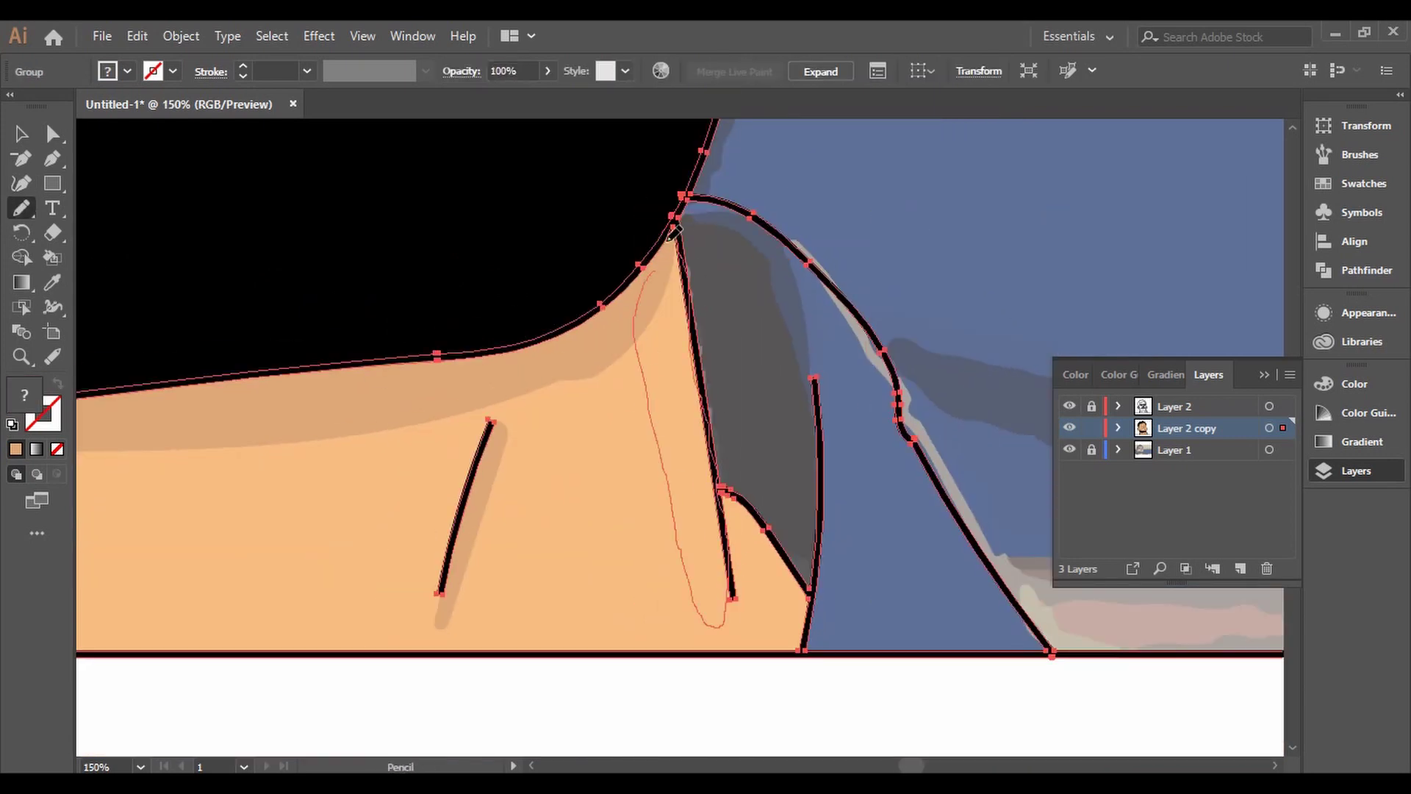
key("ctrl+shift+a")
key("ctrl+minus")
key("ctrl+minus")
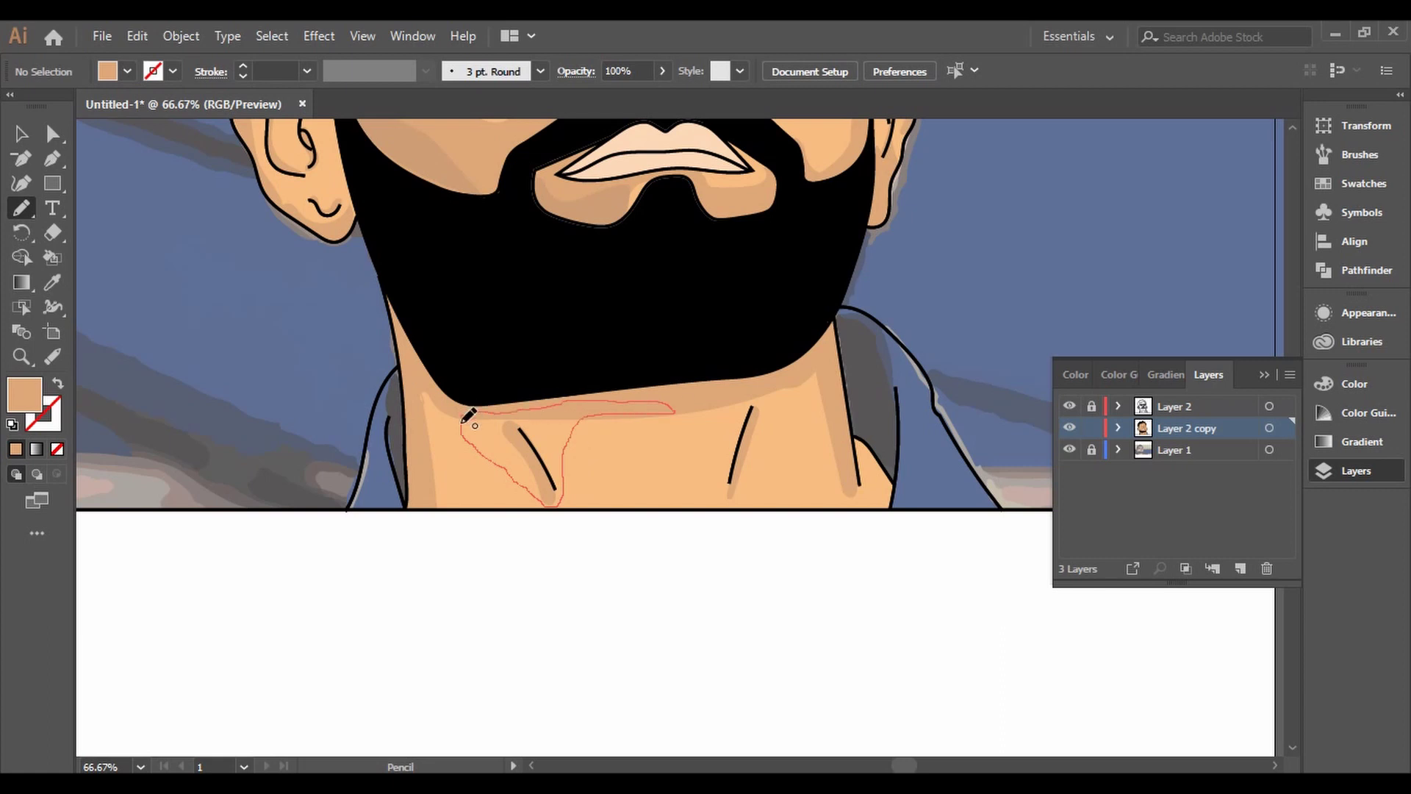
left_click_drag(563, 455, 672, 390)
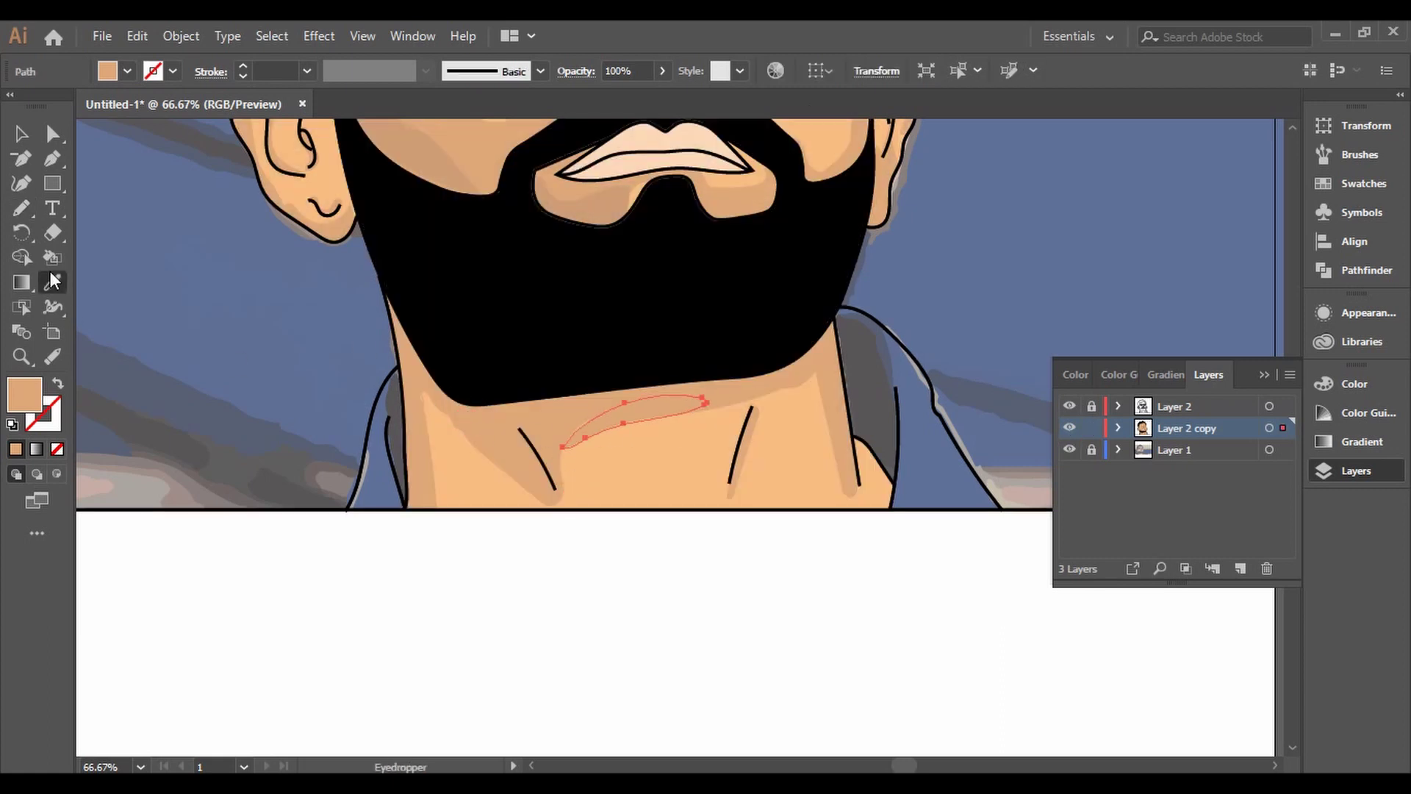
key("ctrl+shift+a")
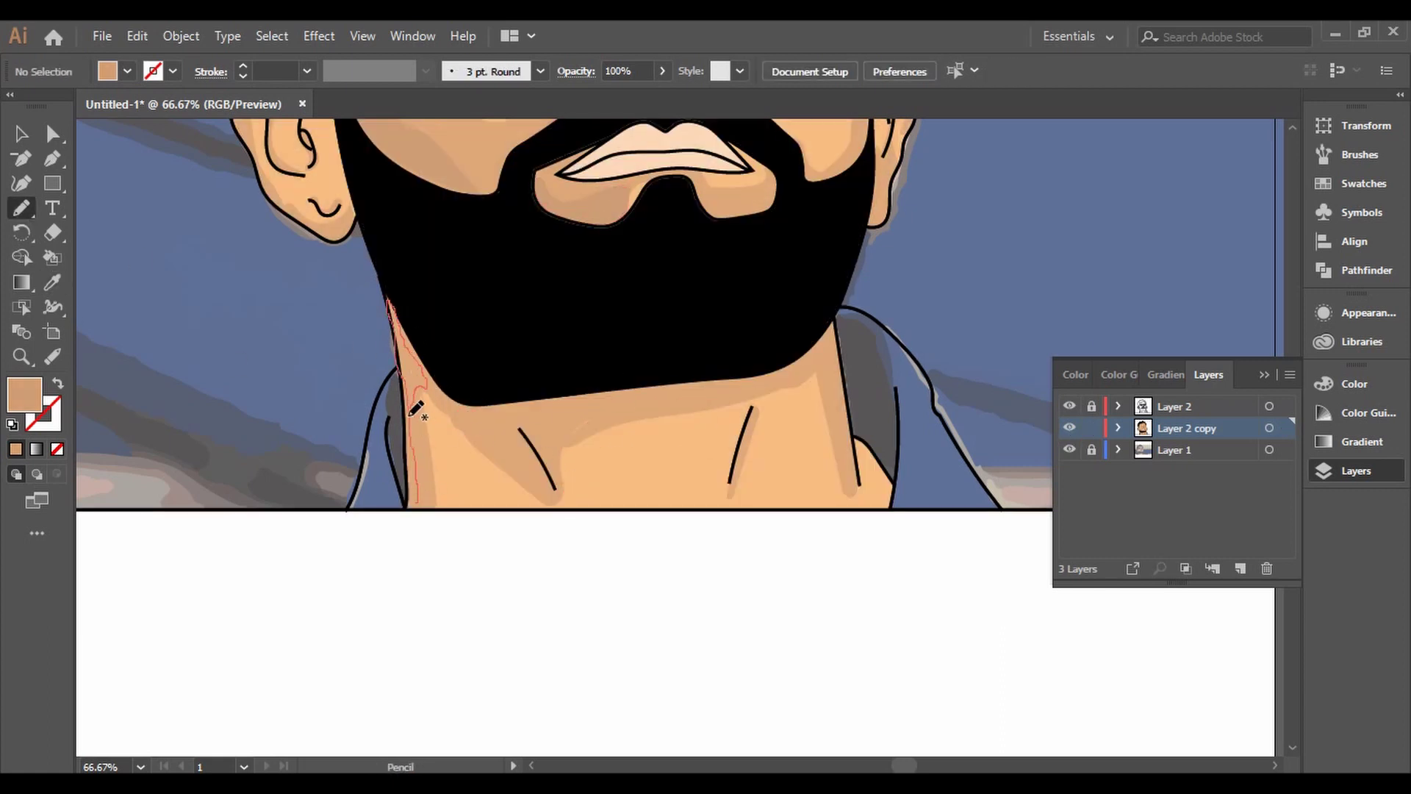
left_click_drag(415, 409, 426, 385)
Reshape the shadow curves and shade the right side of the neck
scroll(602, 395, "up", 3)
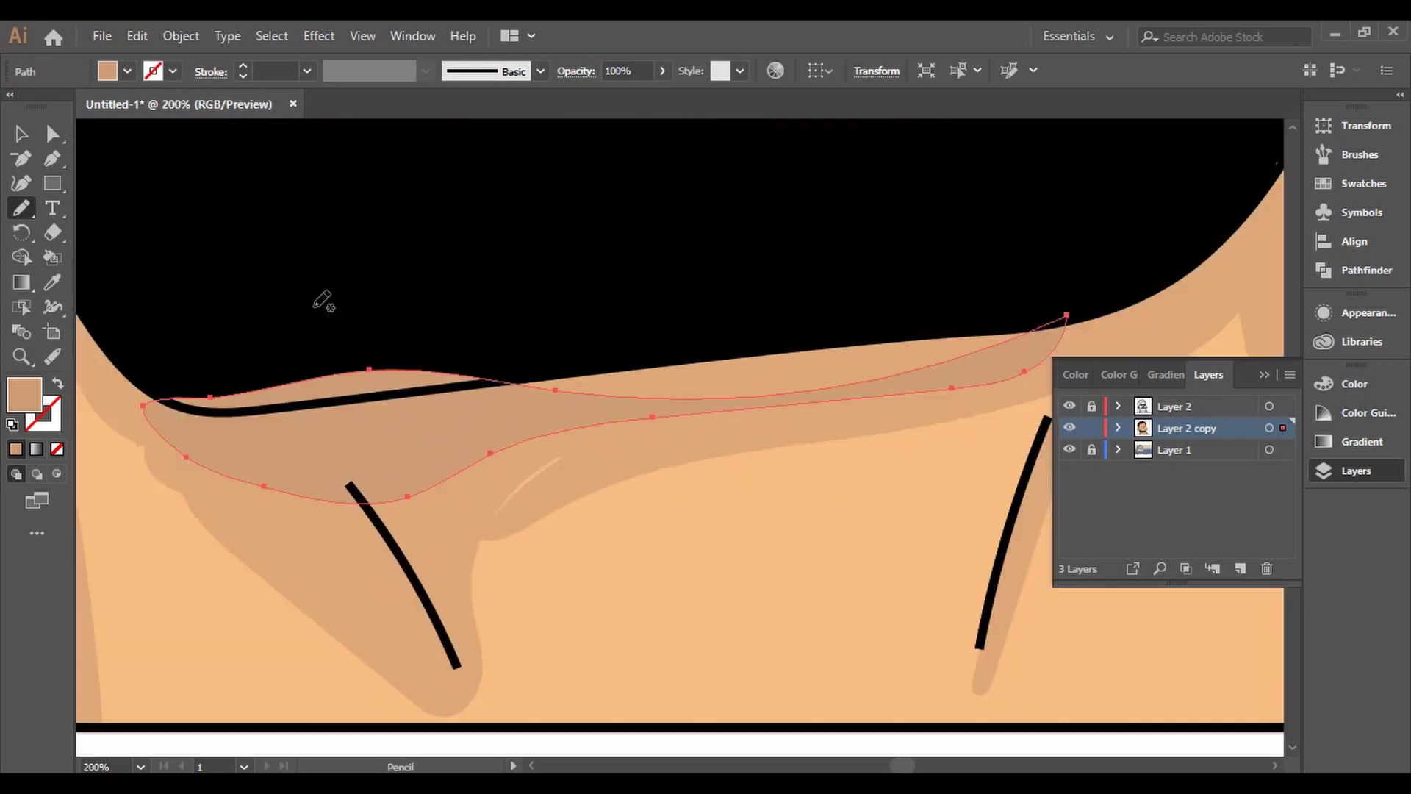
key("shift+asciitilde")
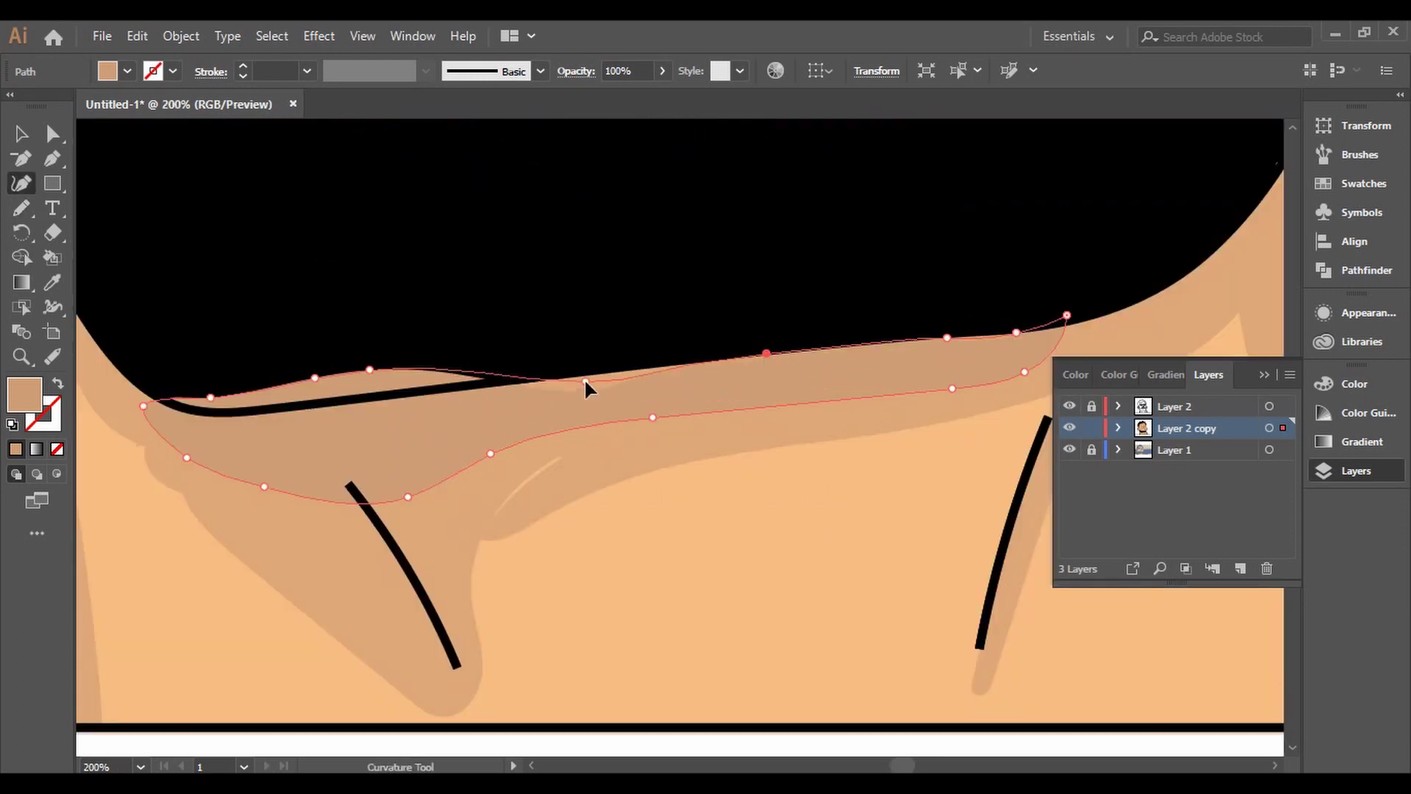
key("ctrl+a")
scroll(776, 470, "down", 3)
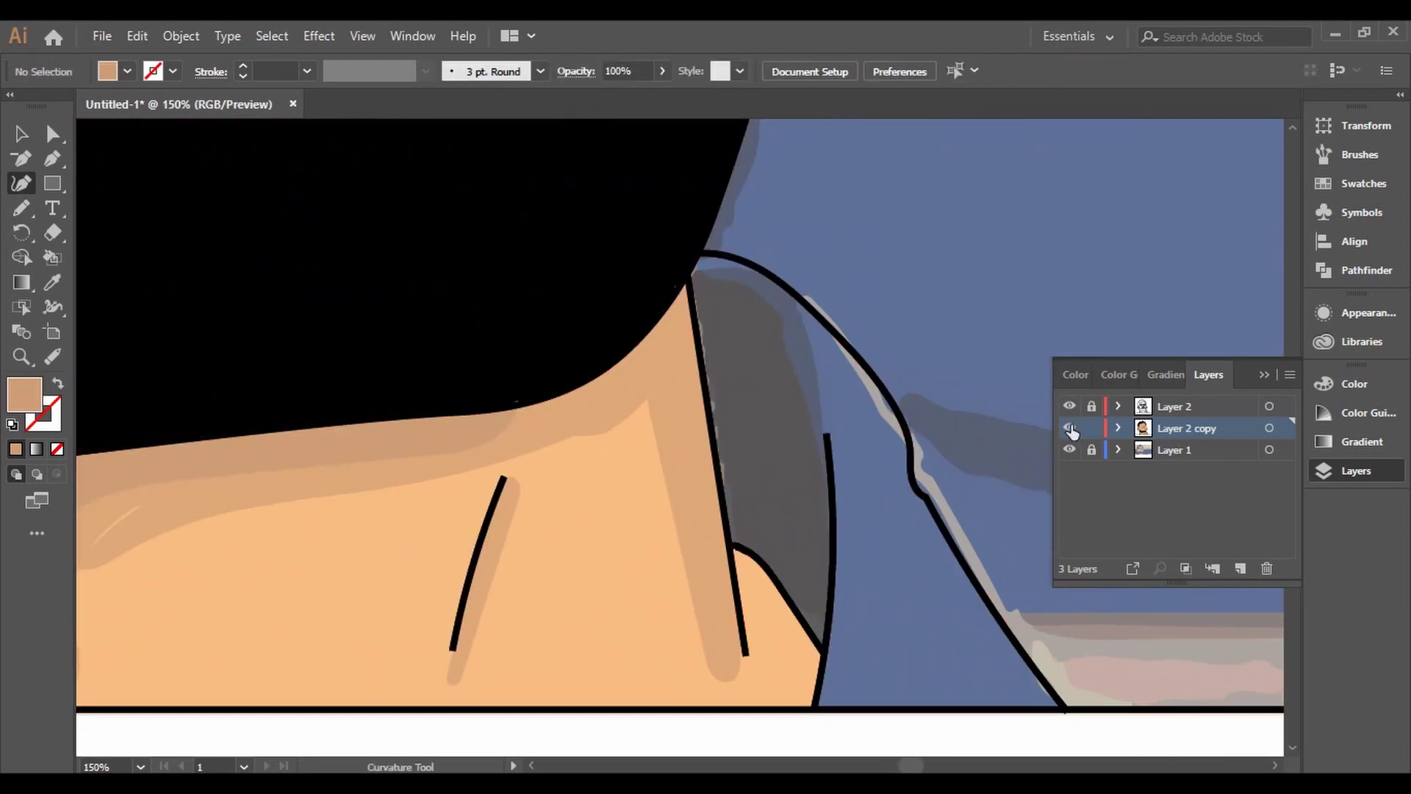
left_click_drag(721, 643, 709, 646)
key("ctrl+minus")
key("ctrl+minus")
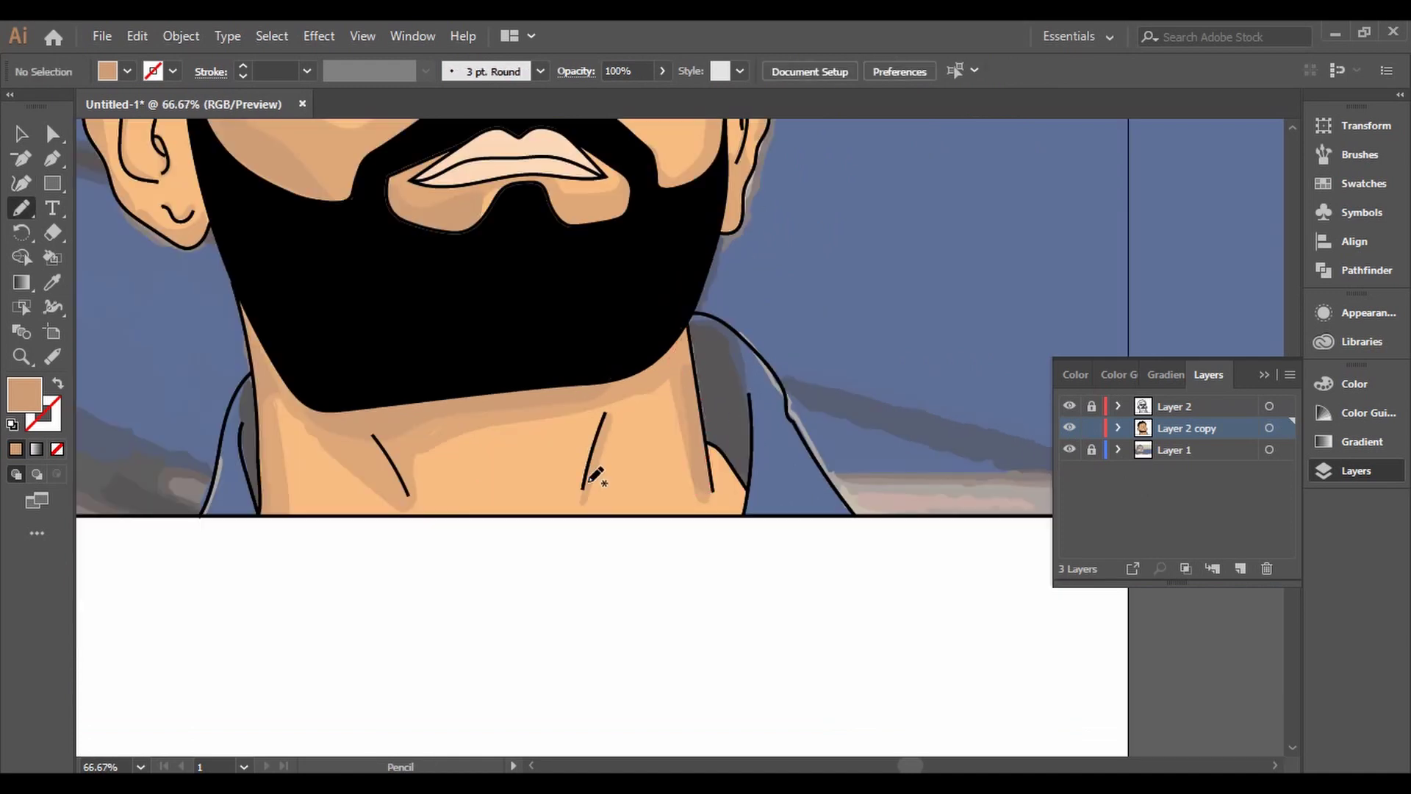
key("ctrl+minus")
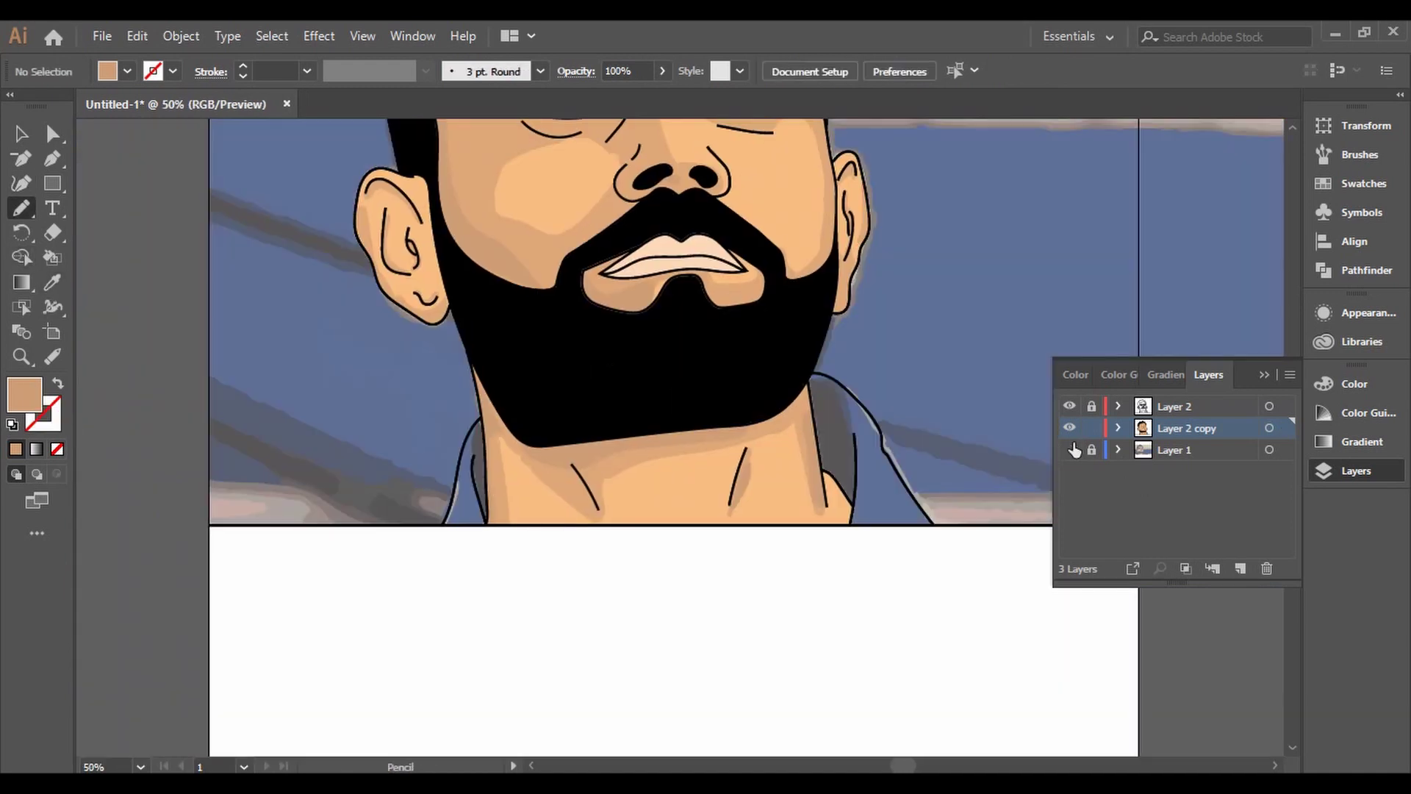
With the photo layer hidden, fill the three shirt regions bright blue
left_click(1070, 449)
double_click(23, 395)
left_click(1095, 310)
key("Return")
left_click(52, 257)
left_click(464, 478)
left_click(868, 441)
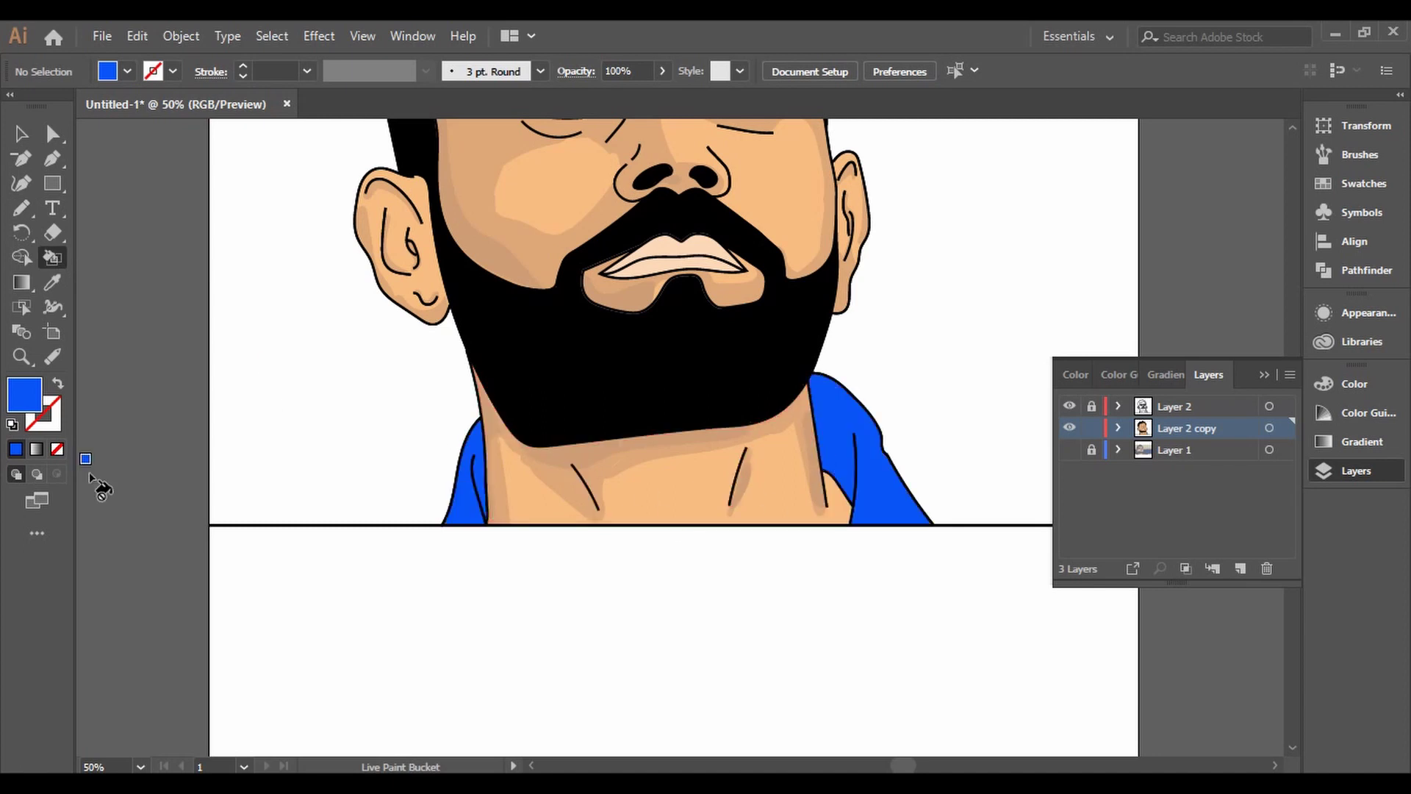
key("v")
Choose a darker navy fill and draw a shadow along the left shirt edge
key("ctrl+plus")
key("ctrl+plus")
key("ctrl+plus")
left_click(1069, 449)
double_click(15, 402)
left_click(992, 334)
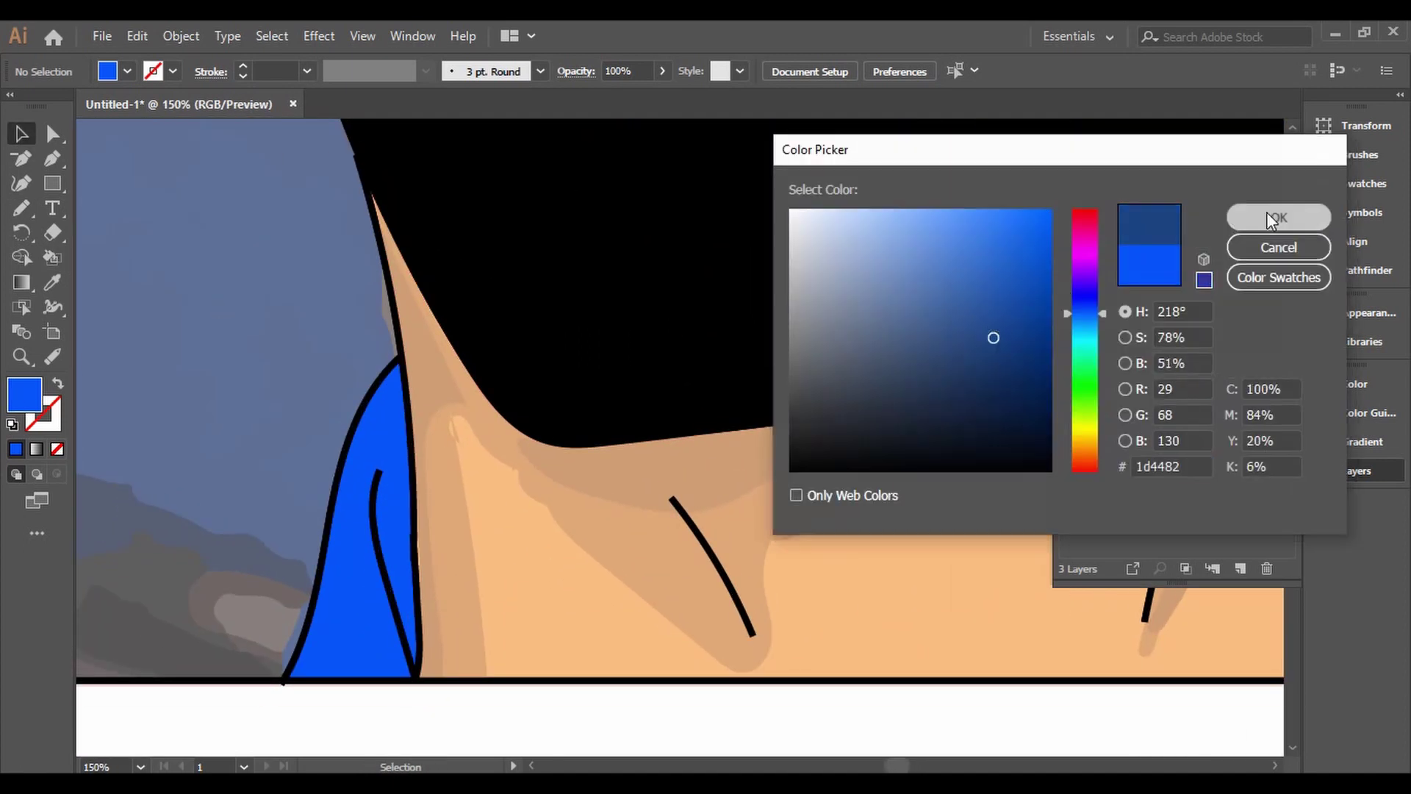
left_click(1273, 214)
key("n")
left_click_drag(414, 441, 397, 371)
Draw a dark blue shadow shape on the shirt beside the collar
scroll(252, 488, "right", 10)
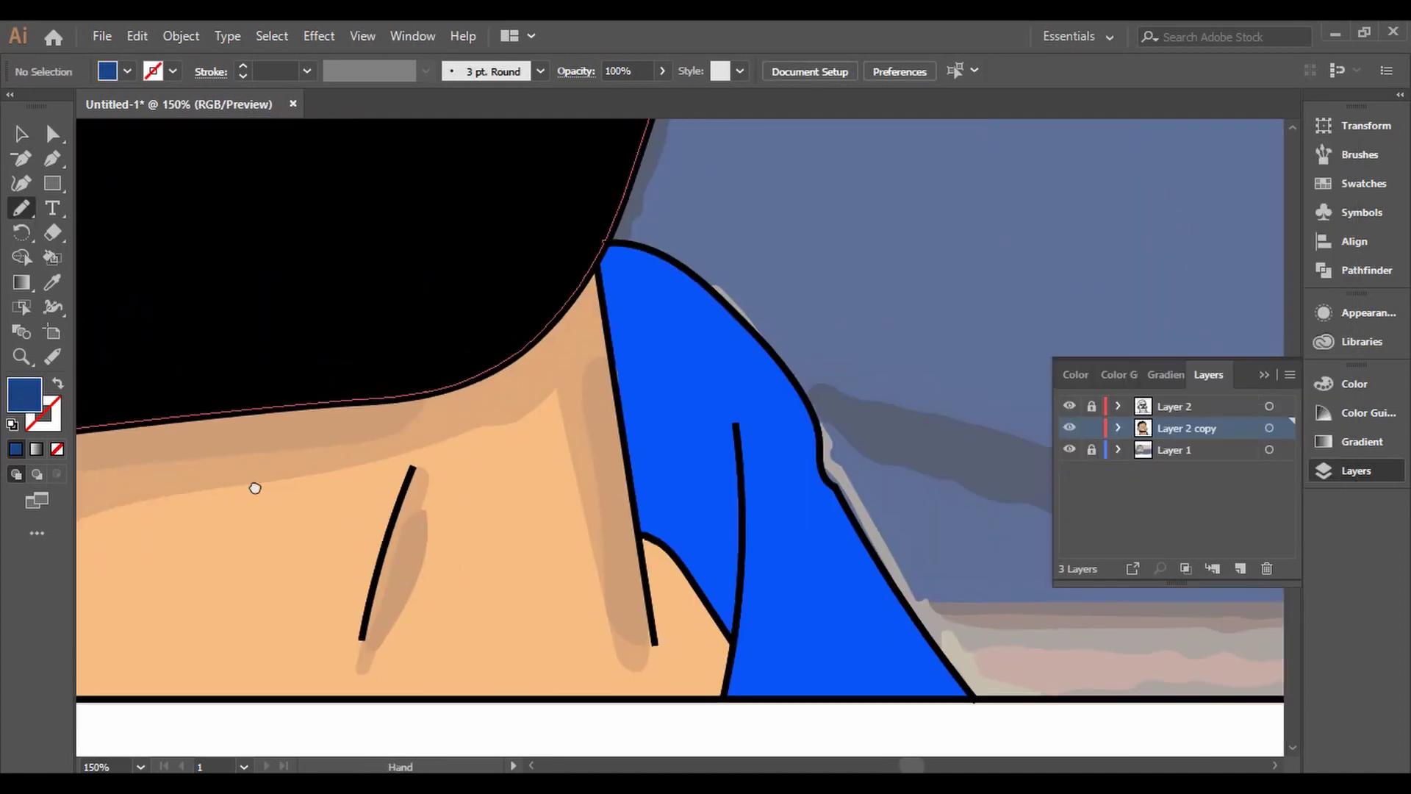
left_click_drag(664, 271, 601, 252)
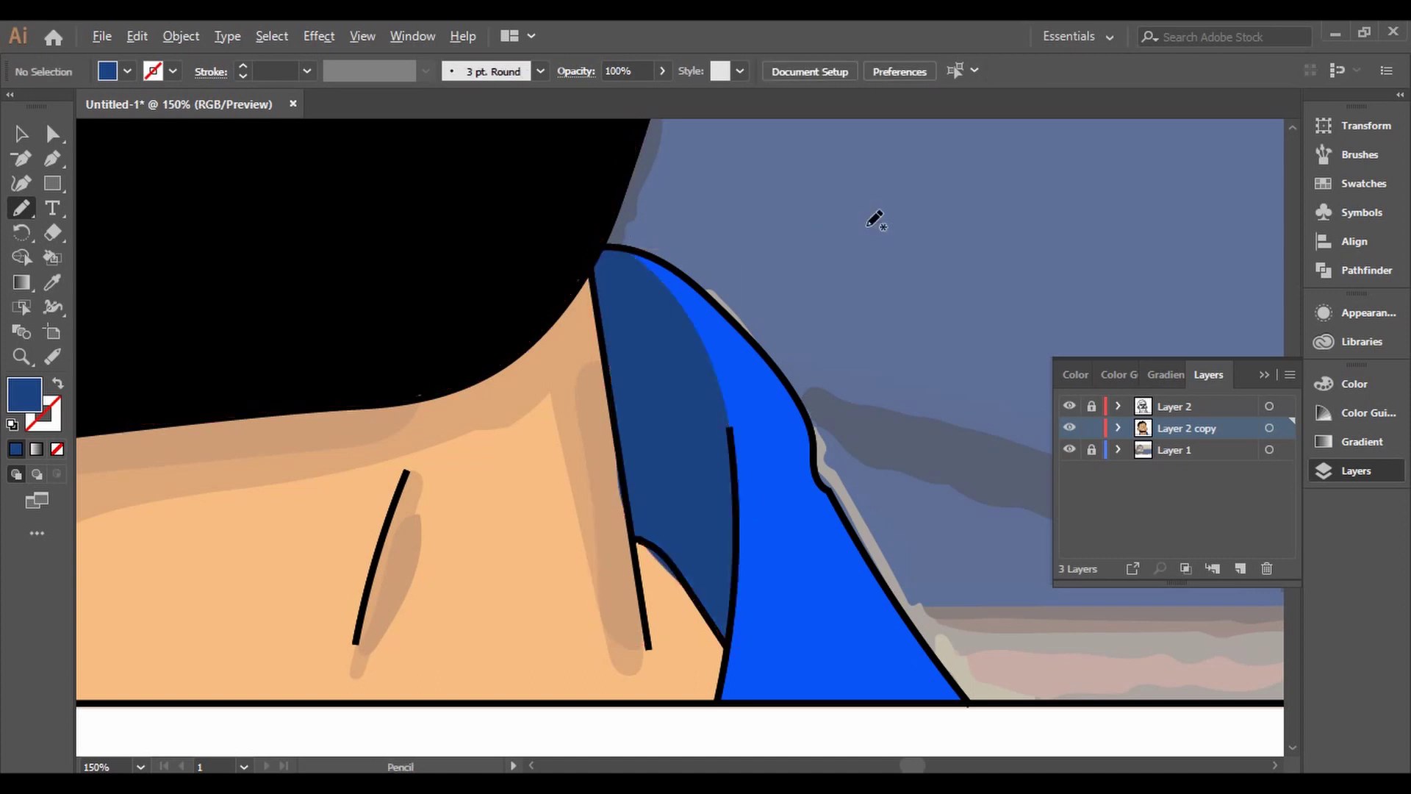
key("shift+grave")
key("ctrl+minus")
key("ctrl+minus")
scroll(321, 597, "up", 4)
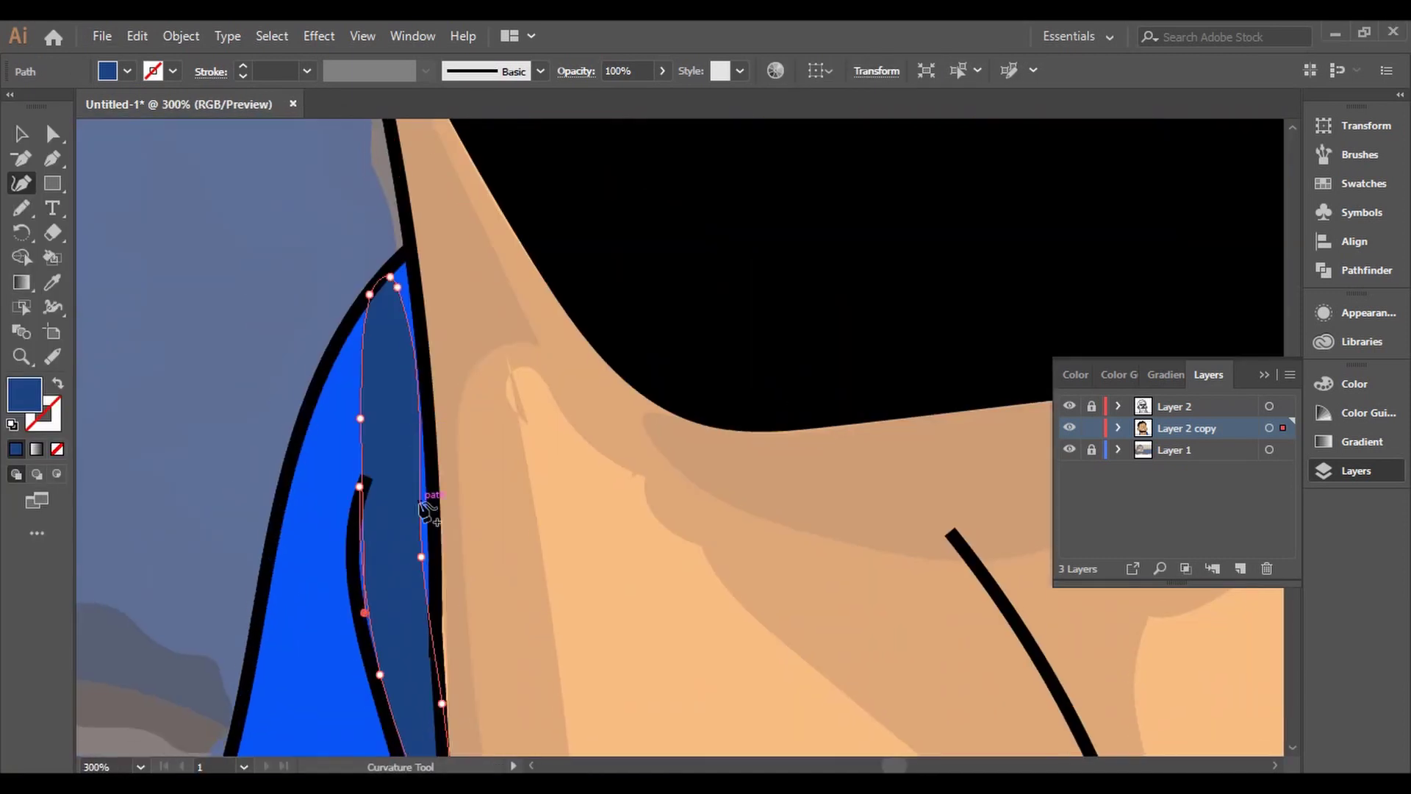
key("ctrl+z")
key("ctrl+z")
key("ctrl+z")
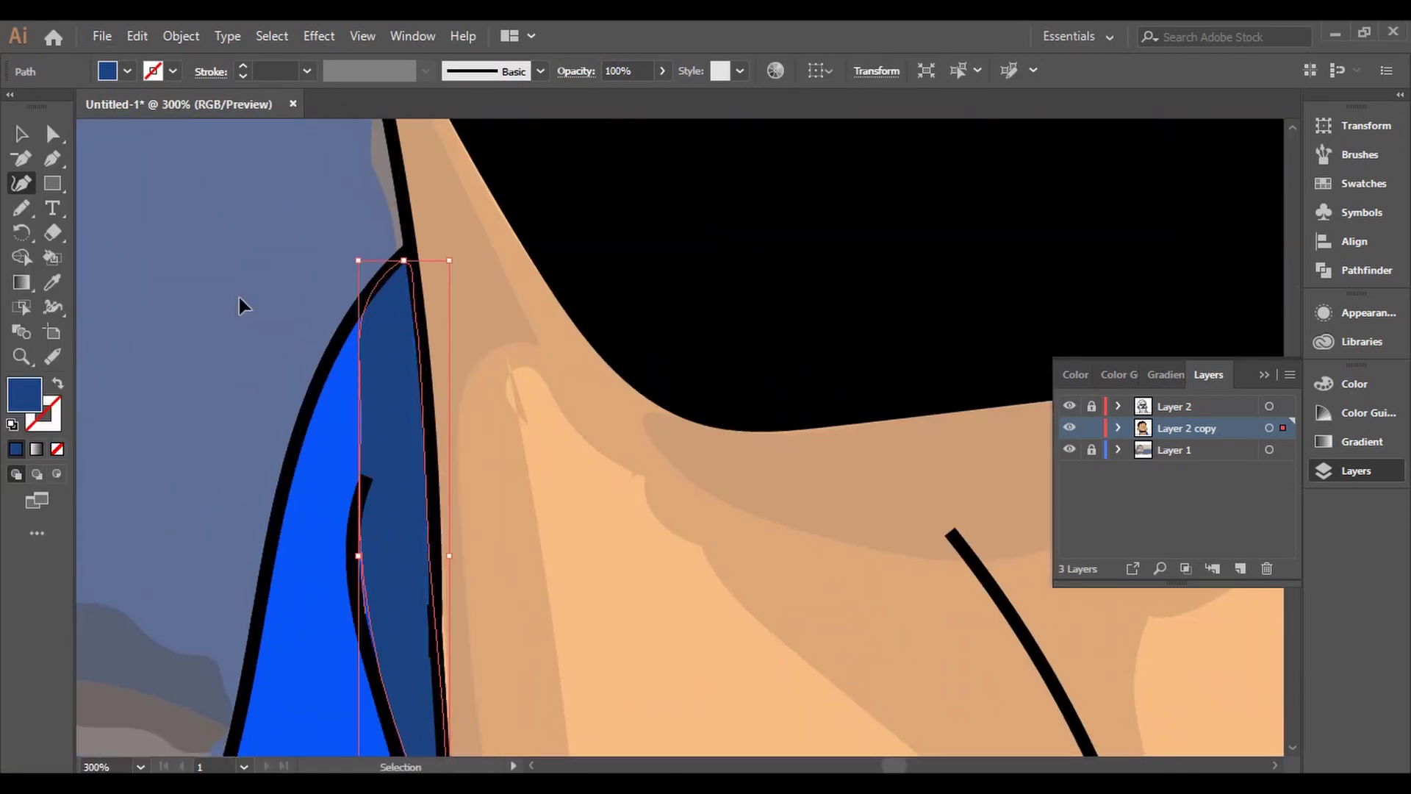
key("ctrl+shift+a")
scroll(238, 294, "down", 5)
Draw a skin shadow shape beneath the right eye
key("i")
key("n")
scroll(595, 326, "up", 2)
scroll(595, 326, "up", 2)
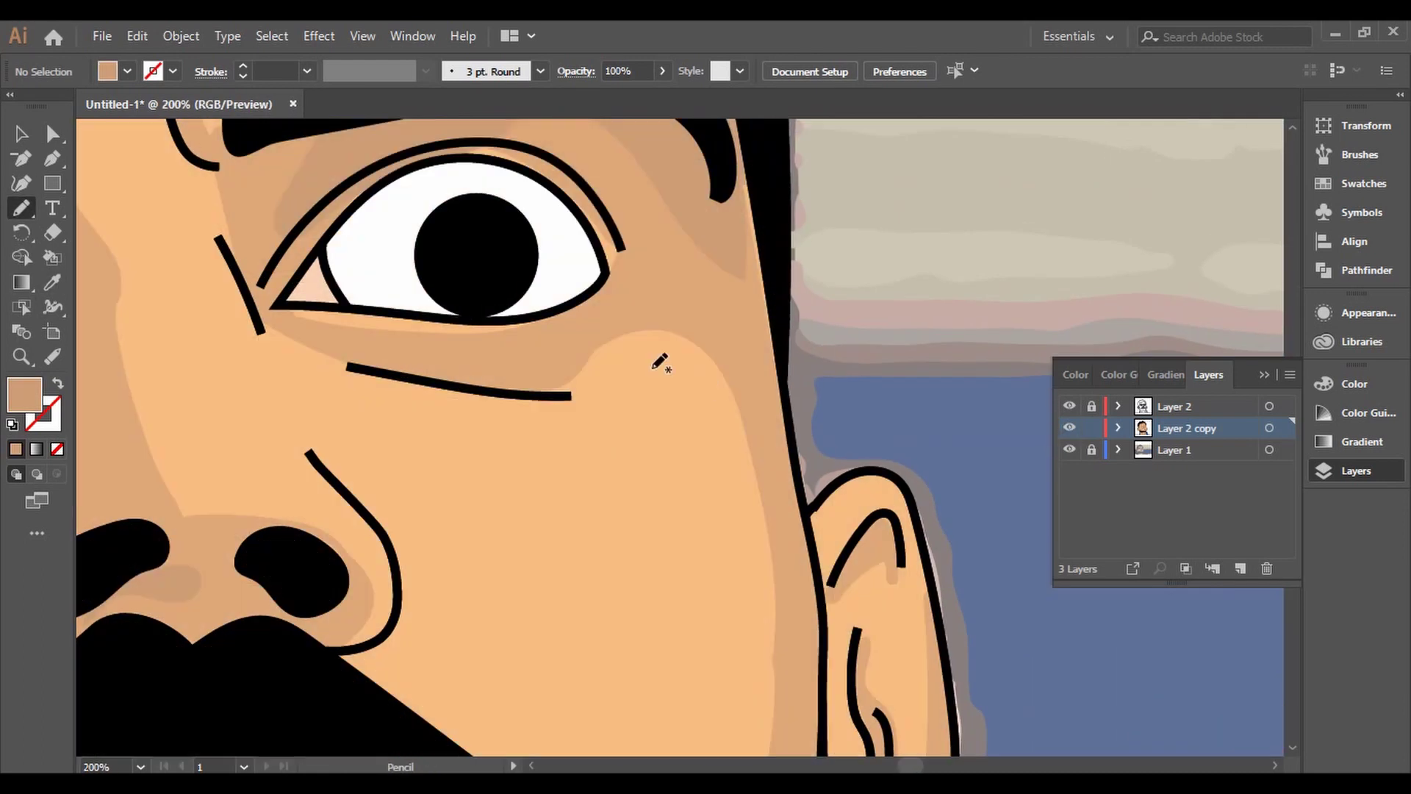
left_click_drag(283, 300, 273, 304)
scroll(283, 300, "down", 3)
scroll(283, 300, "down", 1)
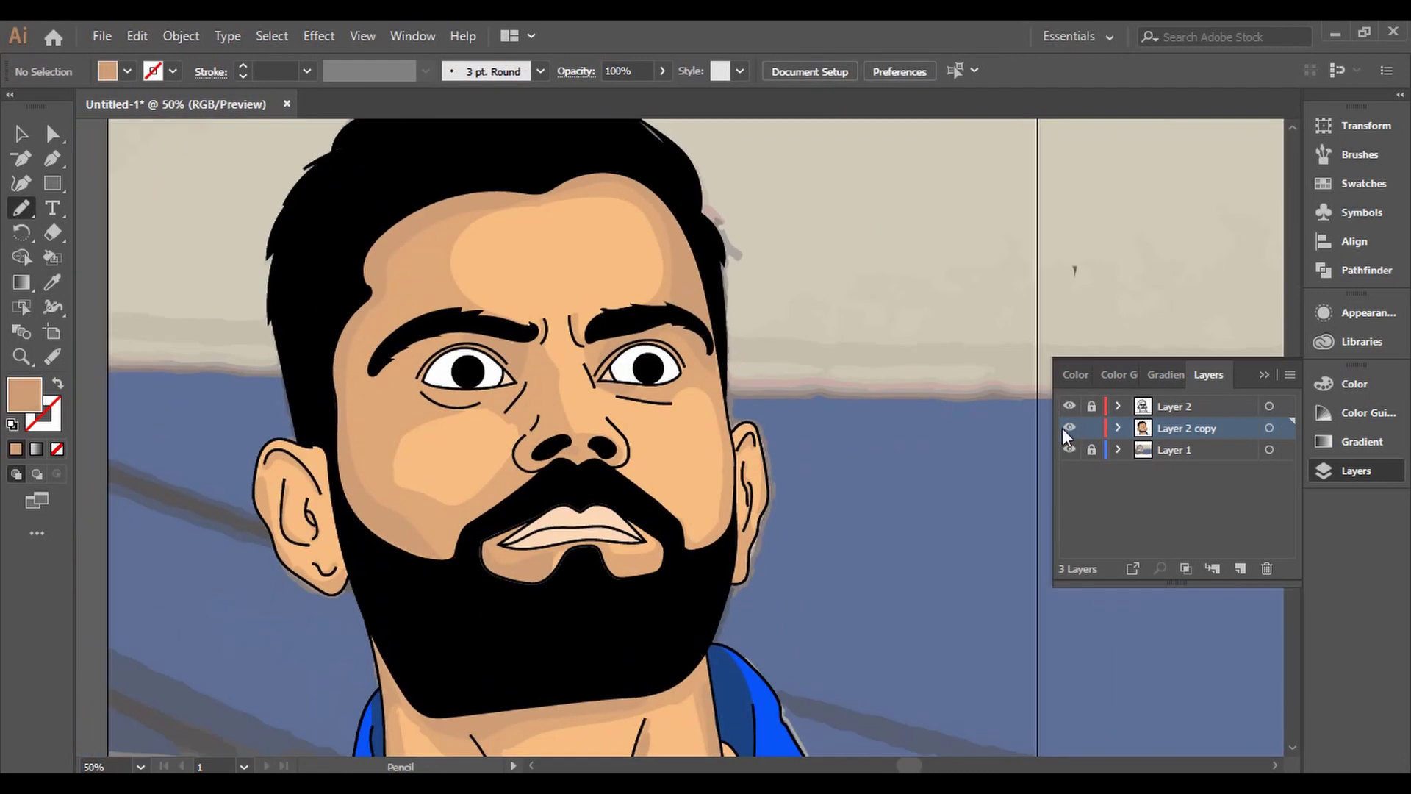
scroll(603, 544, "up", 1)
scroll(603, 544, "up", 3)
Sample the lip colour, choose a pink fill and paint the lips pink
key("i")
left_click(584, 469)
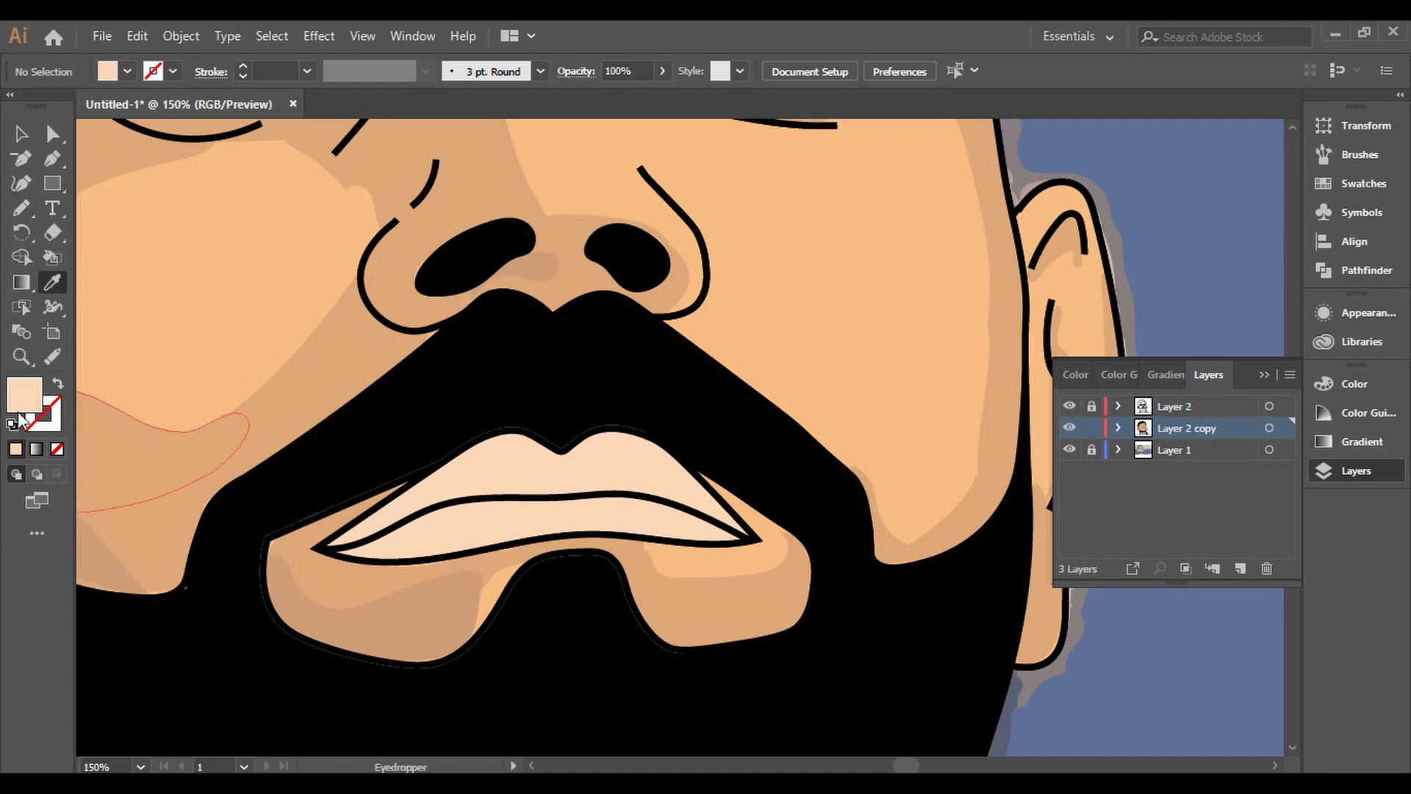
double_click(24, 395)
left_click(1091, 243)
left_click(857, 209)
left_click(1279, 218)
key("k")
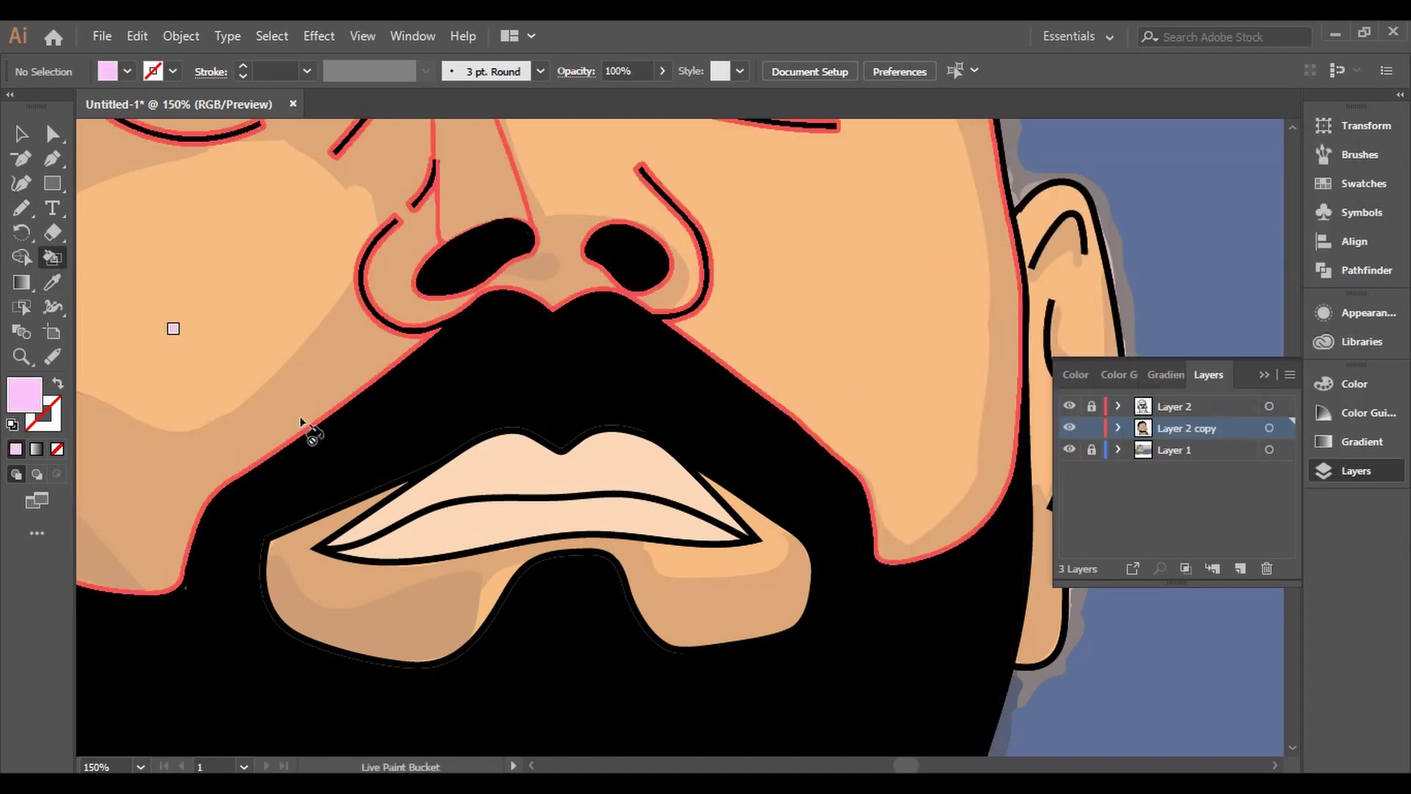
left_click(544, 518)
scroll(811, 413, "down", 2)
scroll(810, 413, "down", 2)
scroll(601, 493, "up", 5)
Pick up the lip pink as the fill colour for drawing
key("i")
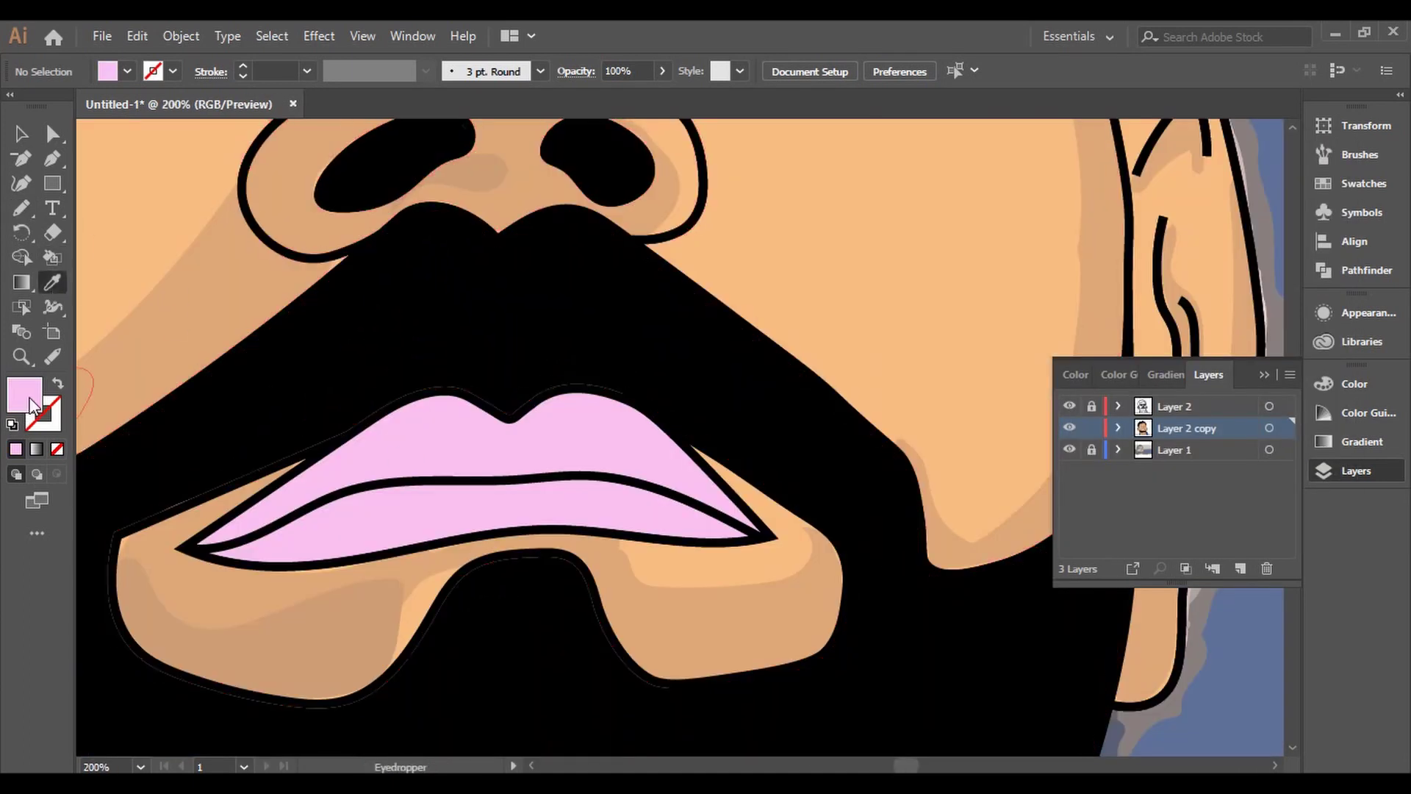
double_click(24, 395)
left_click(1276, 214)
double_click(24, 394)
left_click(1276, 214)
key("n")
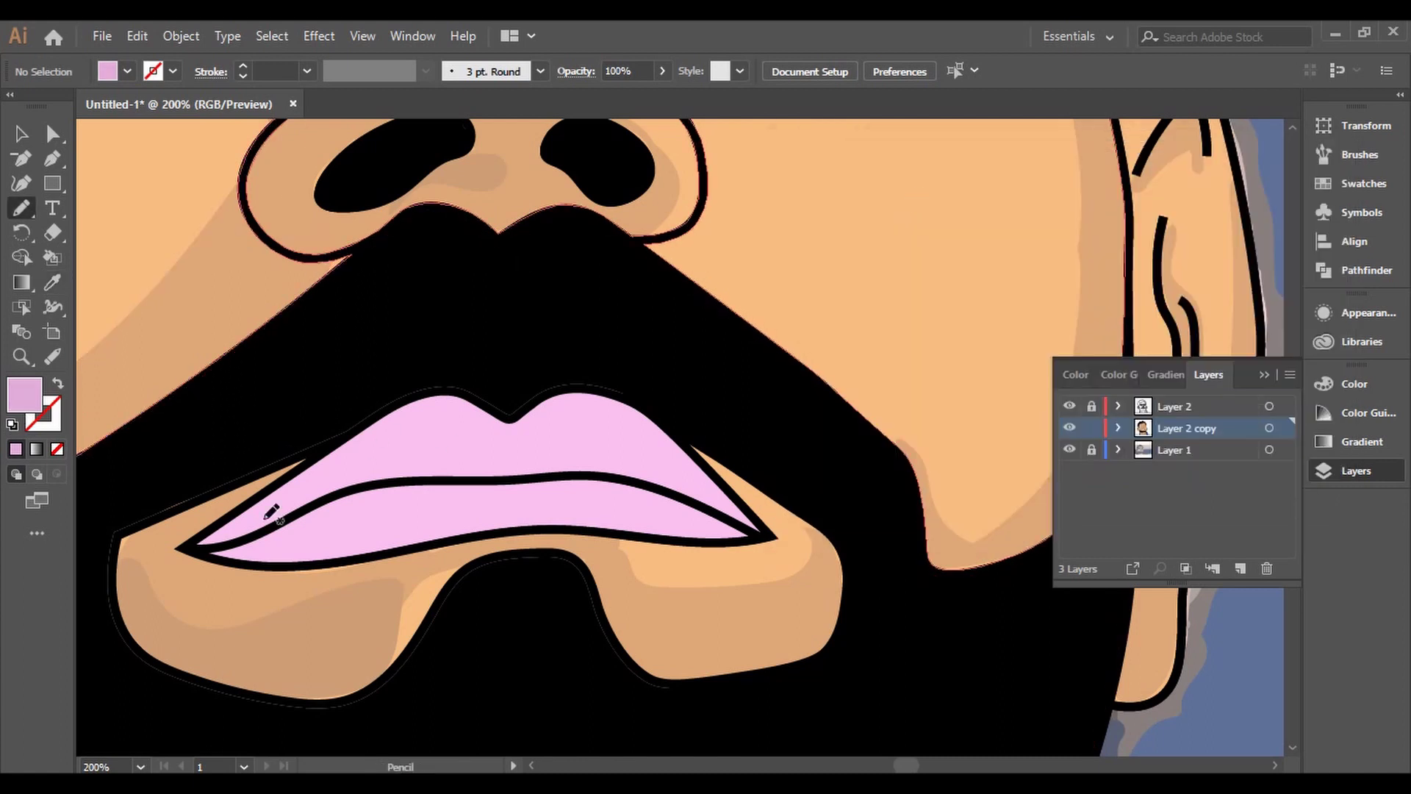
Draw a shading shape over the upper lip and make it a slightly darker pink
left_click_drag(366, 427, 362, 429)
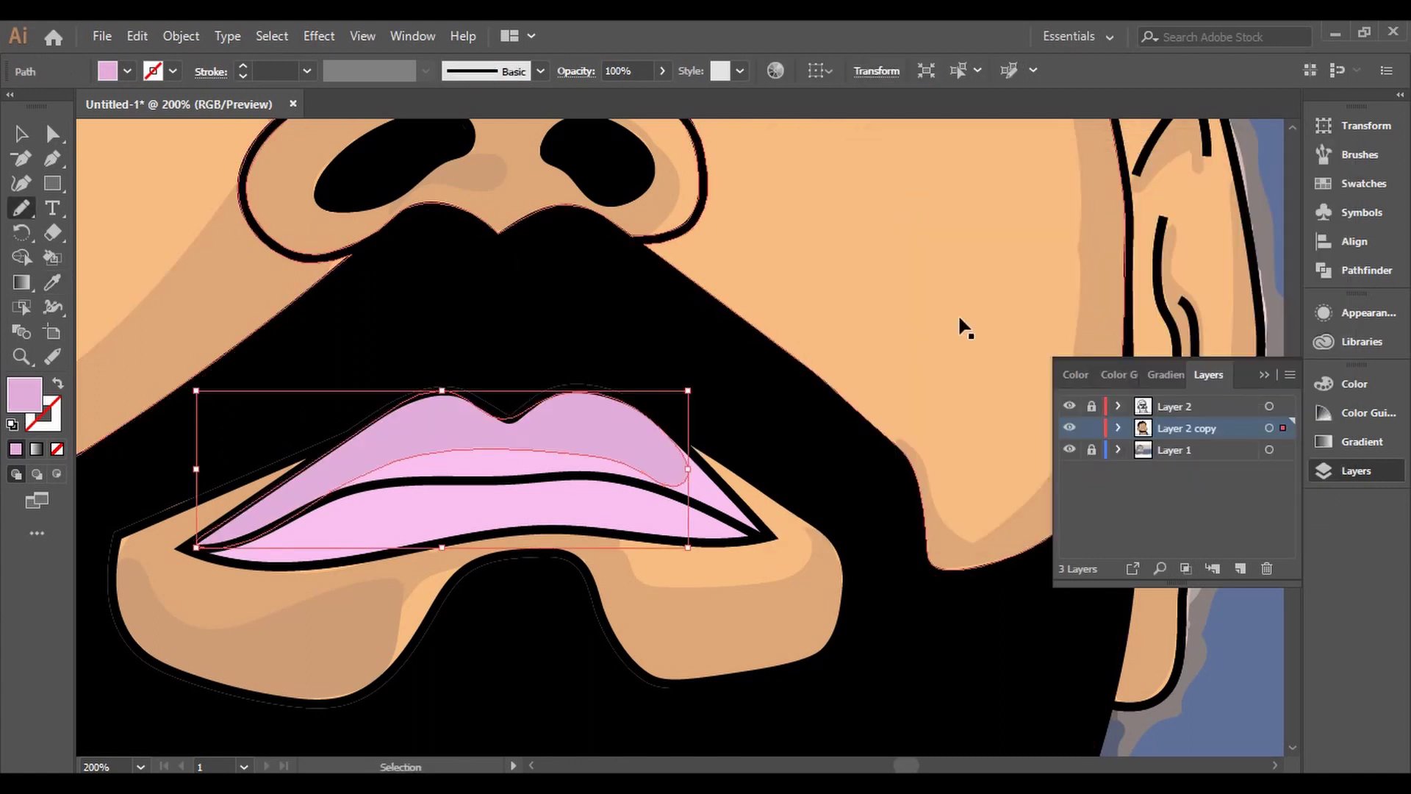
scroll(961, 325, "down", 2)
scroll(810, 367, "up", 1)
double_click(24, 395)
left_click(838, 230)
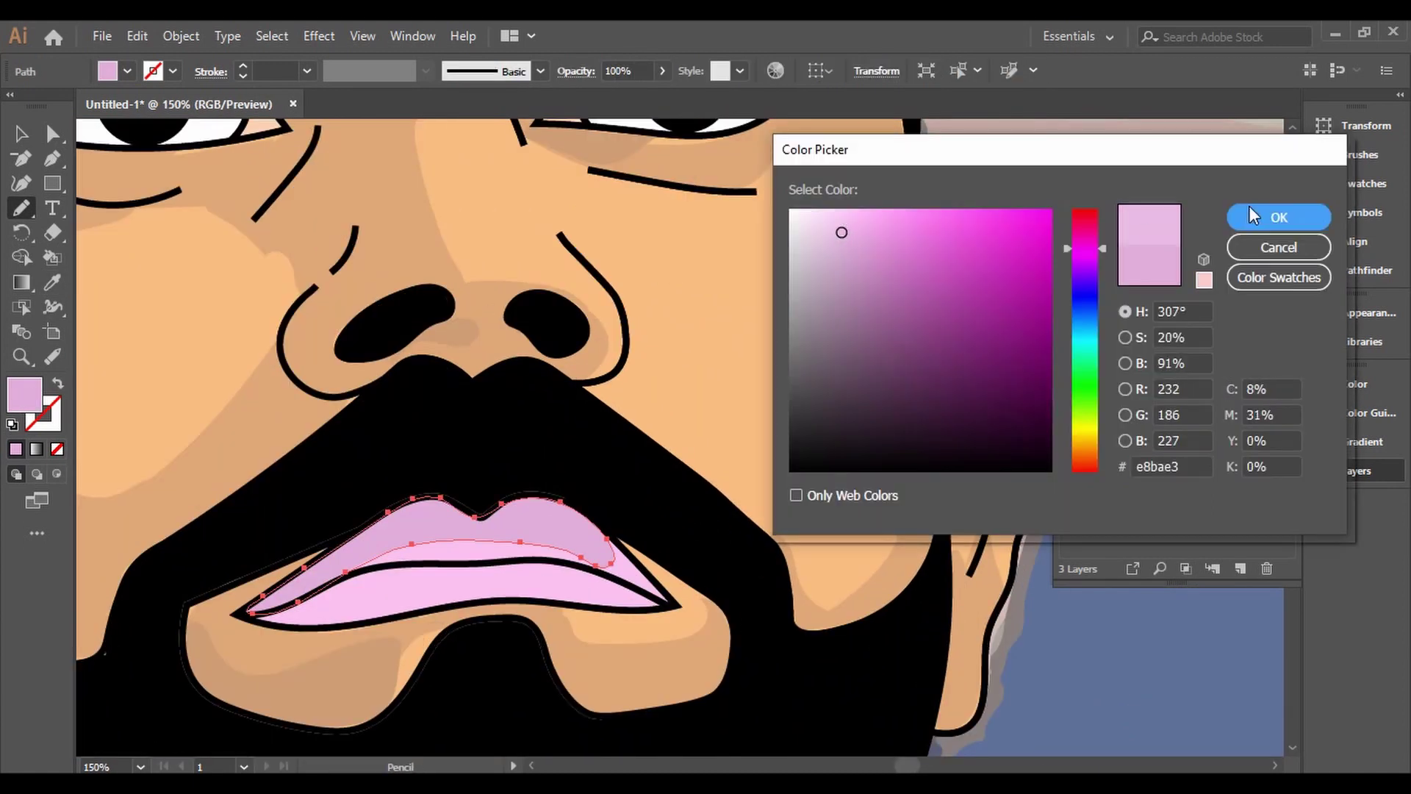
left_click(1276, 215)
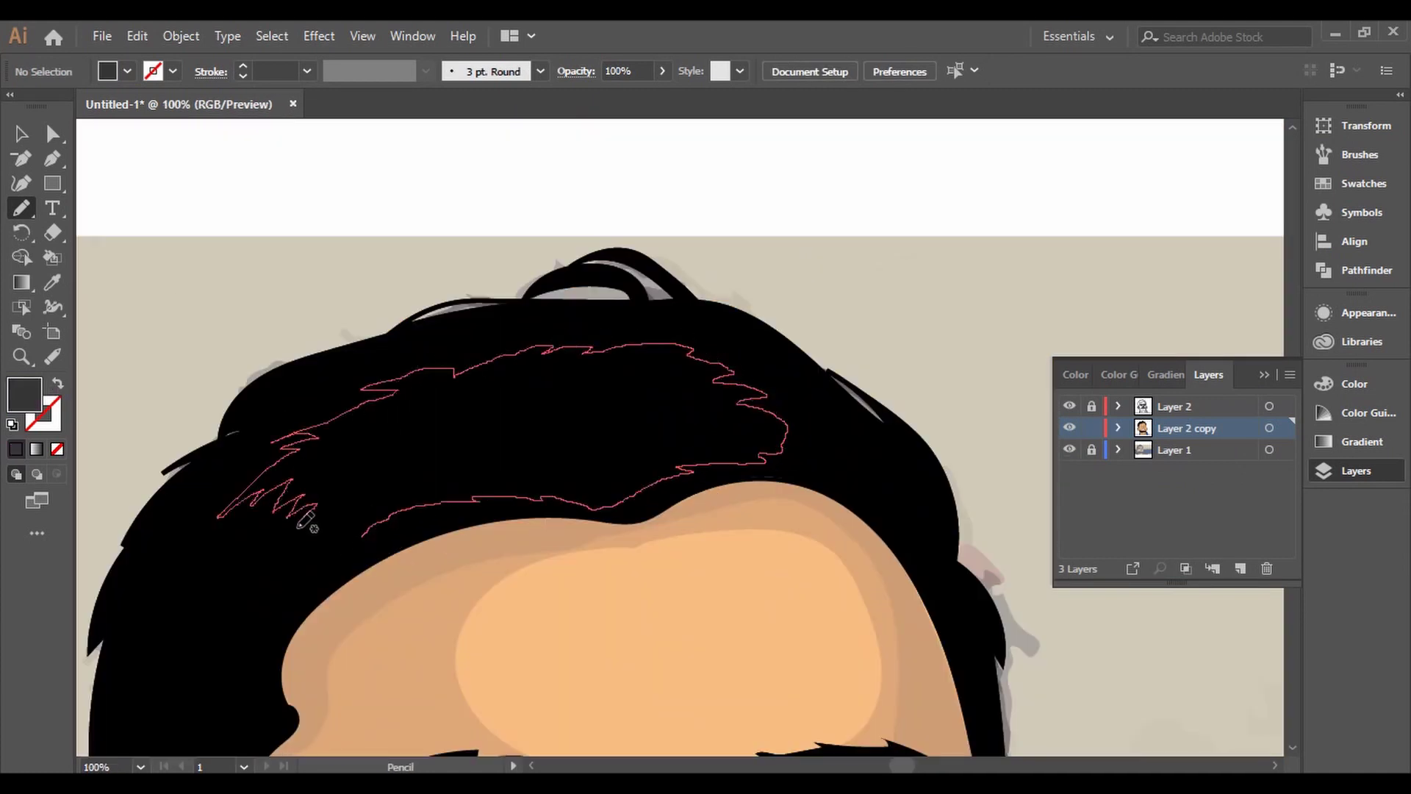
Draw dark grey shapes over the hair along the top, crown and side
left_click_drag(435, 498, 433, 503)
key("ctrl+equal")
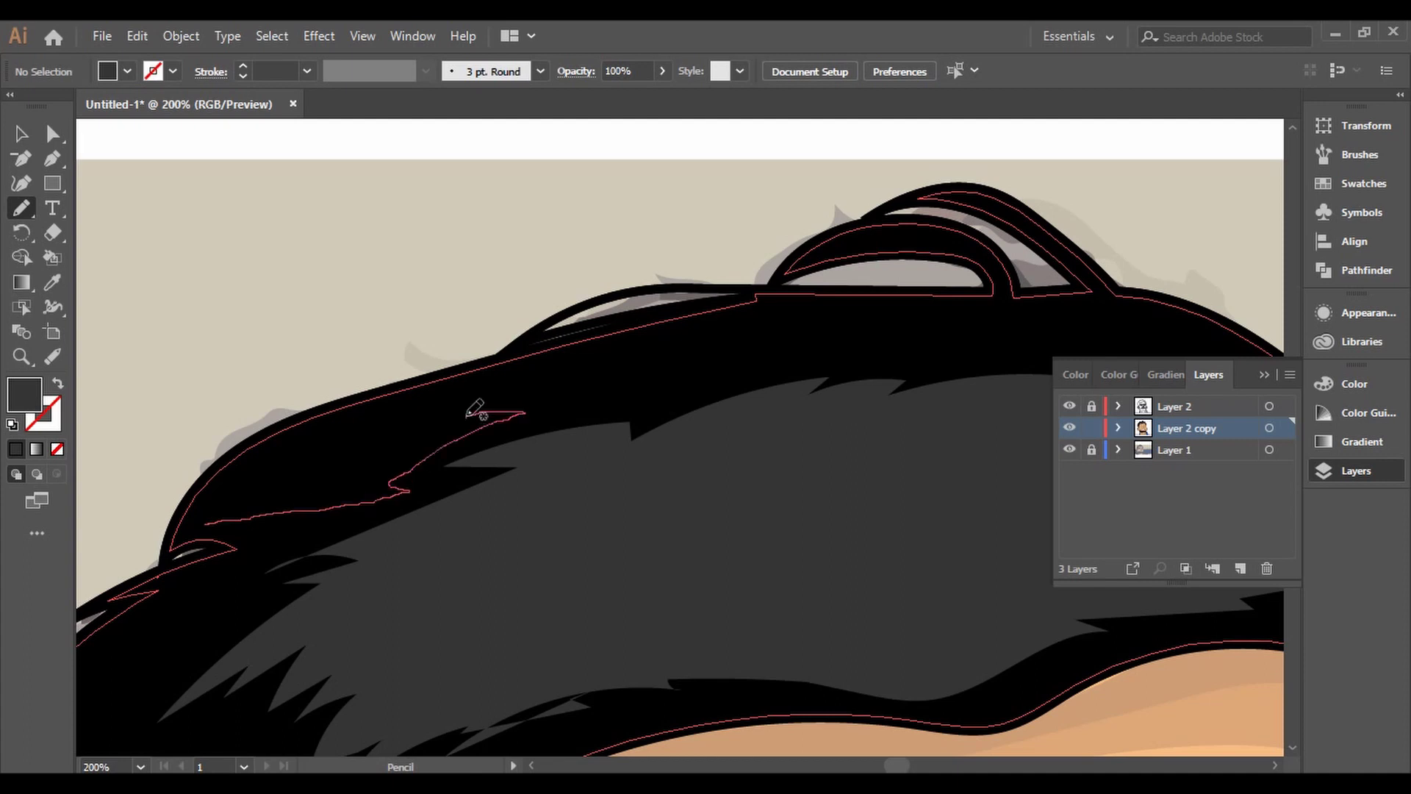
scroll(240, 512, "right", 10)
scroll(240, 512, "up", 2)
left_click_drag(169, 487, 359, 439)
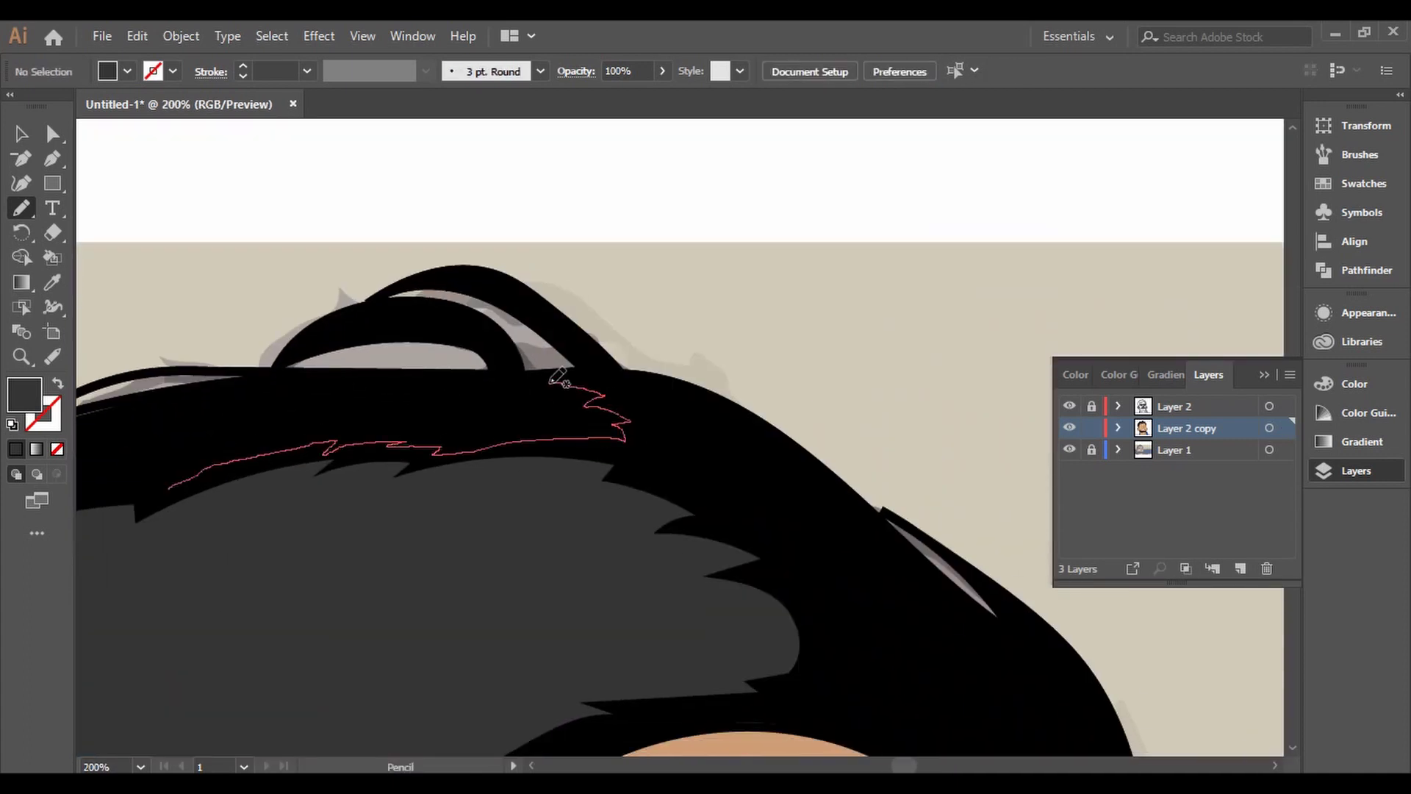
left_click_drag(186, 457, 183, 459)
scroll(599, 441, "down", 3)
scroll(571, 495, "up", 3)
mouse_move(363, 482)
left_mouse_down()
mouse_move(406, 477)
mouse_move(376, 476)
left_mouse_up()
scroll(379, 474, "down", 3)
scroll(683, 442, "up", 3)
left_click_drag(631, 511, 633, 516)
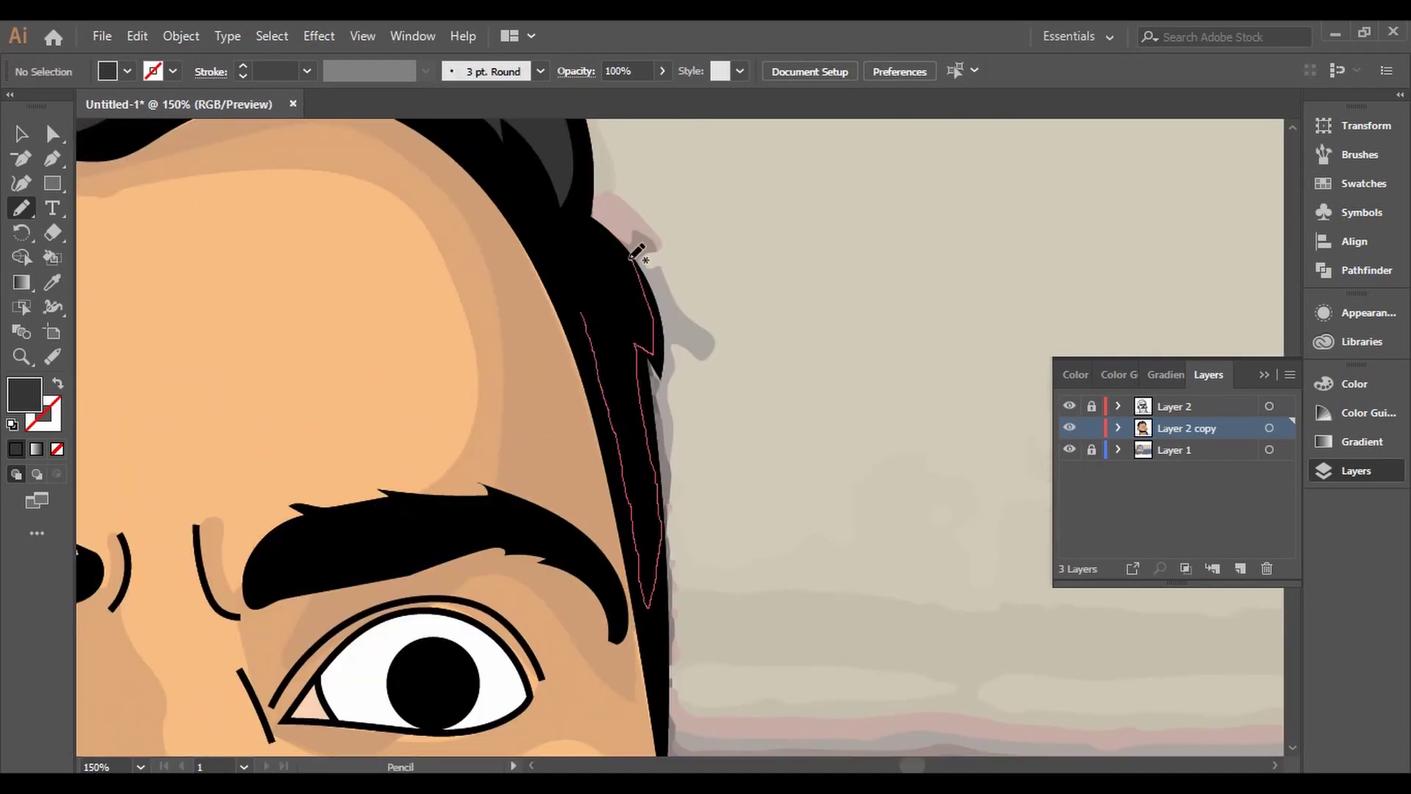
key("ctrl+minus")
key("ctrl+minus")
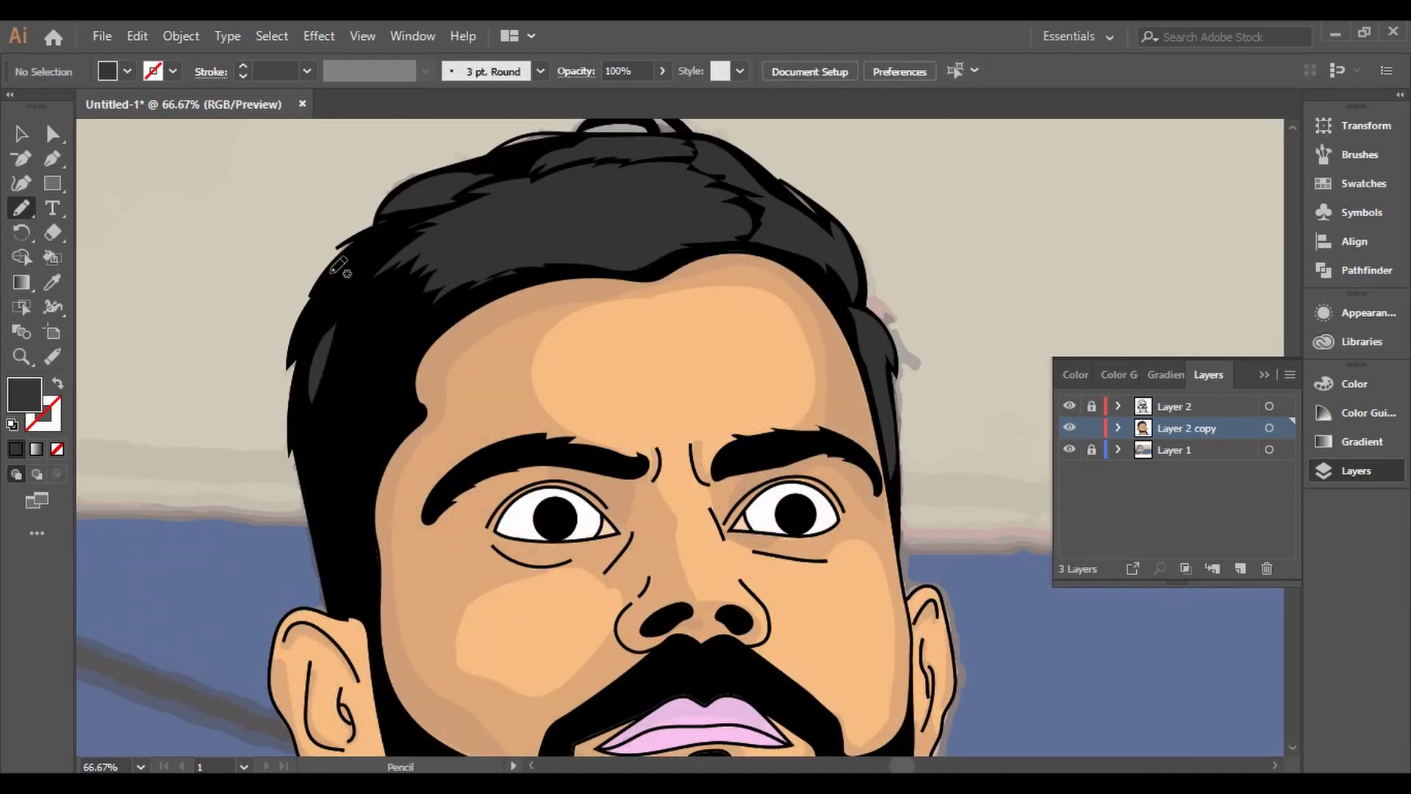
Draw more dark grey hair patches and a strand at the left hairline
left_click_drag(321, 443, 322, 443)
key("ctrl+0")
key("ctrl+1")
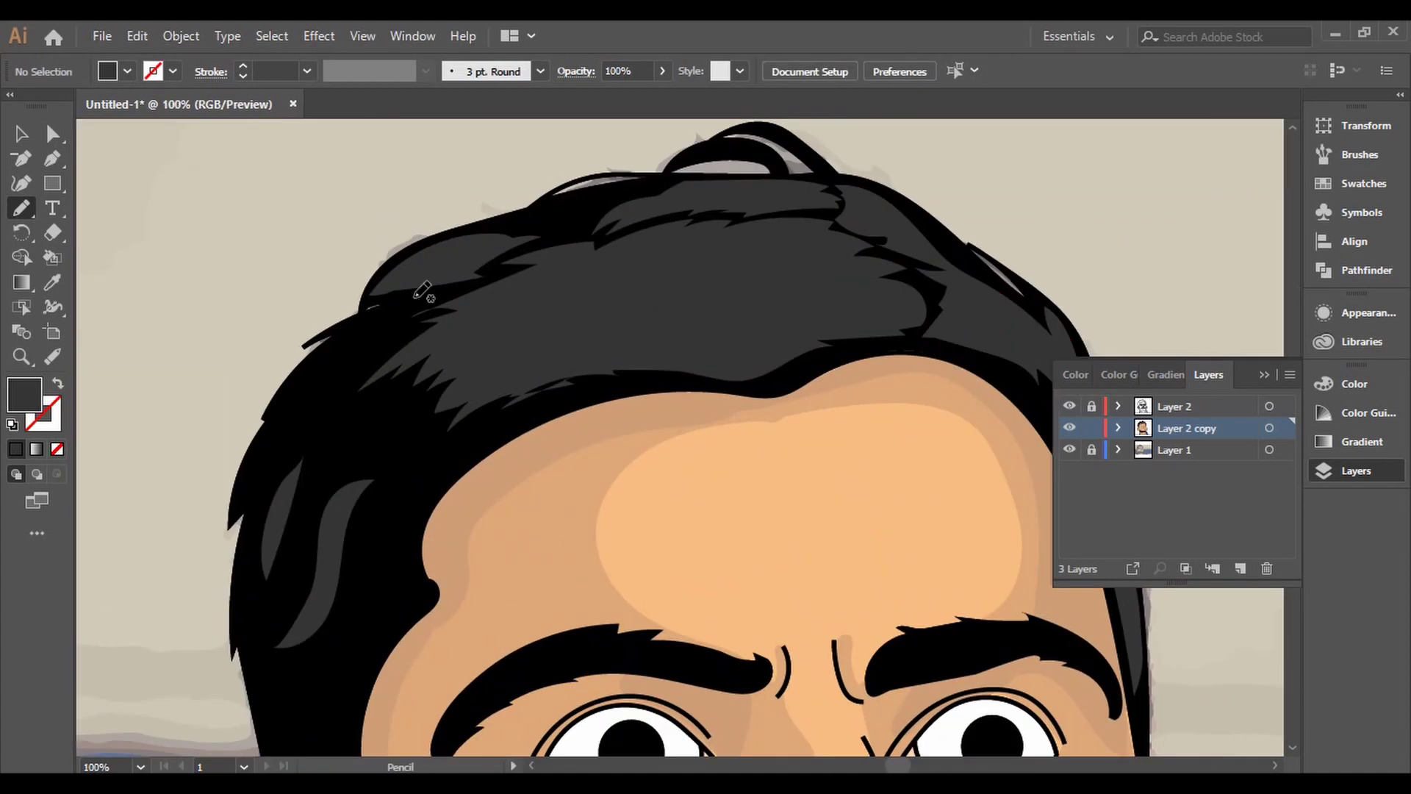
left_click_drag(331, 390, 334, 384)
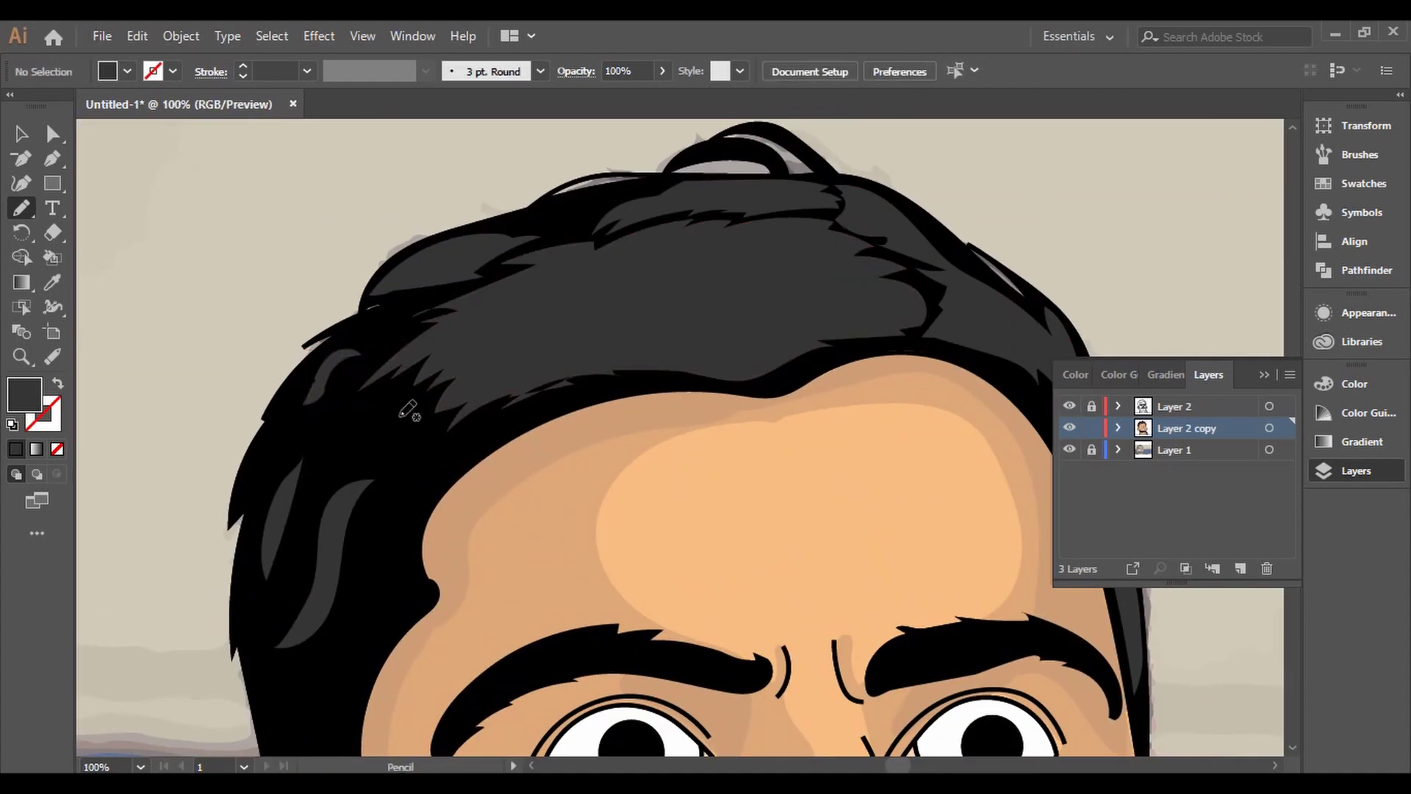
left_click_drag(400, 422, 397, 426)
scroll(334, 373, "down", 3)
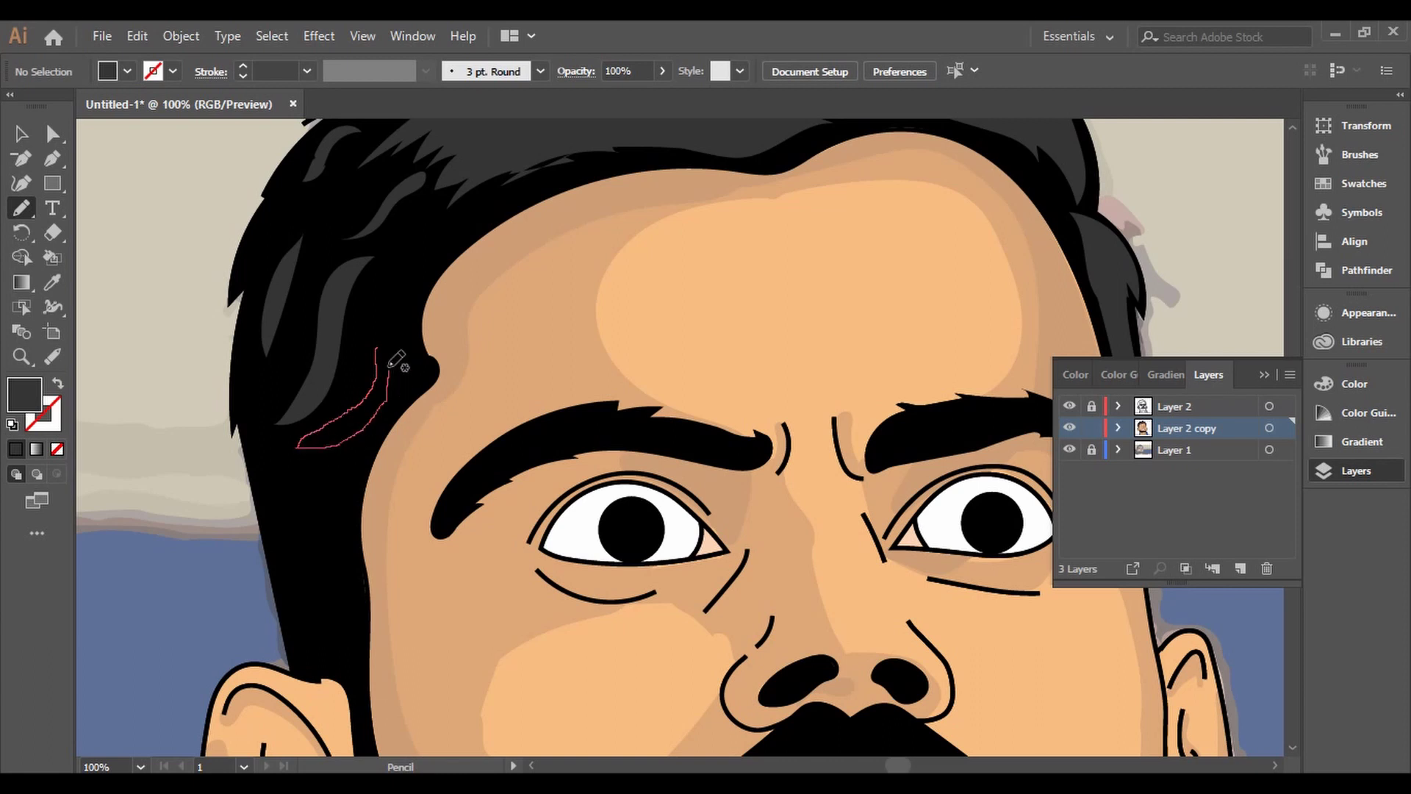
scroll(397, 360, "down", 3)
scroll(389, 434, "up", 3)
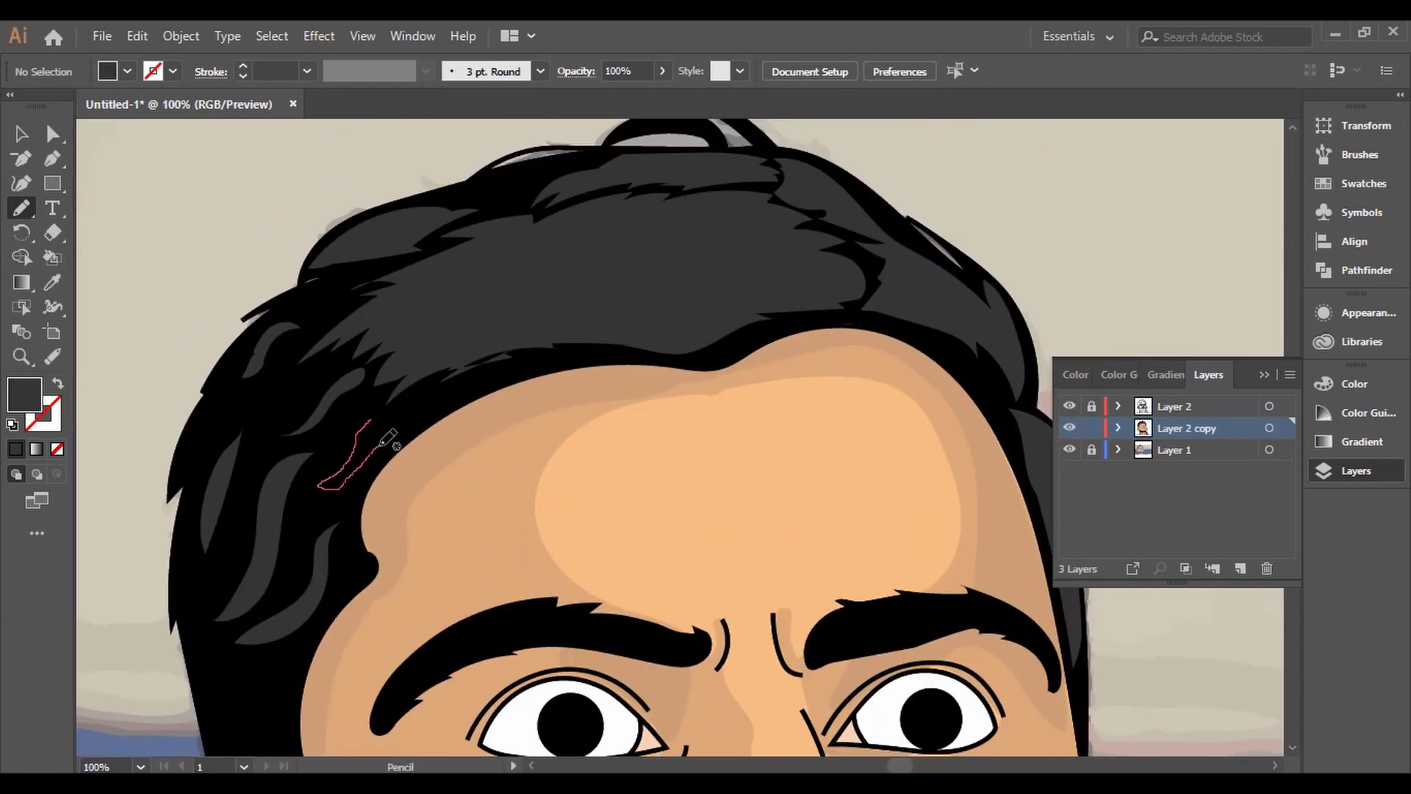
left_click_drag(387, 439, 382, 441)
scroll(172, 221, "up", 3)
Set a lighter grey fill and draw highlight streaks across the top of the hair
double_click(25, 394)
key("Return")
left_click_drag(441, 299, 345, 340)
left_click_drag(614, 294, 437, 328)
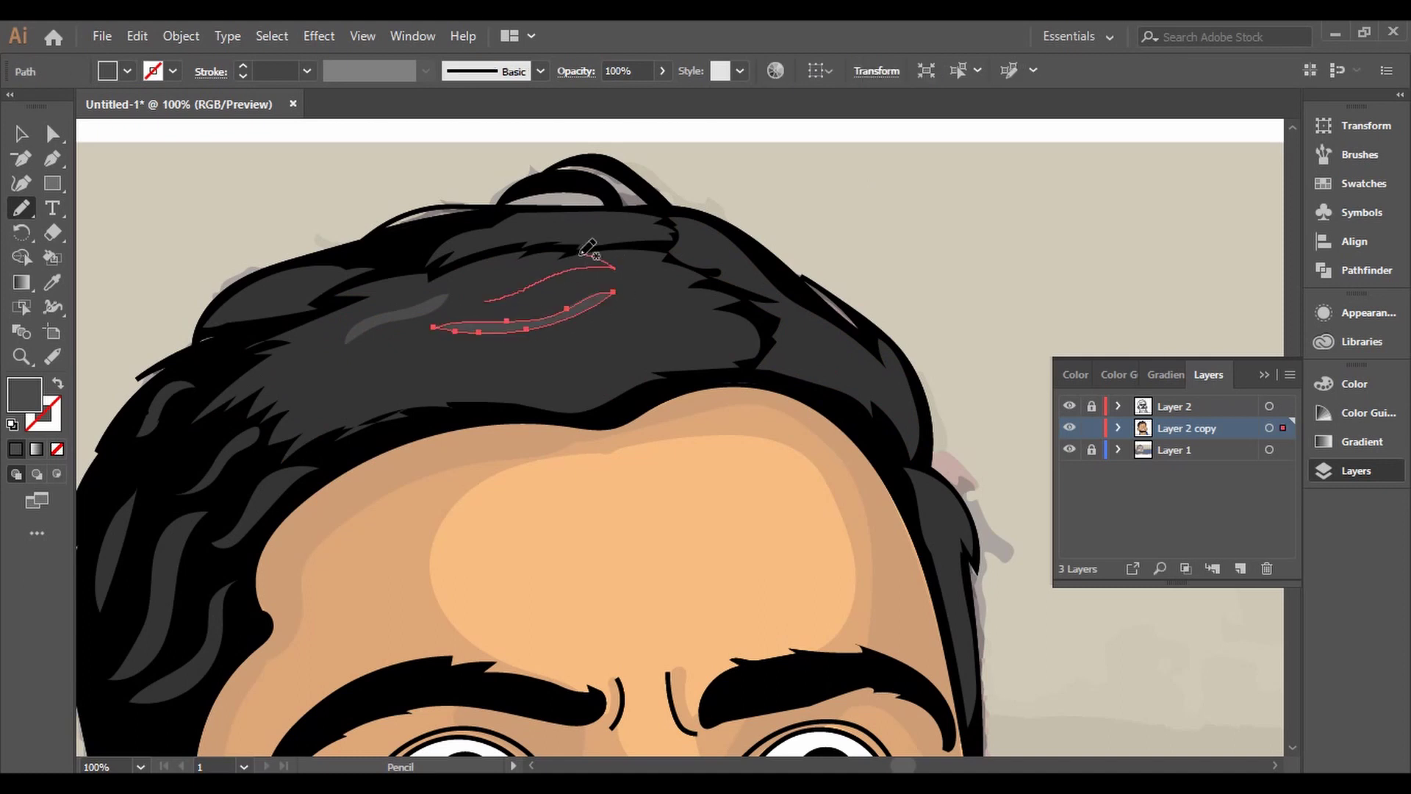
left_click_drag(644, 347, 535, 388)
left_click_drag(318, 395, 390, 381)
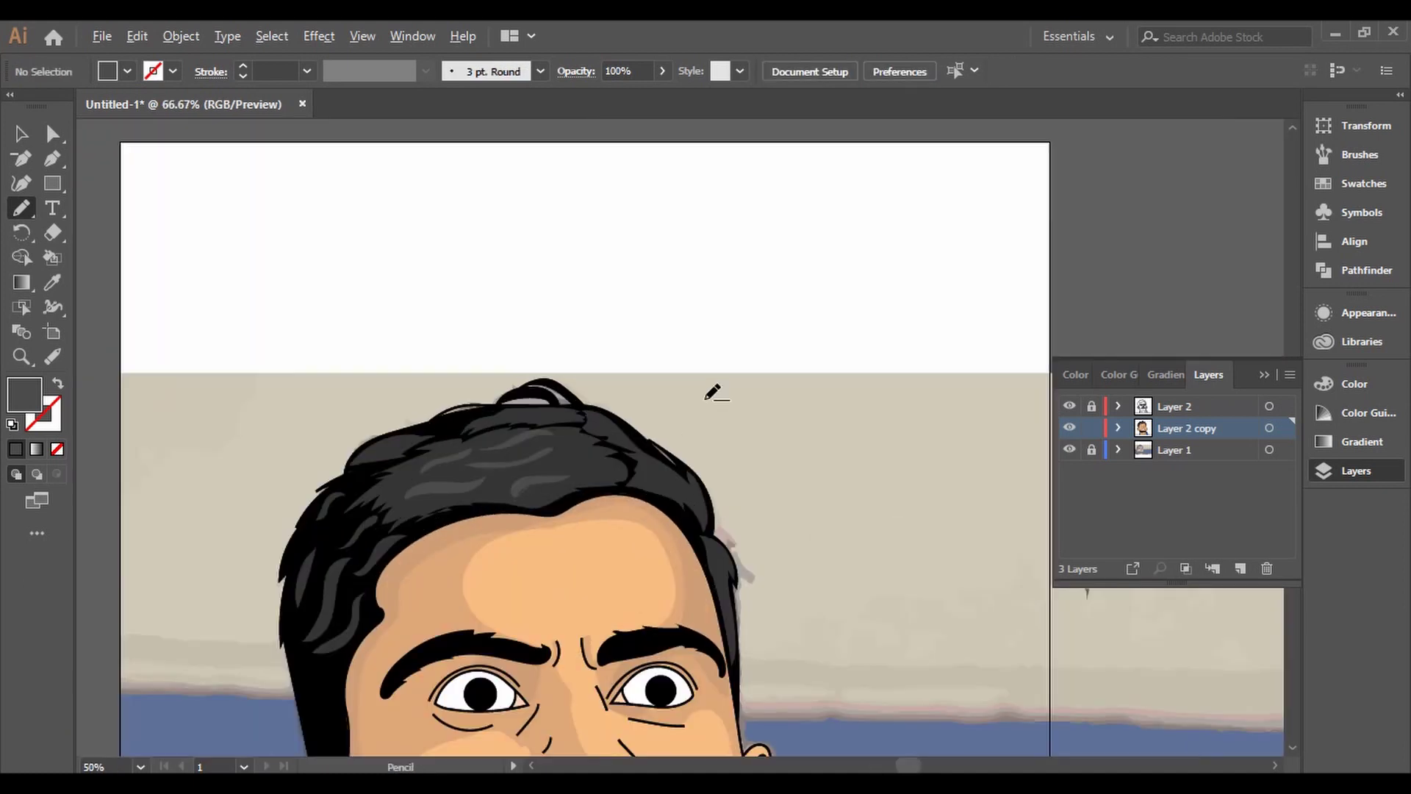
left_click_drag(463, 502, 533, 477)
left_click_drag(459, 507, 454, 510)
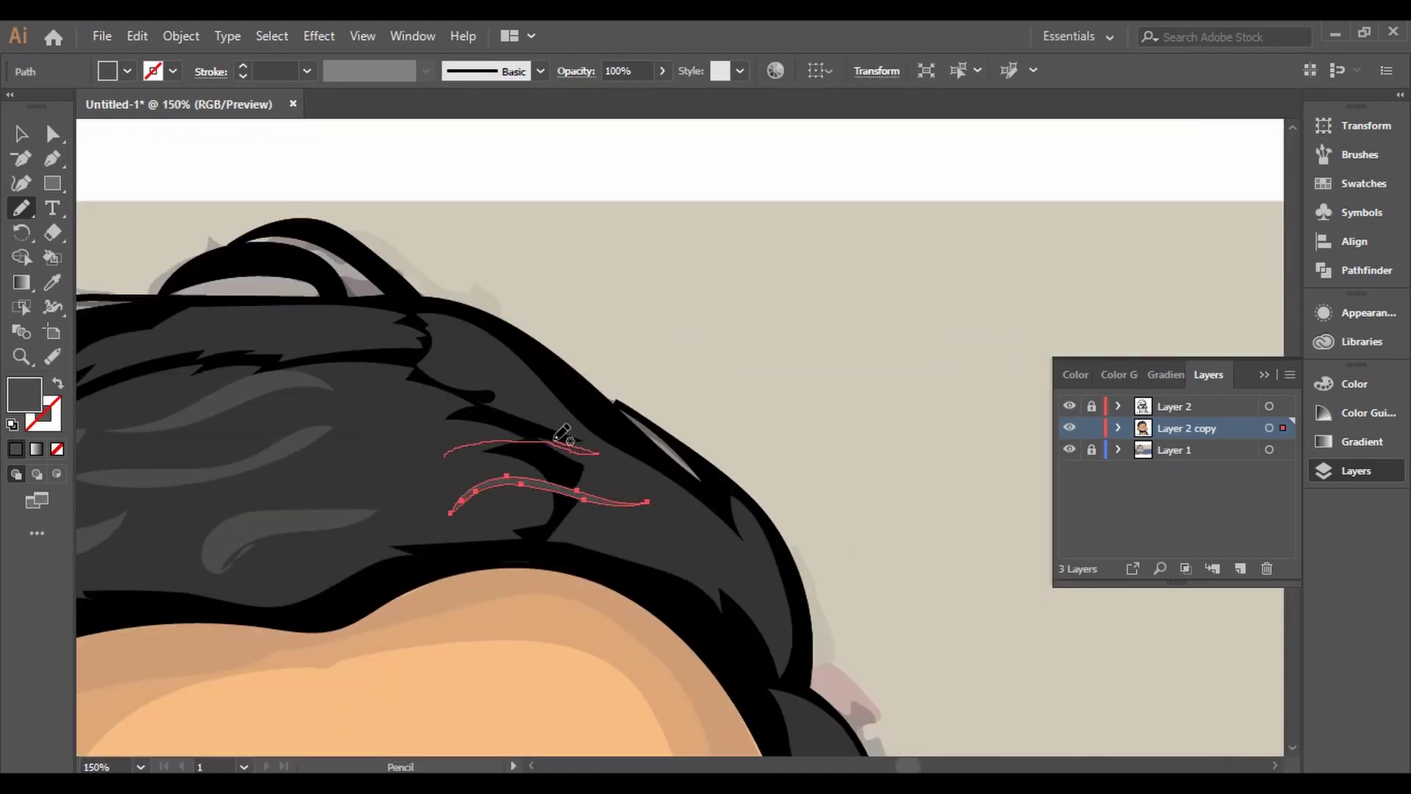
Add more light grey highlights along the crown edge and side hair
key("ctrl+minus")
key("ctrl+equal")
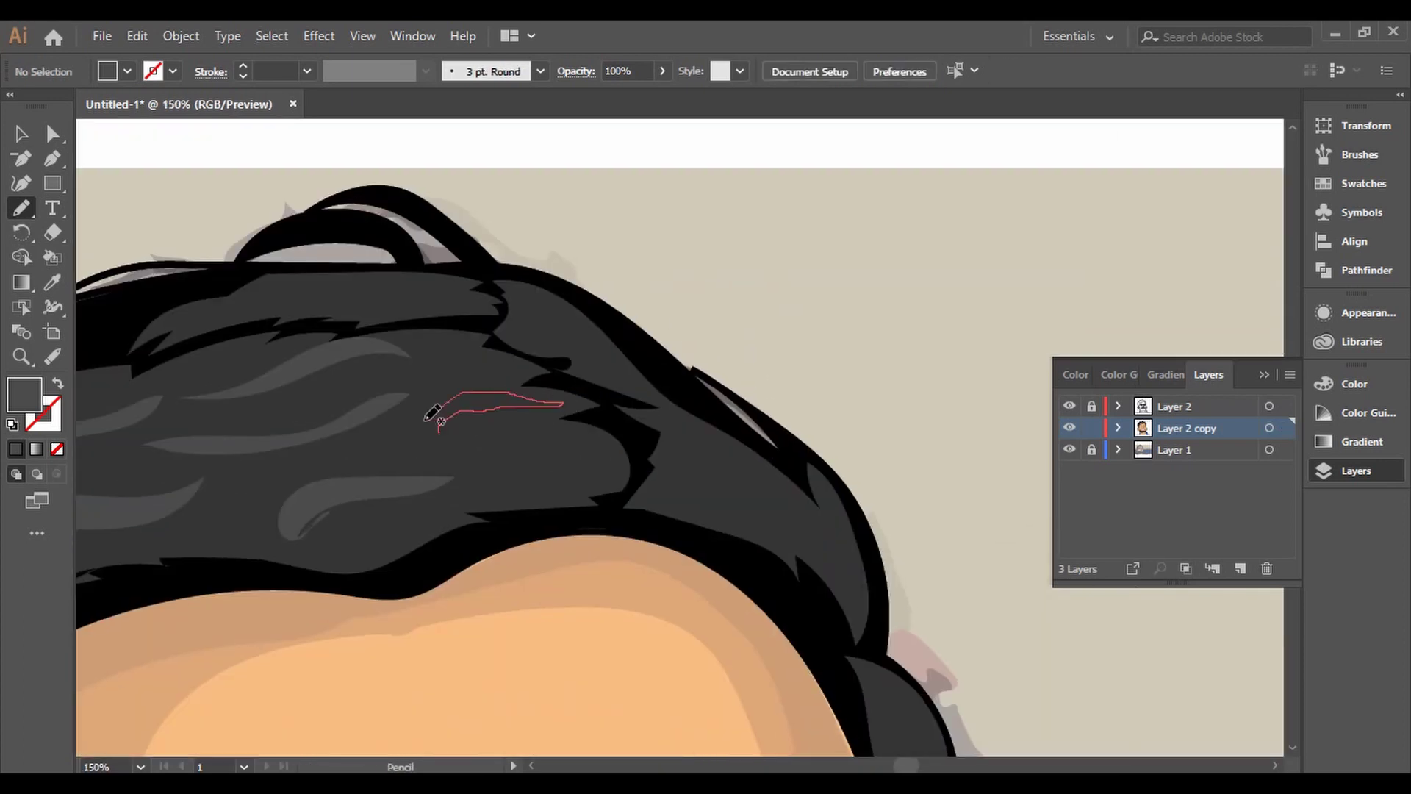
left_click_drag(433, 413, 426, 416)
key("ctrl+minus")
key("ctrl+equal")
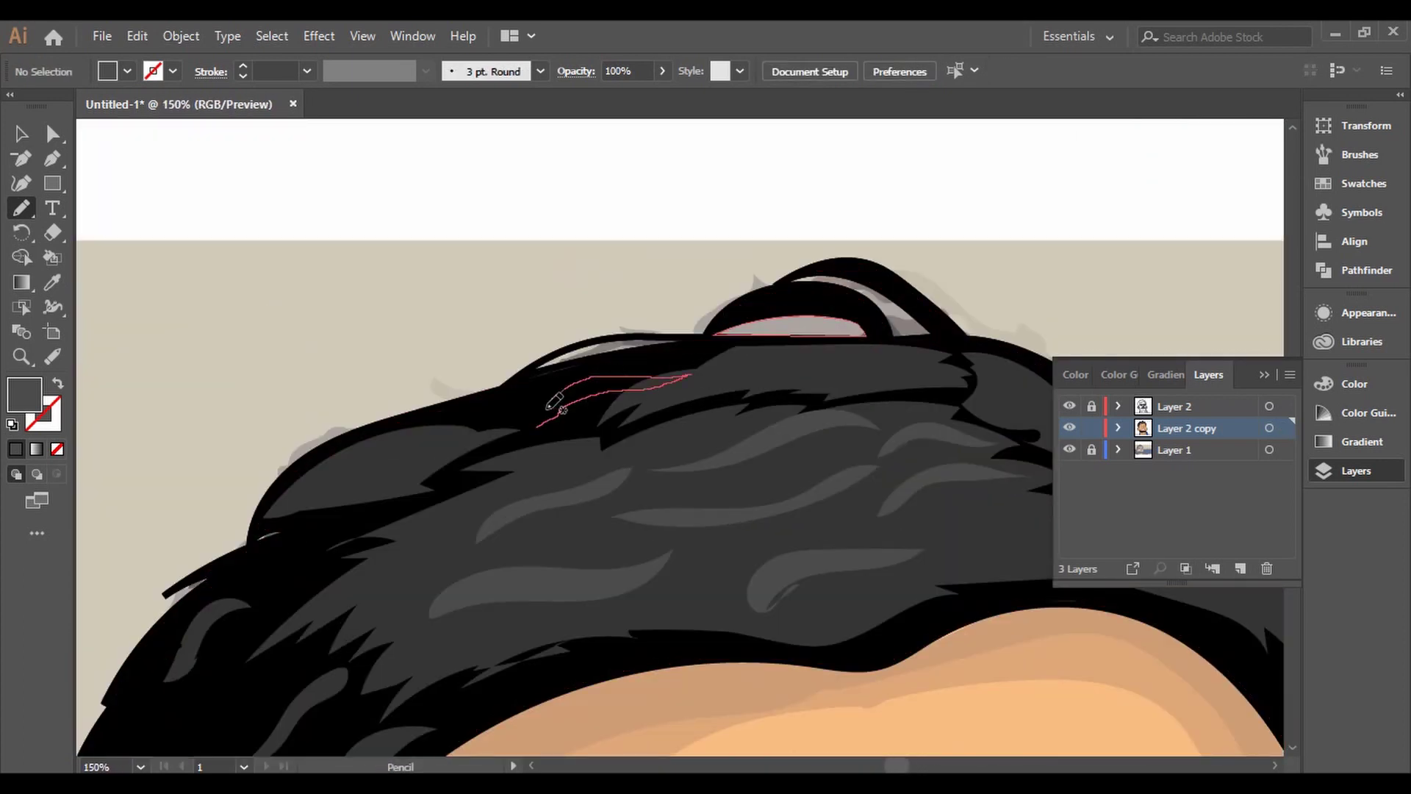
left_click_drag(555, 403, 552, 406)
key("ctrl+minus")
key("ctrl+equal")
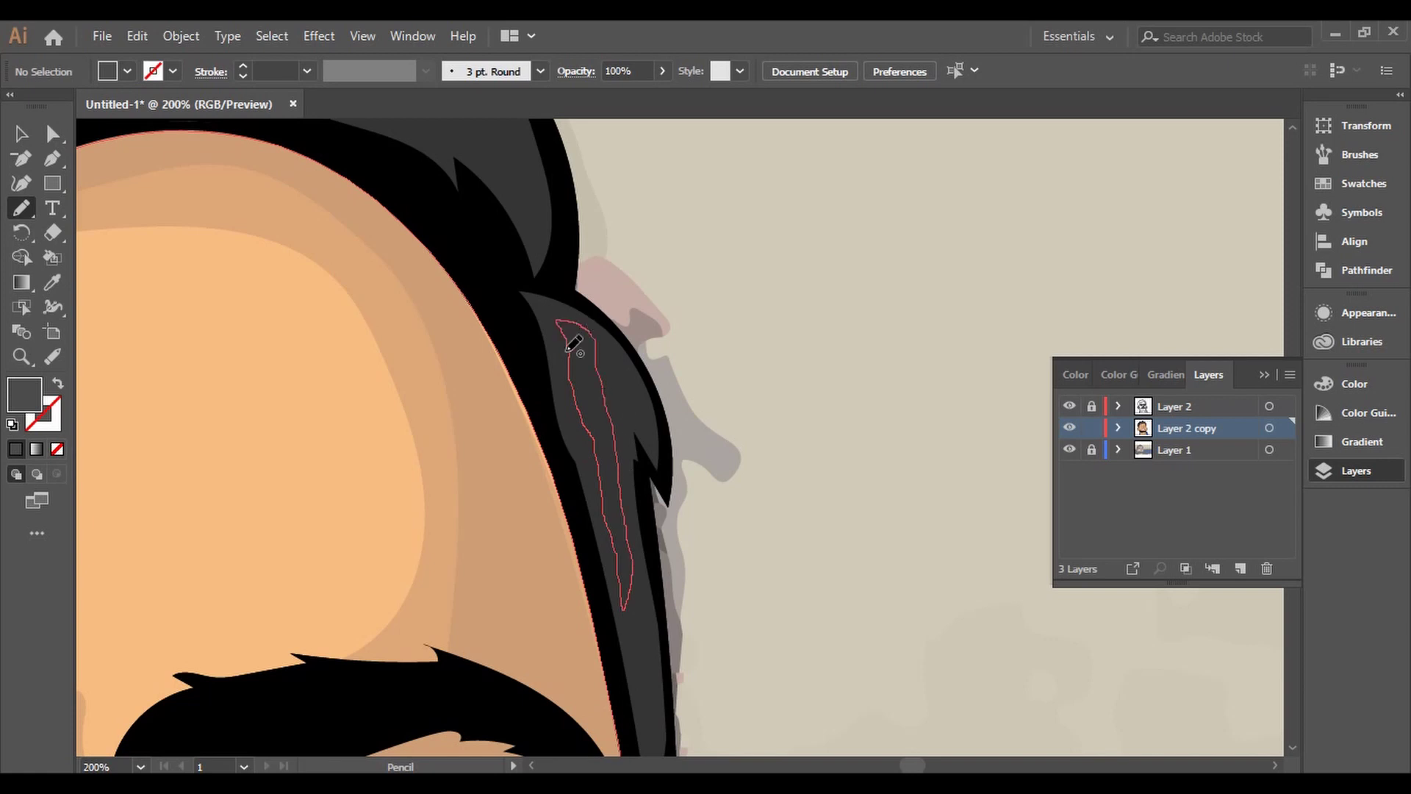
key("ctrl+minus")
mouse_move(574, 344)
left_mouse_down()
mouse_move(562, 327)
mouse_move(577, 298)
left_mouse_up()
key("ctrl+minus")
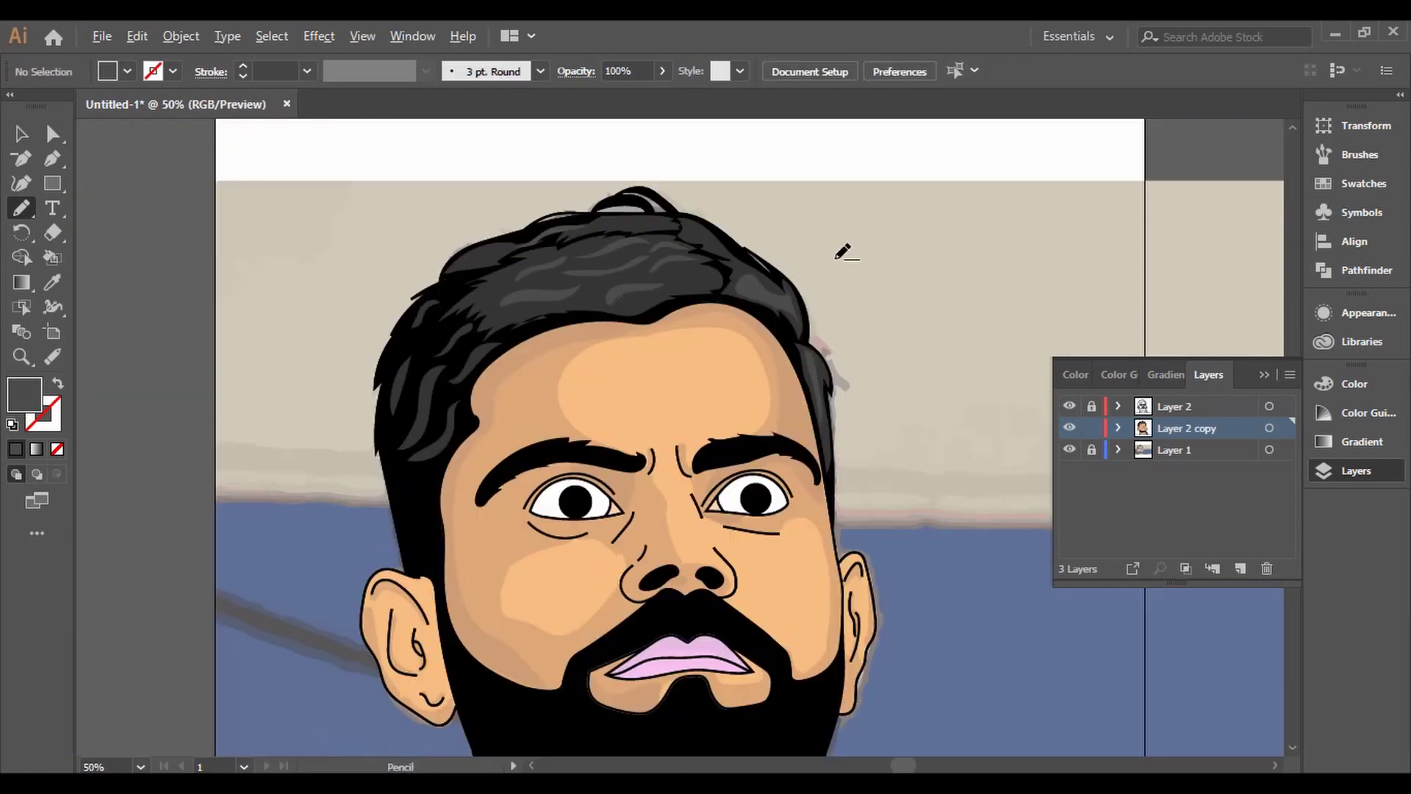
key("ctrl+equal")
Draw grey strands at the left temple and left hair, plus a sideburn patch
key("ctrl+minus")
key("ctrl+equal")
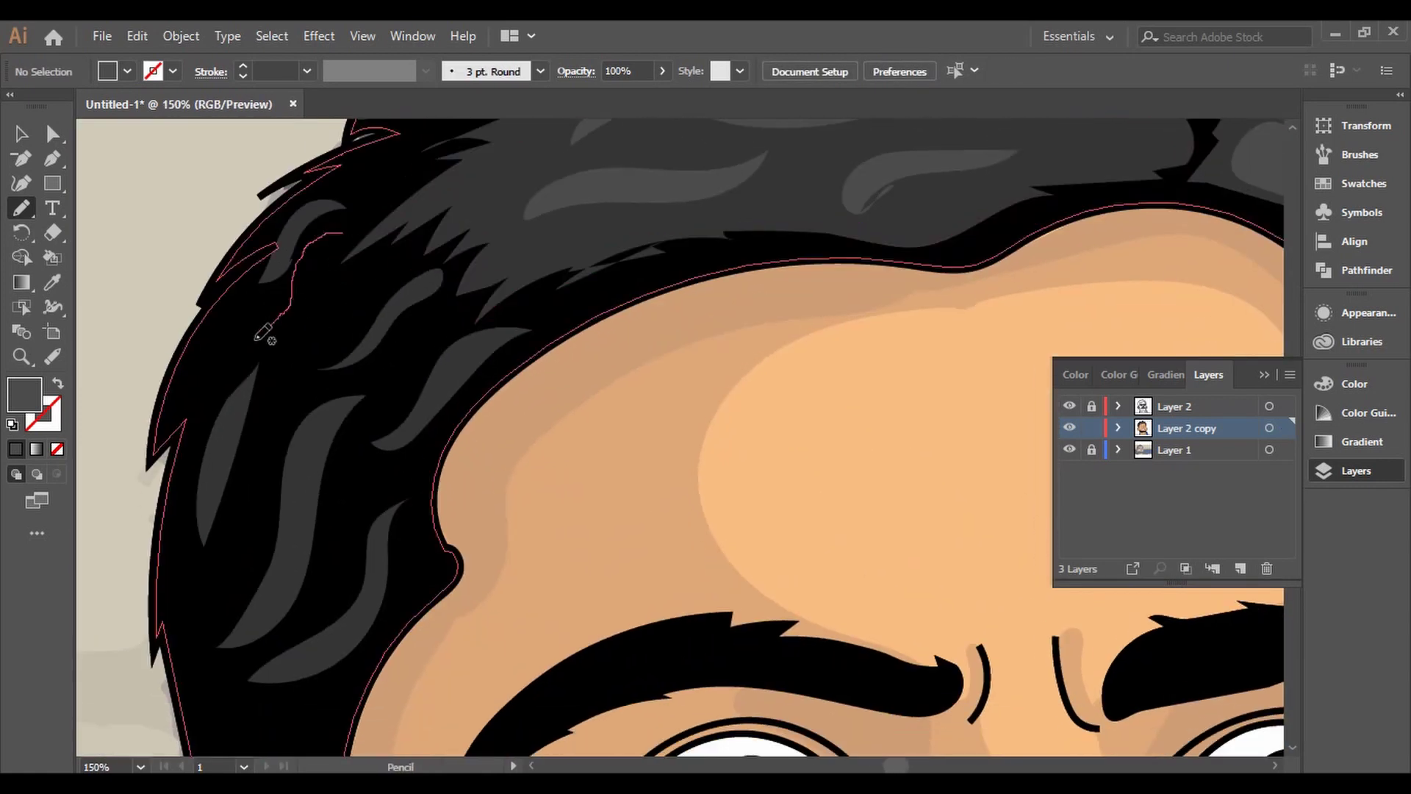
left_click_drag(261, 335, 263, 339)
left_click_drag(267, 519, 280, 411)
left_click_drag(371, 393, 382, 397)
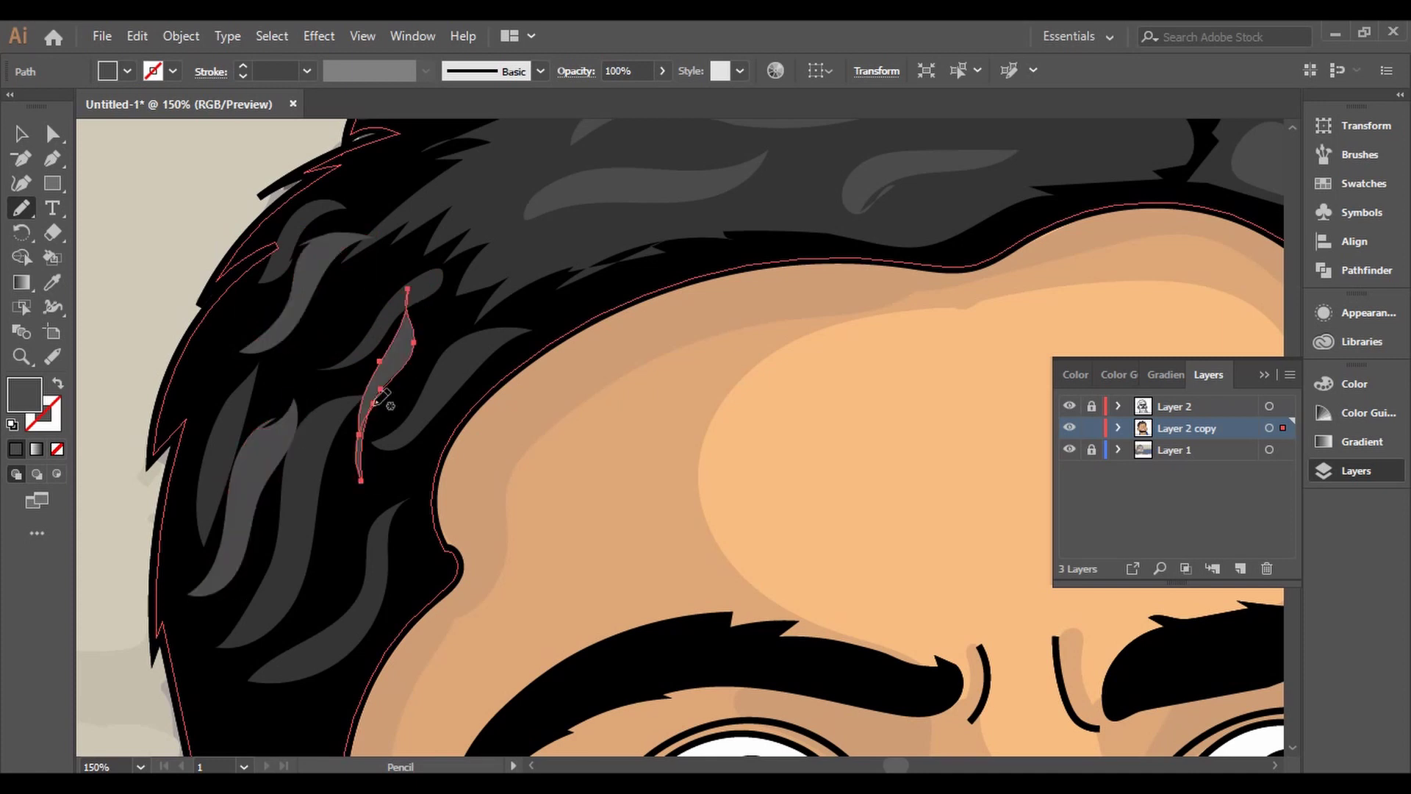
key("ctrl+0")
key("ctrl+1")
left_click_drag(244, 301, 258, 400)
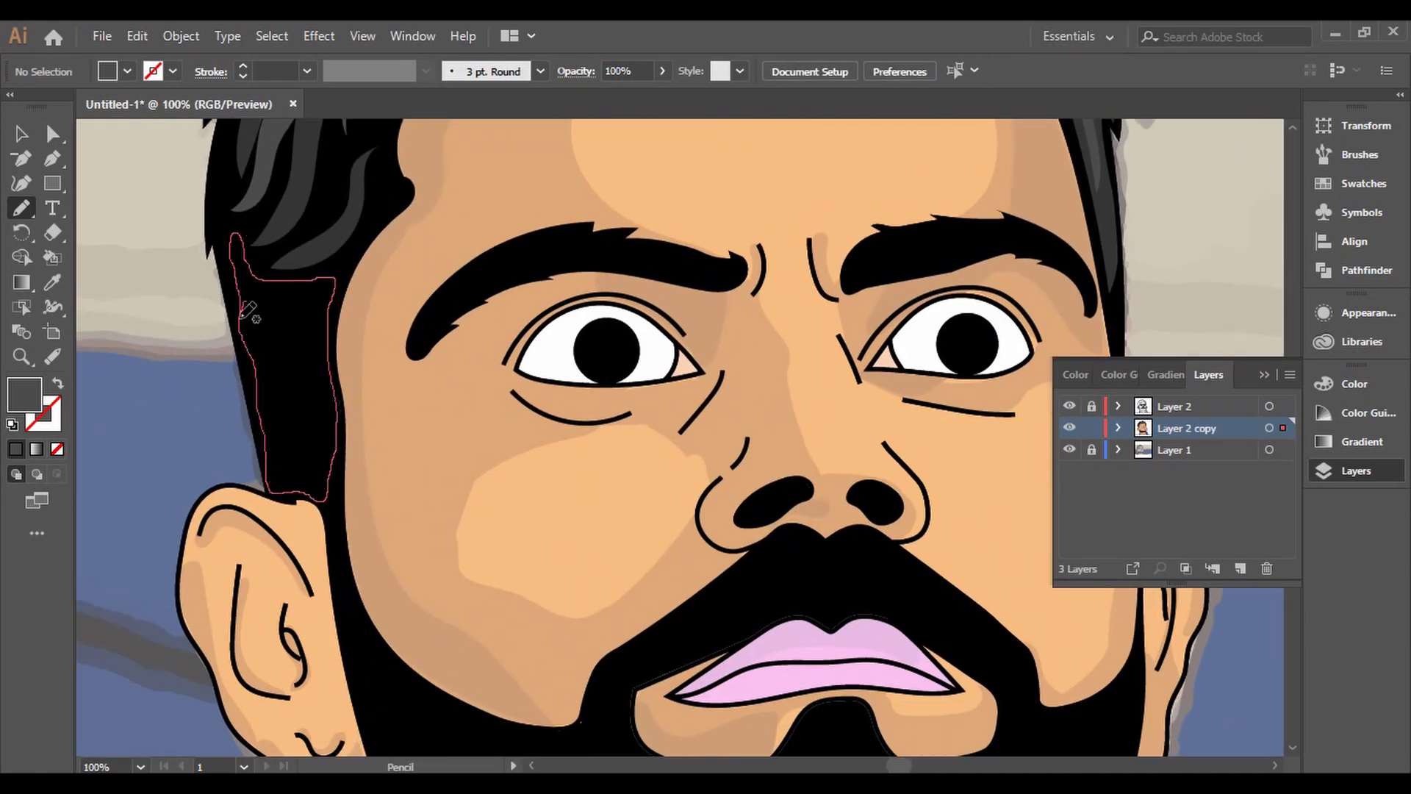
Add another left-hair strand and a large grey shape sent behind the strands
key("ctrl+0")
key("ctrl+1")
left_click_drag(344, 294, 281, 353)
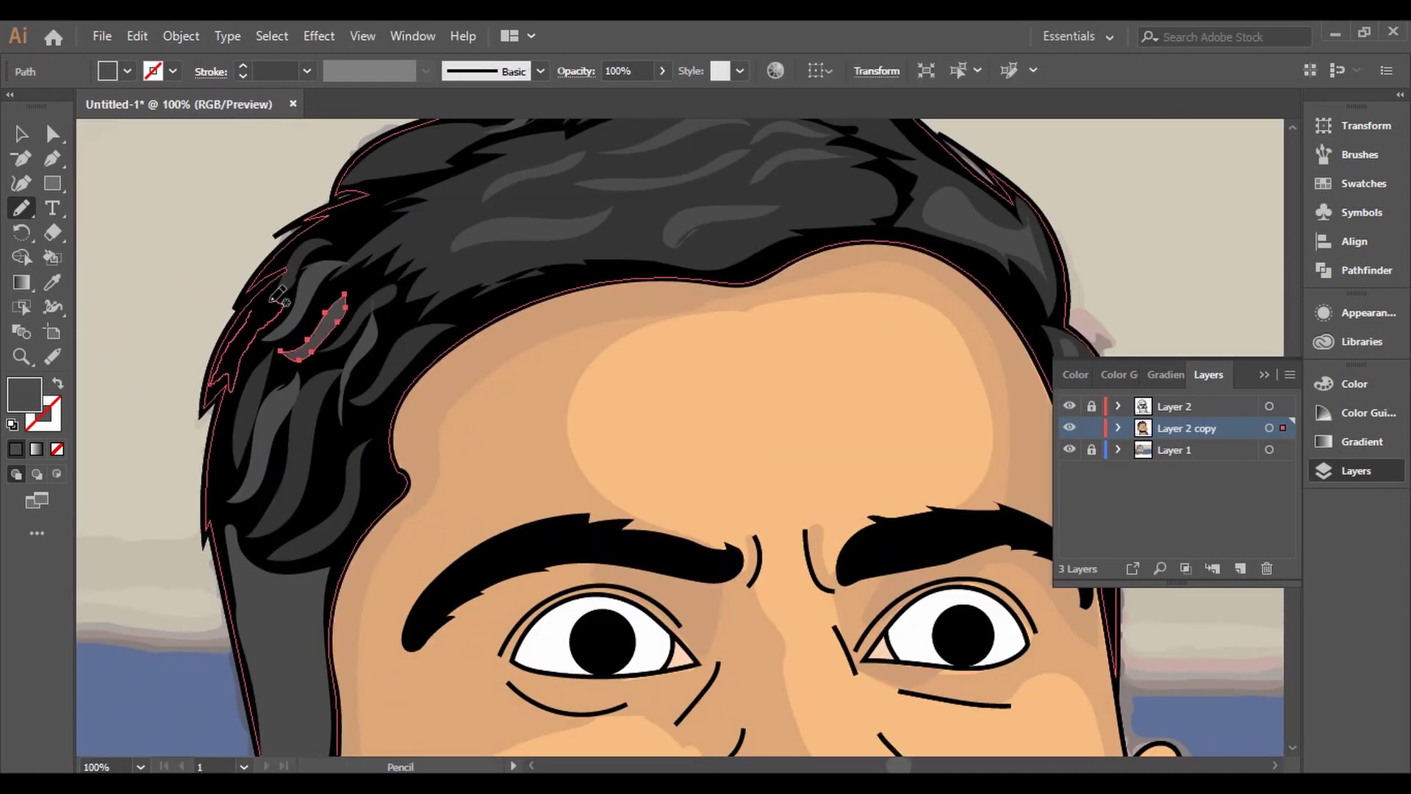
key("ctrl+0")
key("ctrl+1")
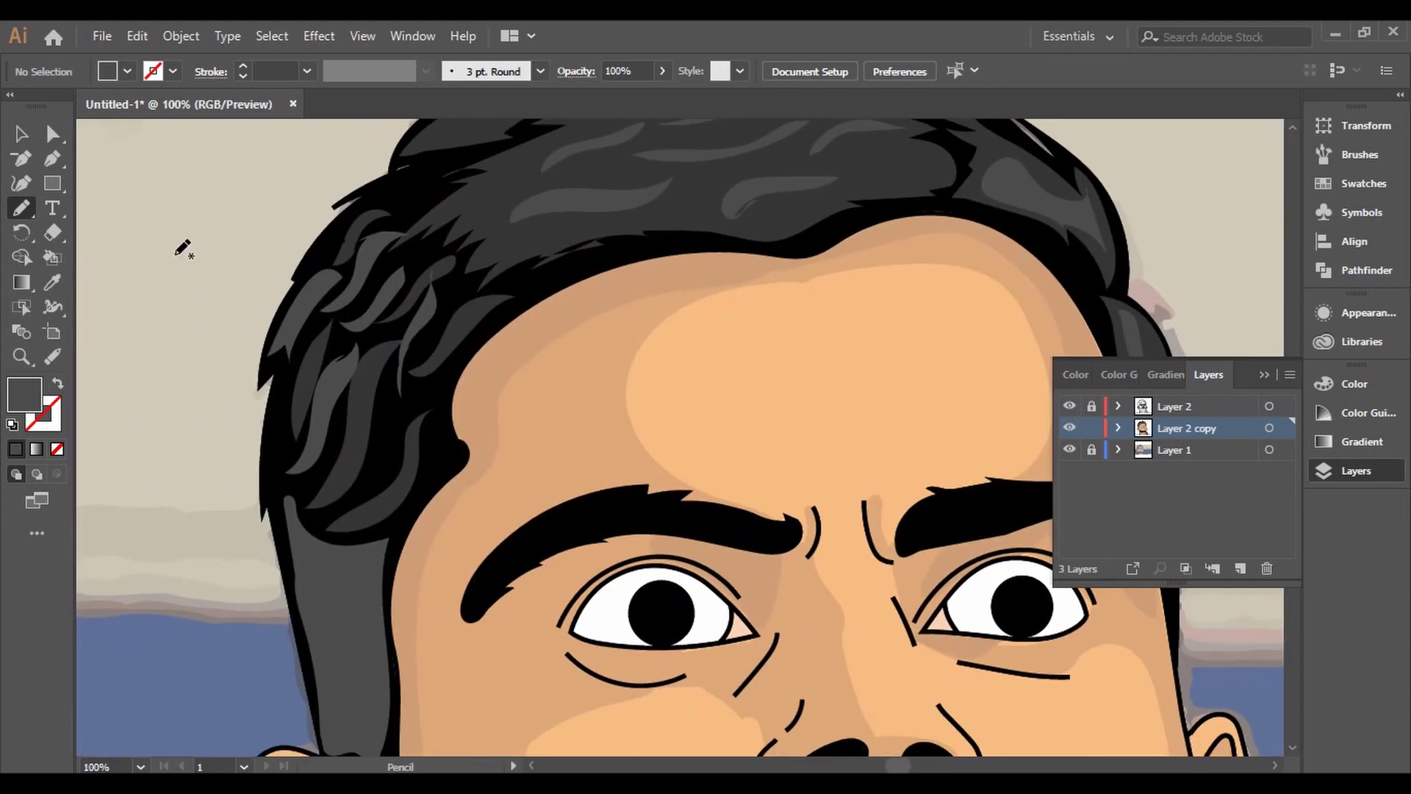
left_click_drag(474, 302, 300, 317)
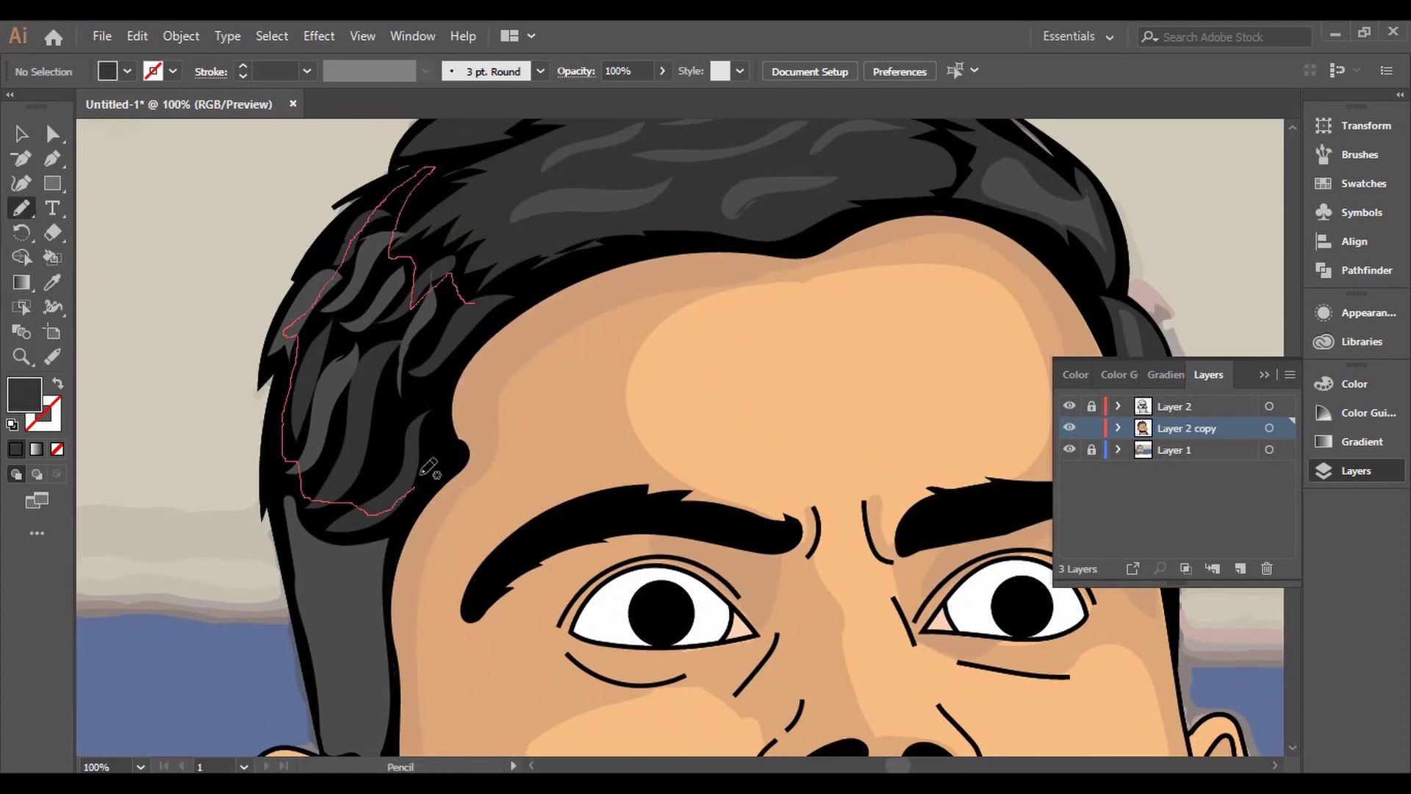
right_click(409, 344)
left_click(693, 760)
right_click(409, 344)
key("Escape")
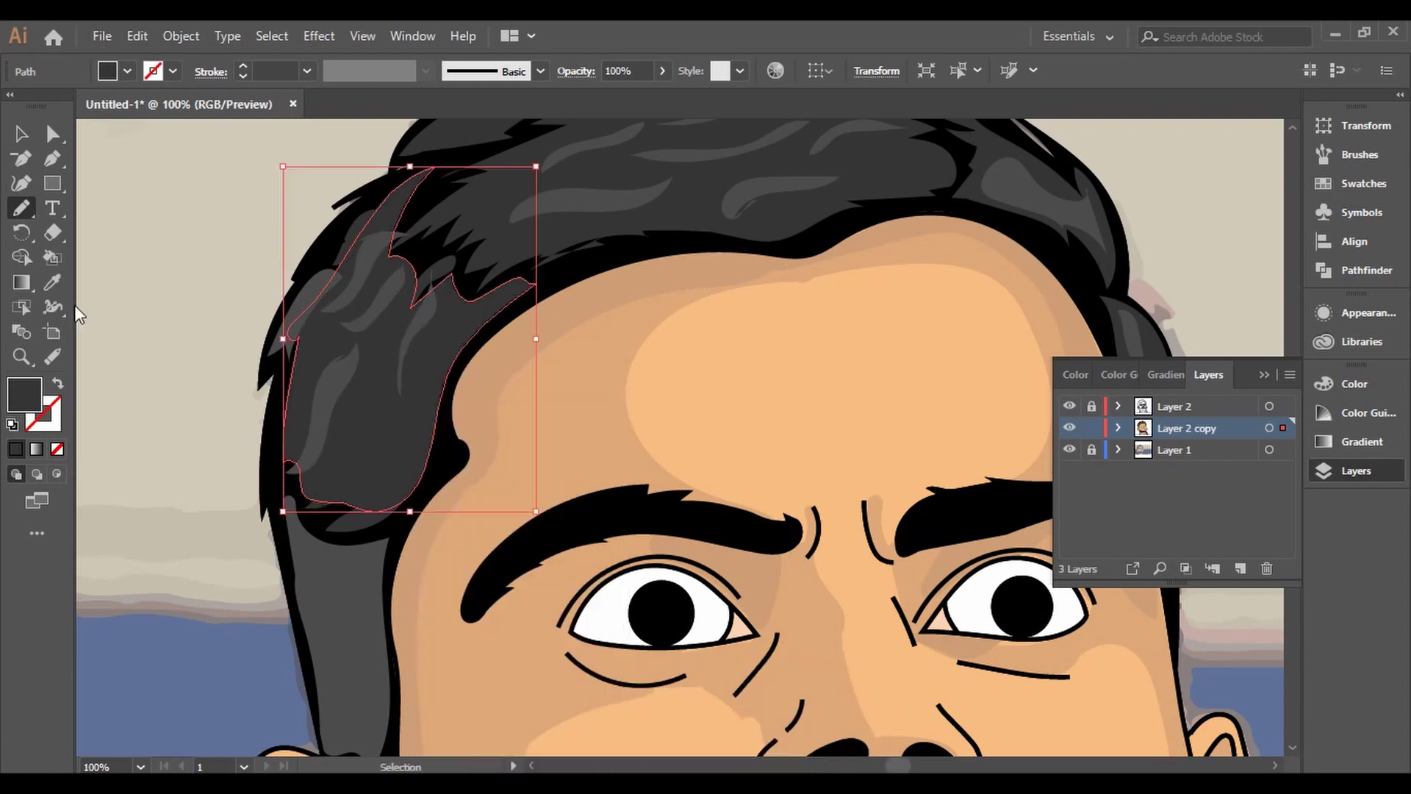
Draw a patch and lighter highlights on the left sideburn
key("i")
scroll(568, 186, "up", 1)
key("n")
left_click_drag(371, 415, 355, 432)
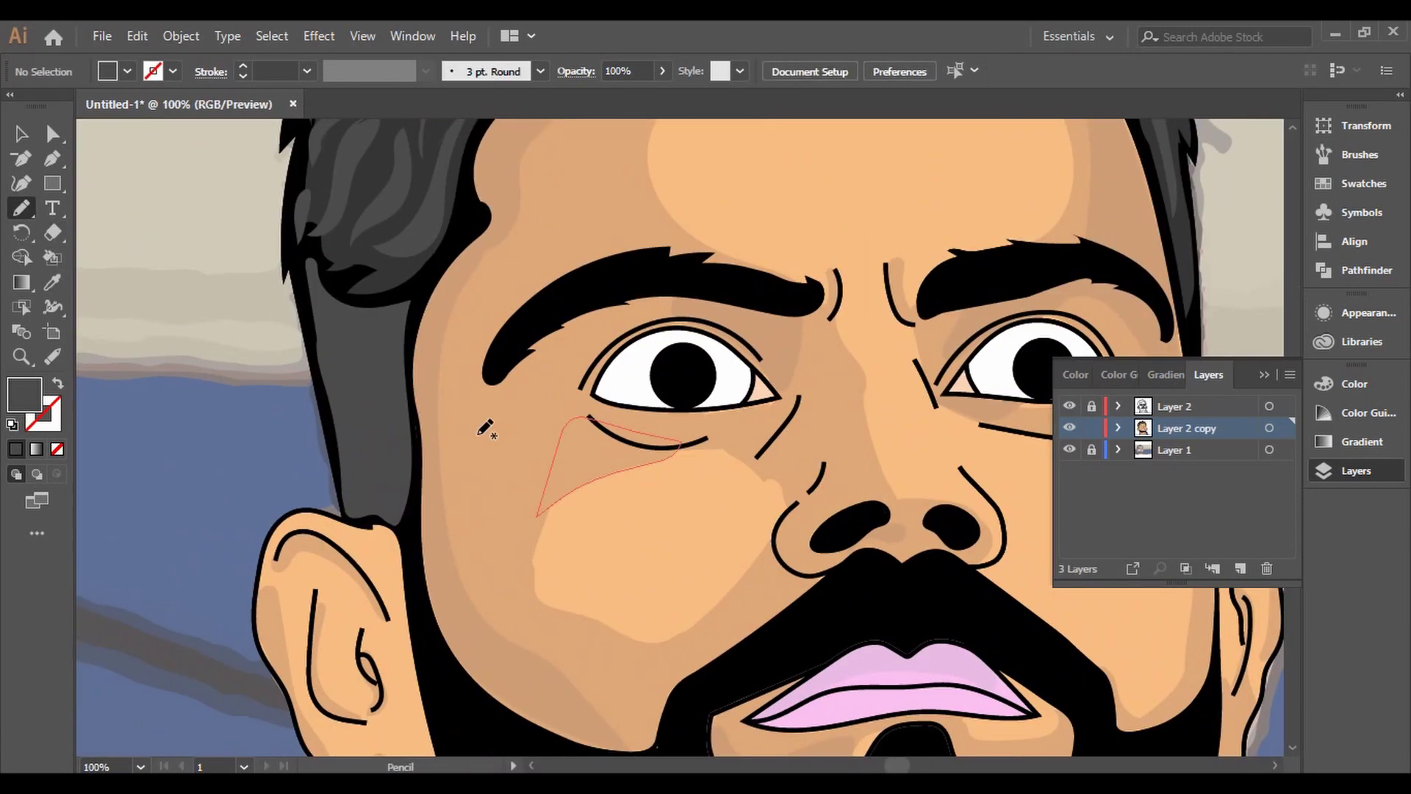
left_click_drag(365, 428, 365, 330)
key("ctrl+shift+a")
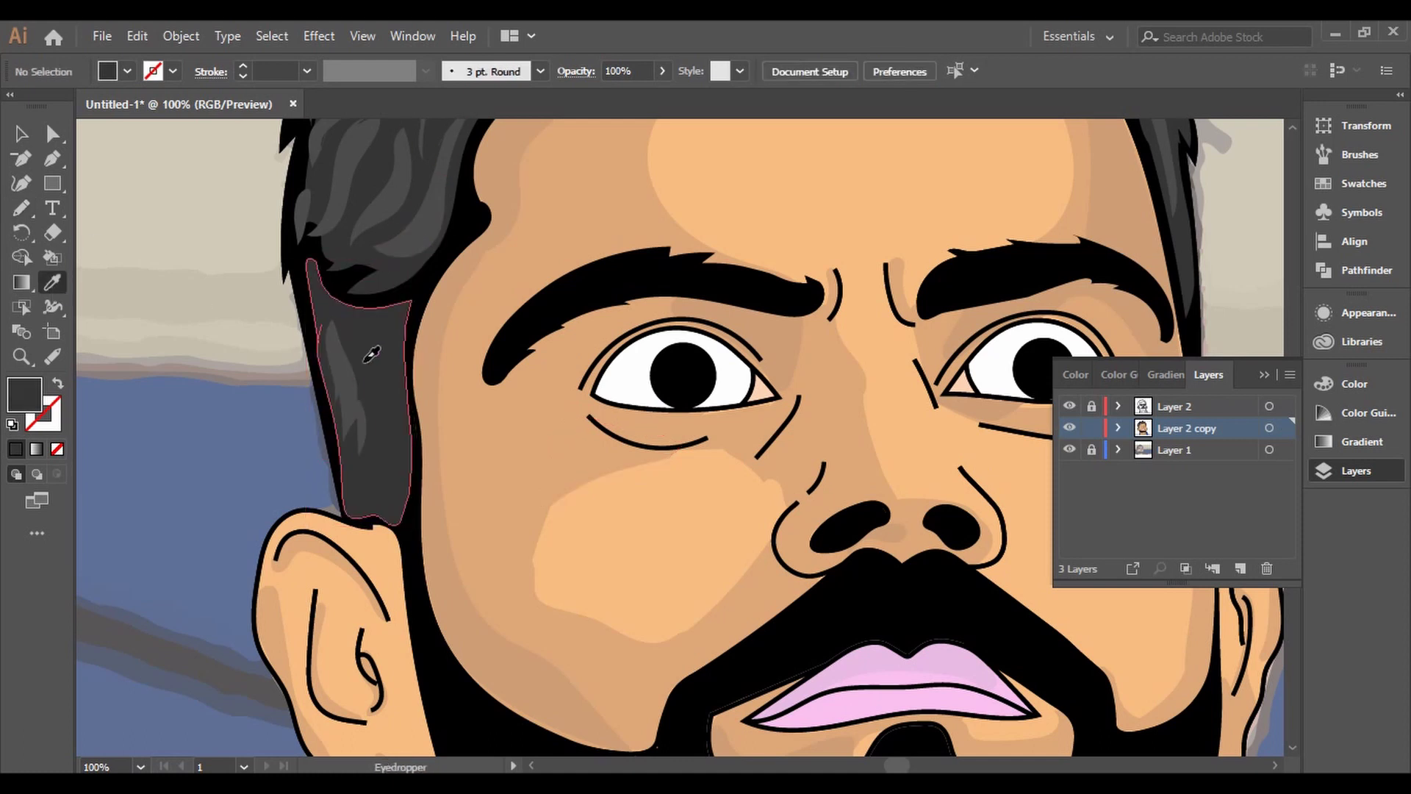
left_click_drag(371, 352, 371, 346)
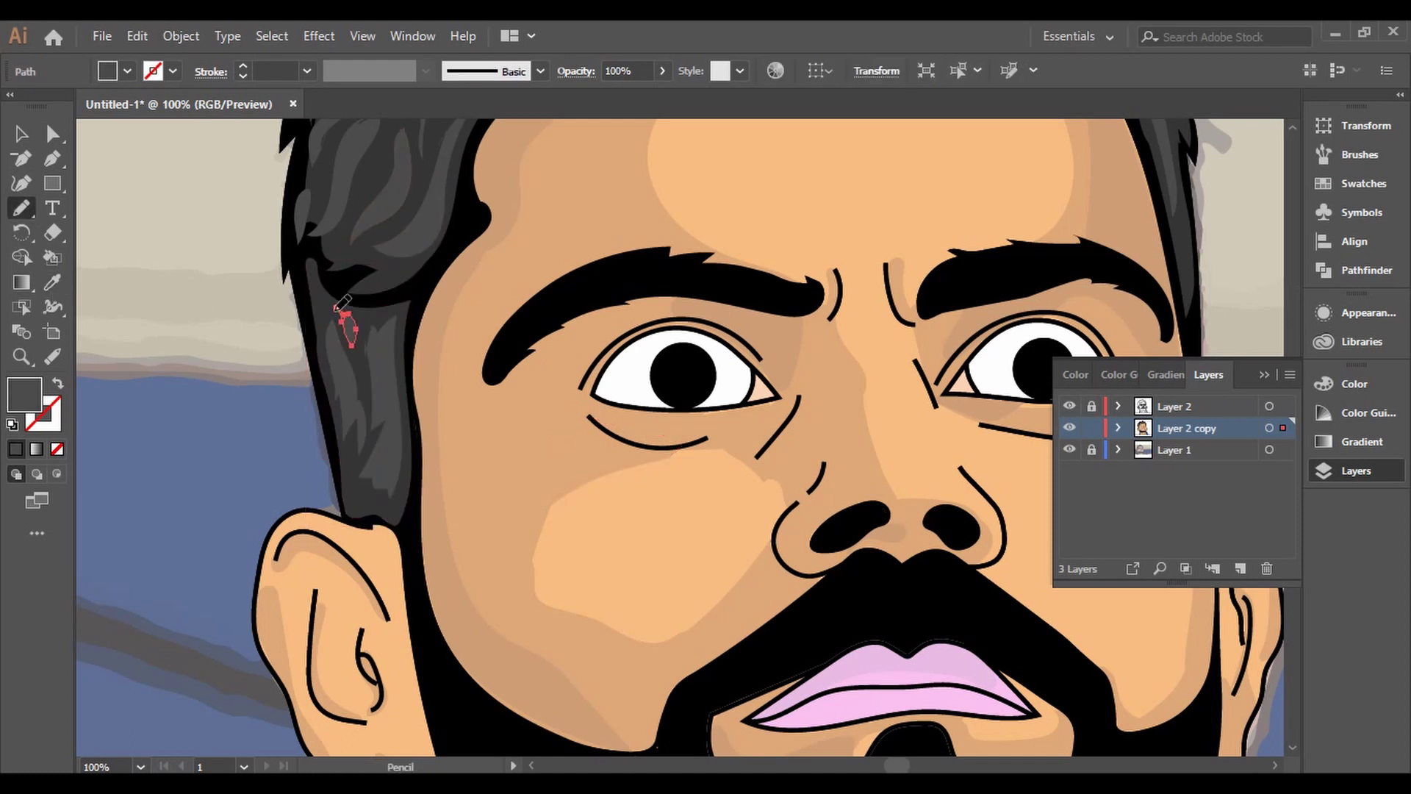
Zoom out to the full artboard and hide the reference photo layer
key("ctrl+shift+a")
key("v")
key("ctrl+minus")
left_click_drag(689, 309, 746, 450)
key("ctrl+minus")
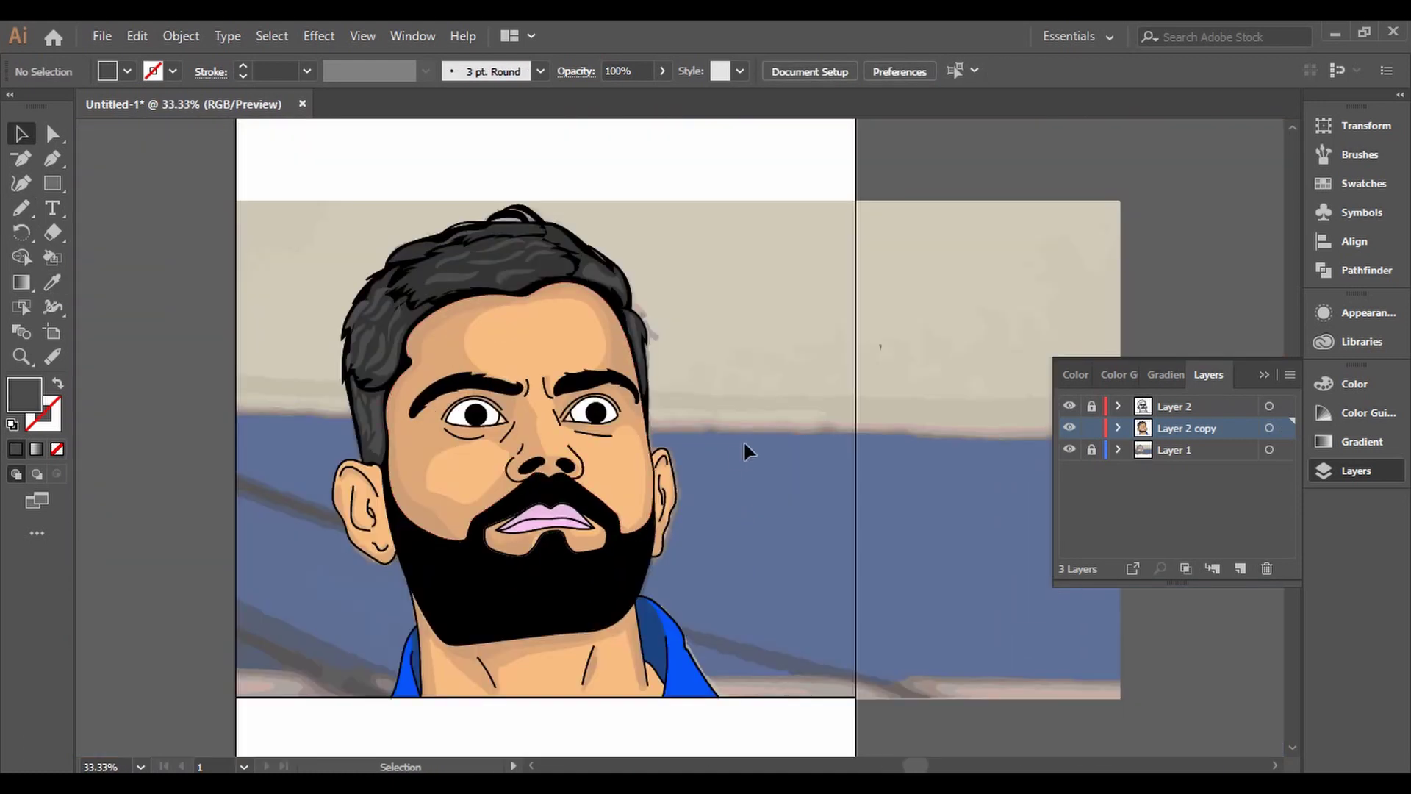
left_click(1069, 449)
scroll(390, 603, "down", 3)
Add the 'THANK YOU FOR WATCHING' text below the portrait
key("t")
left_click(385, 594)
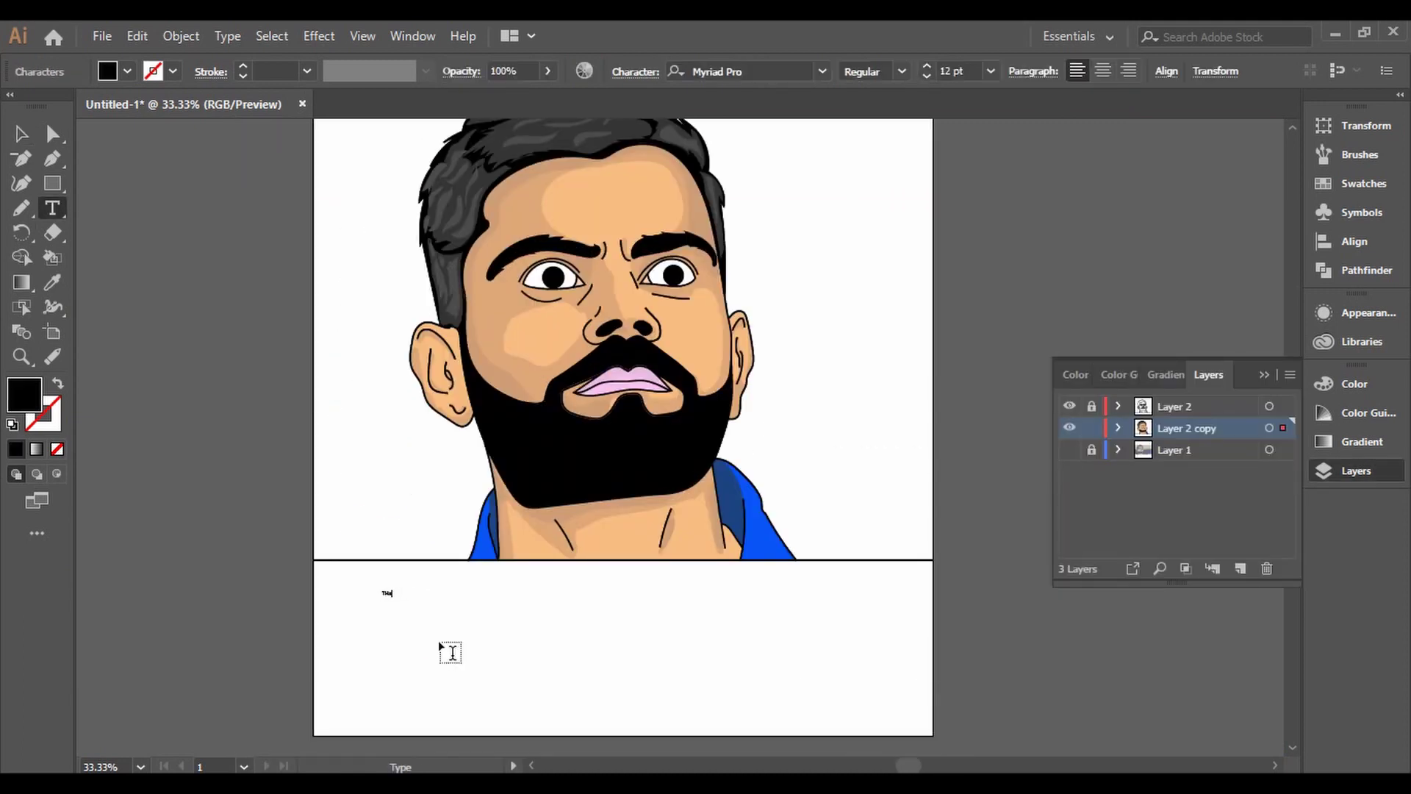
type("NK YOU FOR WATCHING")
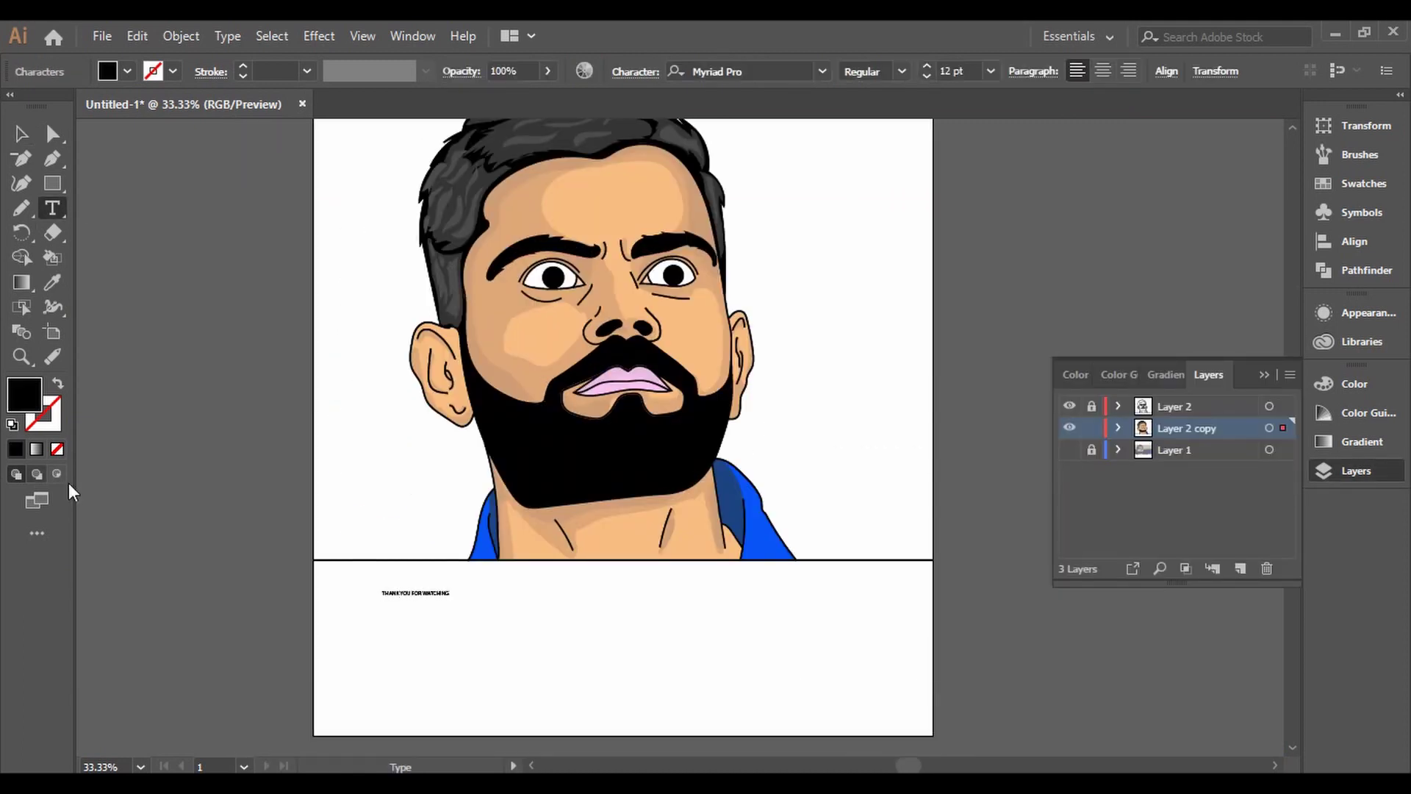